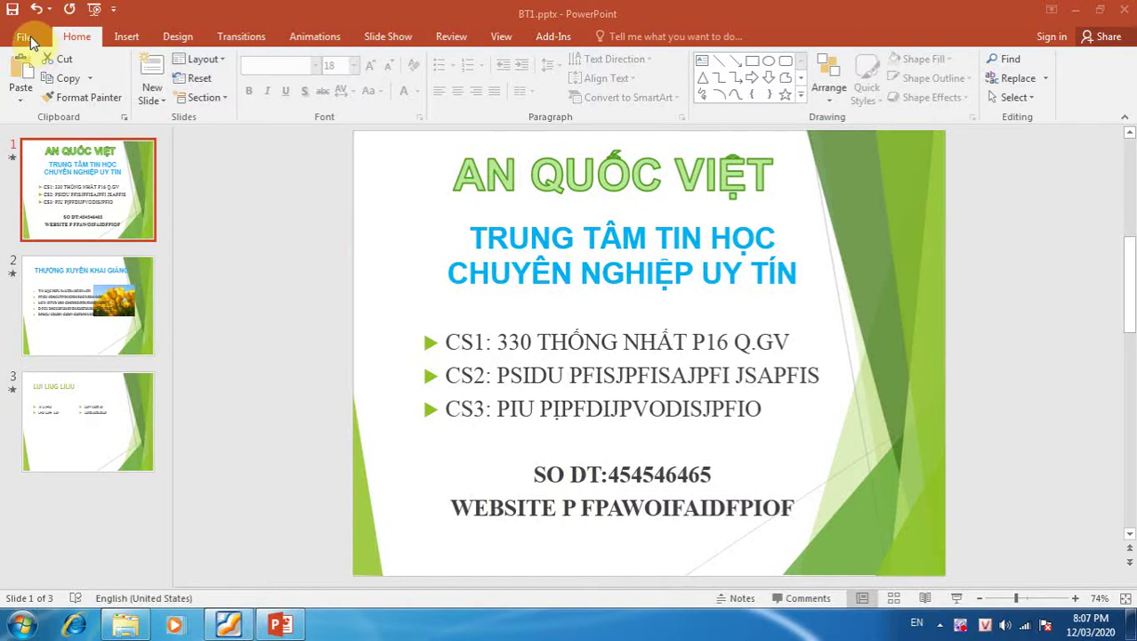
Bring up the exercise PDF and browse the Bài 1 heading with the Slide 1 and Slide 2 samples
{"action": "left_click", "coordinate": [230, 625]}
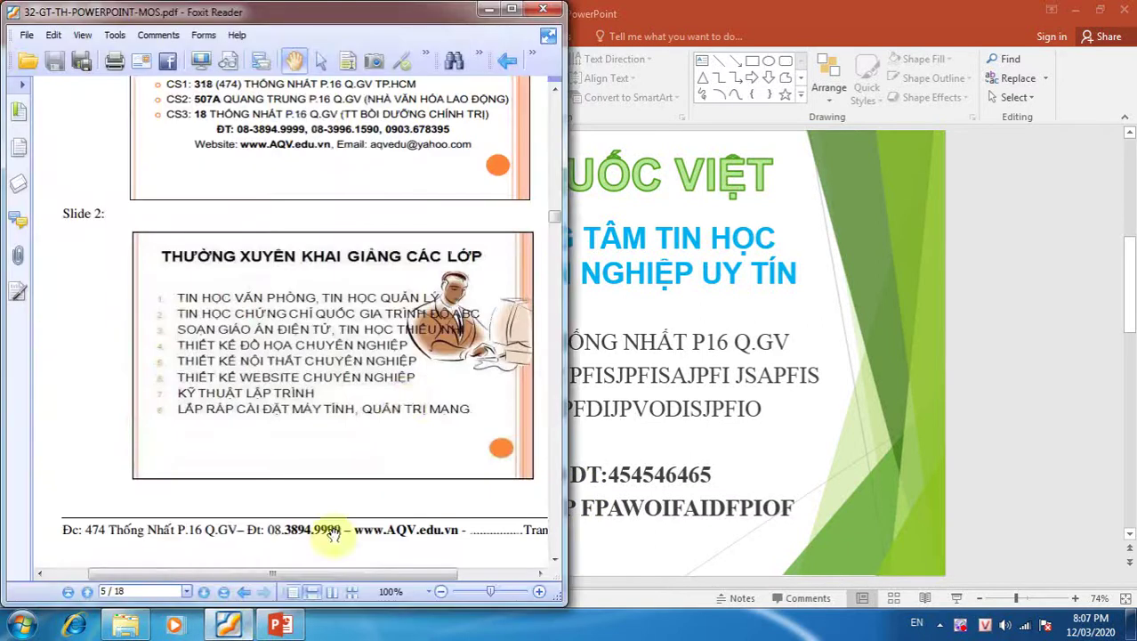
{"action": "scroll", "coordinate": [807, 279], "scroll_direction": "down", "scroll_amount": 10}
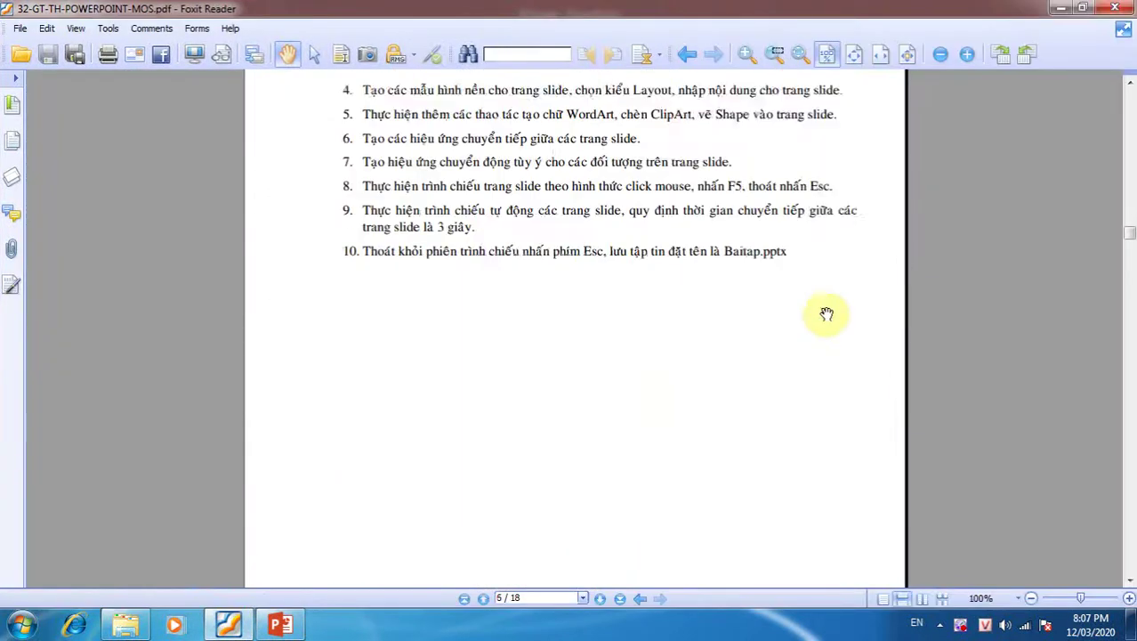
{"action": "scroll", "coordinate": [840, 326], "scroll_direction": "down", "scroll_amount": 5}
{"action": "scroll", "coordinate": [786, 400], "scroll_direction": "down", "scroll_amount": 5}
{"action": "scroll", "coordinate": [802, 393], "scroll_direction": "down", "scroll_amount": 10}
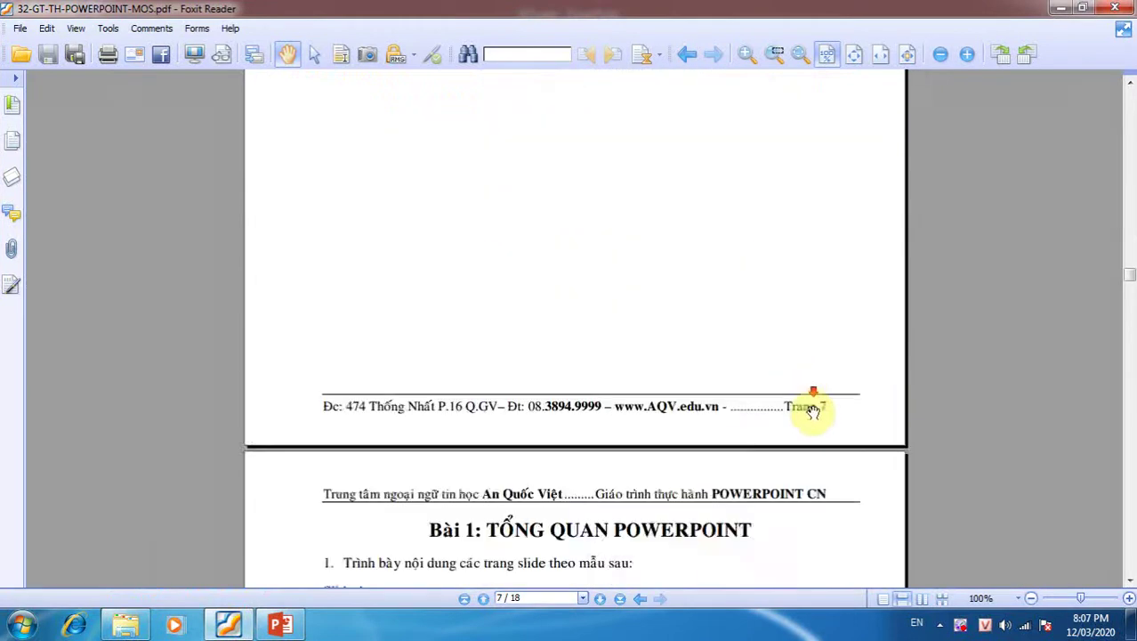
{"action": "scroll", "coordinate": [815, 393], "scroll_direction": "down", "scroll_amount": 3}
{"action": "scroll", "coordinate": [807, 414], "scroll_direction": "down", "scroll_amount": 5}
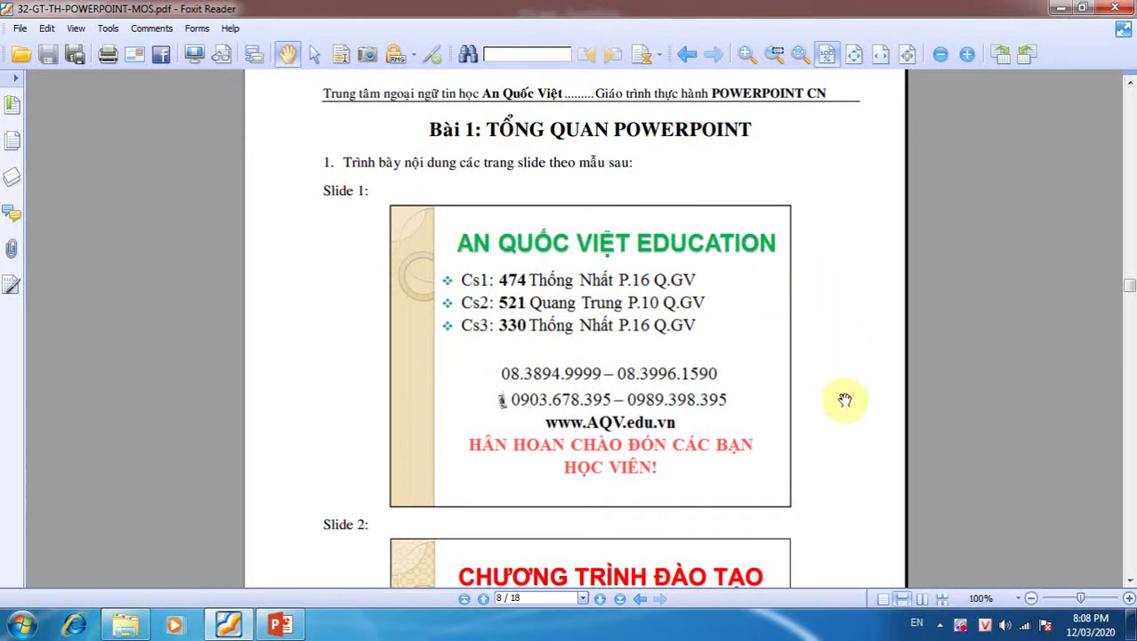
{"action": "left_click_drag", "start_coordinate": [844, 393], "coordinate": [844, 209]}
{"action": "left_click_drag", "start_coordinate": [871, 472], "coordinate": [871, 507]}
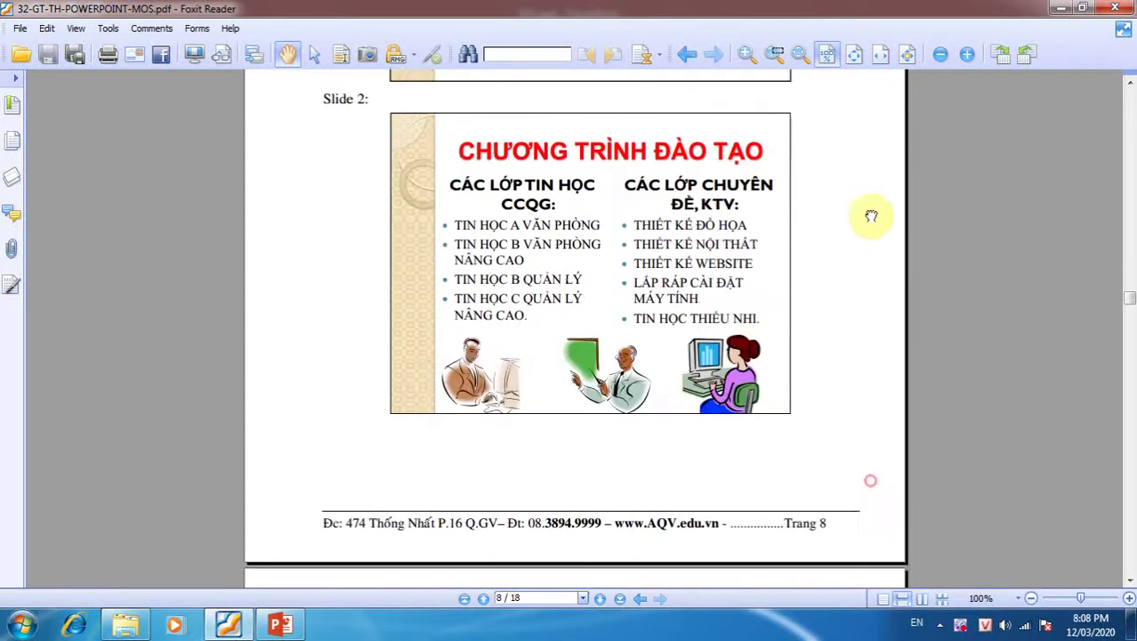
{"action": "left_click_drag", "start_coordinate": [871, 272], "coordinate": [839, 332]}
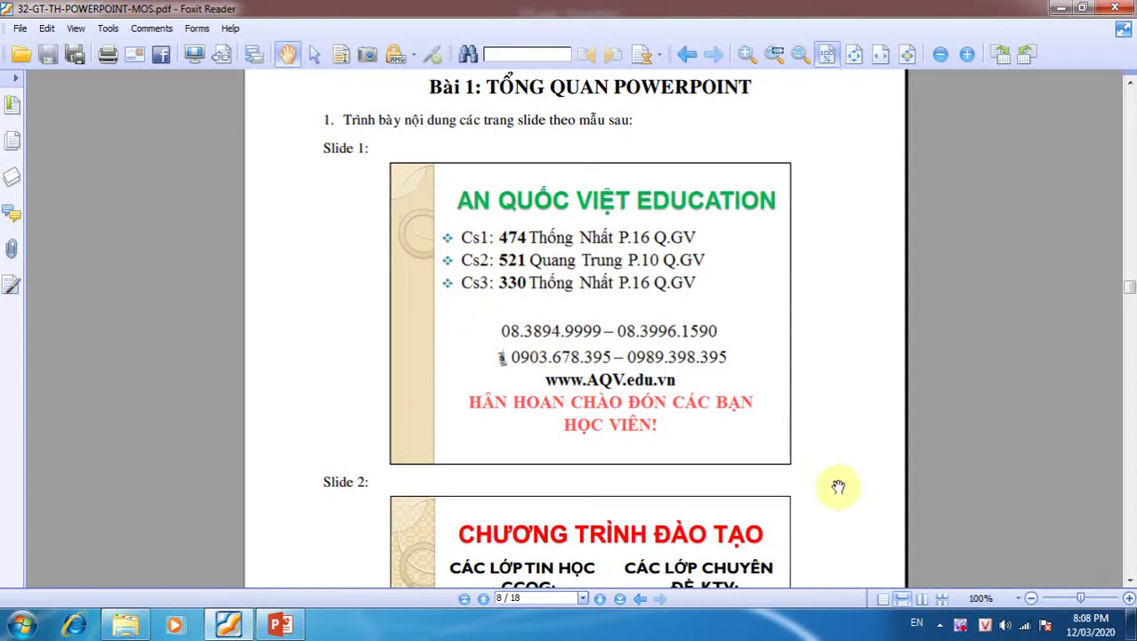
Pan down through the Slide 3–6 samples, the timetable, and the task list to the page footer
{"action": "scroll", "coordinate": [795, 211], "scroll_direction": "down", "scroll_amount": 4}
{"action": "scroll", "coordinate": [806, 324], "scroll_direction": "down", "scroll_amount": 2}
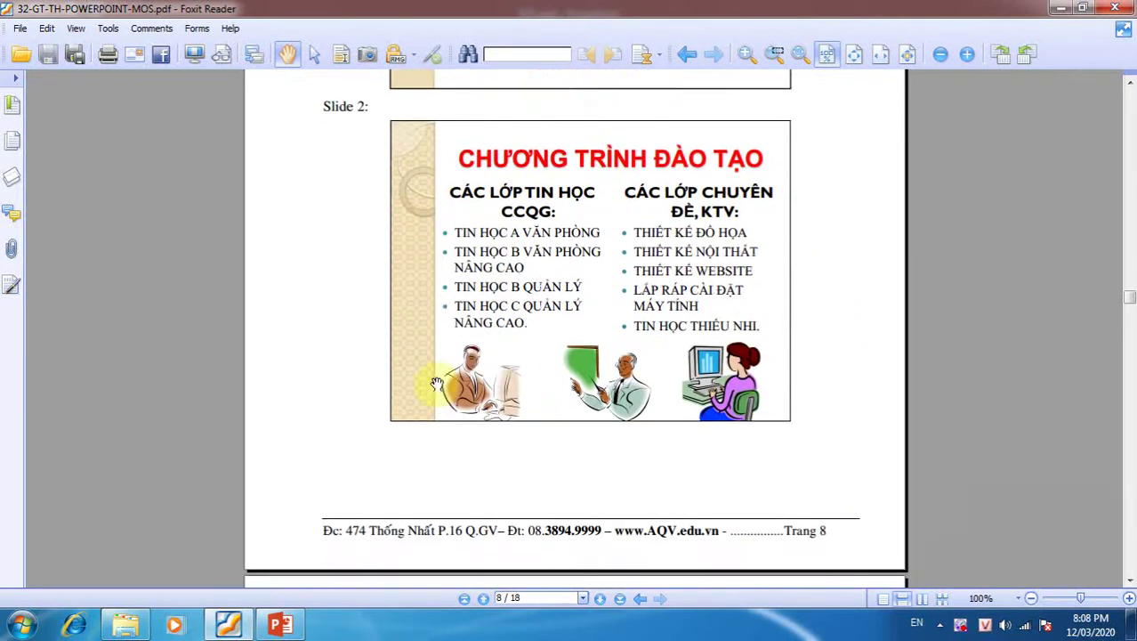
{"action": "left_click_drag", "start_coordinate": [843, 437], "coordinate": [847, 267]}
{"action": "left_click_drag", "start_coordinate": [864, 489], "coordinate": [864, 221]}
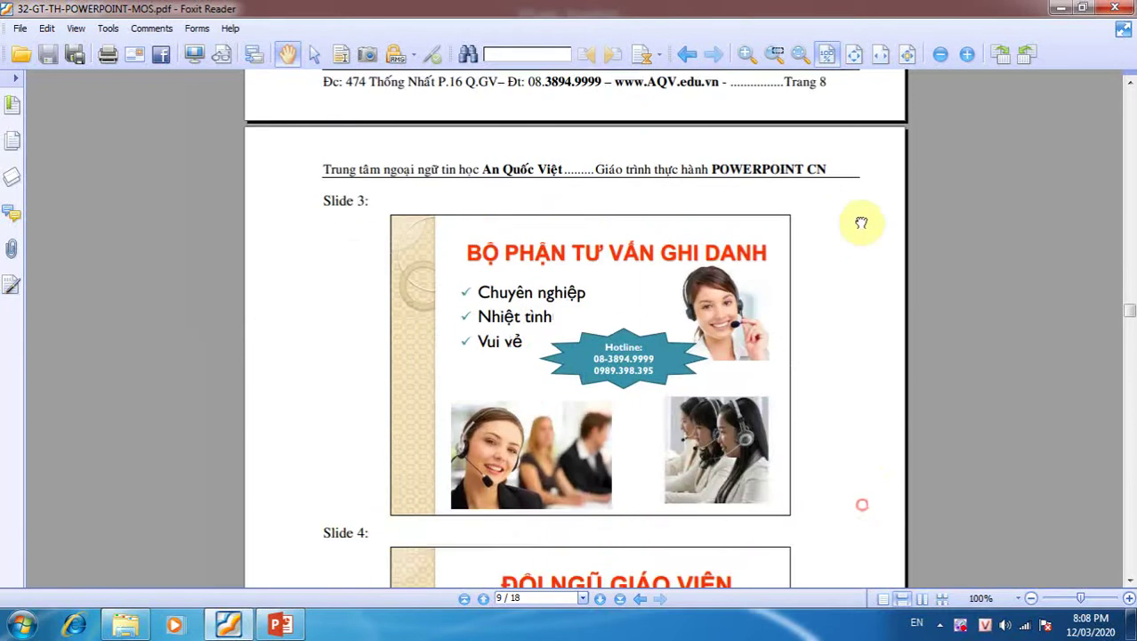
{"action": "left_click_drag", "start_coordinate": [846, 383], "coordinate": [762, 233]}
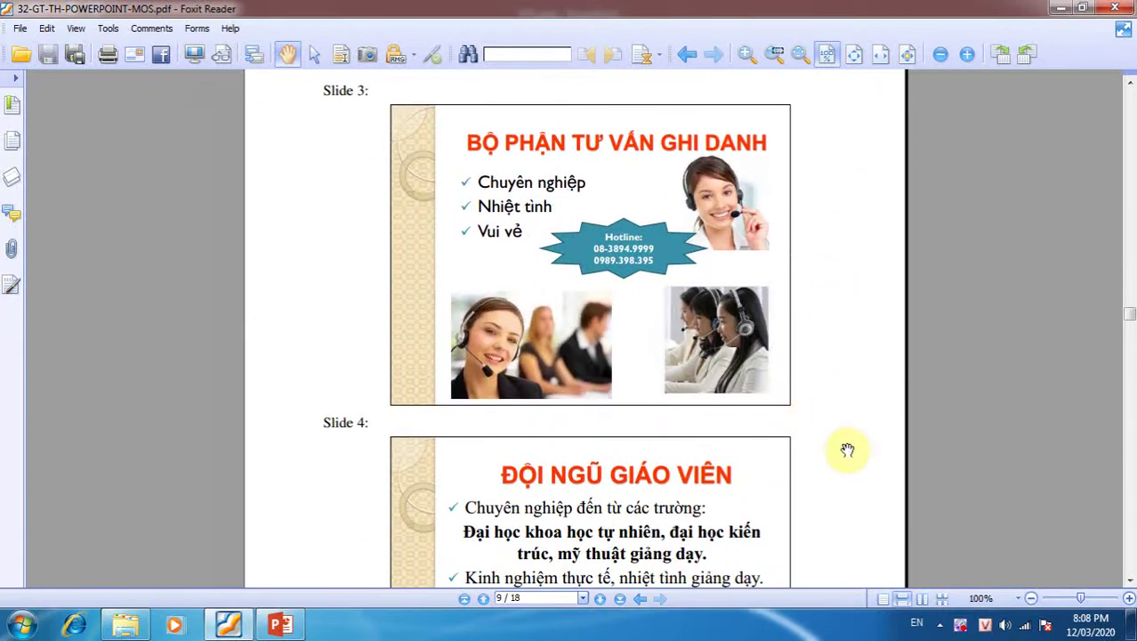
{"action": "left_click_drag", "start_coordinate": [845, 446], "coordinate": [832, 274]}
{"action": "left_click_drag", "start_coordinate": [873, 449], "coordinate": [866, 343]}
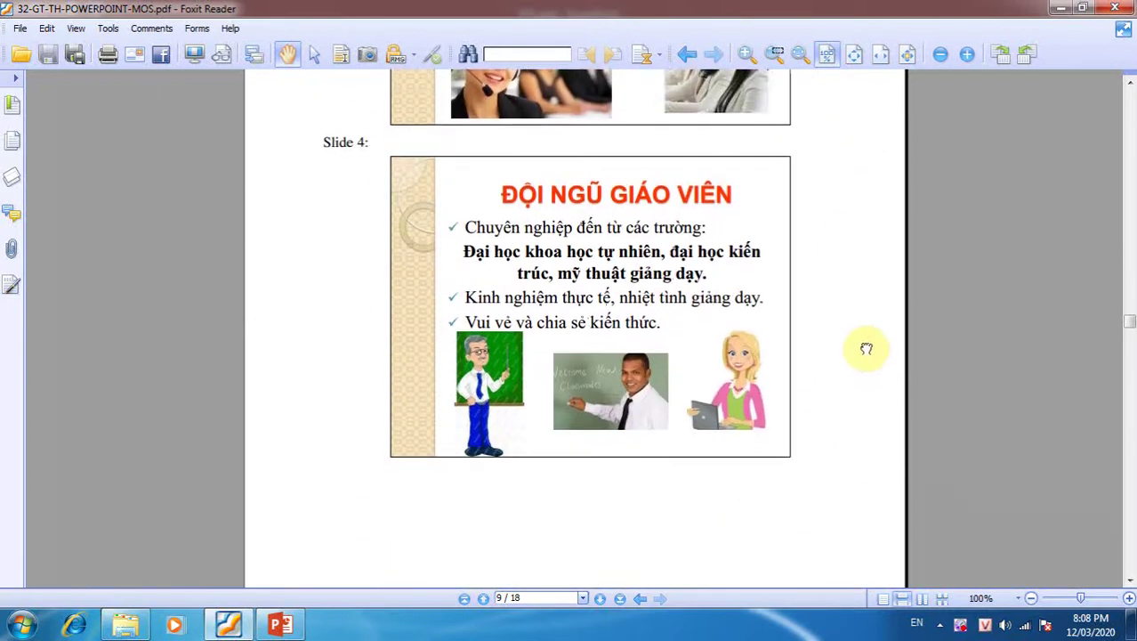
{"action": "left_click_drag", "start_coordinate": [861, 430], "coordinate": [869, 178]}
{"action": "left_click_drag", "start_coordinate": [851, 450], "coordinate": [857, 186]}
{"action": "left_click_drag", "start_coordinate": [861, 412], "coordinate": [852, 291]}
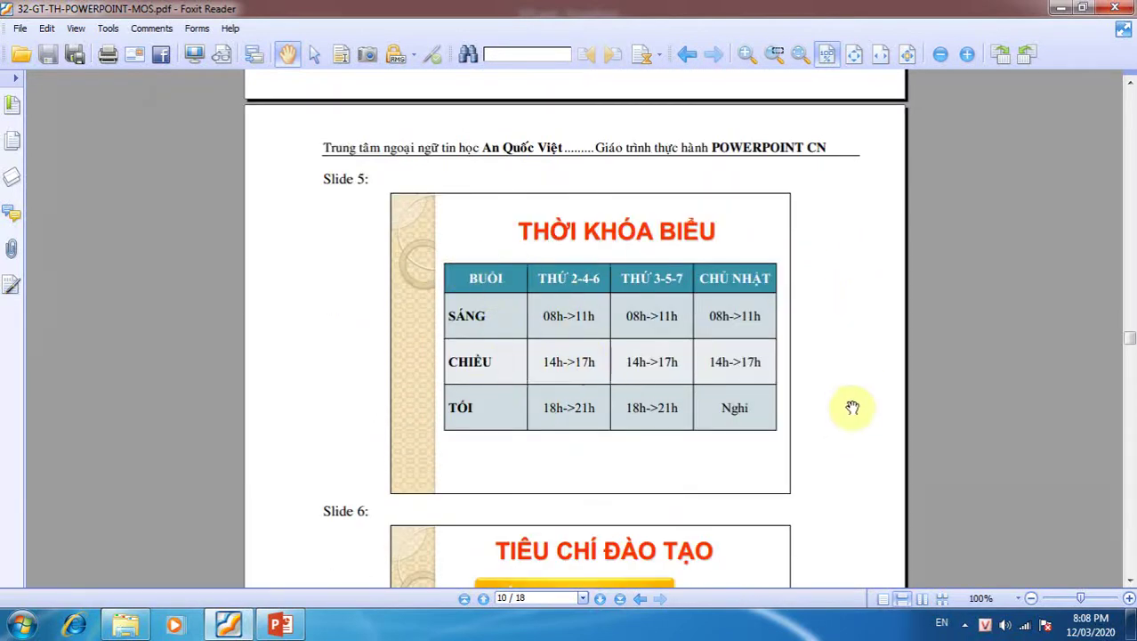
{"action": "left_click_drag", "start_coordinate": [862, 420], "coordinate": [866, 267]}
{"action": "left_click_drag", "start_coordinate": [853, 319], "coordinate": [868, 201]}
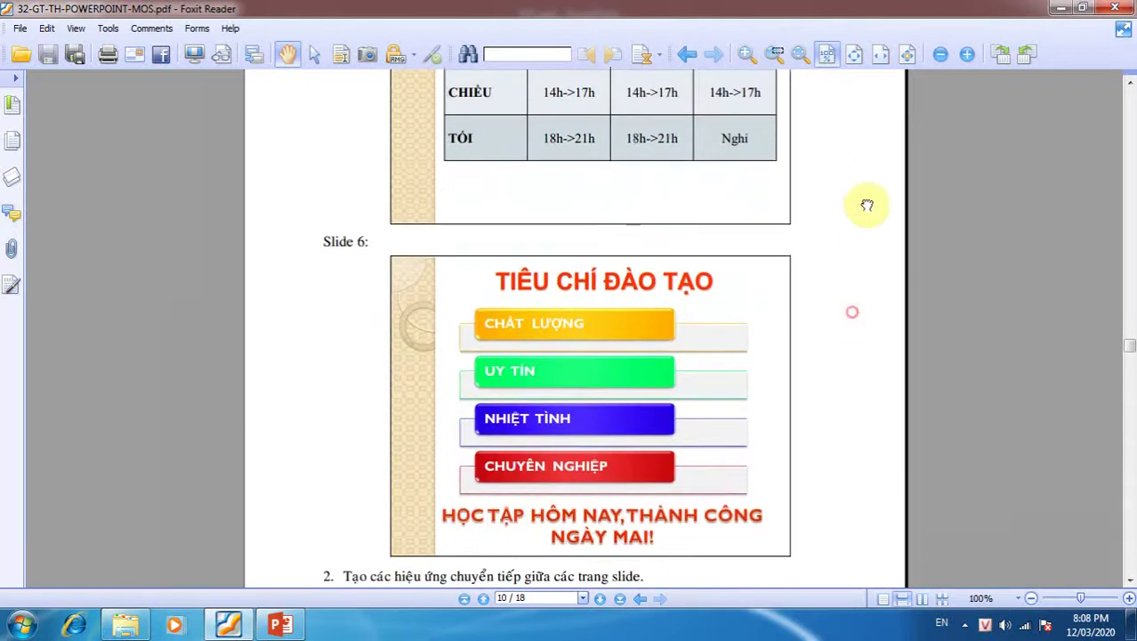
{"action": "left_click_drag", "start_coordinate": [858, 305], "coordinate": [841, 218]}
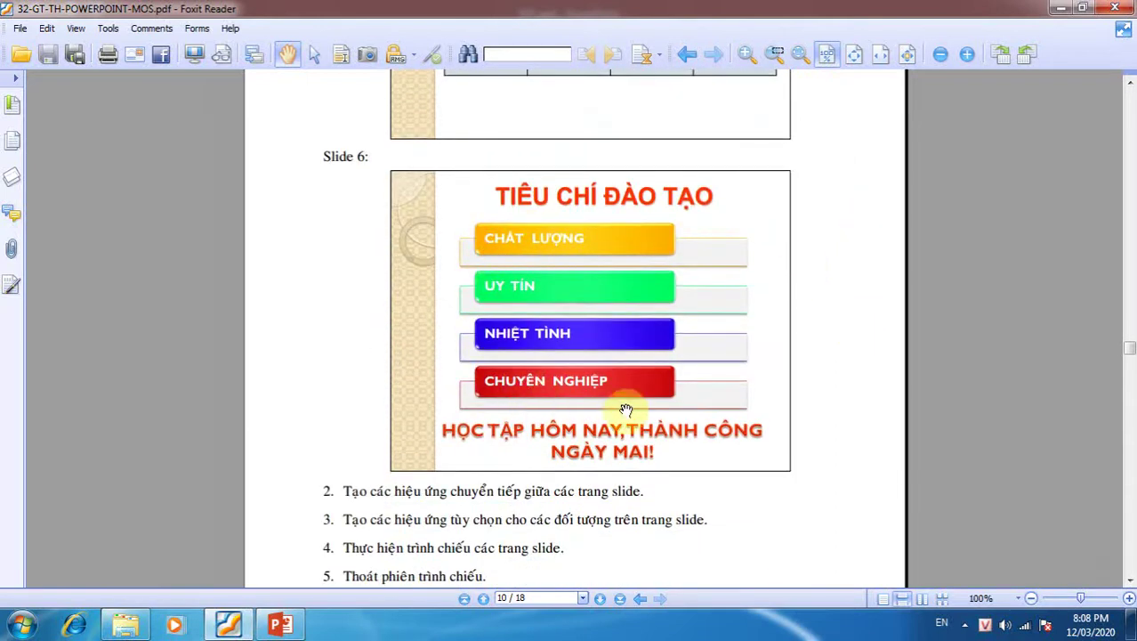
{"action": "left_click_drag", "start_coordinate": [851, 432], "coordinate": [812, 336]}
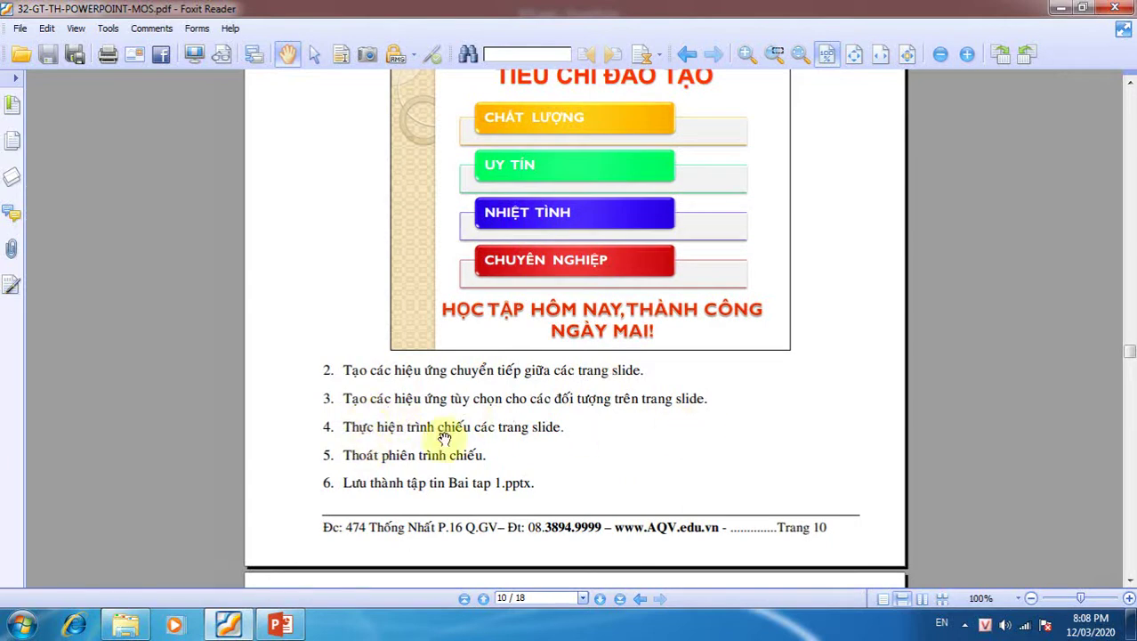
Scroll back up to the Slide 1 sample of Bài 1
{"action": "scroll", "coordinate": [859, 258], "scroll_direction": "up", "scroll_amount": 5}
{"action": "scroll", "coordinate": [845, 272], "scroll_direction": "up", "scroll_amount": 5}
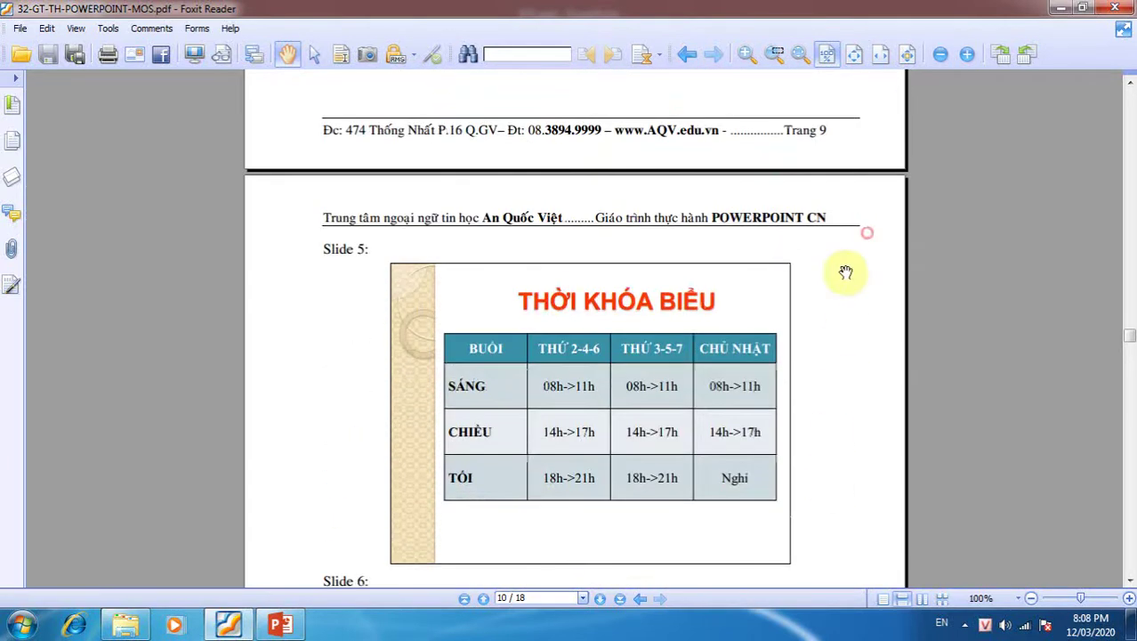
{"action": "scroll", "coordinate": [807, 423], "scroll_direction": "up", "scroll_amount": 4}
{"action": "scroll", "coordinate": [812, 499], "scroll_direction": "up", "scroll_amount": 4}
{"action": "scroll", "coordinate": [795, 488], "scroll_direction": "up", "scroll_amount": 4}
{"action": "scroll", "coordinate": [791, 437], "scroll_direction": "up", "scroll_amount": 3}
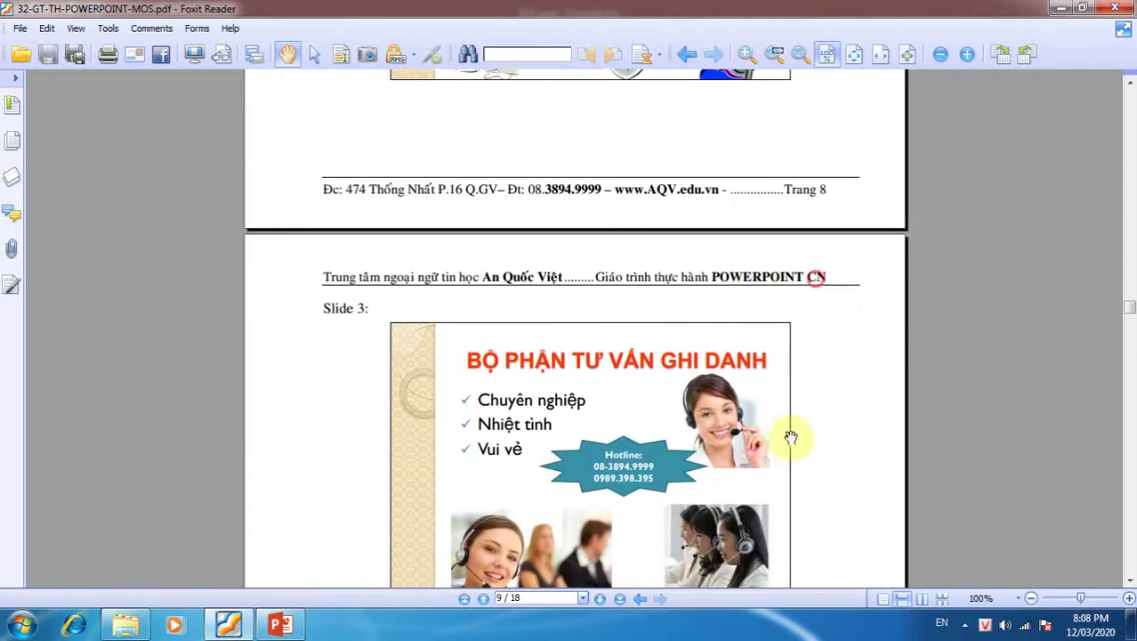
{"action": "scroll", "coordinate": [791, 437], "scroll_direction": "up", "scroll_amount": 4}
{"action": "scroll", "coordinate": [736, 521], "scroll_direction": "up", "scroll_amount": 3}
{"action": "scroll", "coordinate": [783, 356], "scroll_direction": "up", "scroll_amount": 3}
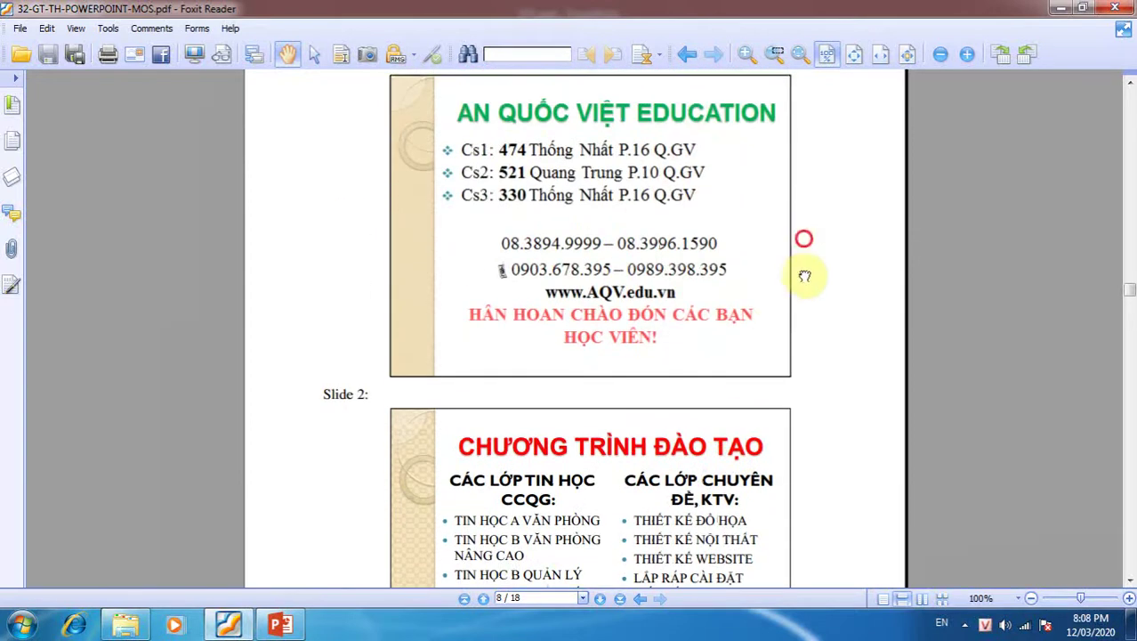
{"action": "scroll", "coordinate": [805, 276], "scroll_direction": "up", "scroll_amount": 2}
{"action": "scroll", "coordinate": [797, 305], "scroll_direction": "up", "scroll_amount": 1}
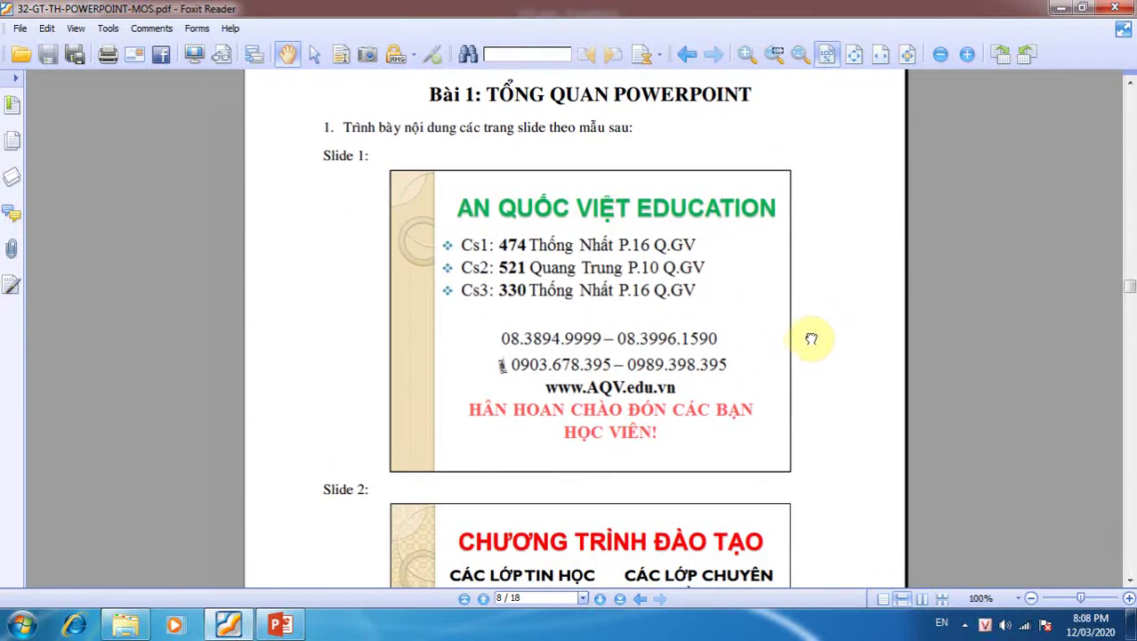
{"action": "left_click_drag", "start_coordinate": [812, 338], "coordinate": [835, 294]}
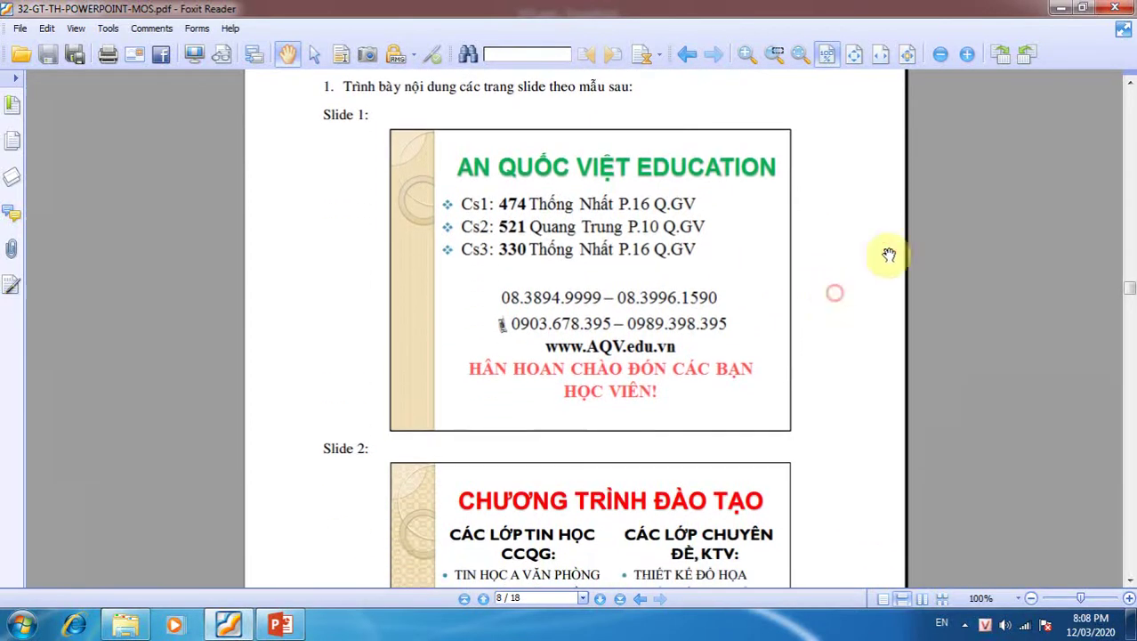
Minimize the PDF and close the BT1 presentation
{"action": "left_click", "coordinate": [1060, 8]}
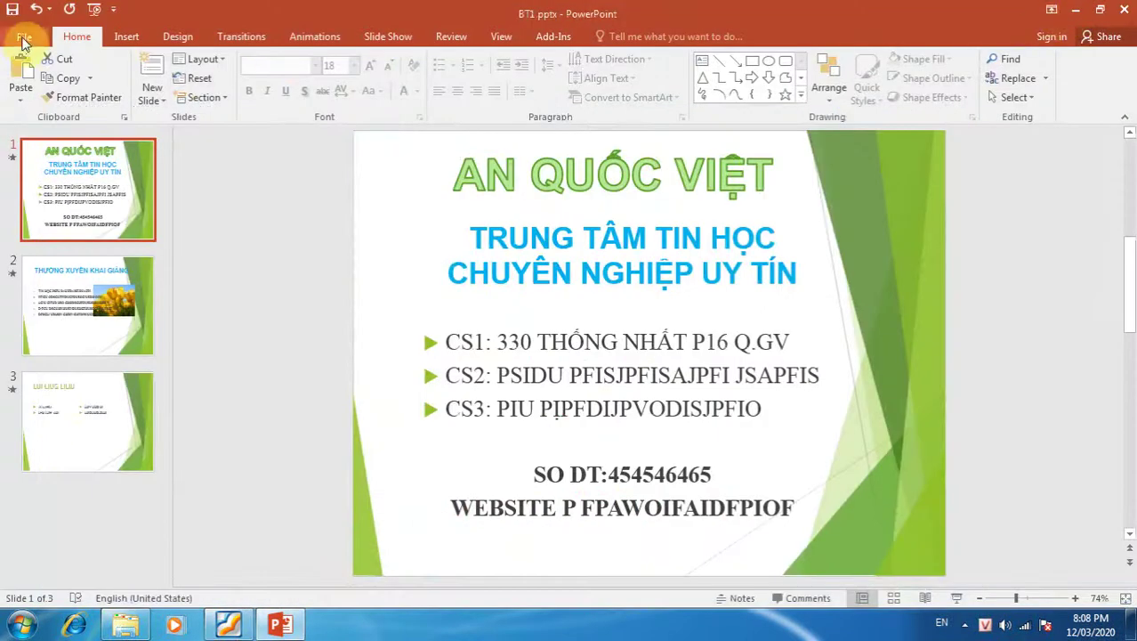
{"action": "left_click", "coordinate": [24, 38]}
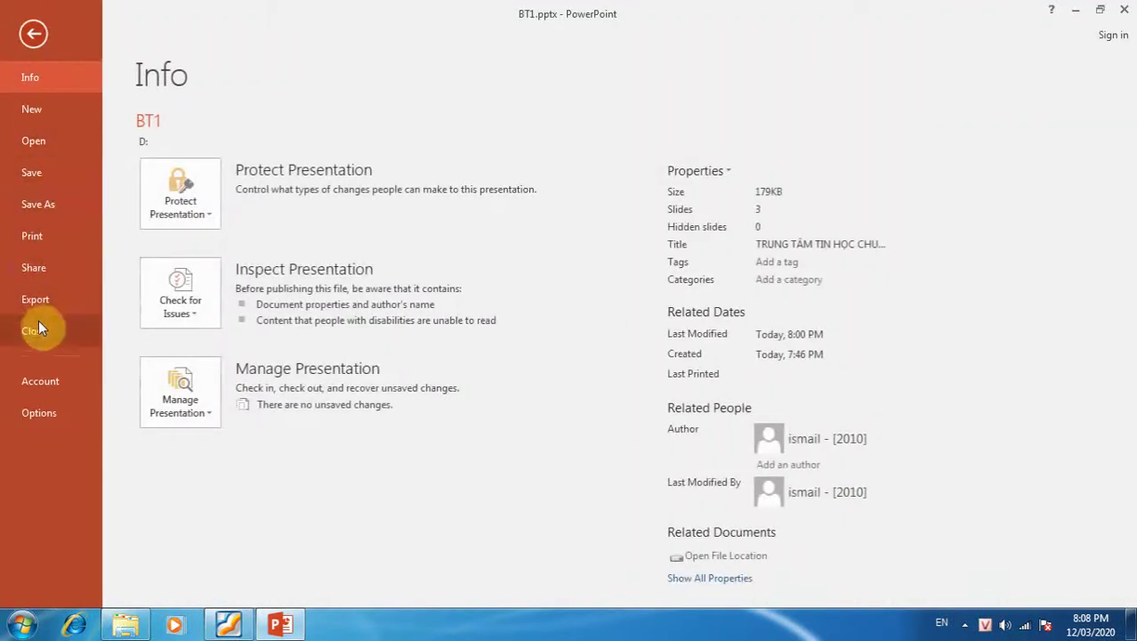
{"action": "left_click", "coordinate": [35, 330]}
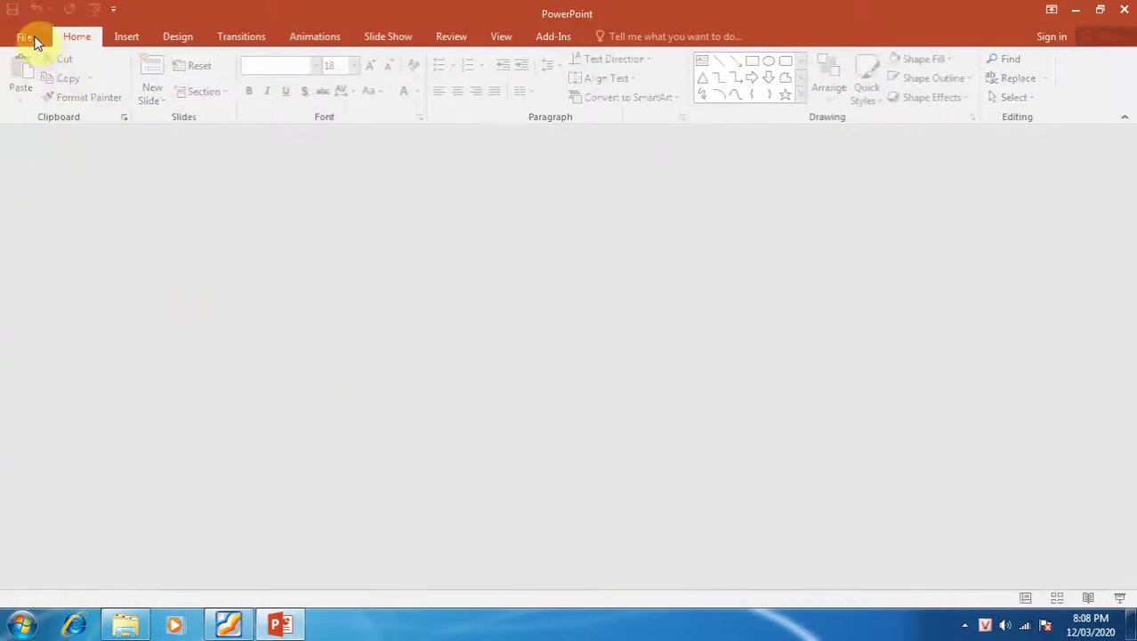
Open the New presentation screen offline and scroll the theme gallery to Facet
{"action": "left_click", "coordinate": [35, 40]}
{"action": "left_click", "coordinate": [47, 109]}
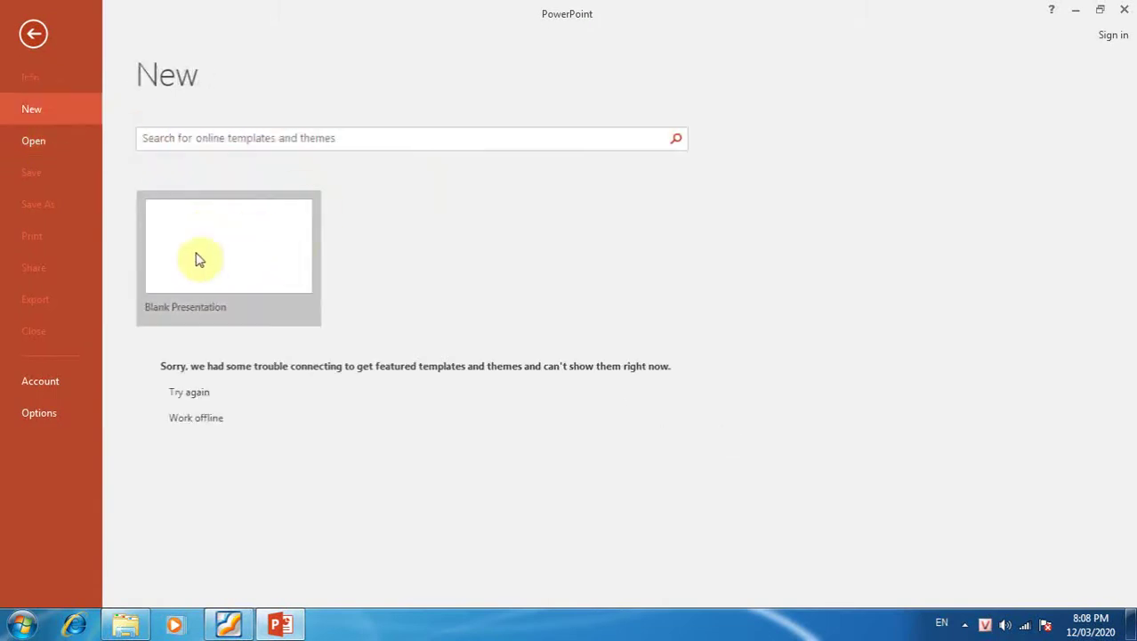
{"action": "left_click", "coordinate": [196, 418]}
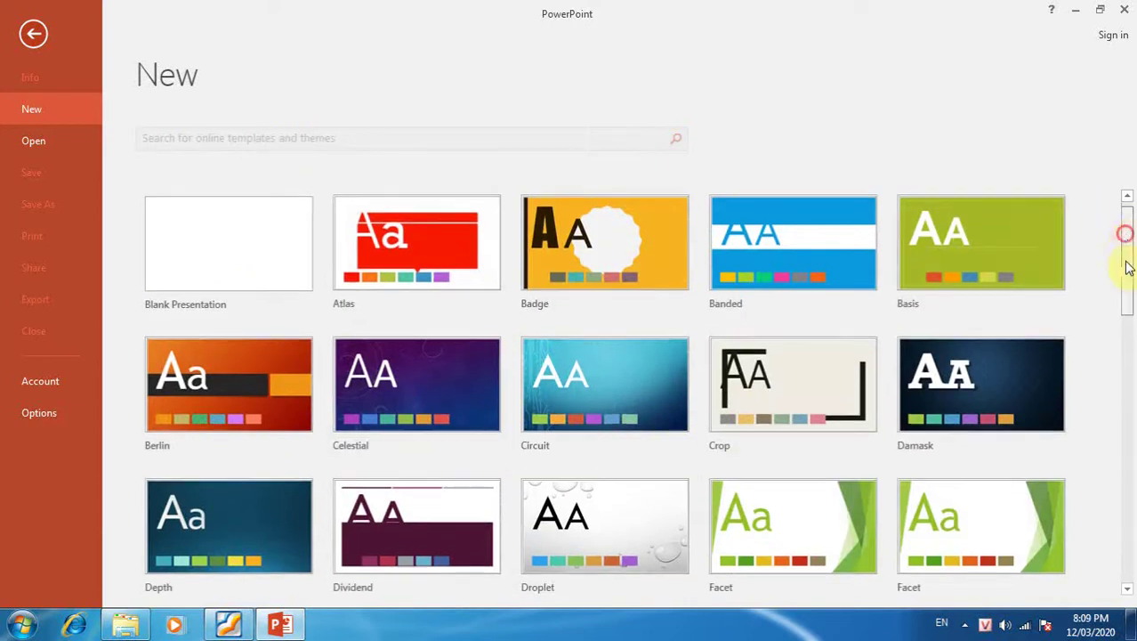
{"action": "mouse_move", "coordinate": [1131, 233]}
{"action": "left_mouse_down"}
{"action": "mouse_move", "coordinate": [1125, 417]}
{"action": "mouse_move", "coordinate": [1129, 196]}
{"action": "left_mouse_up"}
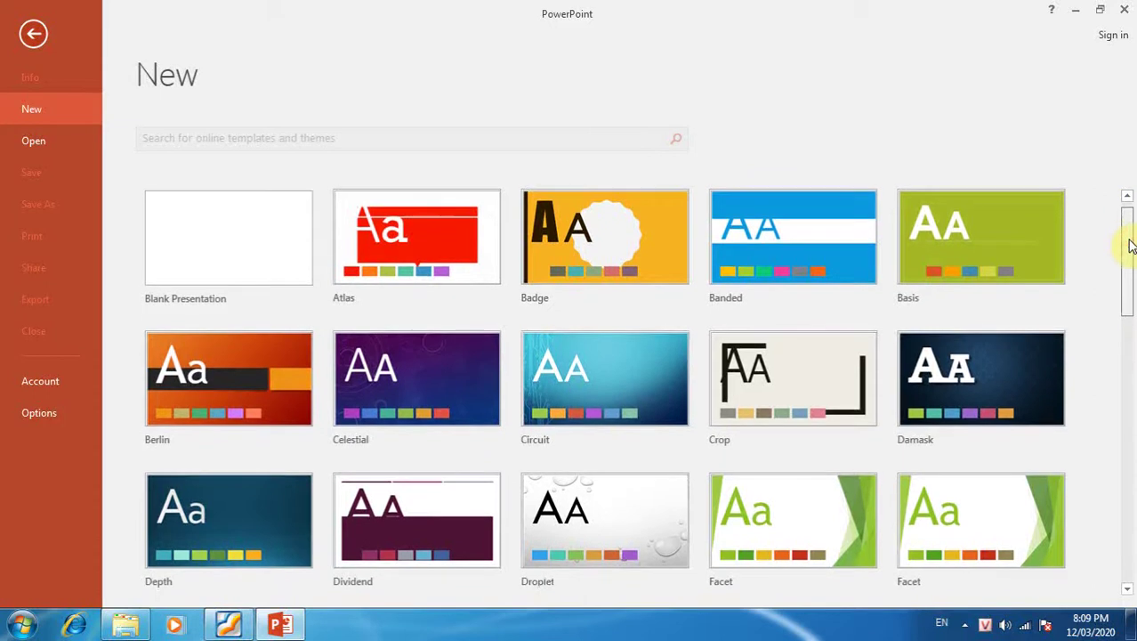
{"action": "left_click_drag", "start_coordinate": [1128, 236], "coordinate": [1127, 271]}
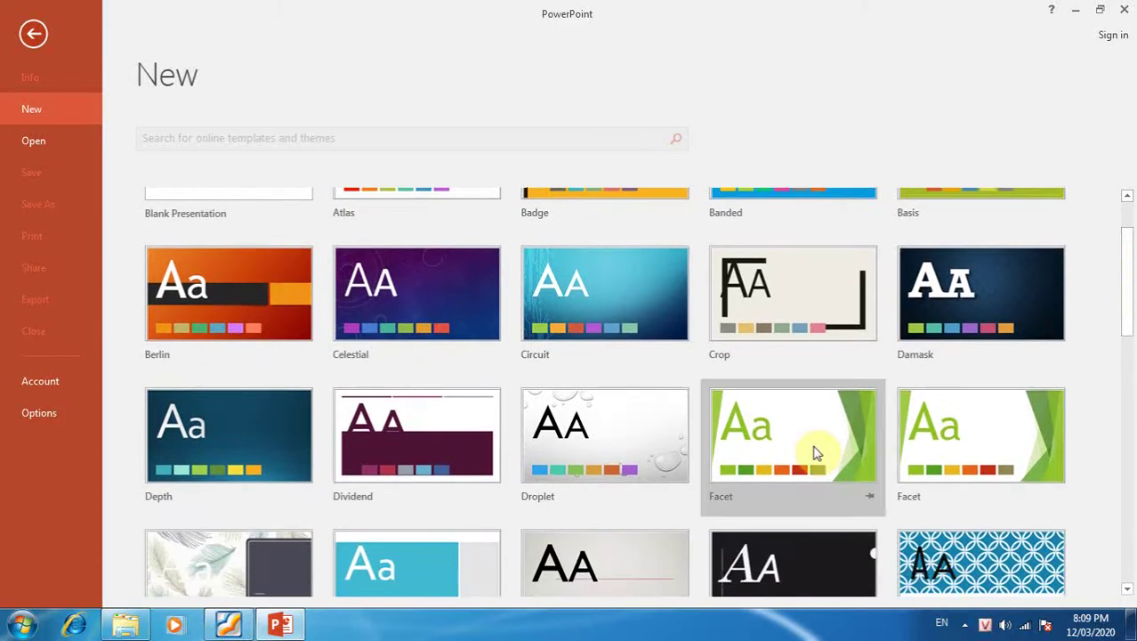
Create a new Facet presentation and apply its blue colour variant
{"action": "double_click", "coordinate": [816, 452]}
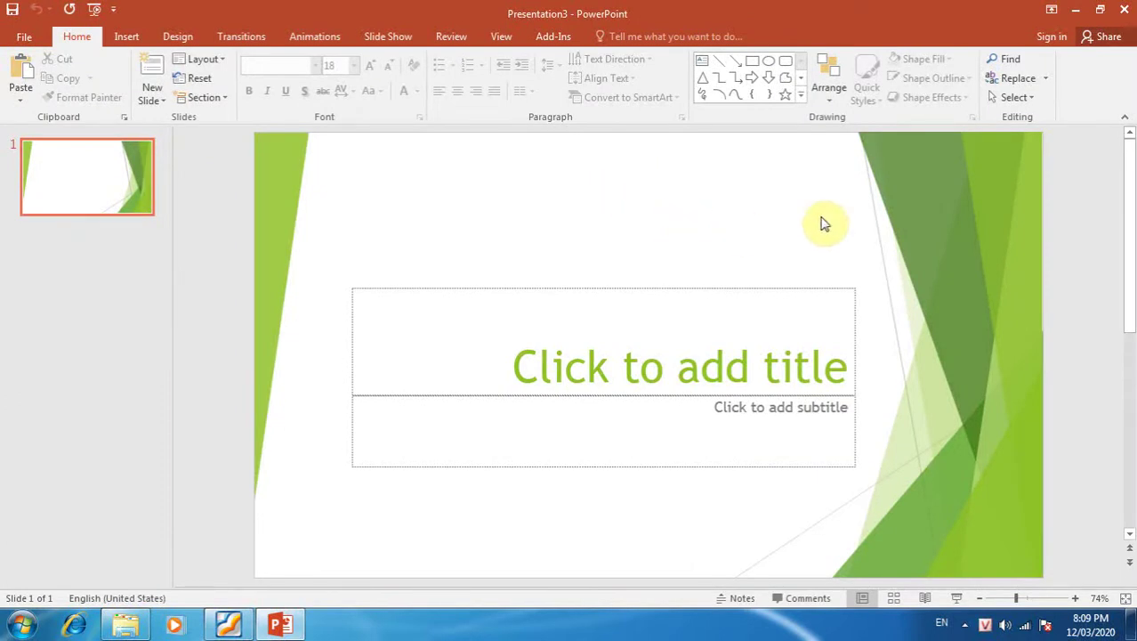
{"action": "left_click", "coordinate": [177, 36]}
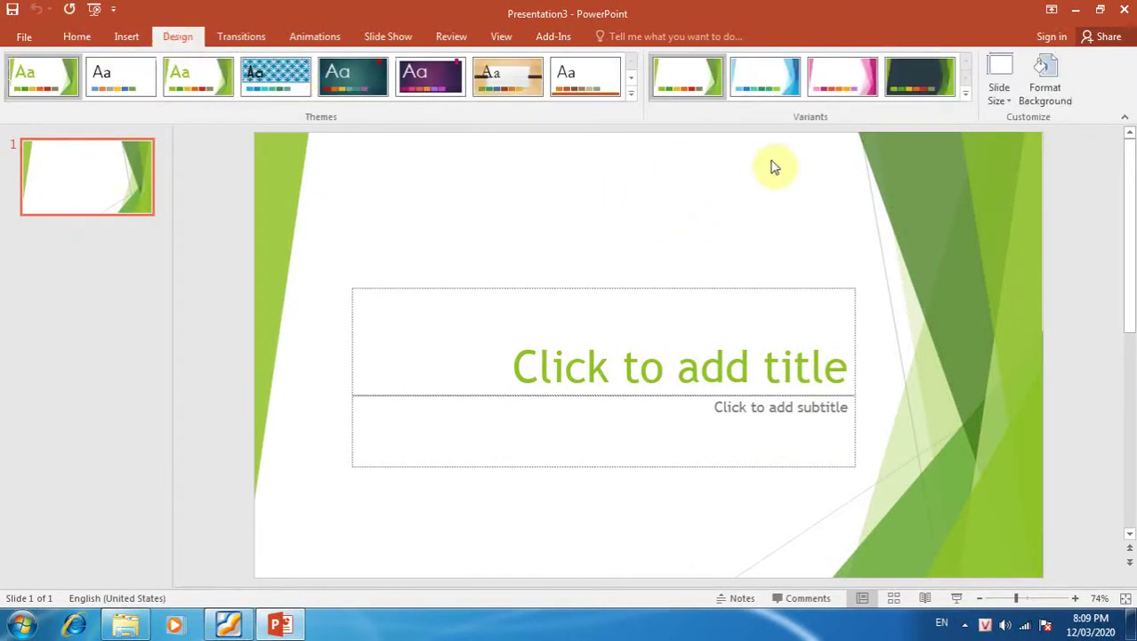
{"action": "left_click", "coordinate": [788, 84]}
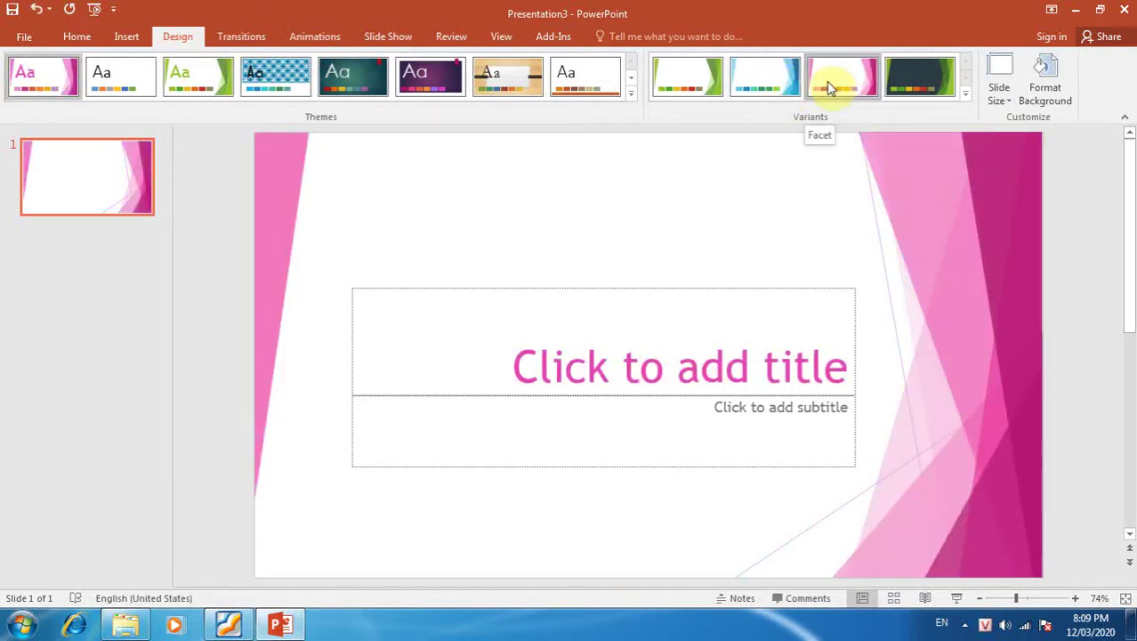
{"action": "left_click", "coordinate": [908, 88]}
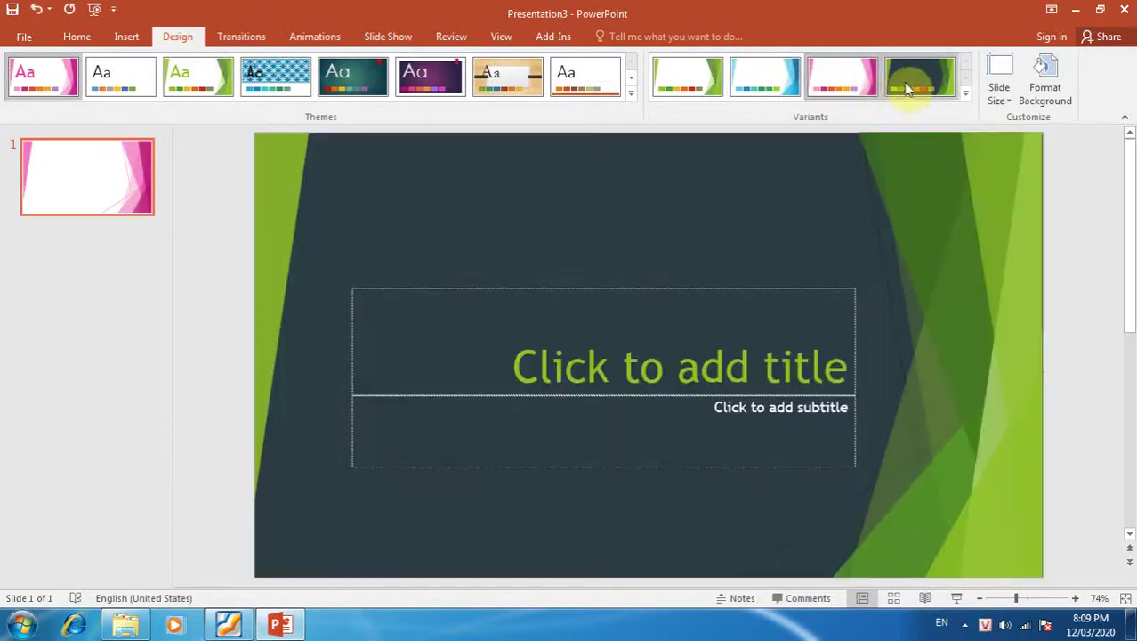
{"action": "left_click", "coordinate": [764, 76]}
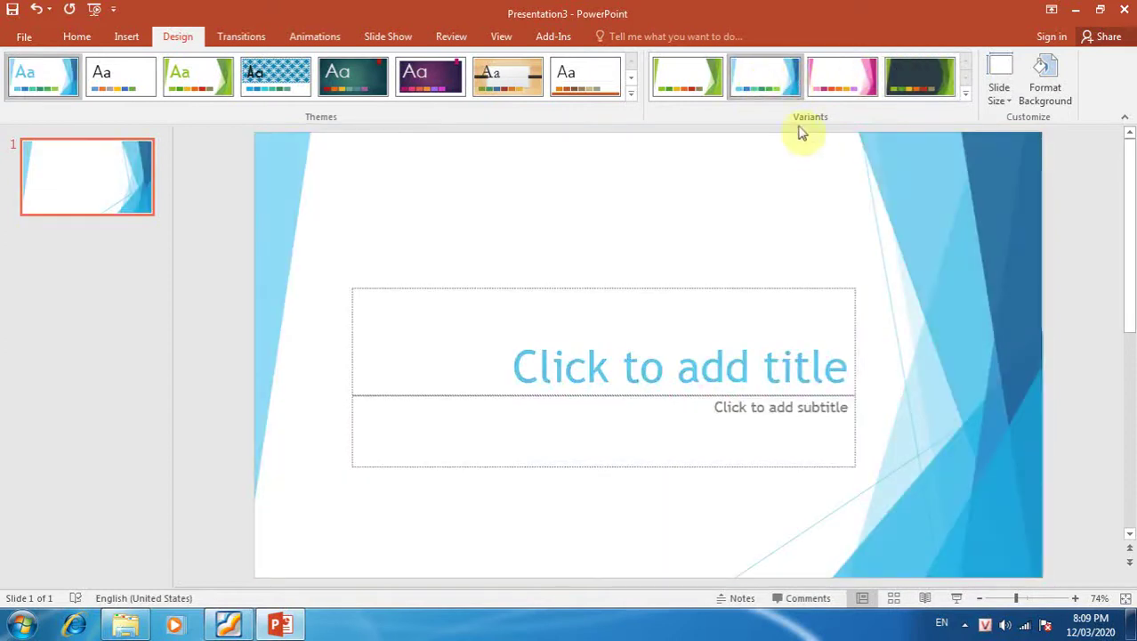
Set the slide size to Standard (4:3) with Maximize, then compare against the sample PDF
{"action": "left_click", "coordinate": [999, 100]}
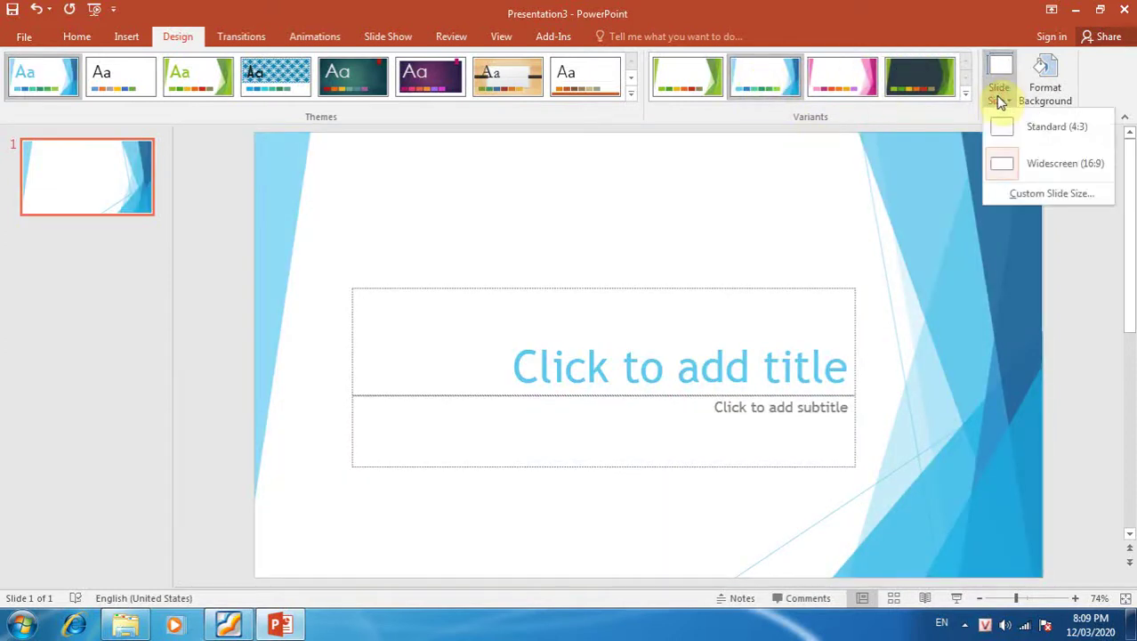
{"action": "left_click", "coordinate": [1073, 134]}
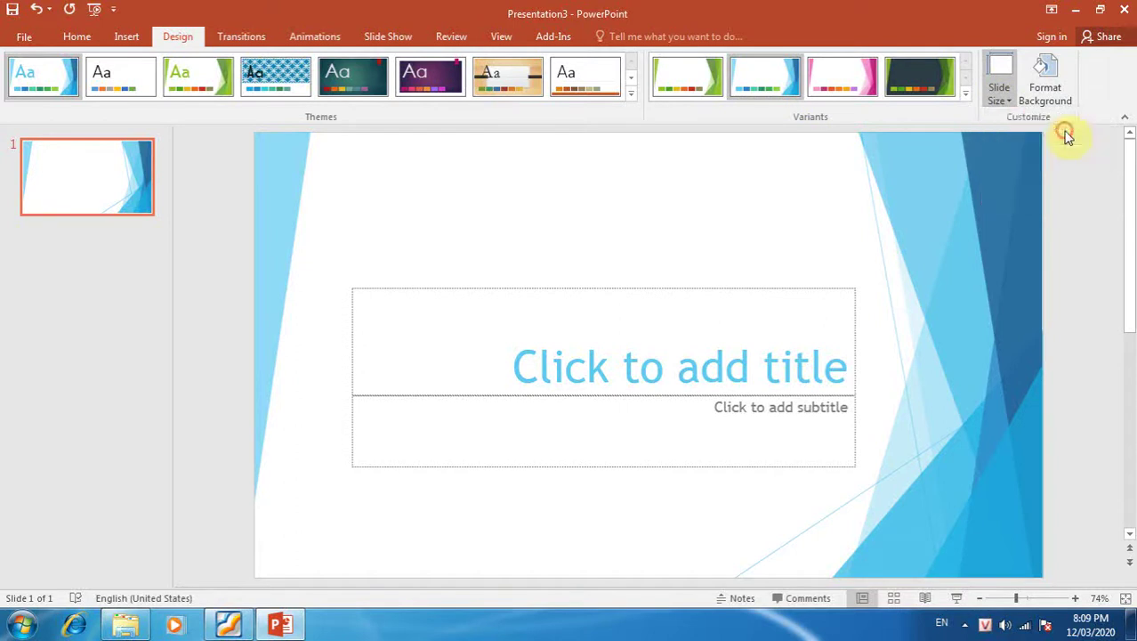
{"action": "left_click", "coordinate": [596, 424]}
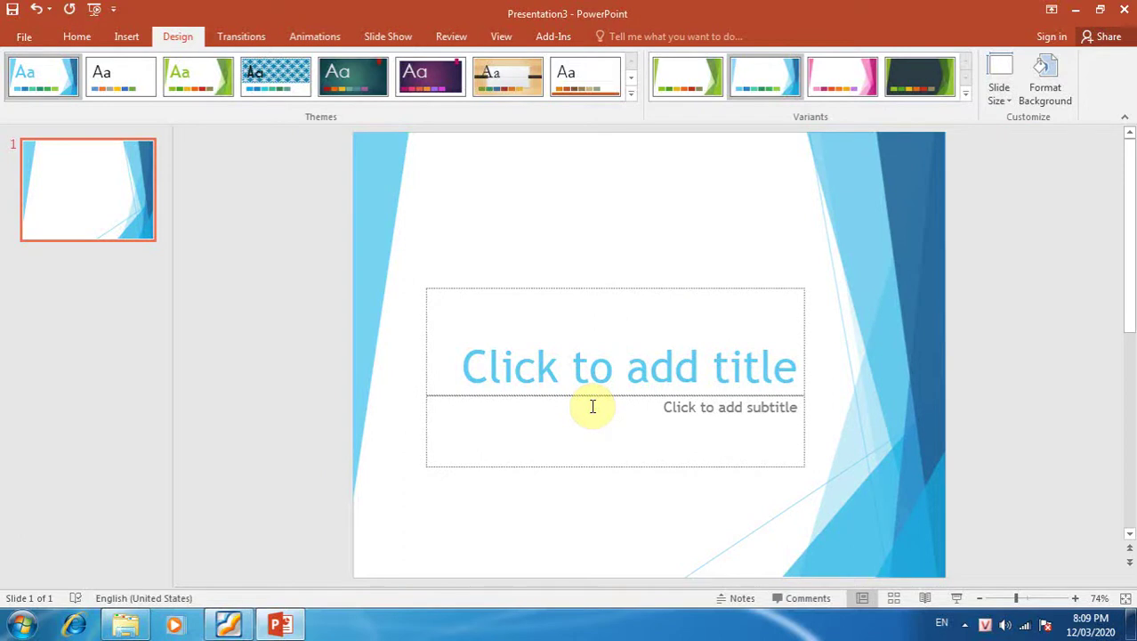
{"action": "left_click", "coordinate": [228, 623]}
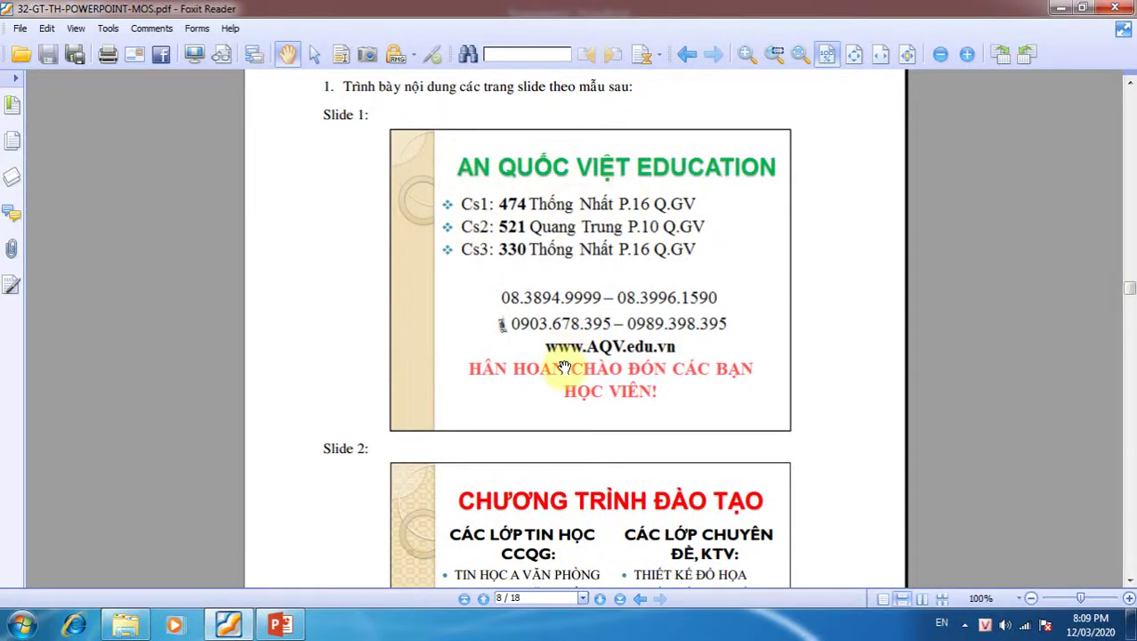
{"action": "left_click", "coordinate": [280, 625]}
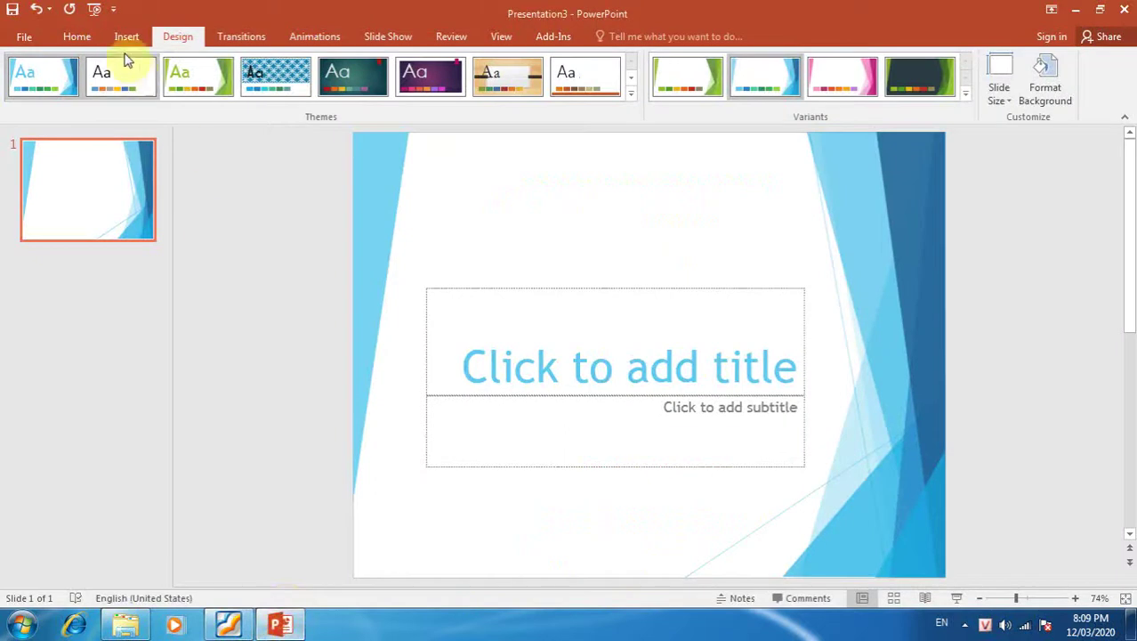
Apply the Title and Content layout to slide 1
{"action": "left_click", "coordinate": [78, 38]}
{"action": "left_click", "coordinate": [202, 60]}
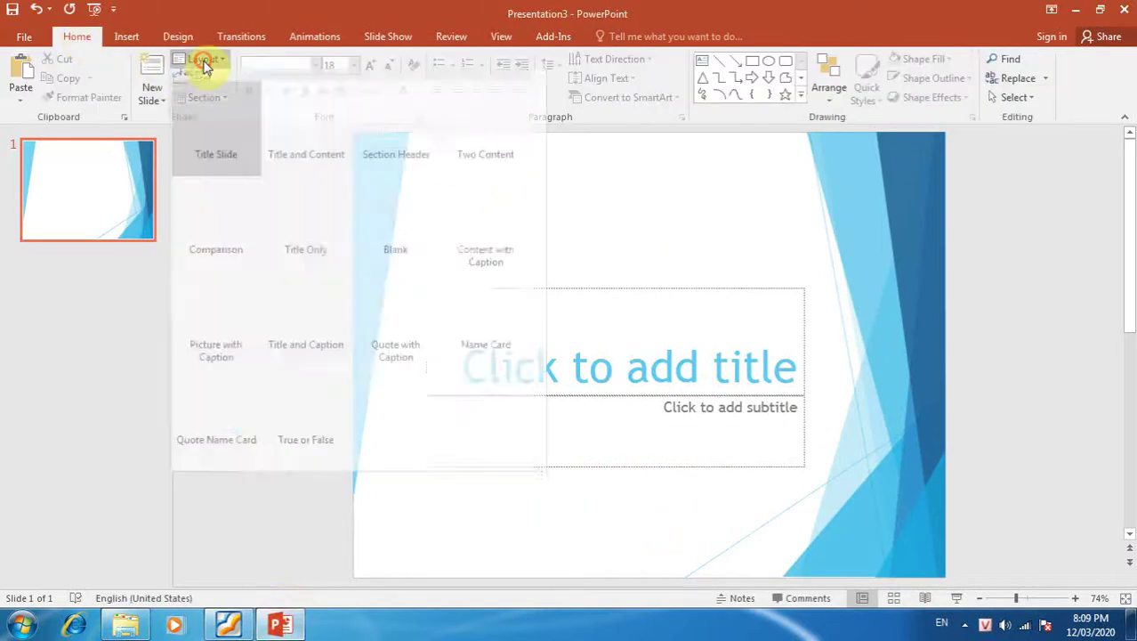
{"action": "left_click", "coordinate": [305, 121]}
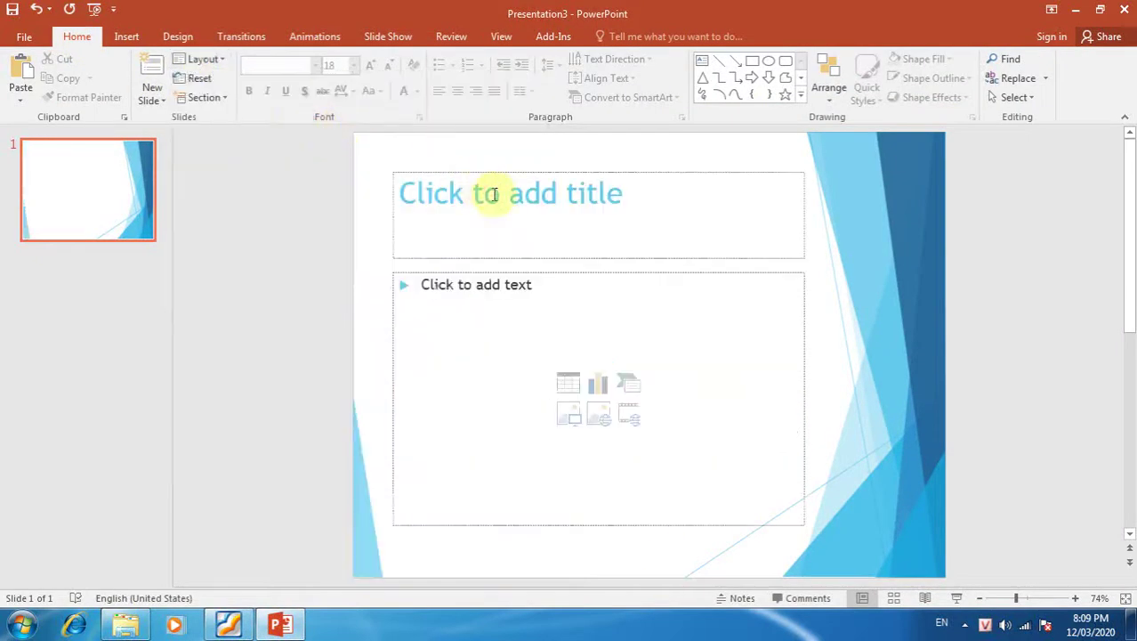
Type the title 'AN QUỐC VIỆT' and five bullet lines beginning 'TIN HỌC VĂN PHÒNG'
{"action": "left_click", "coordinate": [528, 199]}
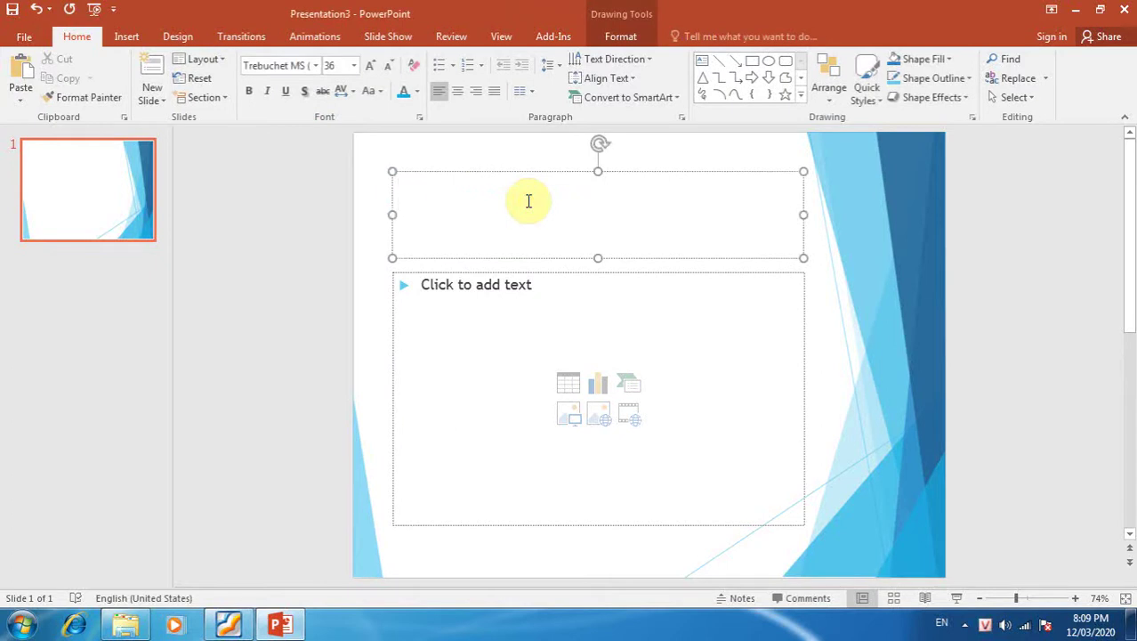
{"action": "type", "text": "AN QUỐC VIỆT"}
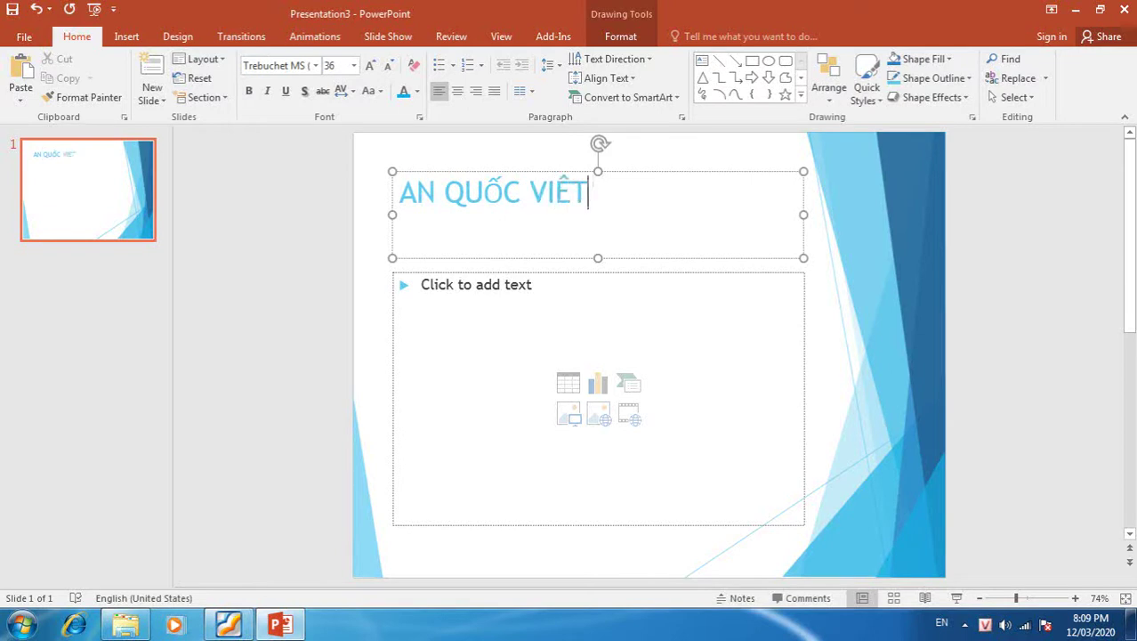
{"action": "left_click", "coordinate": [455, 295]}
{"action": "type", "text": "TIN HỌC VĂN PHÒNG UHG UGOUSG"}
{"action": "type", "text": "DFGOI DSPIGF SDIG PƠI GIDS"}
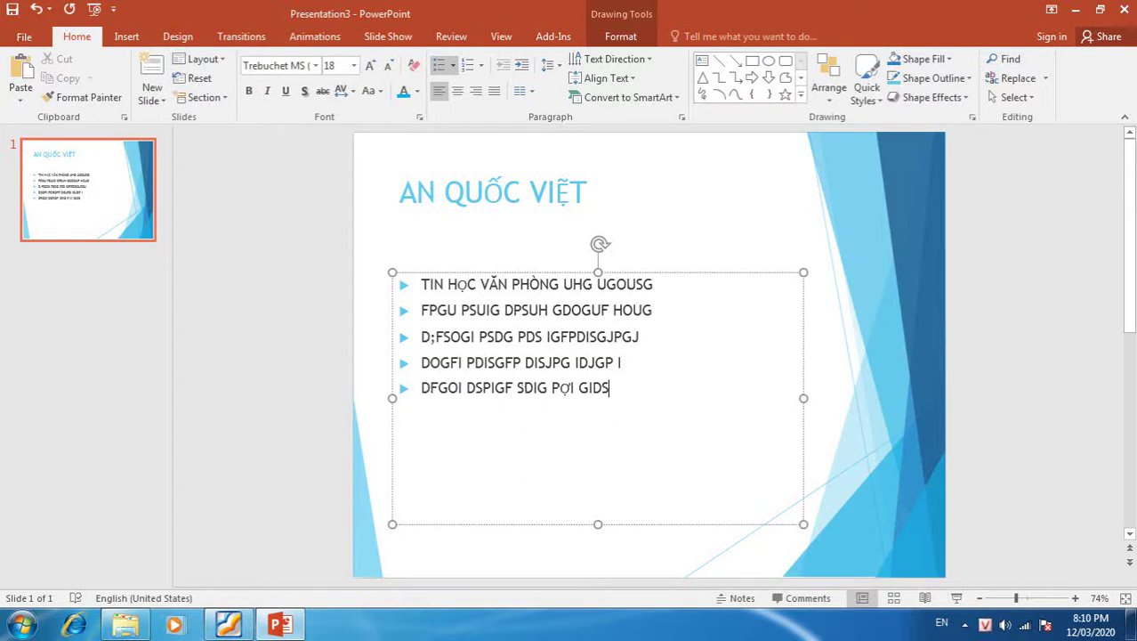
Make the title AN QUỐC VIỆT centred, green, bold Arial
{"action": "left_click", "coordinate": [512, 192]}
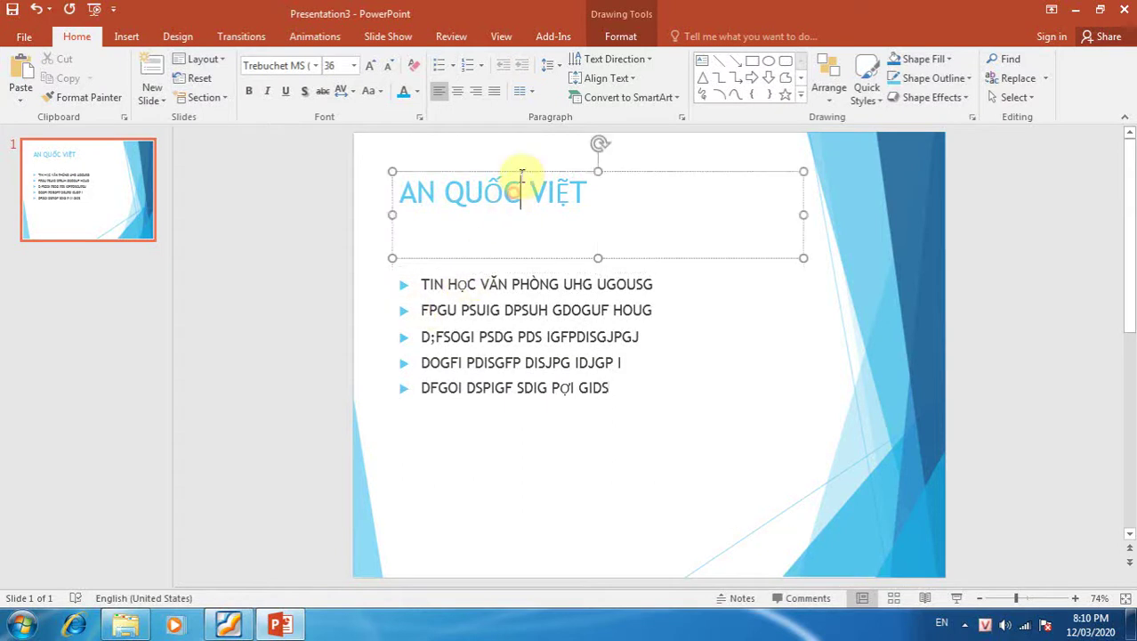
{"action": "left_click", "coordinate": [458, 93]}
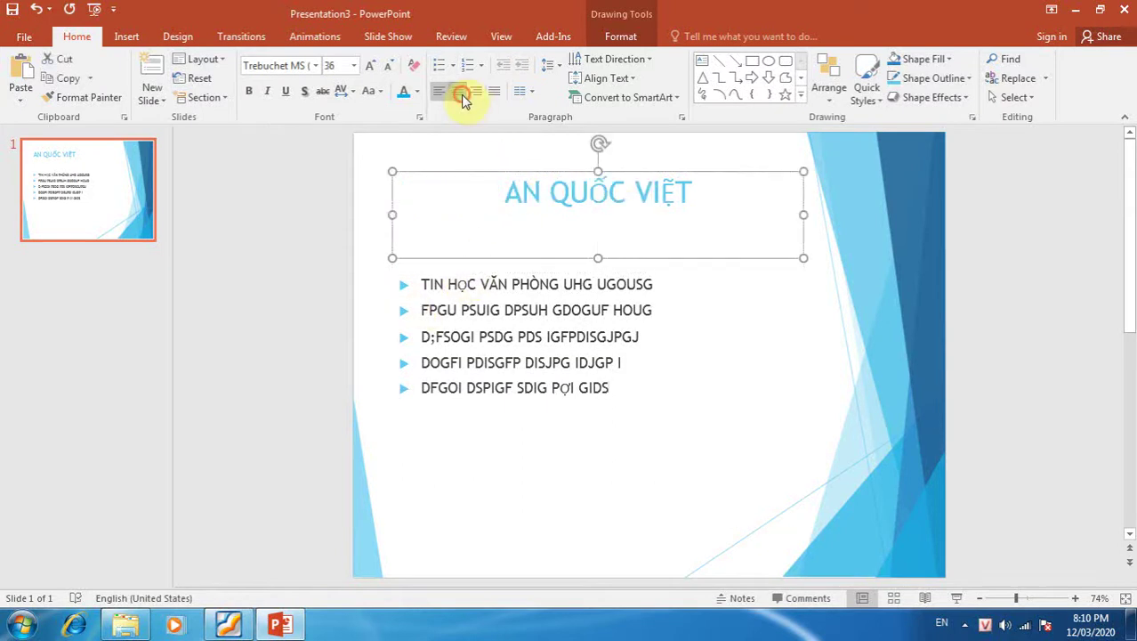
{"action": "left_click", "coordinate": [416, 93]}
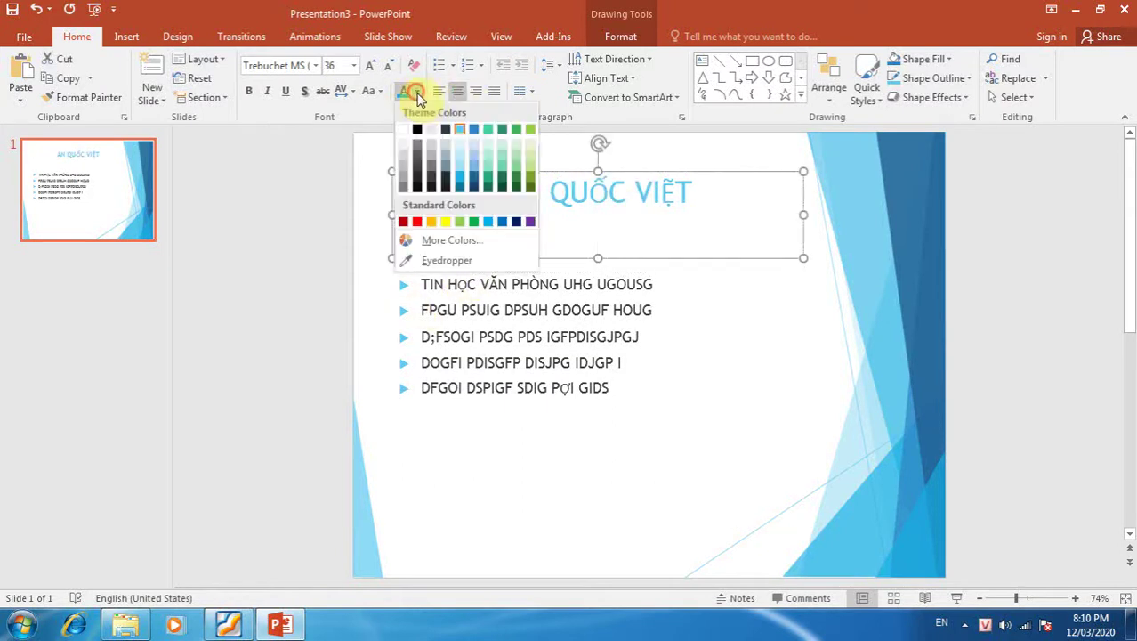
{"action": "left_click", "coordinate": [473, 221]}
{"action": "left_click", "coordinate": [314, 68]}
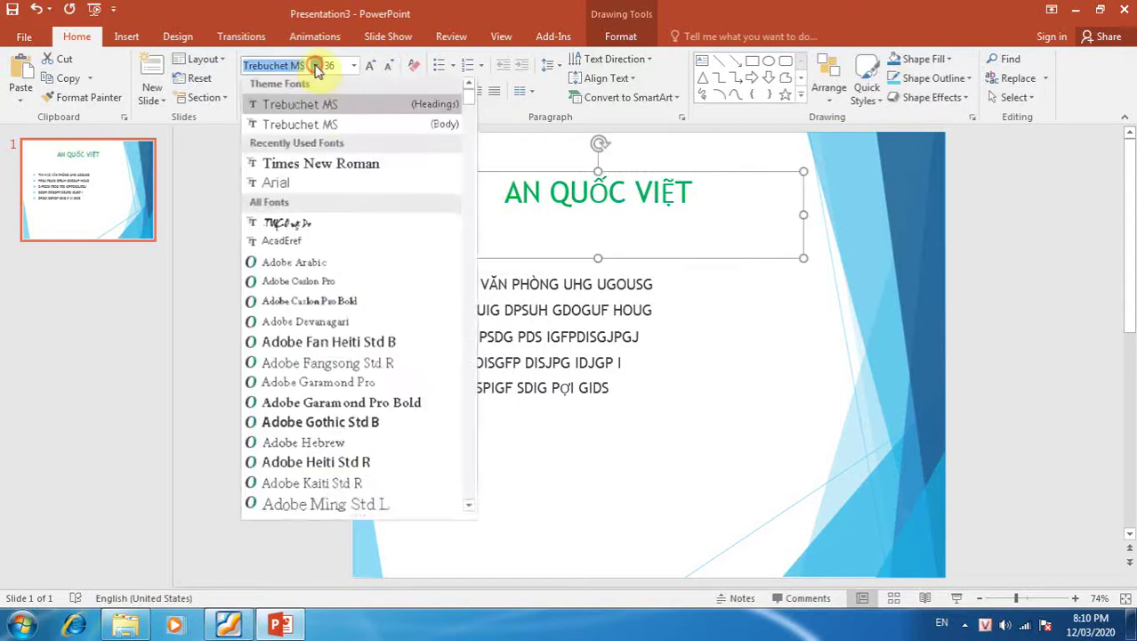
{"action": "left_click", "coordinate": [303, 184]}
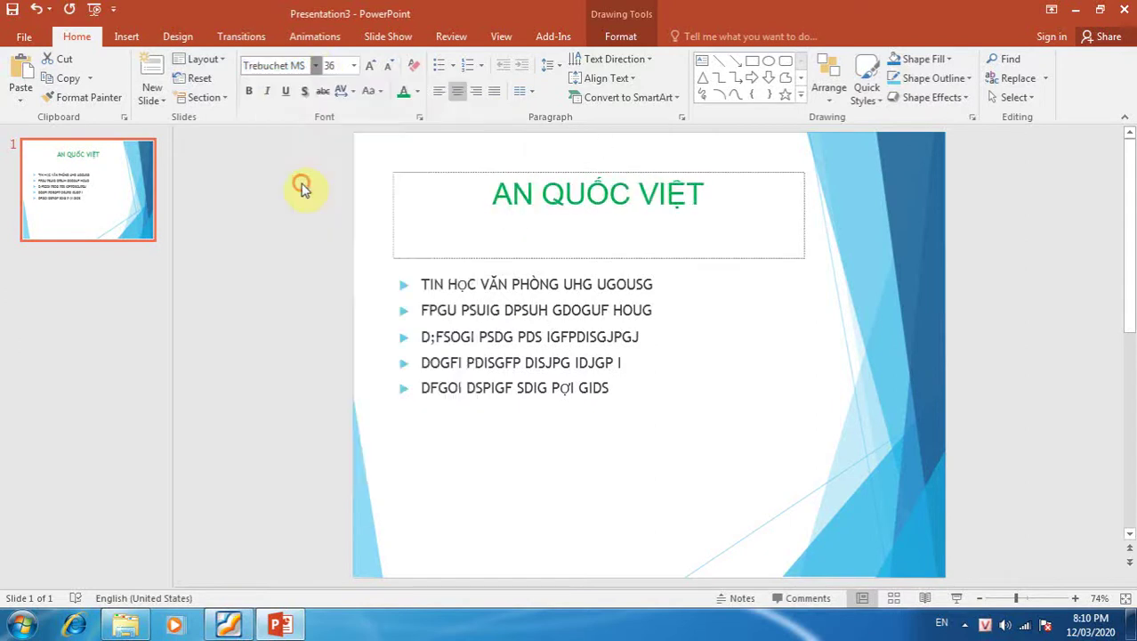
{"action": "left_click", "coordinate": [247, 92]}
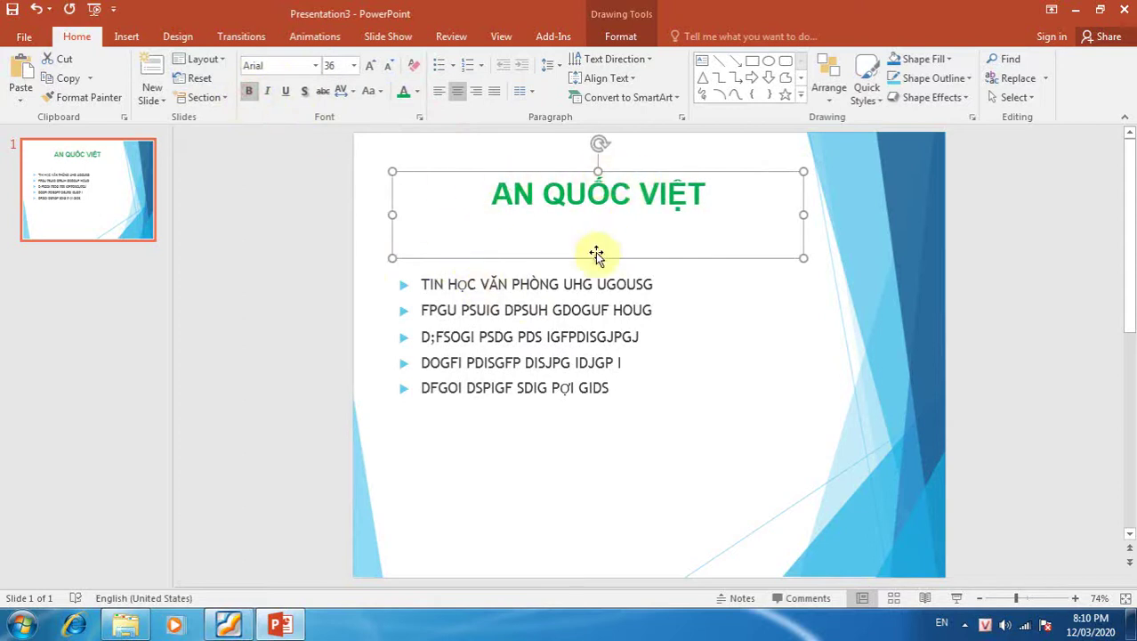
Shorten the title box and enlarge the title text to 48 pt
{"action": "left_click_drag", "start_coordinate": [597, 255], "coordinate": [598, 233]}
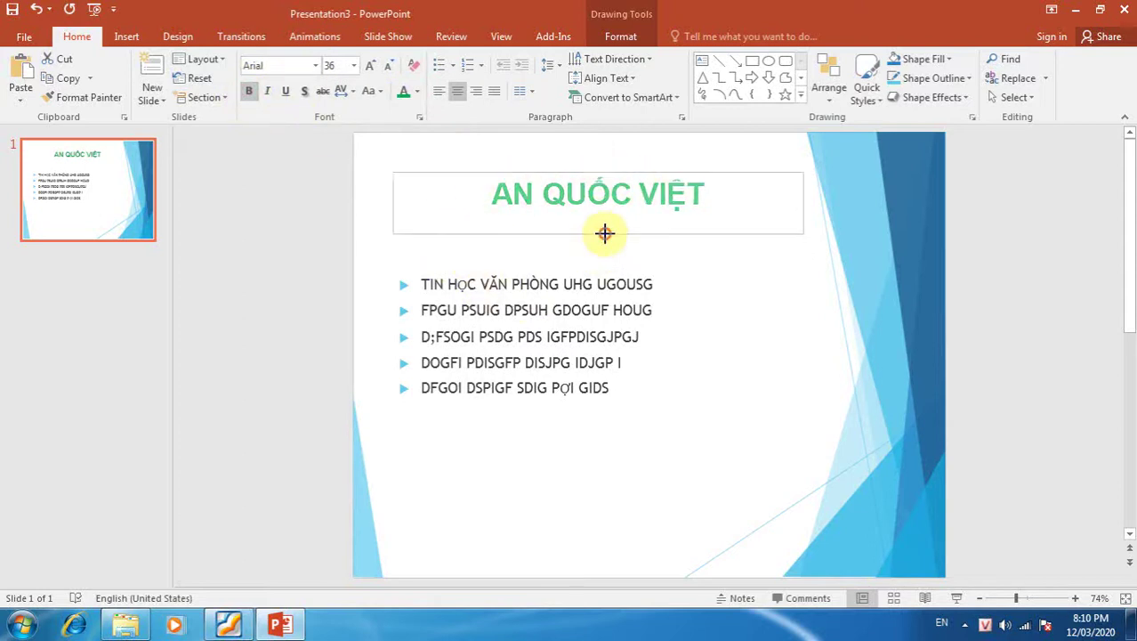
{"action": "left_click", "coordinate": [371, 68]}
{"action": "left_click", "coordinate": [371, 68]}
{"action": "left_click", "coordinate": [371, 68]}
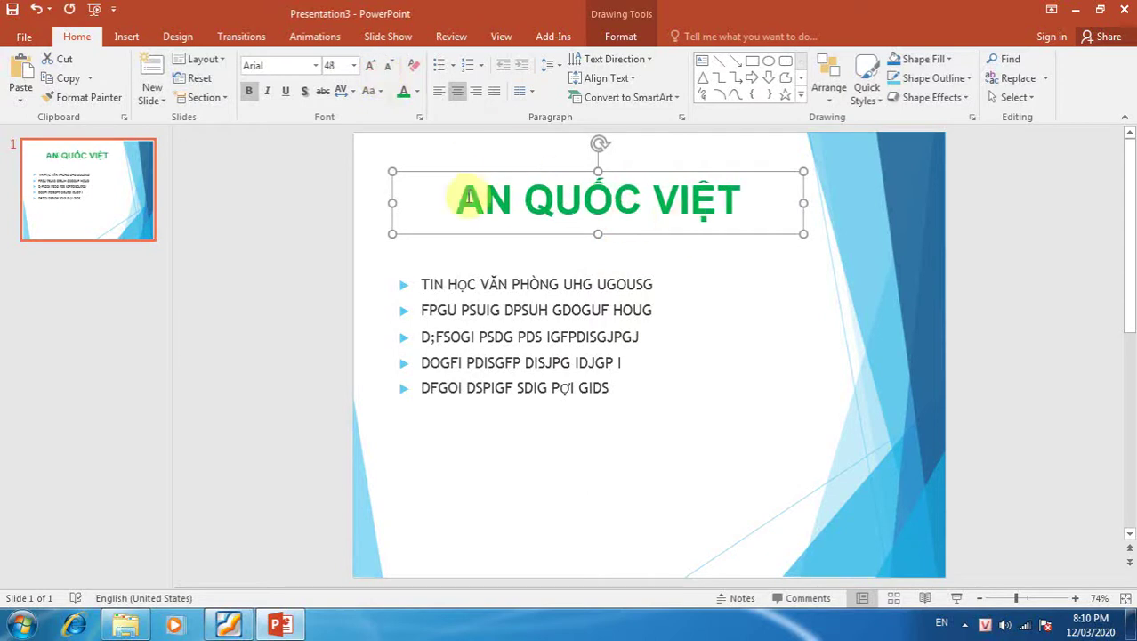
{"action": "left_click", "coordinate": [549, 302]}
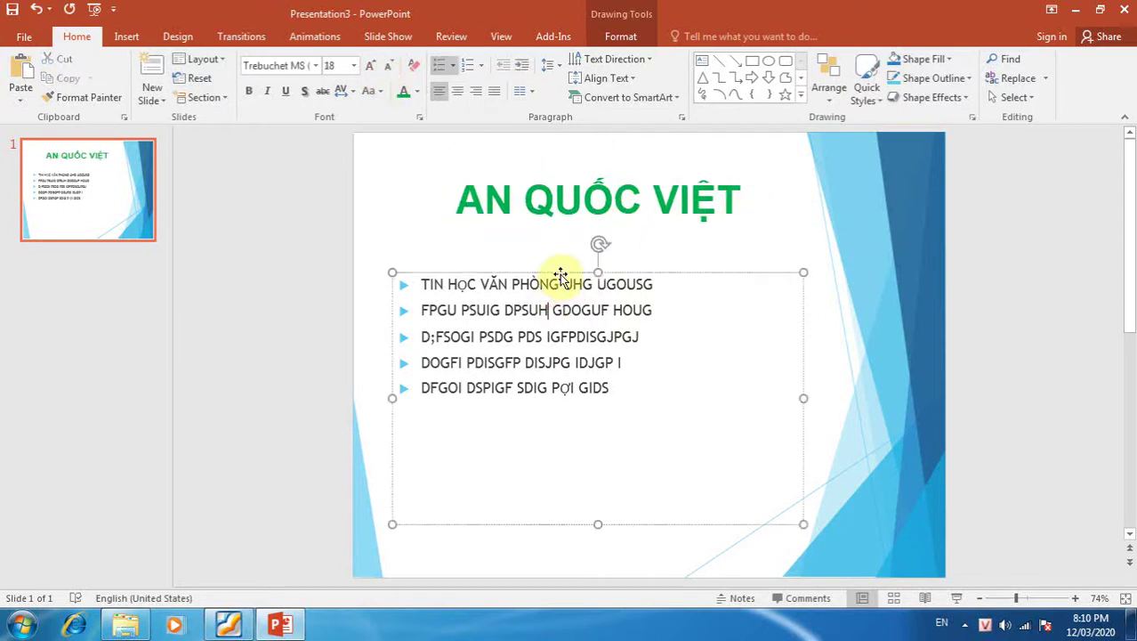
Set the bullet text to Times New Roman at 24 pt and move its box slightly
{"action": "left_click", "coordinate": [316, 65]}
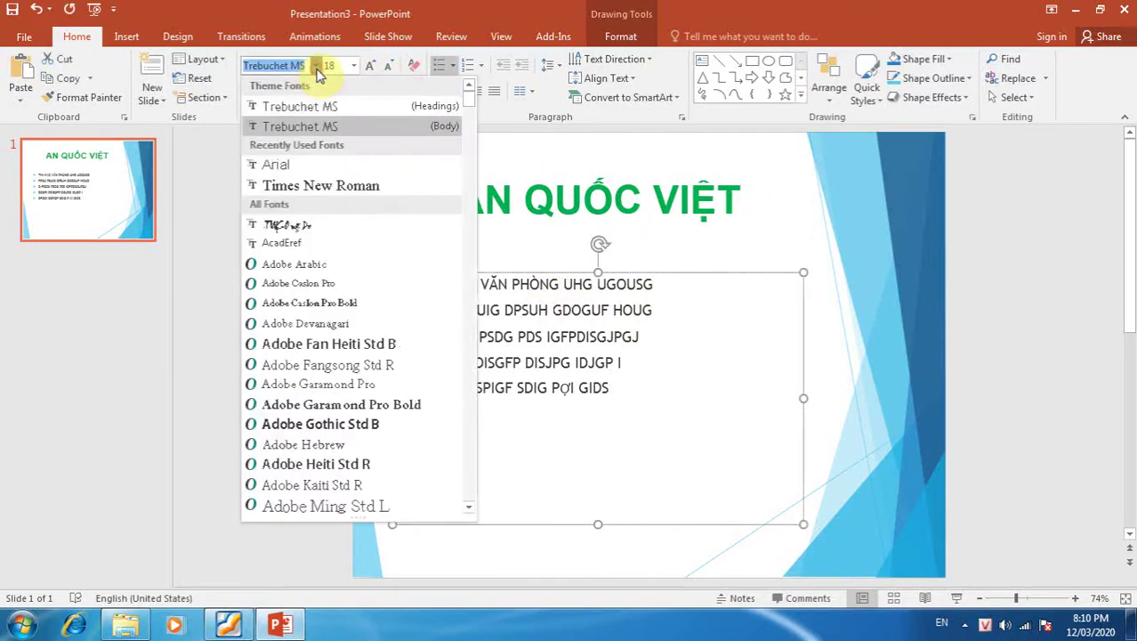
{"action": "left_click", "coordinate": [318, 185]}
{"action": "left_click", "coordinate": [372, 67]}
{"action": "left_click", "coordinate": [372, 68]}
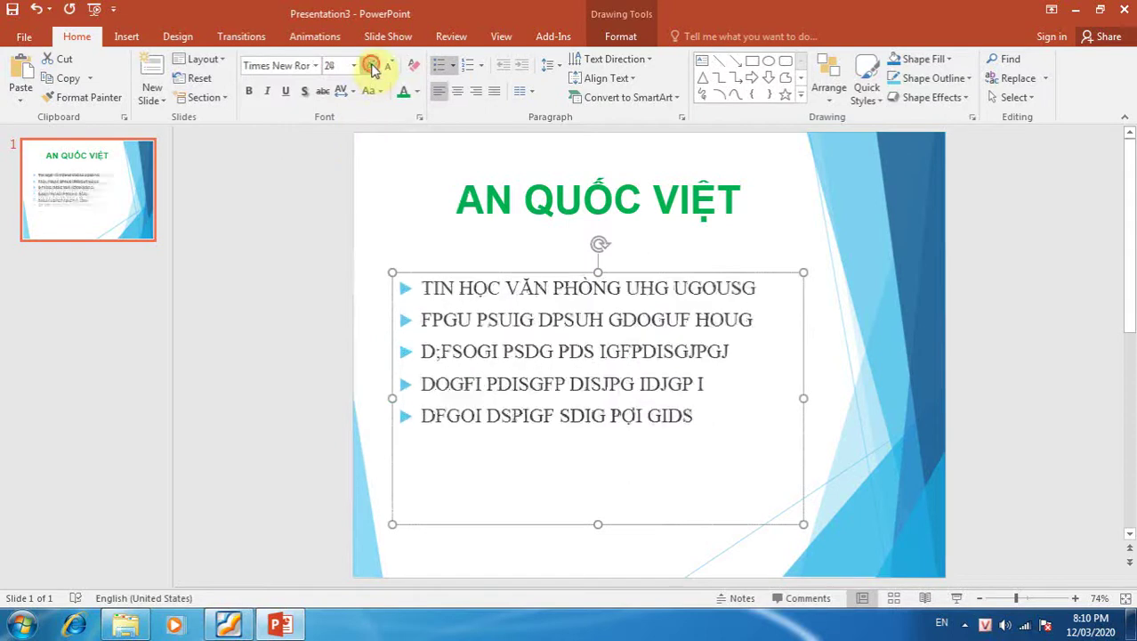
{"action": "left_click", "coordinate": [372, 67]}
{"action": "left_click", "coordinate": [387, 68]}
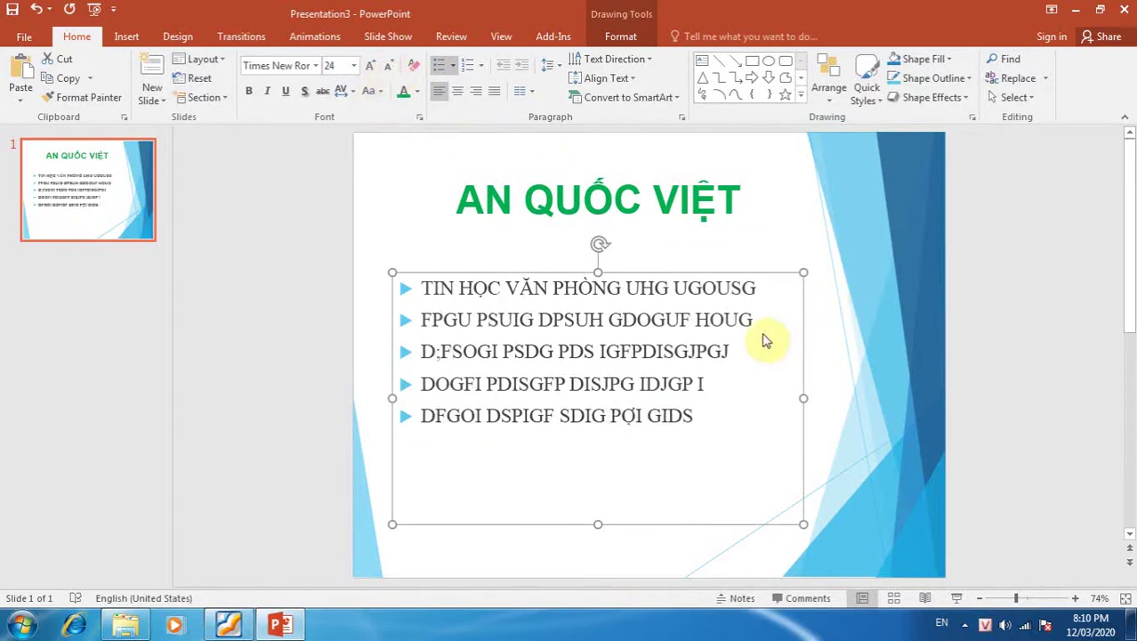
{"action": "left_click_drag", "start_coordinate": [742, 276], "coordinate": [752, 265]}
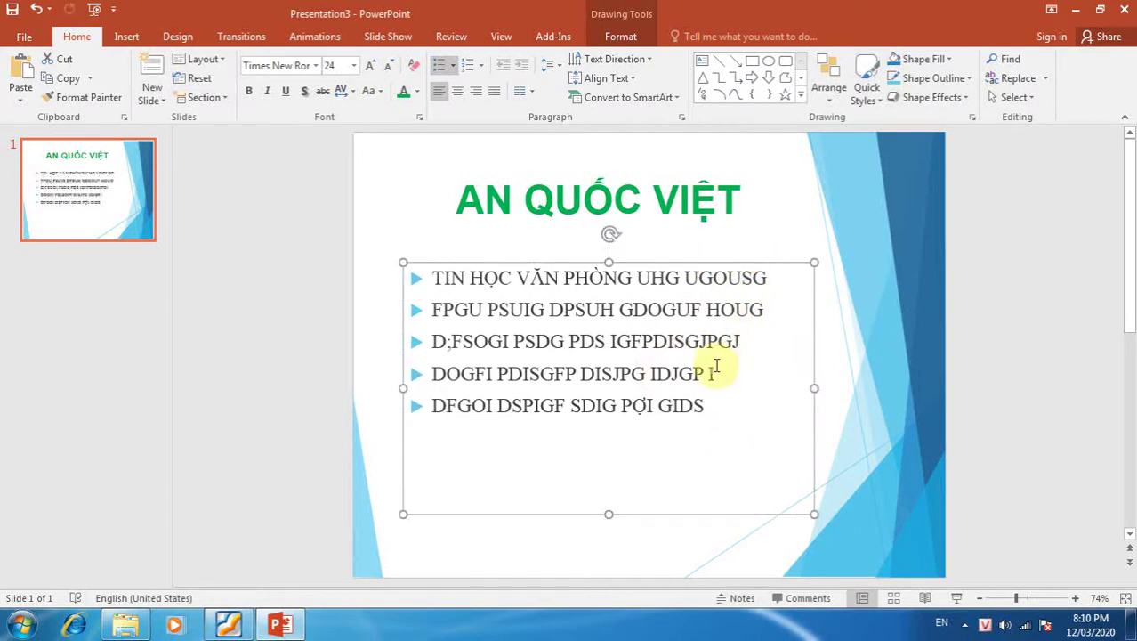
Convert all bullet lines to sentence case and enlarge them to 32 pt
{"action": "left_click_drag", "start_coordinate": [712, 406], "coordinate": [436, 289]}
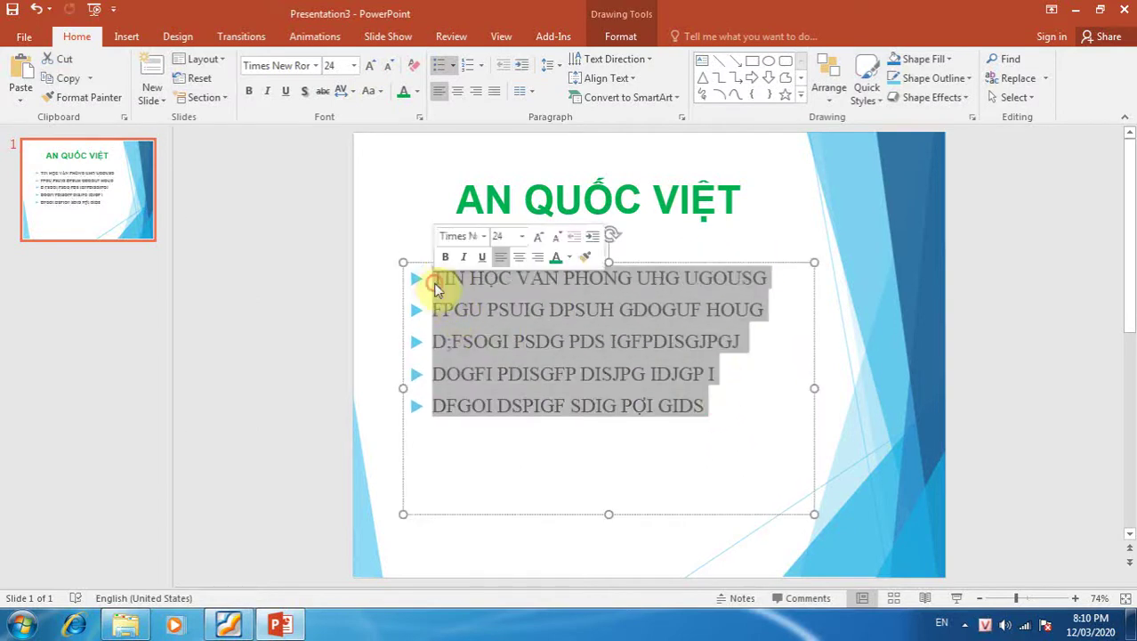
{"action": "left_click", "coordinate": [372, 91]}
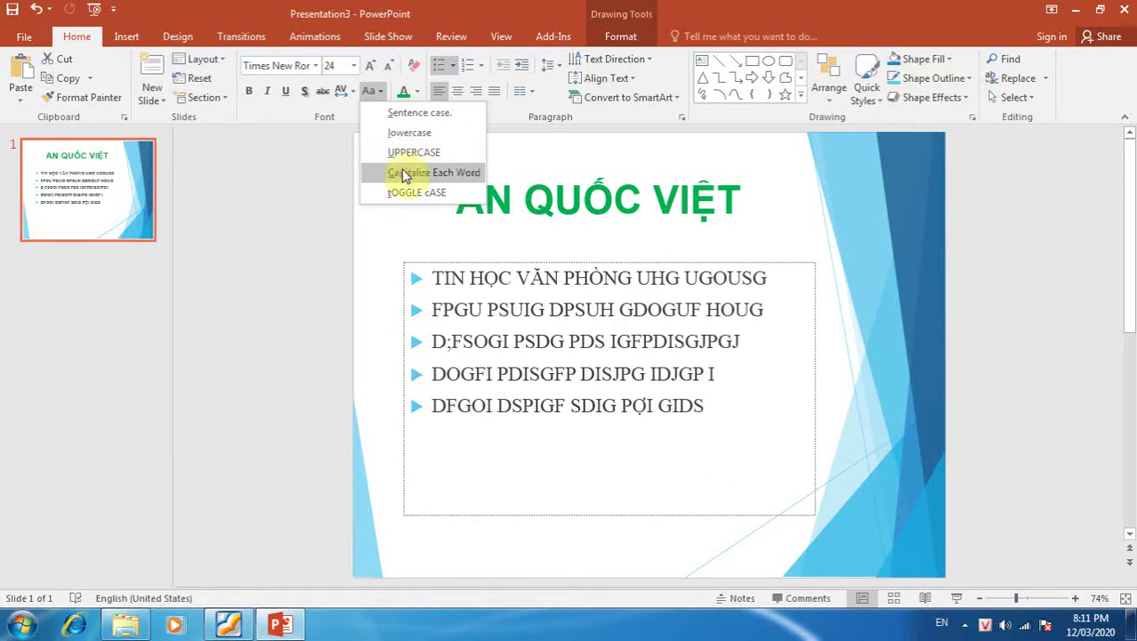
{"action": "left_click", "coordinate": [418, 112]}
{"action": "left_click", "coordinate": [371, 67]}
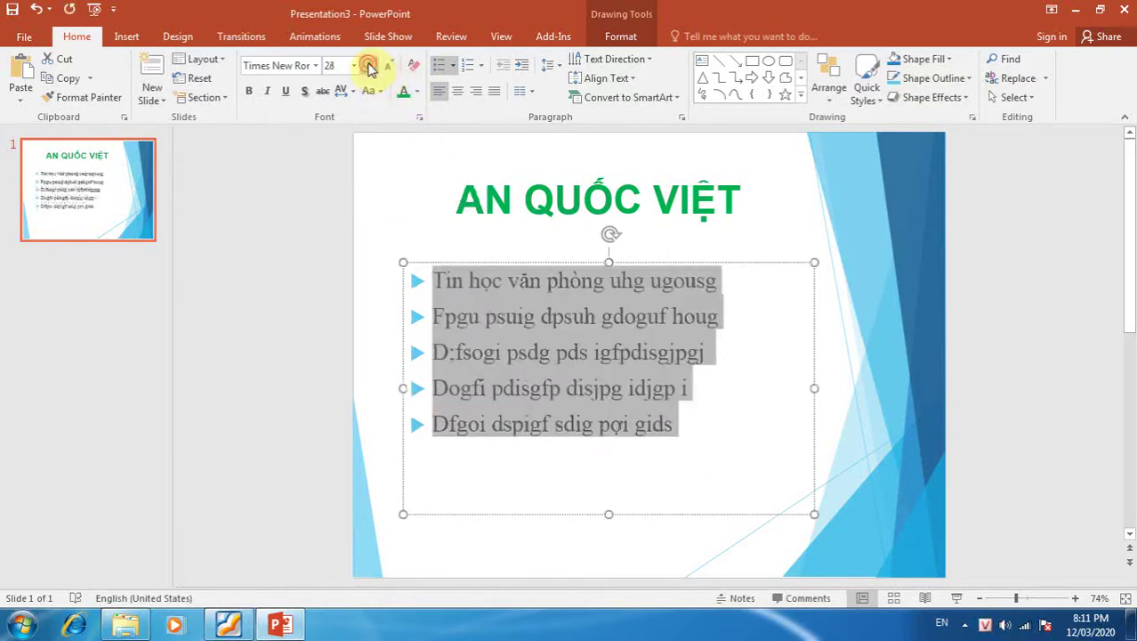
{"action": "left_click", "coordinate": [370, 67]}
{"action": "left_click_drag", "start_coordinate": [764, 264], "coordinate": [772, 261]}
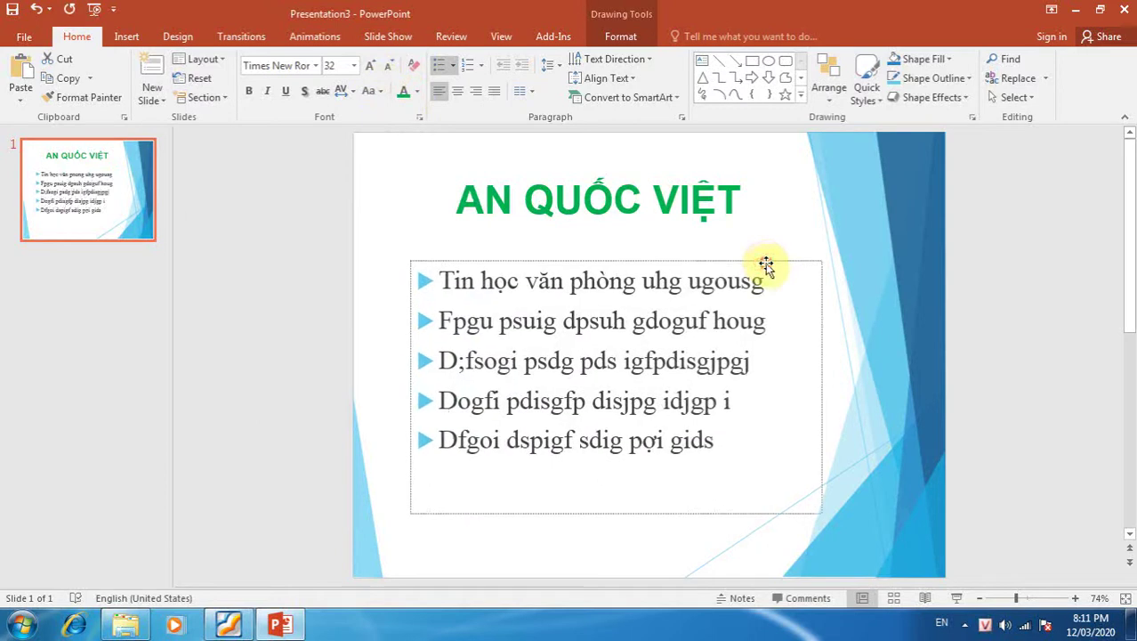
{"action": "left_click", "coordinate": [769, 206]}
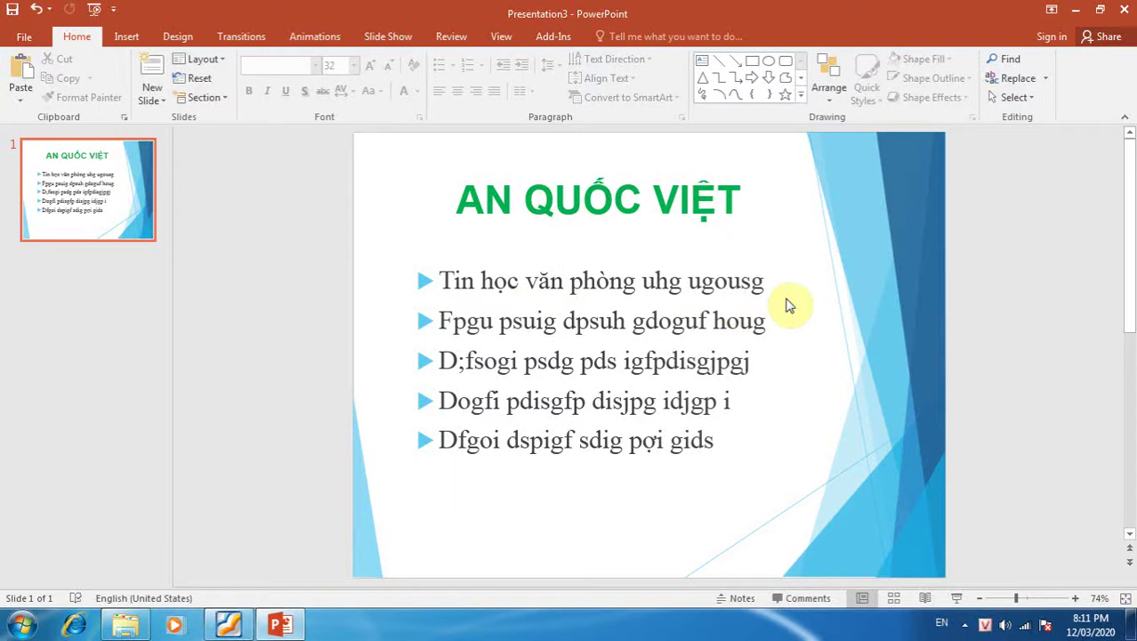
{"action": "left_click", "coordinate": [608, 313]}
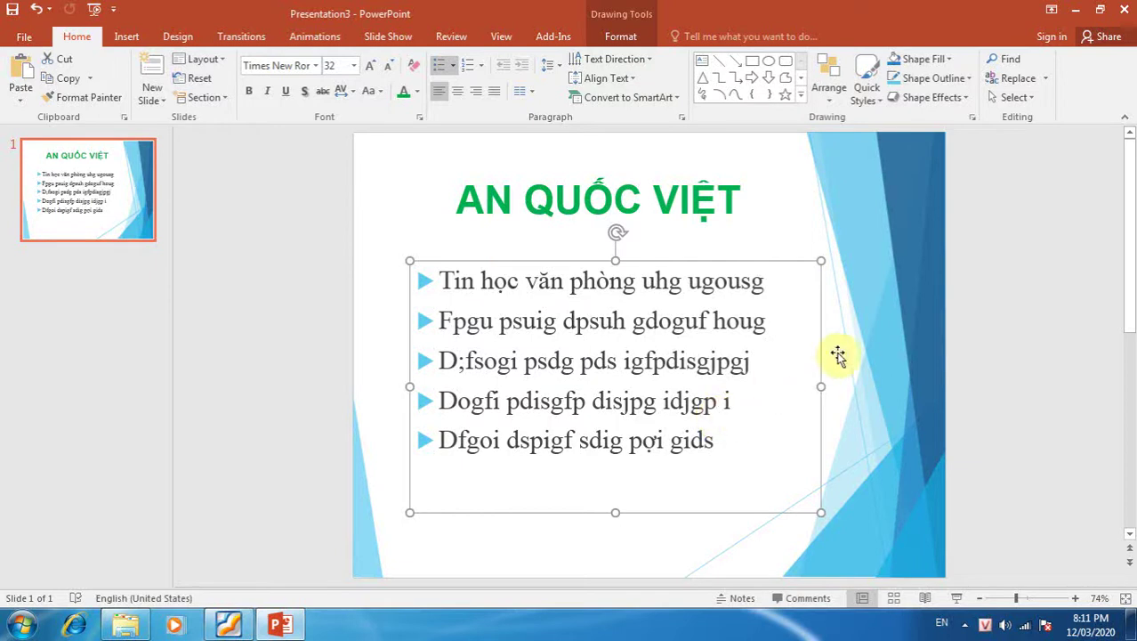
{"action": "left_click", "coordinate": [854, 229]}
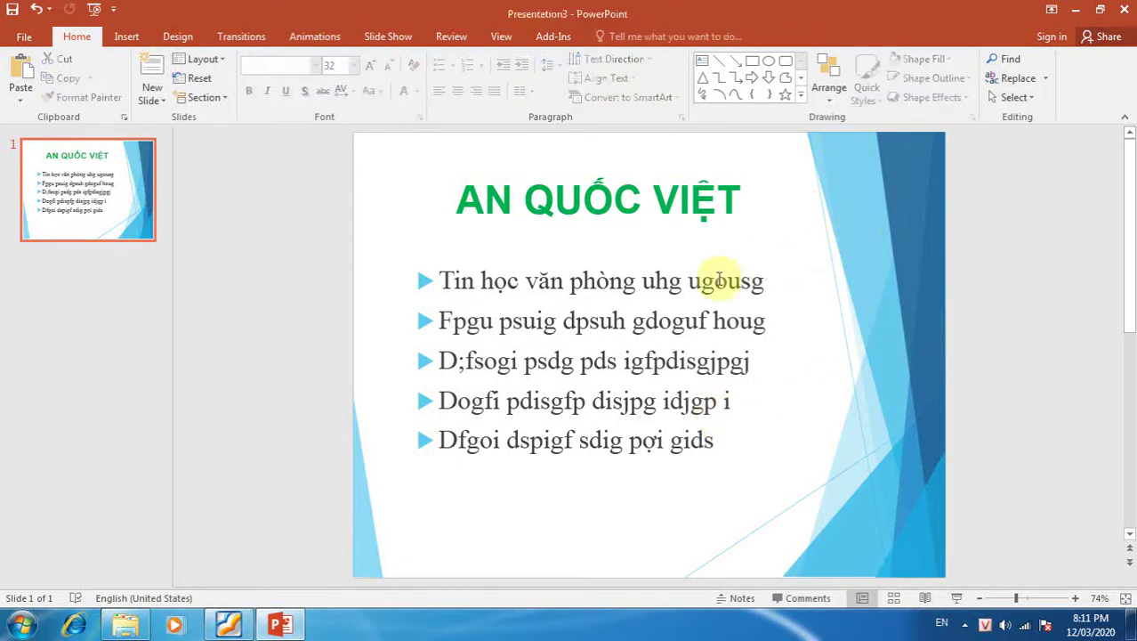
{"action": "left_click", "coordinate": [617, 359]}
{"action": "left_click", "coordinate": [754, 260]}
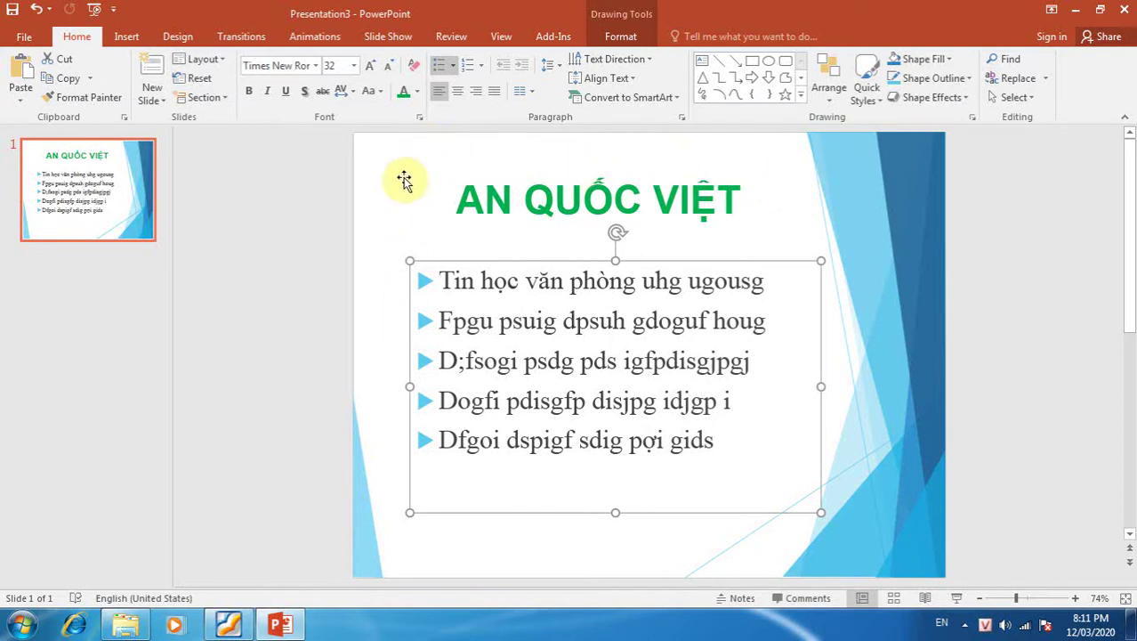
Turn on rulers and drag the indent marker to widen the five bullets' hanging indent
{"action": "left_click", "coordinate": [501, 37]}
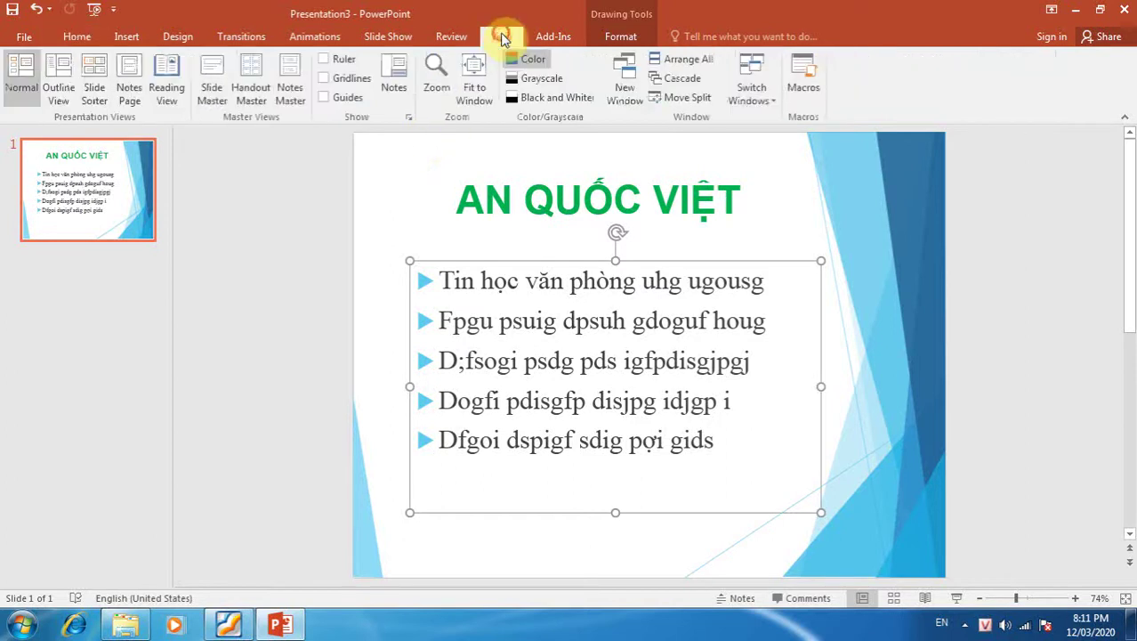
{"action": "left_click", "coordinate": [326, 60]}
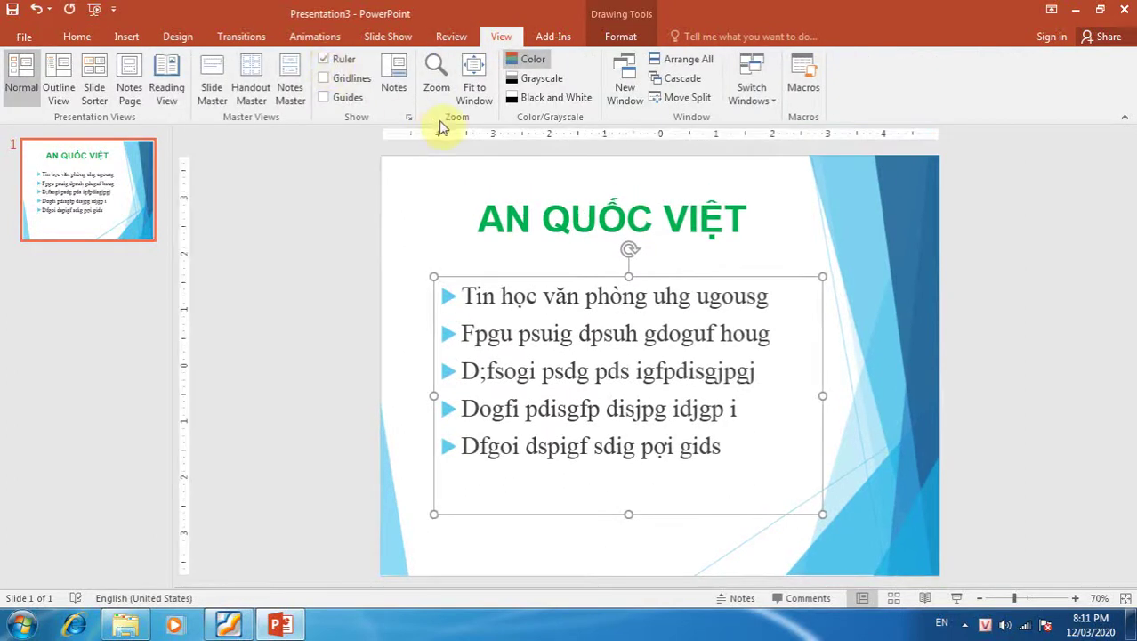
{"action": "left_click", "coordinate": [539, 331]}
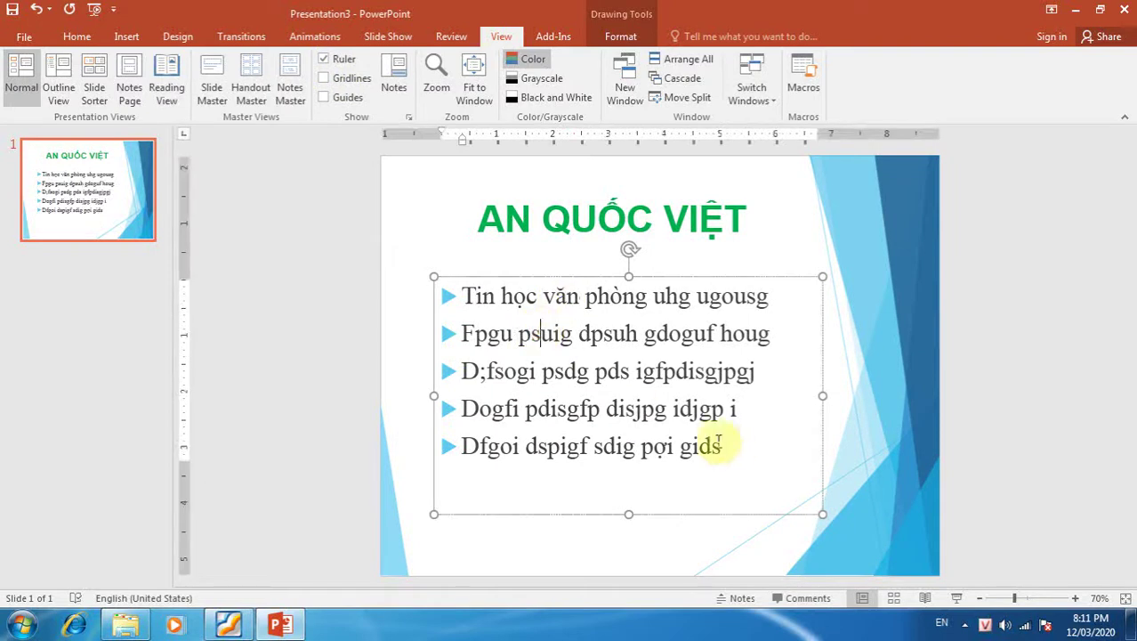
{"action": "left_click_drag", "start_coordinate": [726, 450], "coordinate": [478, 298]}
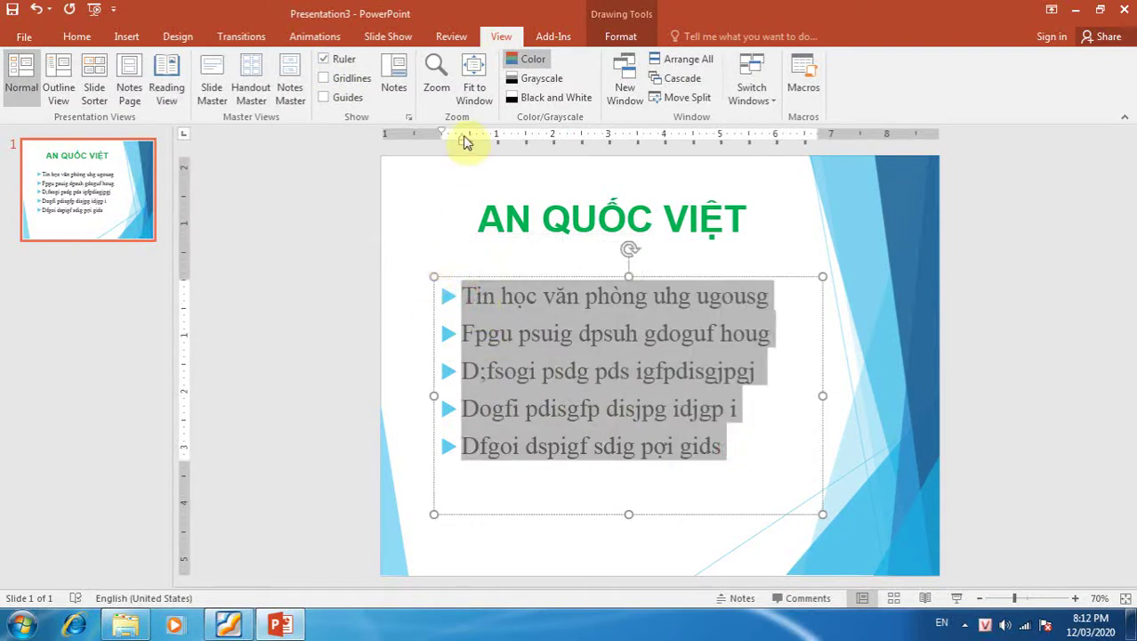
{"action": "left_click_drag", "start_coordinate": [462, 138], "coordinate": [443, 132]}
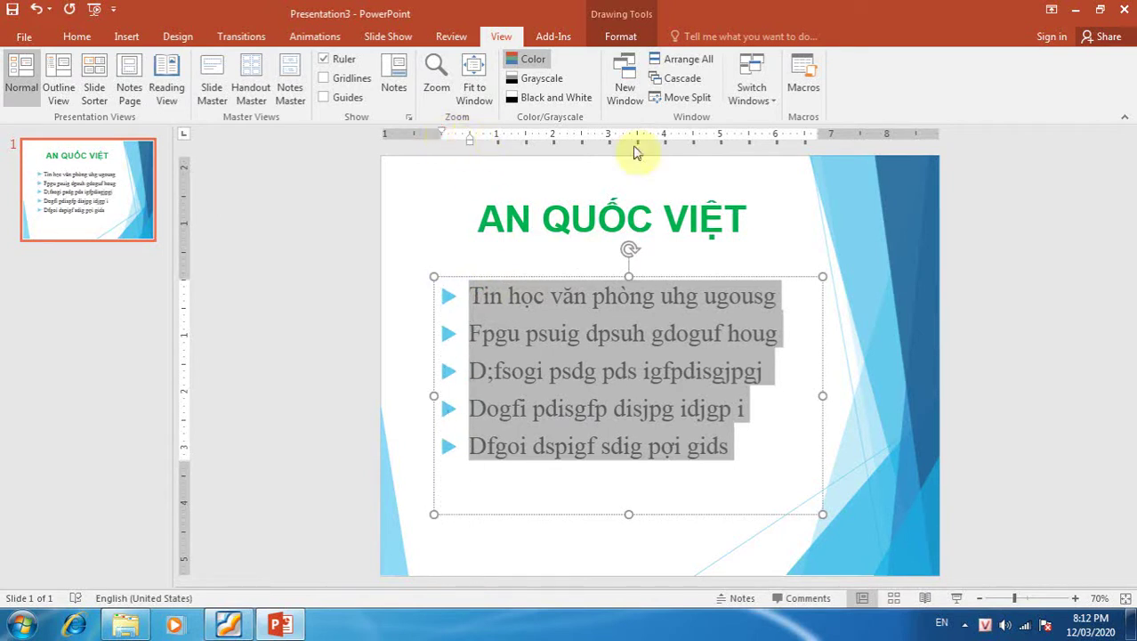
{"action": "left_click", "coordinate": [76, 37]}
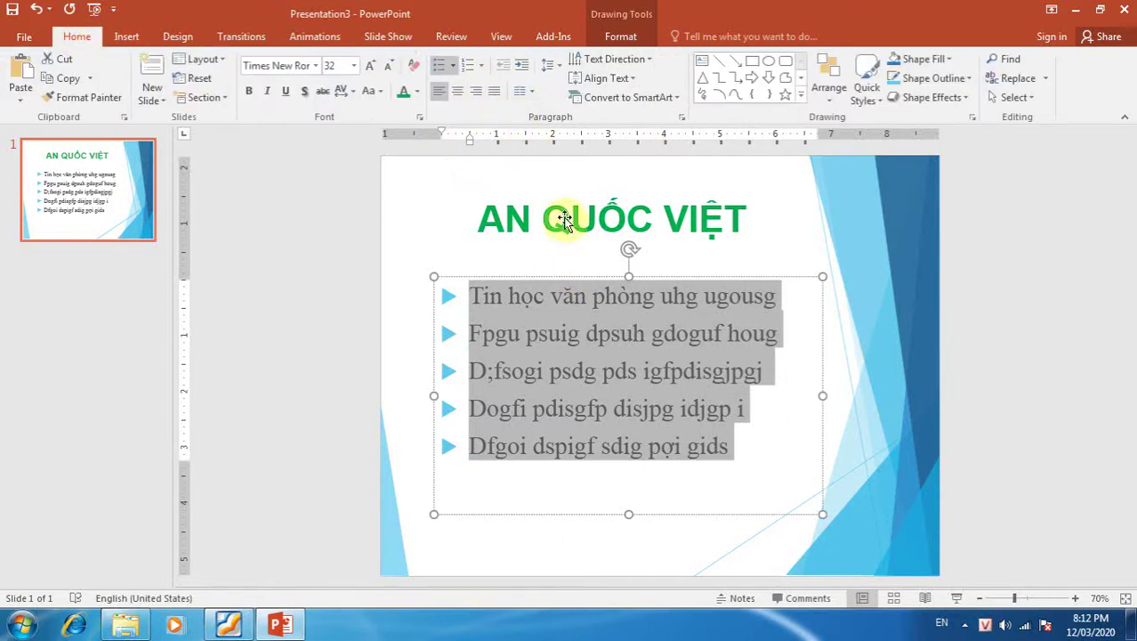
Give the bullet list 1.5 line spacing and enlarge its text box to fit
{"action": "left_click", "coordinate": [553, 70]}
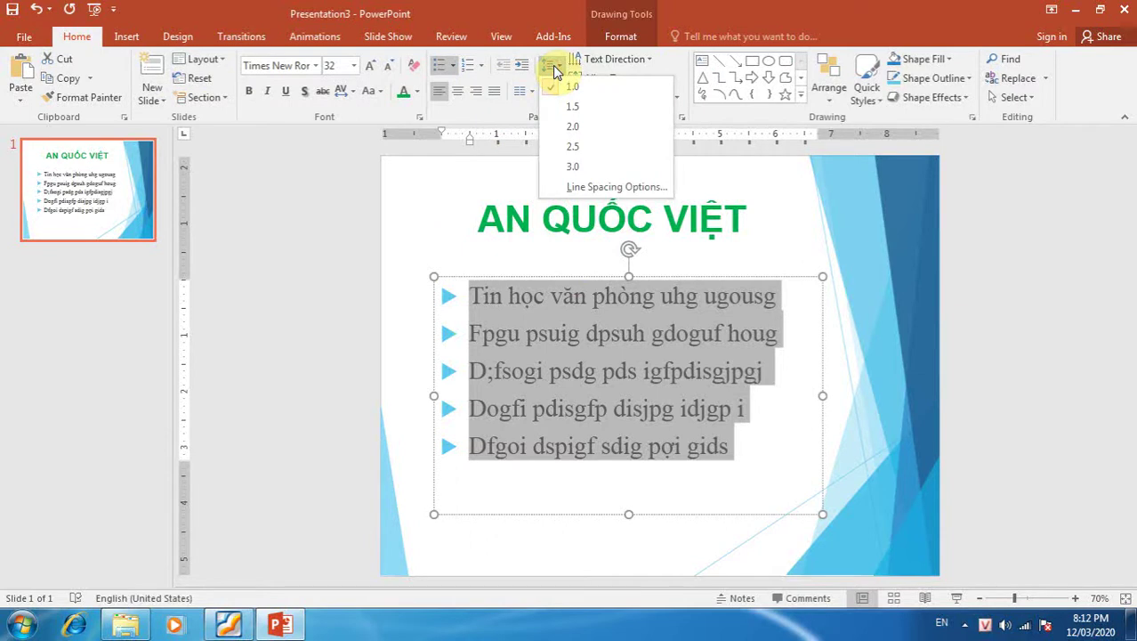
{"action": "left_click", "coordinate": [580, 107]}
{"action": "left_click_drag", "start_coordinate": [823, 524], "coordinate": [858, 536]}
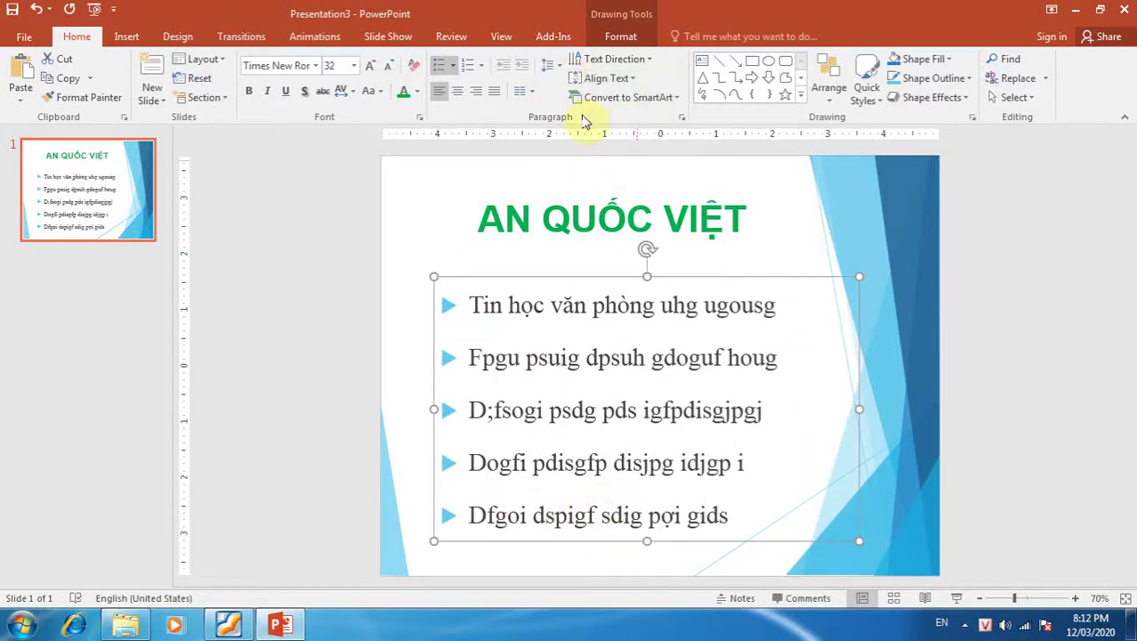
Open the Paragraph spacing dialog, move it aside, and cancel without changes
{"action": "left_click", "coordinate": [551, 66]}
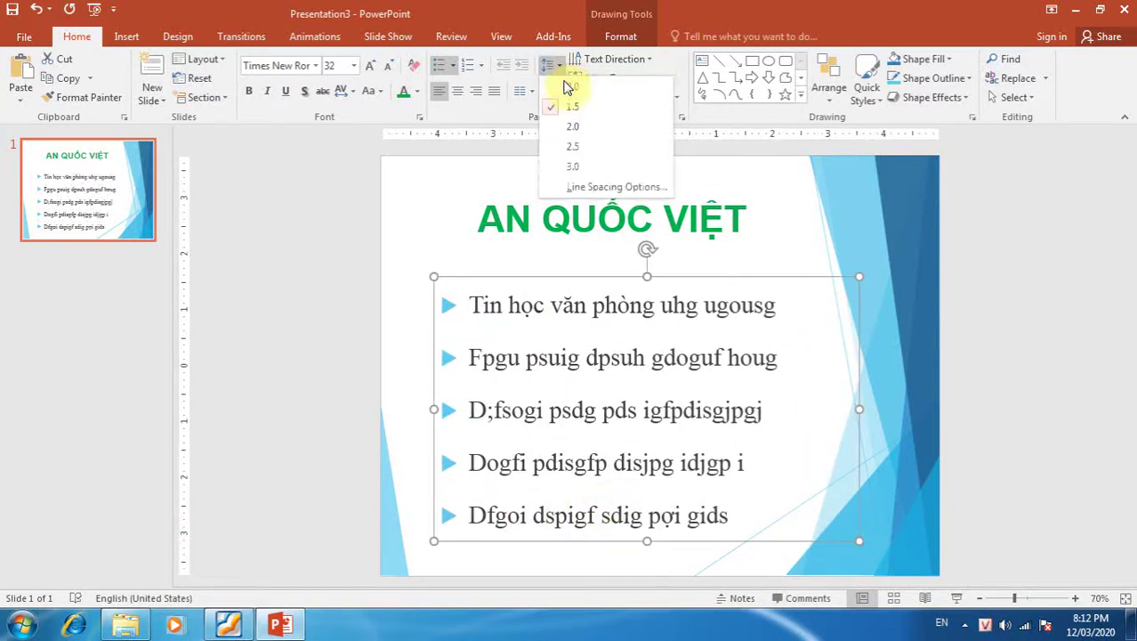
{"action": "left_click", "coordinate": [642, 187]}
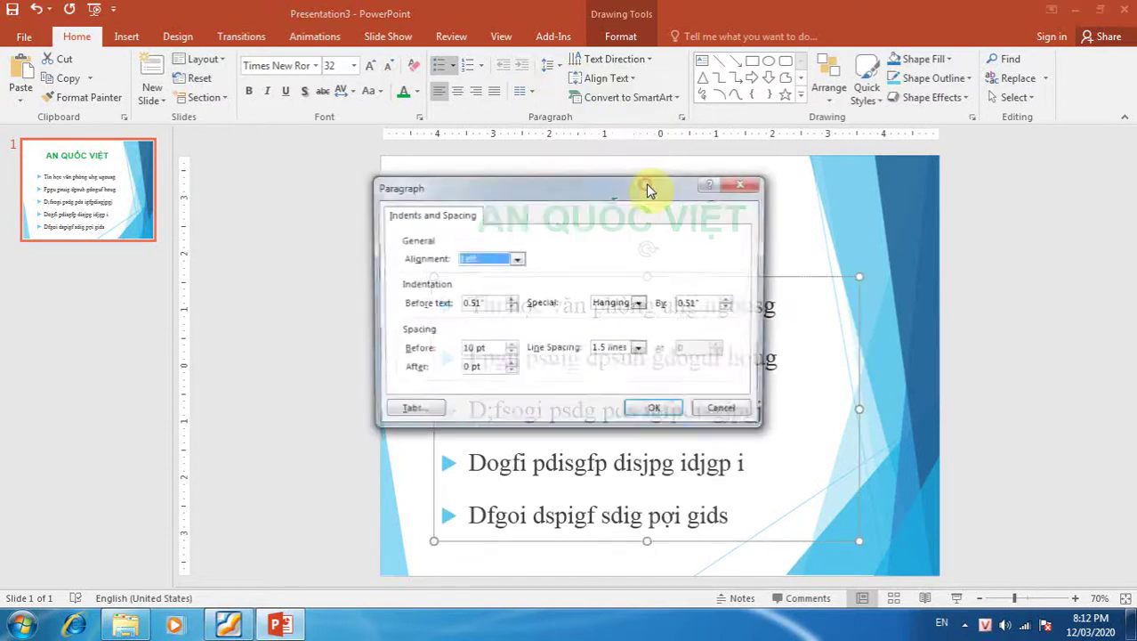
{"action": "left_click", "coordinate": [725, 411]}
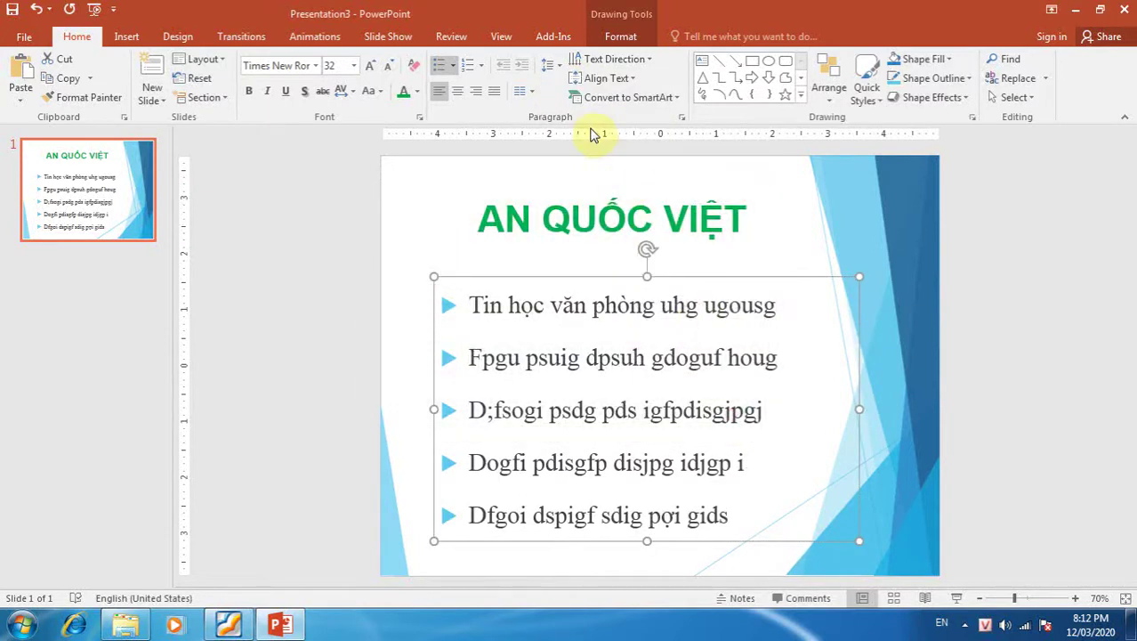
{"action": "left_click", "coordinate": [682, 117]}
{"action": "left_click_drag", "start_coordinate": [675, 188], "coordinate": [891, 179]}
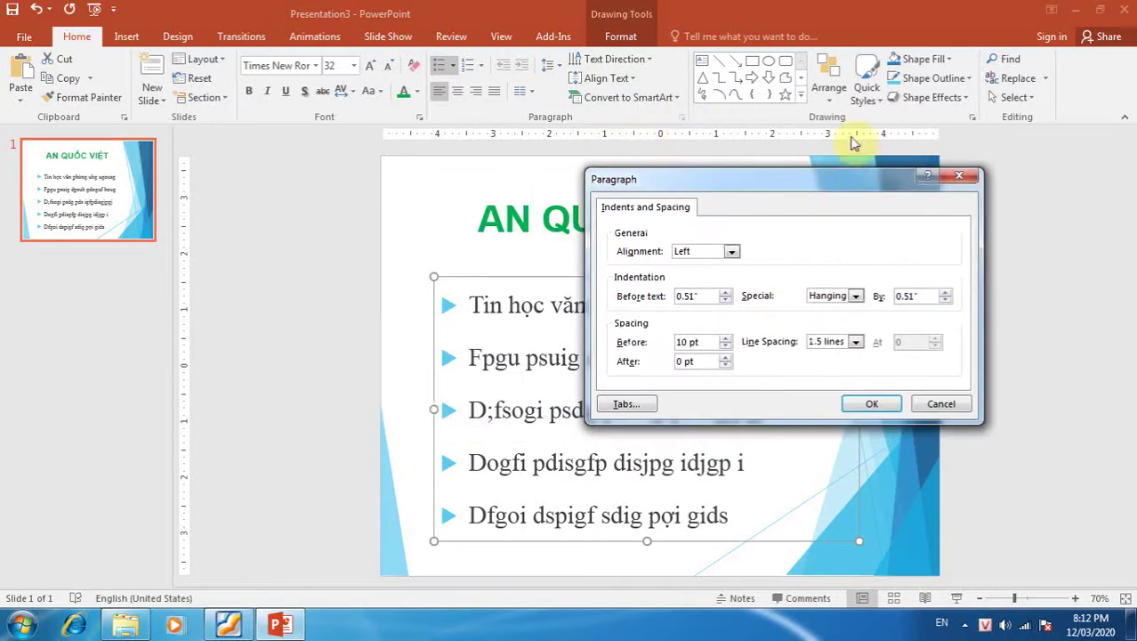
{"action": "left_click", "coordinate": [942, 402]}
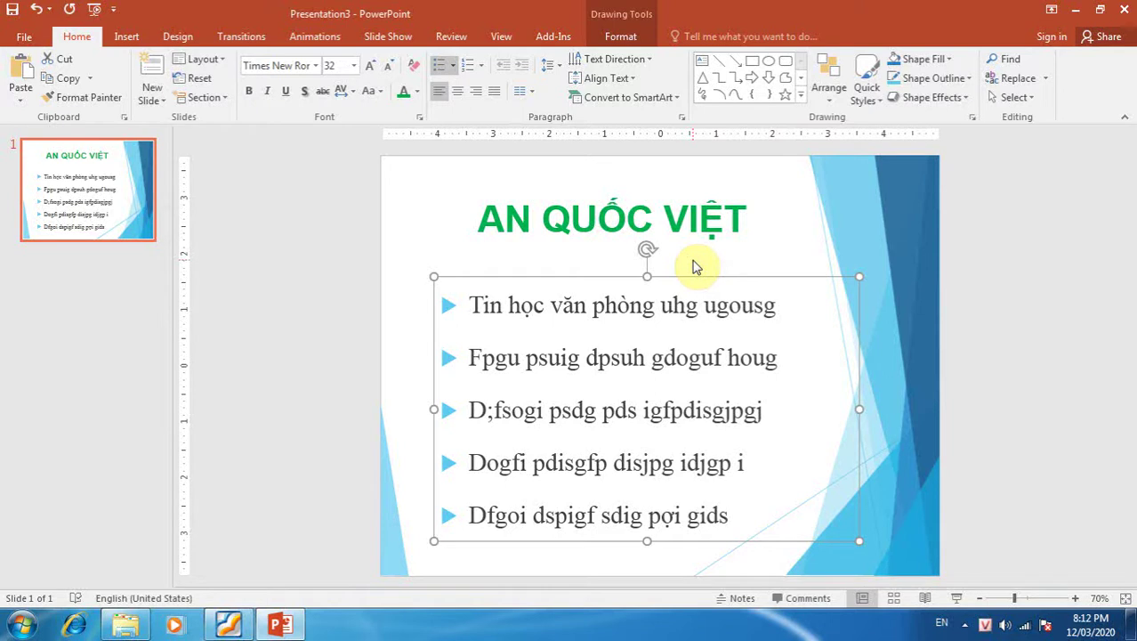
Check the sample PDF, then add a new slide 2 with the Two Content layout
{"action": "left_click", "coordinate": [769, 243]}
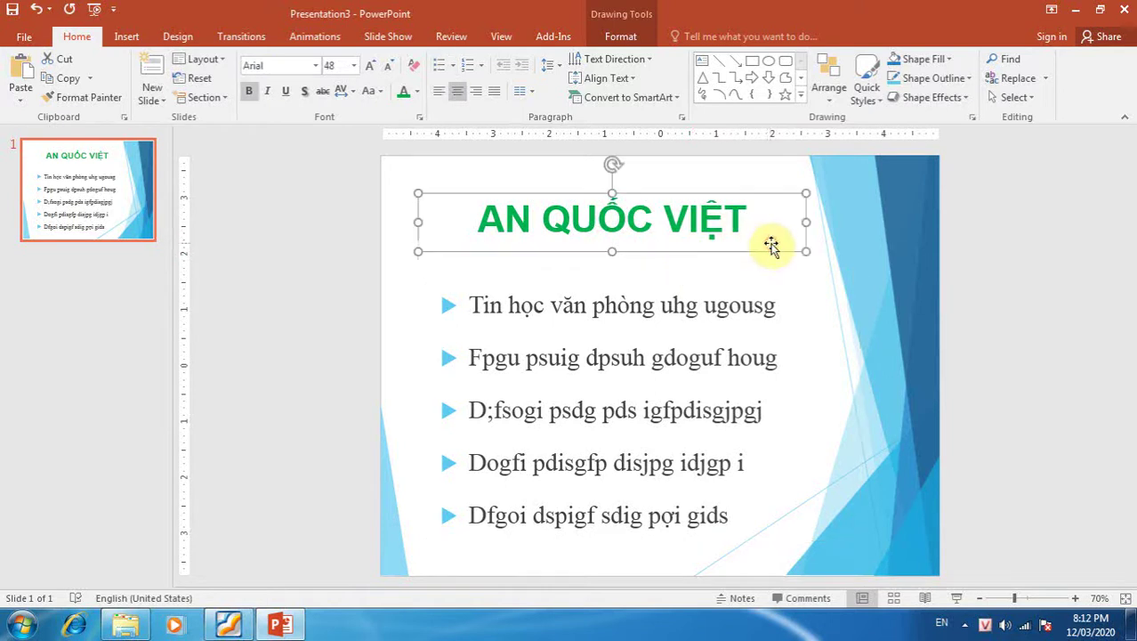
{"action": "left_click", "coordinate": [729, 281]}
{"action": "left_click", "coordinate": [835, 238]}
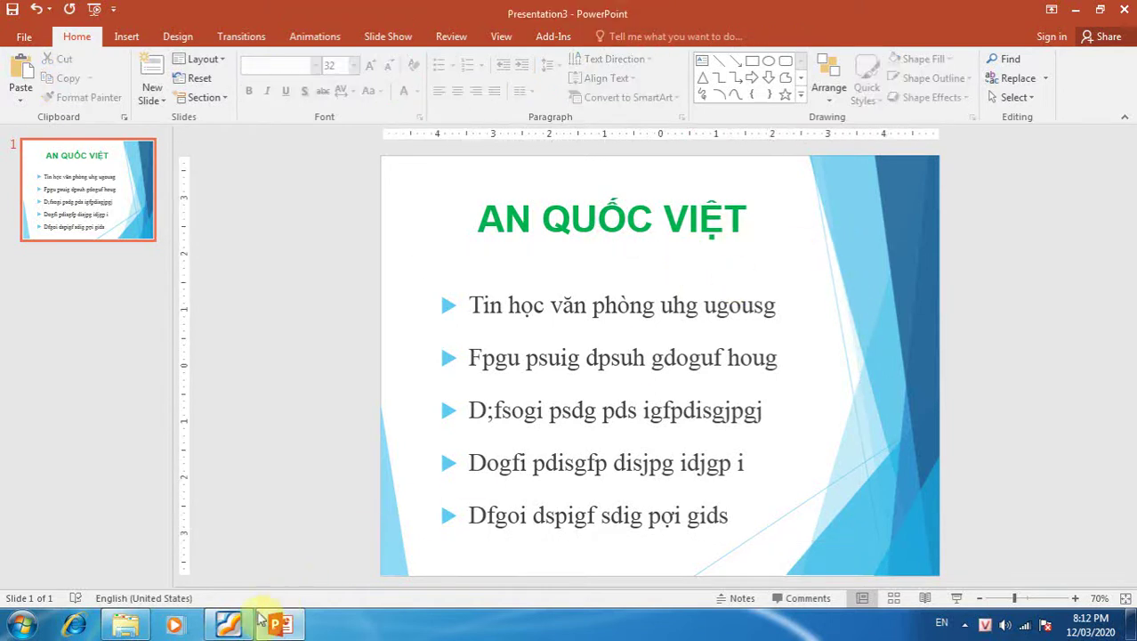
{"action": "left_click", "coordinate": [227, 625]}
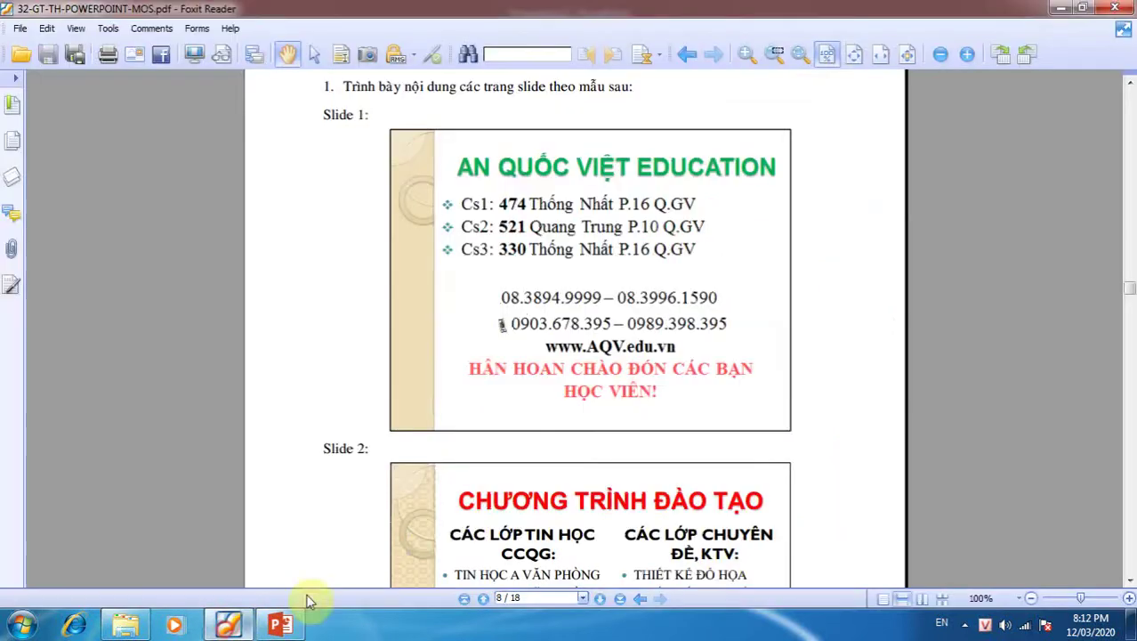
{"action": "scroll", "coordinate": [531, 454], "scroll_direction": "down", "scroll_amount": 3}
{"action": "scroll", "coordinate": [531, 453], "scroll_direction": "down", "scroll_amount": 3}
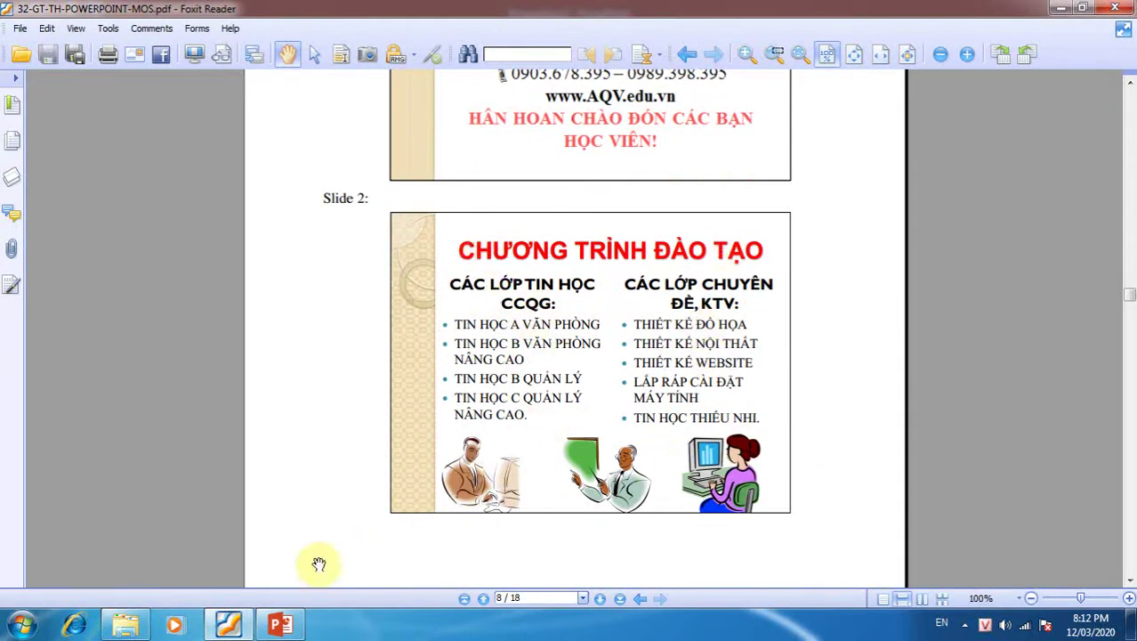
{"action": "left_click", "coordinate": [283, 626]}
{"action": "left_click", "coordinate": [151, 96]}
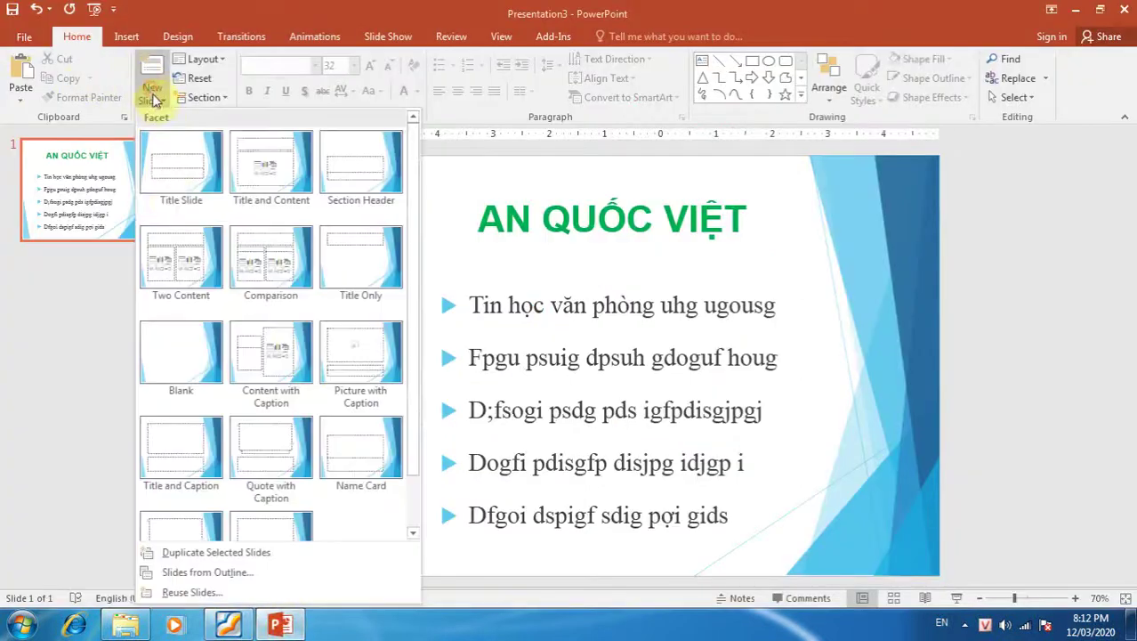
{"action": "left_click", "coordinate": [191, 267]}
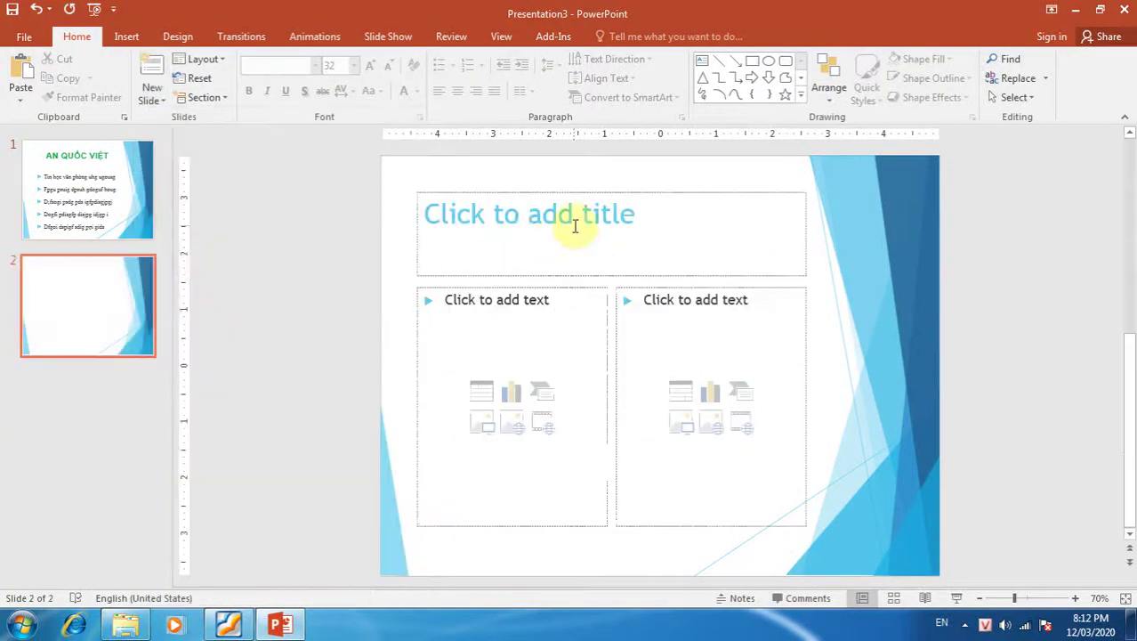
{"action": "left_click", "coordinate": [575, 224]}
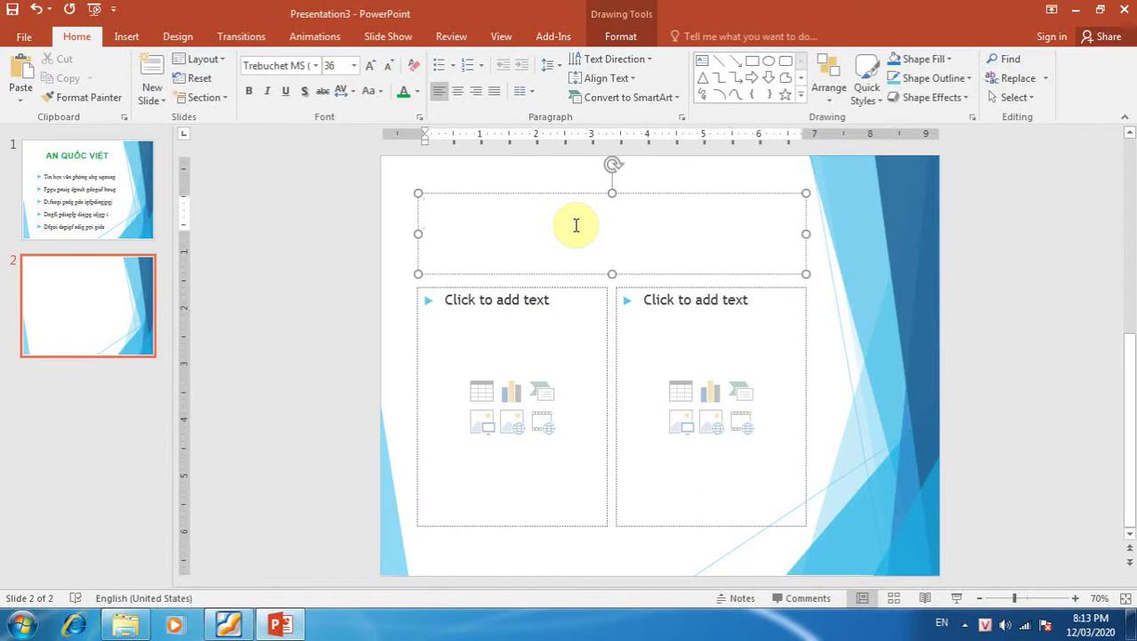
Title slide 2 'CHƯƠNG TRÌNH DAO TAO' and fill the left column starting TIN HOC QUOC GIA
{"action": "type", "text": "CHUONG"}
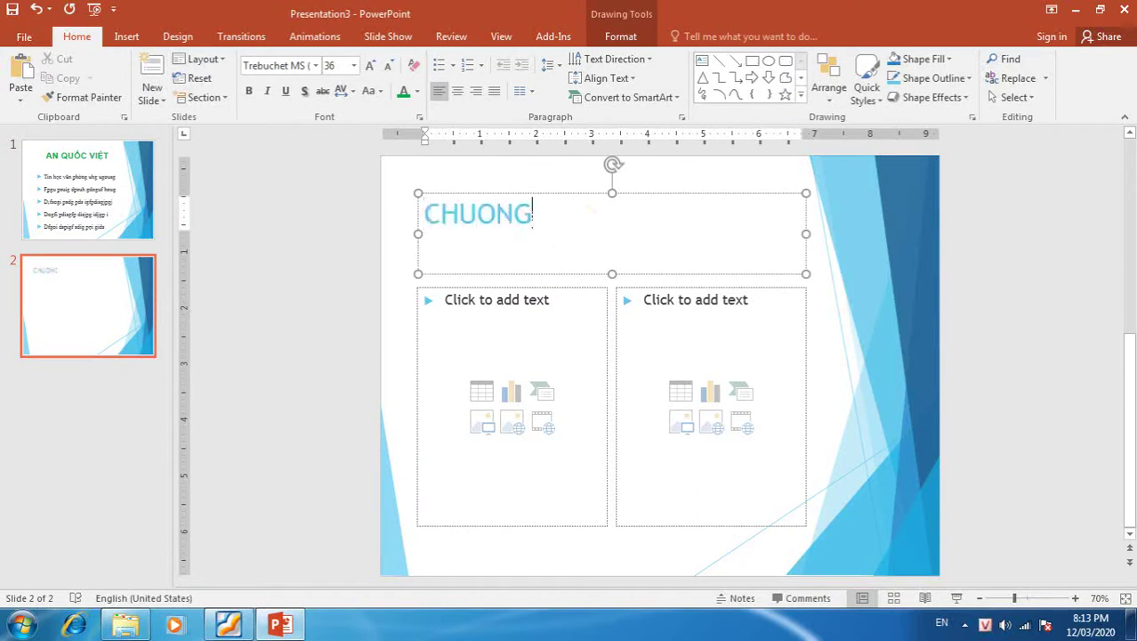
{"action": "type", "text": "w"}
{"action": "type", "text": "TRI"}
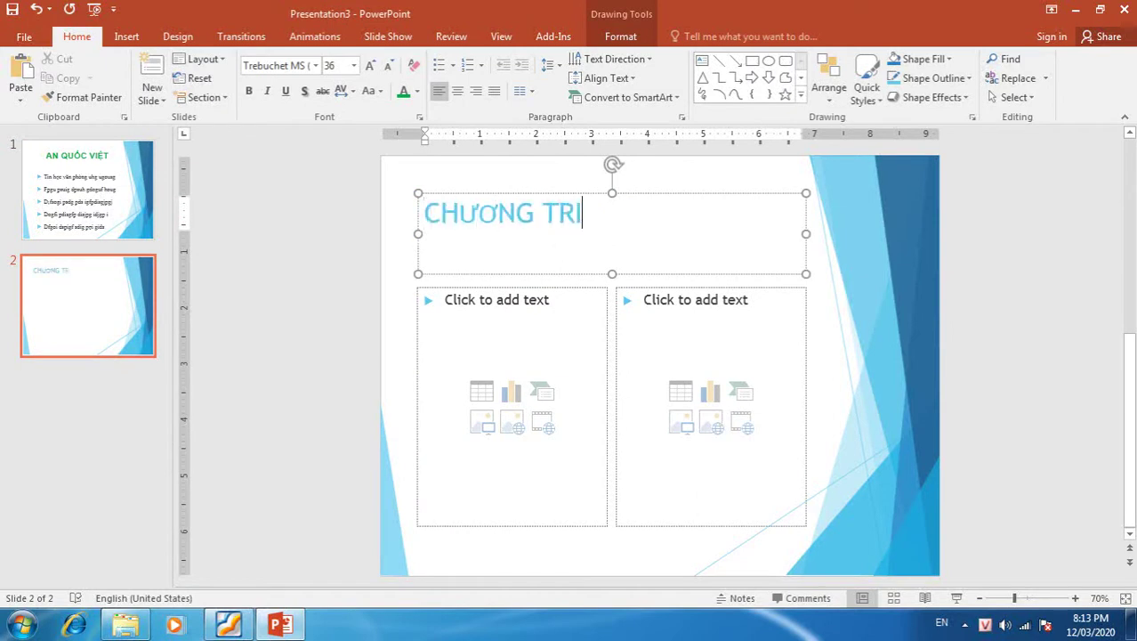
{"action": "type", "text": "NHDA"}
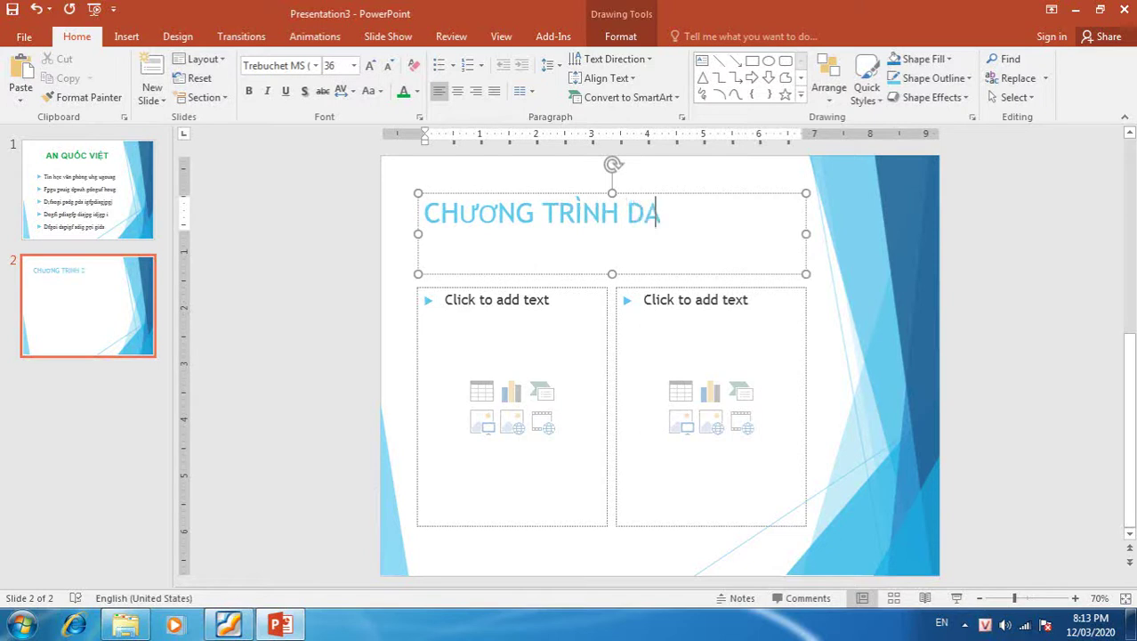
{"action": "type", "text": "O TAO"}
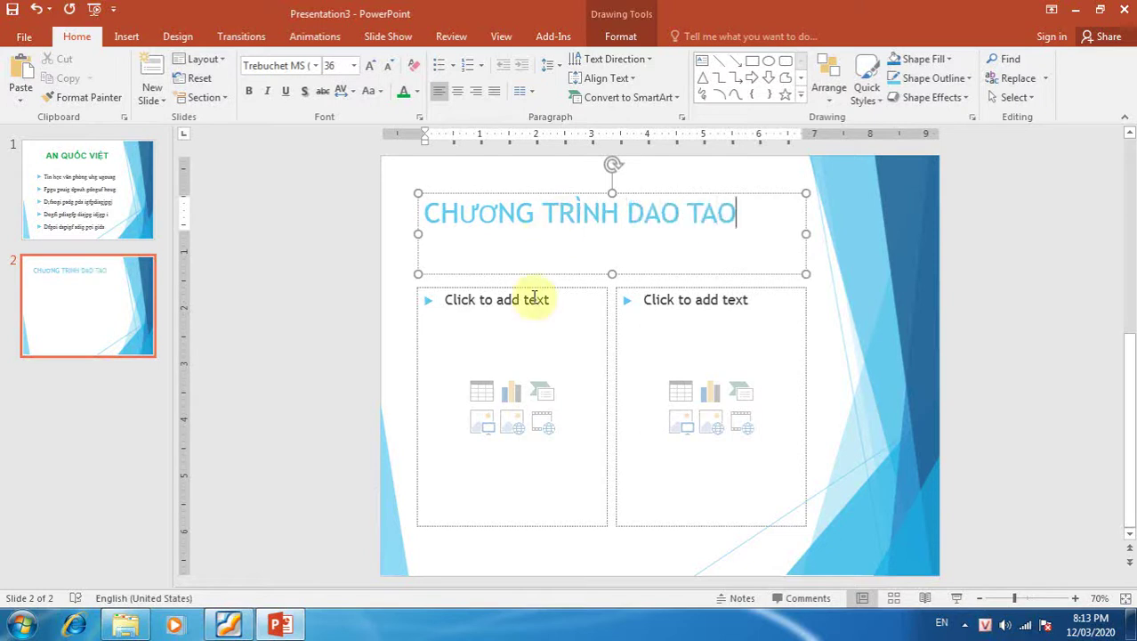
{"action": "left_click", "coordinate": [531, 301]}
{"action": "type", "text": "TIN HOC QUOC GIA"}
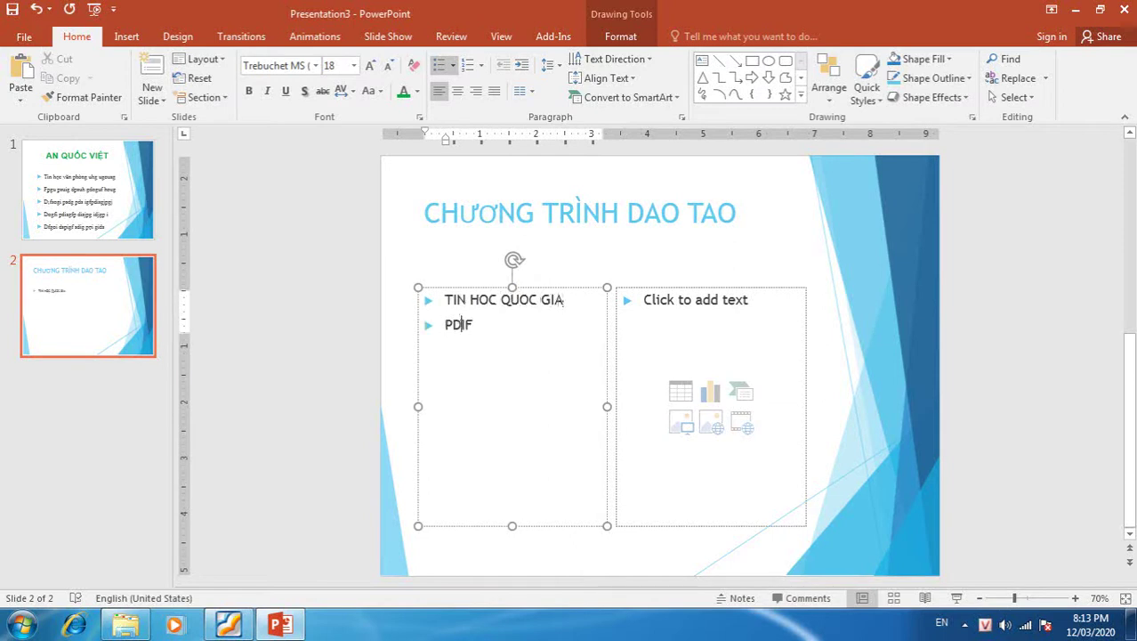
{"action": "type", "text": "GU OUSHIG"}
{"action": "type", "text": " PSUG HDU"}
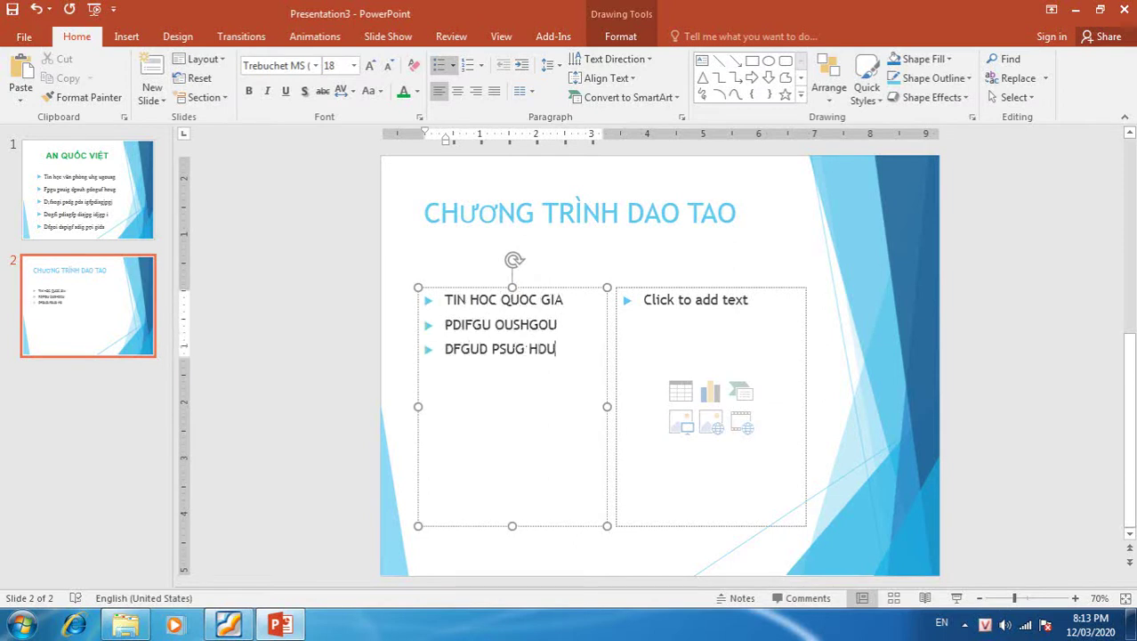
{"action": "type", "text": " DPI SGJIPDF"}
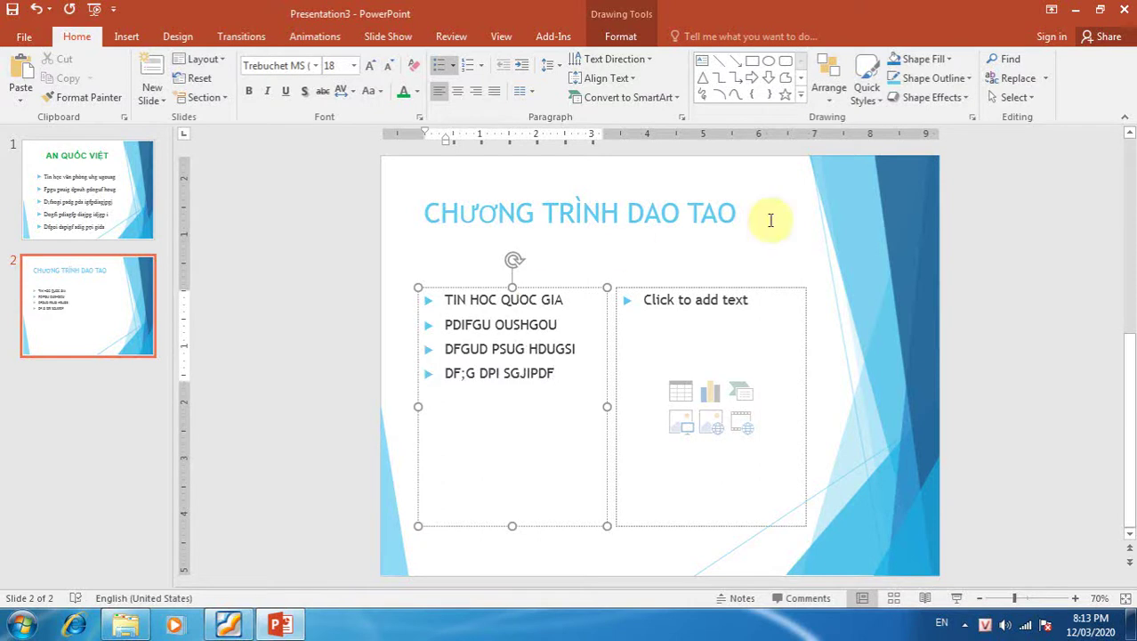
Fill the right column with TIN HOC QUOC TE and three more bullet items
{"action": "left_click", "coordinate": [685, 304]}
{"action": "type", "text": "TE "}
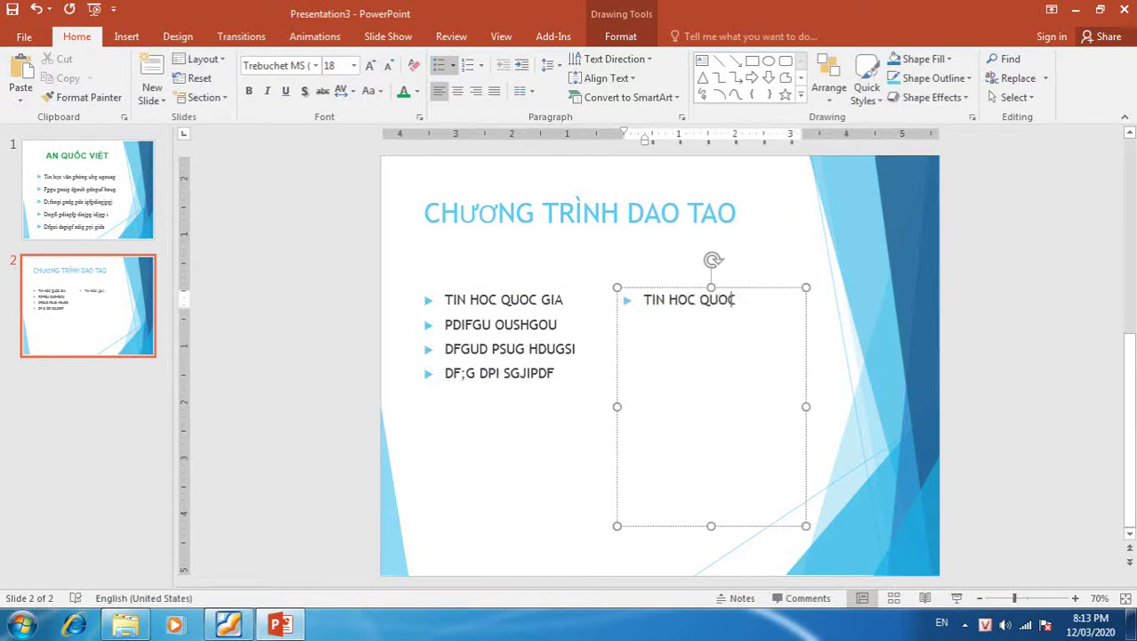
{"action": "type", "text": "DOLFUG"}
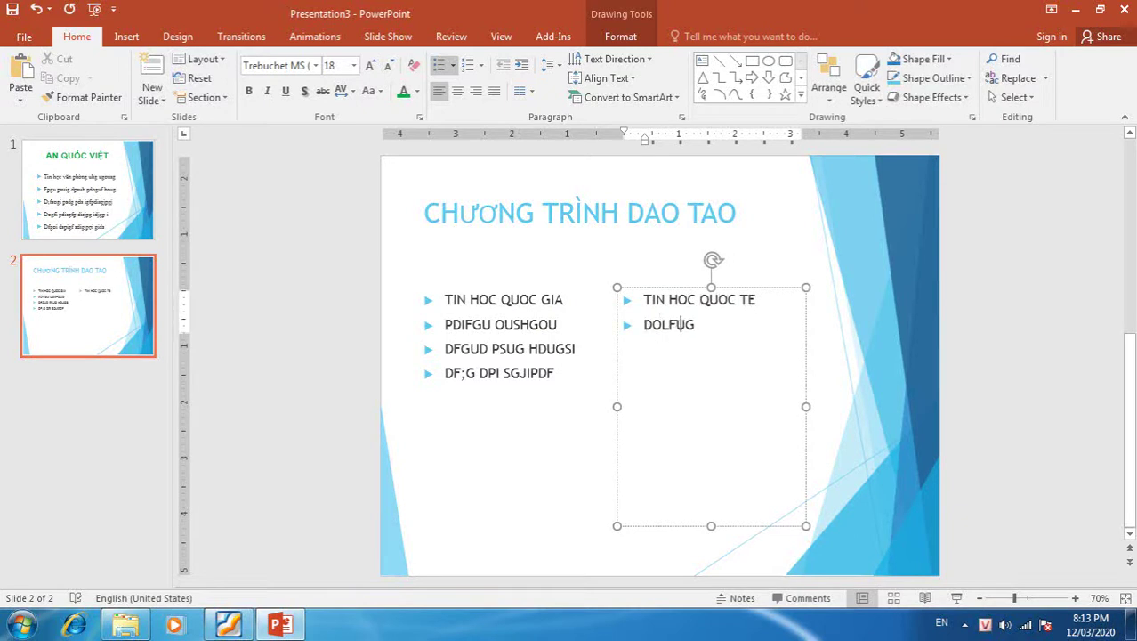
{"action": "type", "text": " DUSHUG]DFSGY DÓUI"}
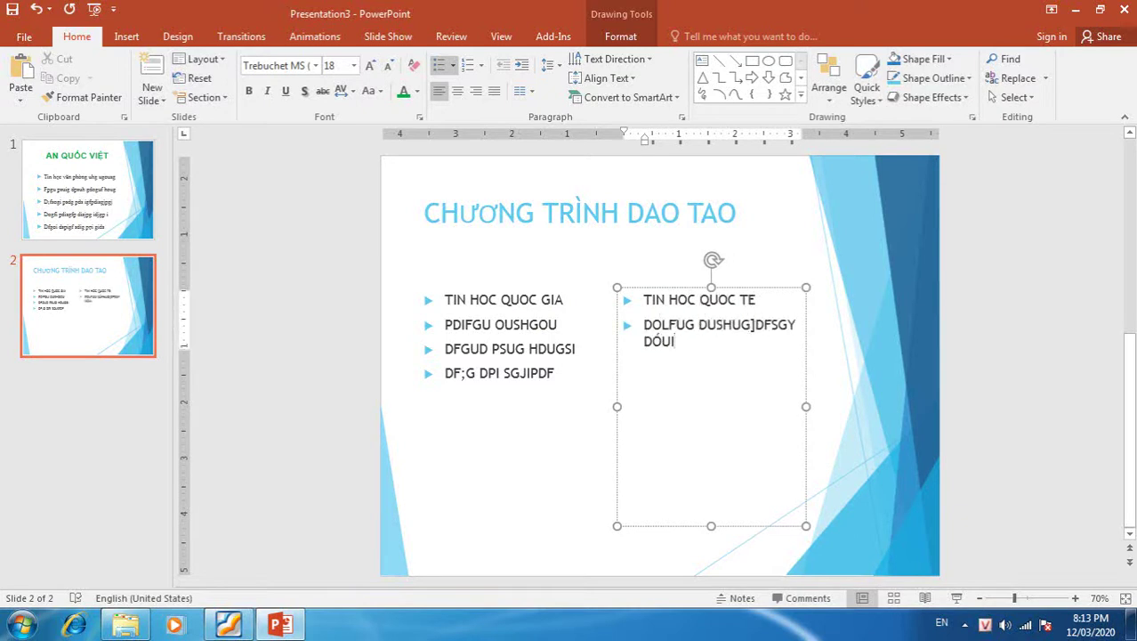
{"action": "type", "text": "DF;GI DPOGIS"}
{"action": "key", "text": "Return"}
{"action": "type", "text": "DFG IODJS"}
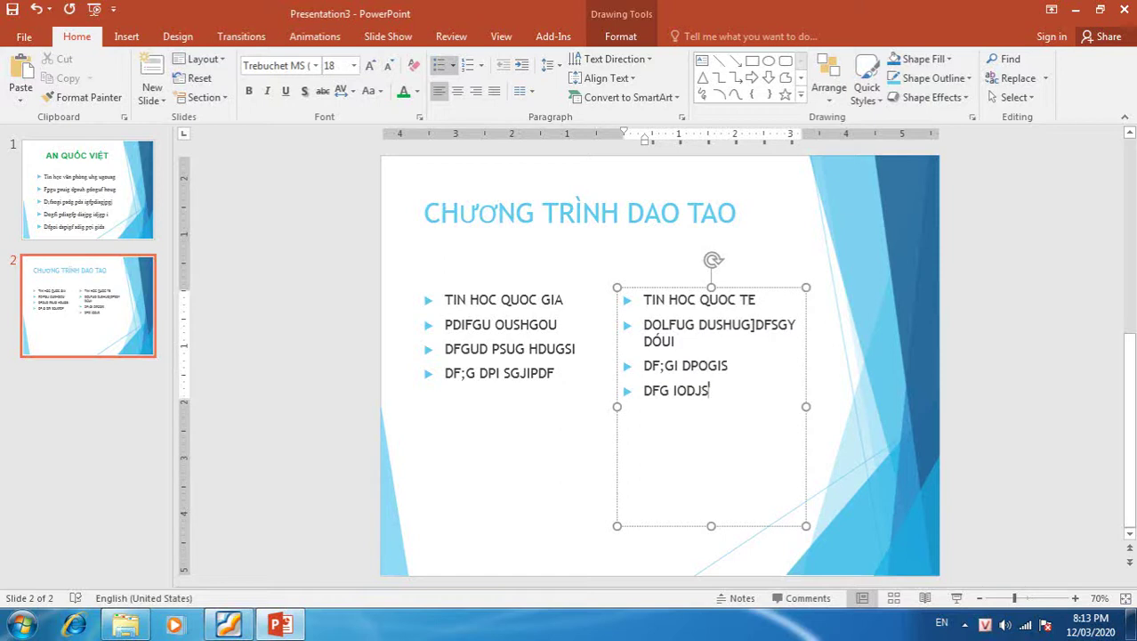
Make the slide 2 title centred, green, bold Arial
{"action": "left_click", "coordinate": [666, 191]}
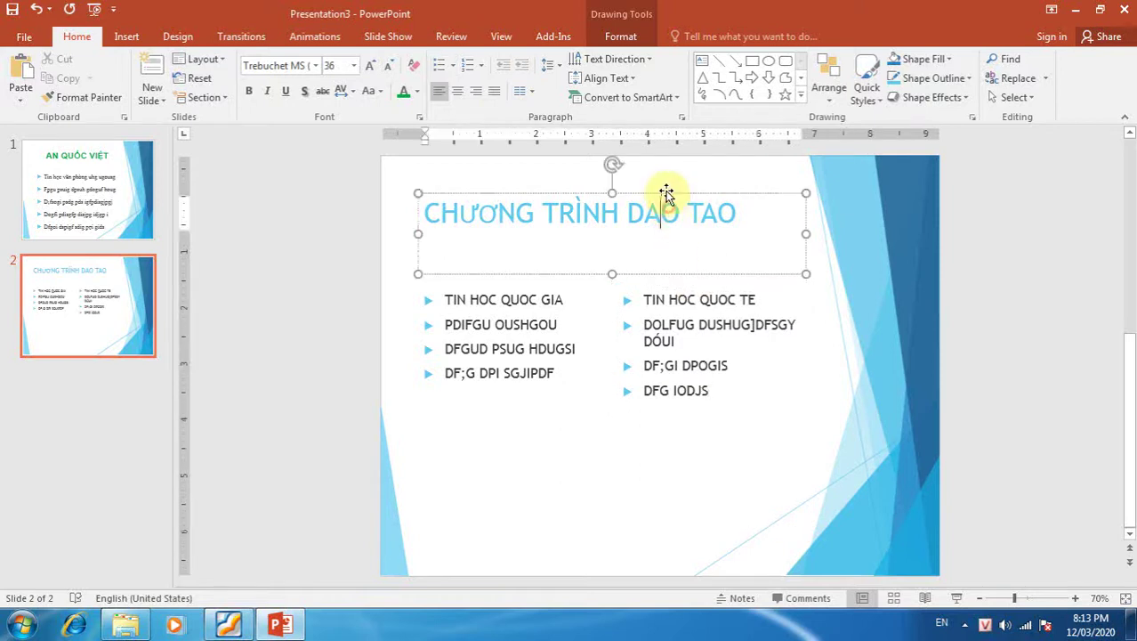
{"action": "left_click", "coordinate": [457, 91]}
{"action": "left_click", "coordinate": [404, 92]}
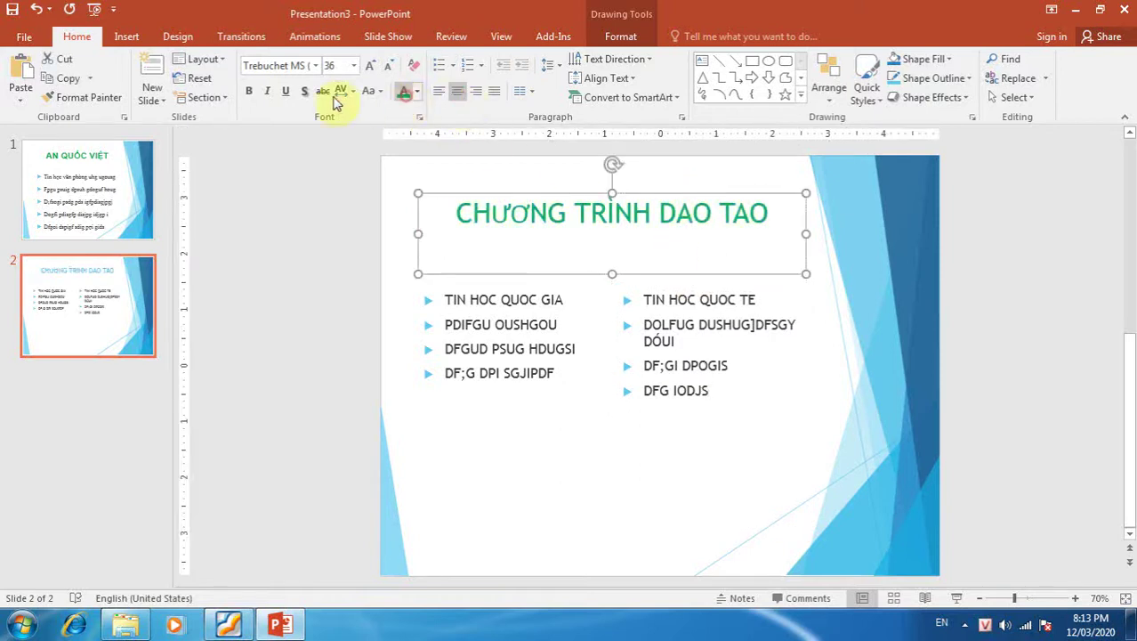
{"action": "left_click", "coordinate": [249, 91]}
{"action": "left_click", "coordinate": [315, 66]}
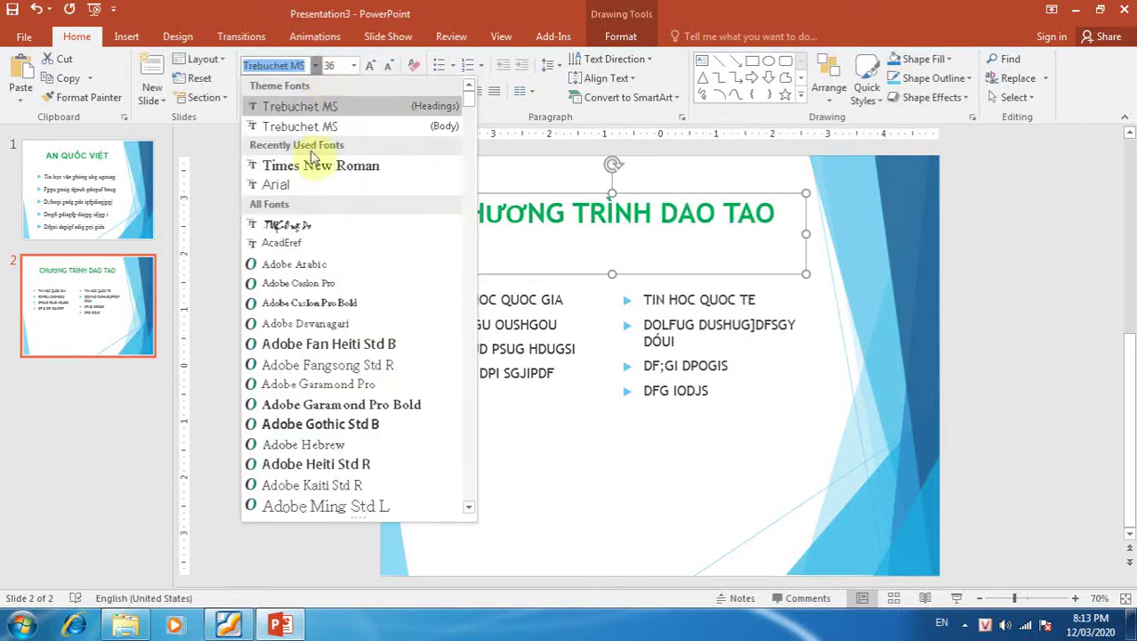
{"action": "left_click", "coordinate": [309, 184]}
Remove bullets from TIN HOC QUOC GIA and TIN HOC QUOC TE and make both bold
{"action": "left_click", "coordinate": [532, 326]}
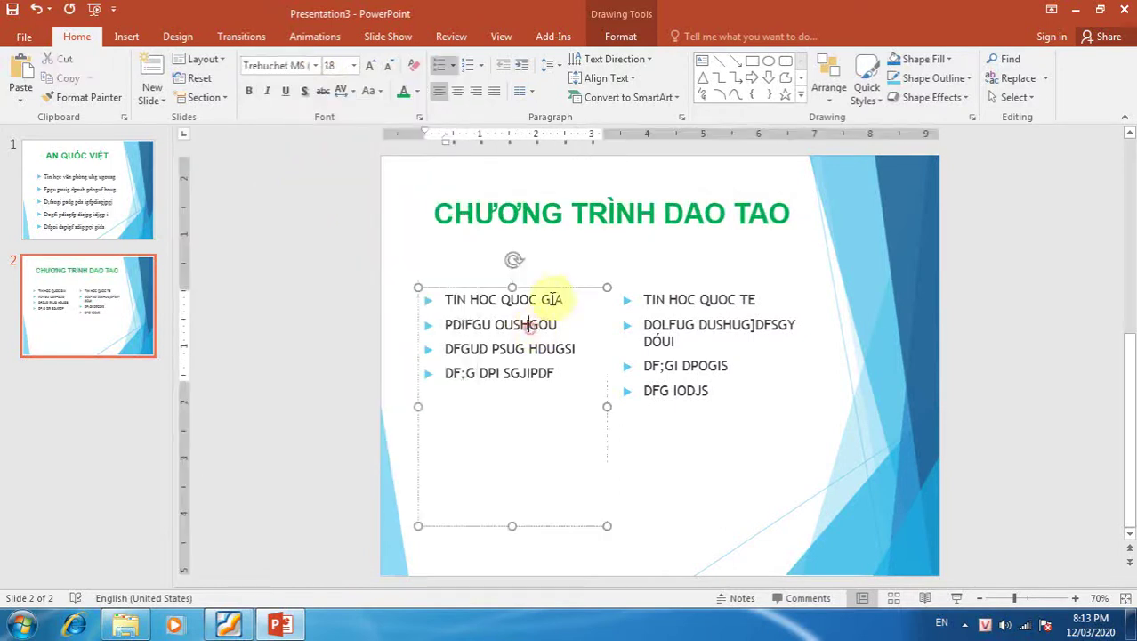
{"action": "left_click", "coordinate": [679, 303]}
{"action": "left_click", "coordinate": [524, 300]}
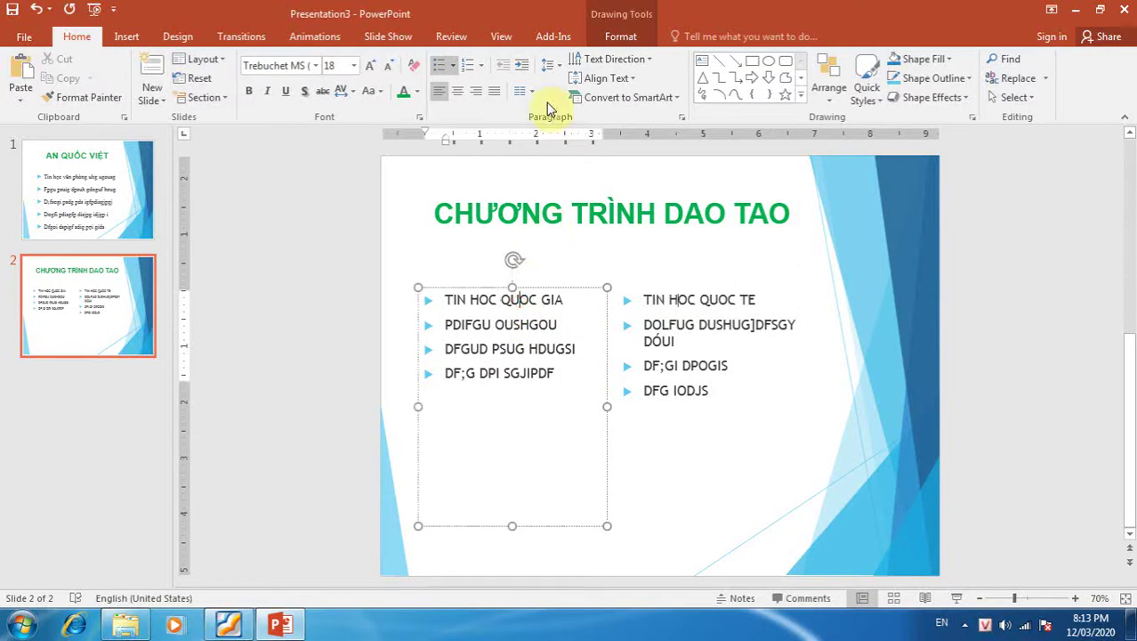
{"action": "left_click", "coordinate": [440, 73]}
{"action": "left_click", "coordinate": [669, 300]}
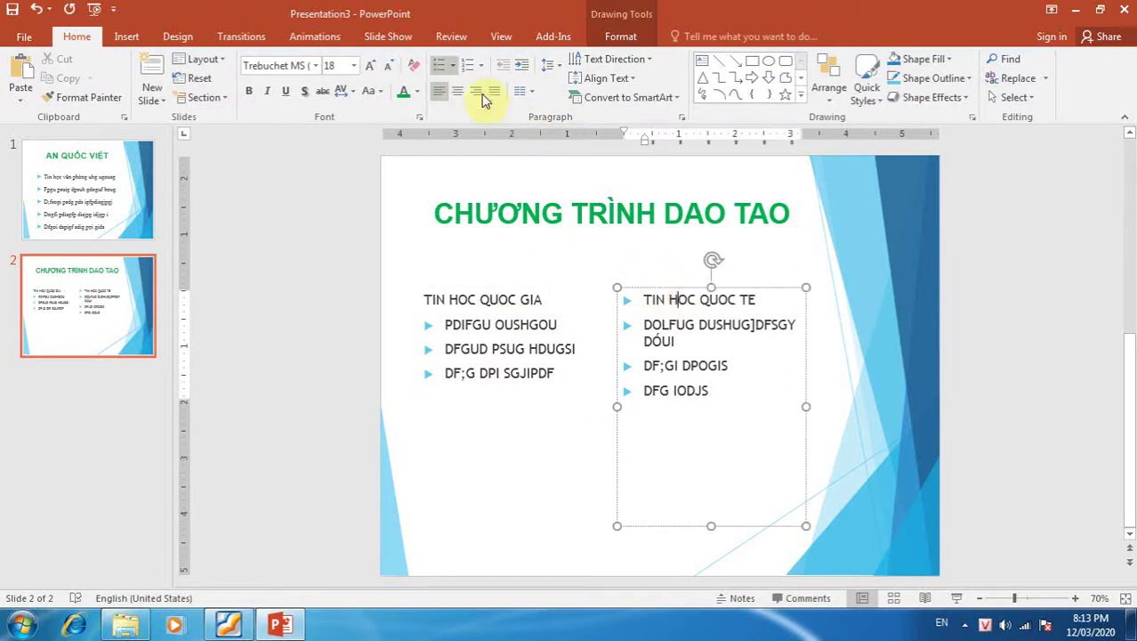
{"action": "left_click", "coordinate": [438, 72]}
{"action": "left_click_drag", "start_coordinate": [547, 300], "coordinate": [421, 297]}
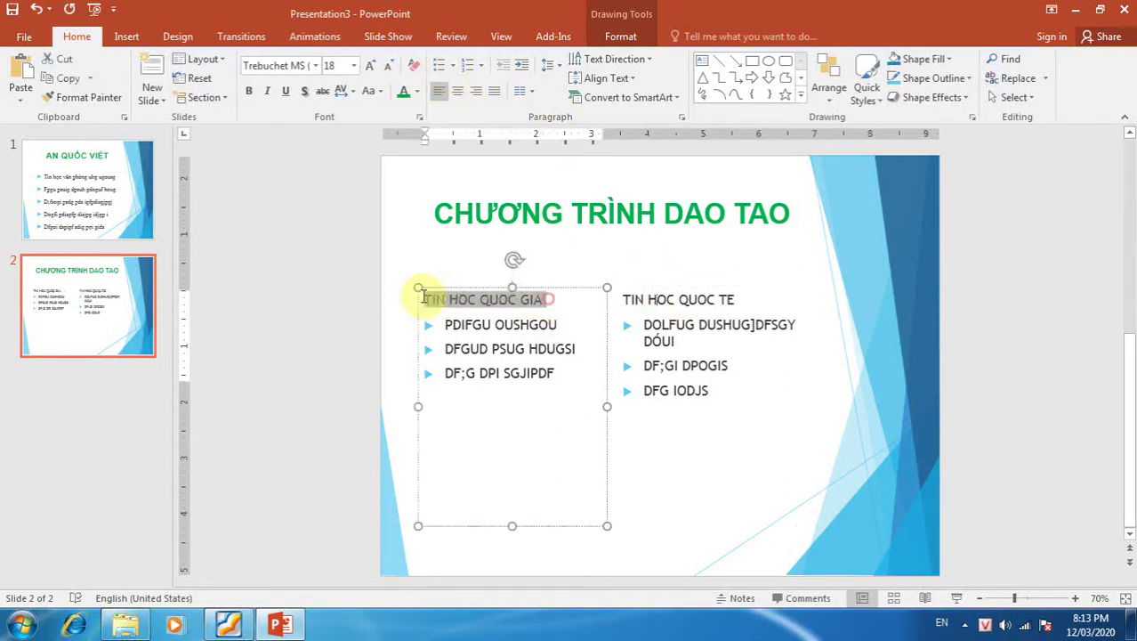
{"action": "left_click", "coordinate": [249, 92]}
{"action": "left_click_drag", "start_coordinate": [744, 302], "coordinate": [623, 300]}
{"action": "left_click", "coordinate": [250, 92]}
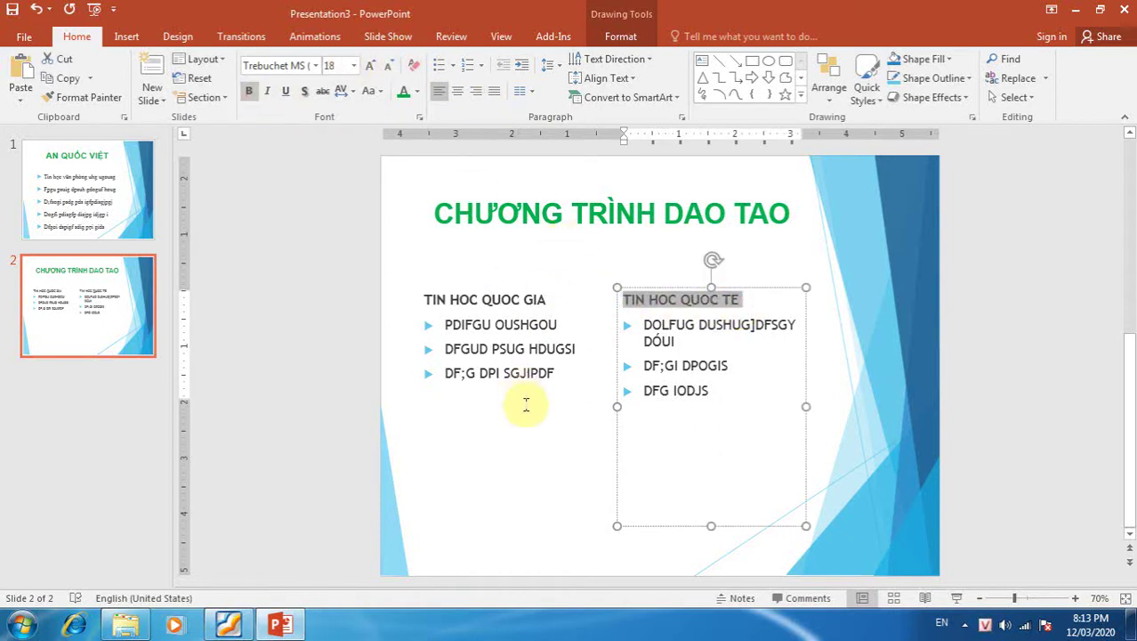
{"action": "left_click", "coordinate": [526, 424]}
{"action": "left_click", "coordinate": [876, 456]}
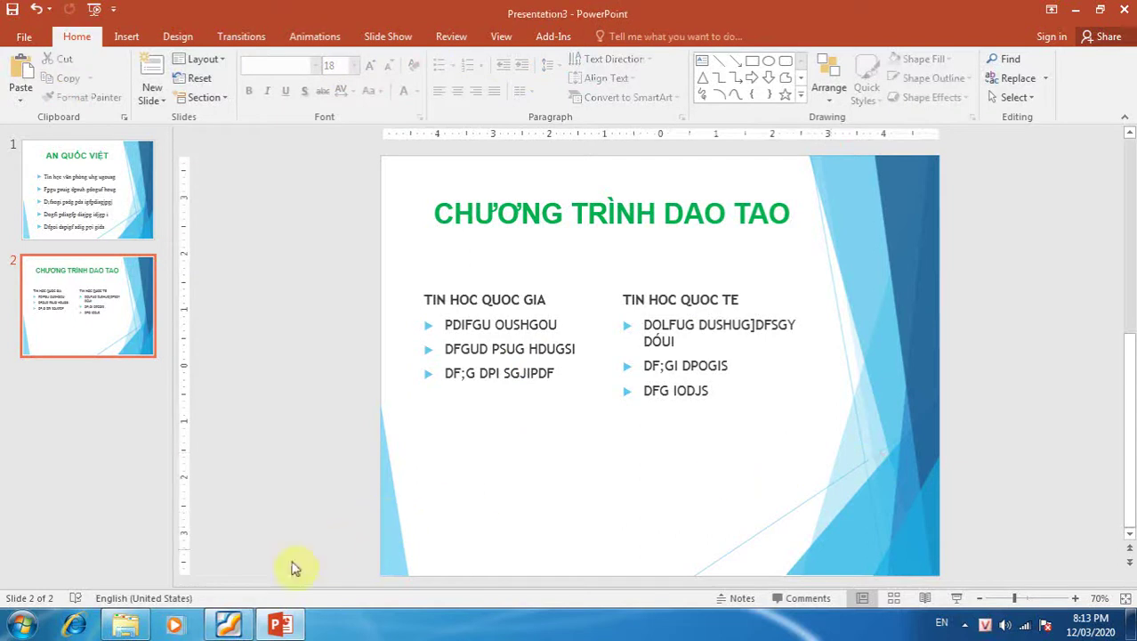
Glance at the reference PDF, then minimize PowerPoint to show the desktop
{"action": "left_click", "coordinate": [229, 626]}
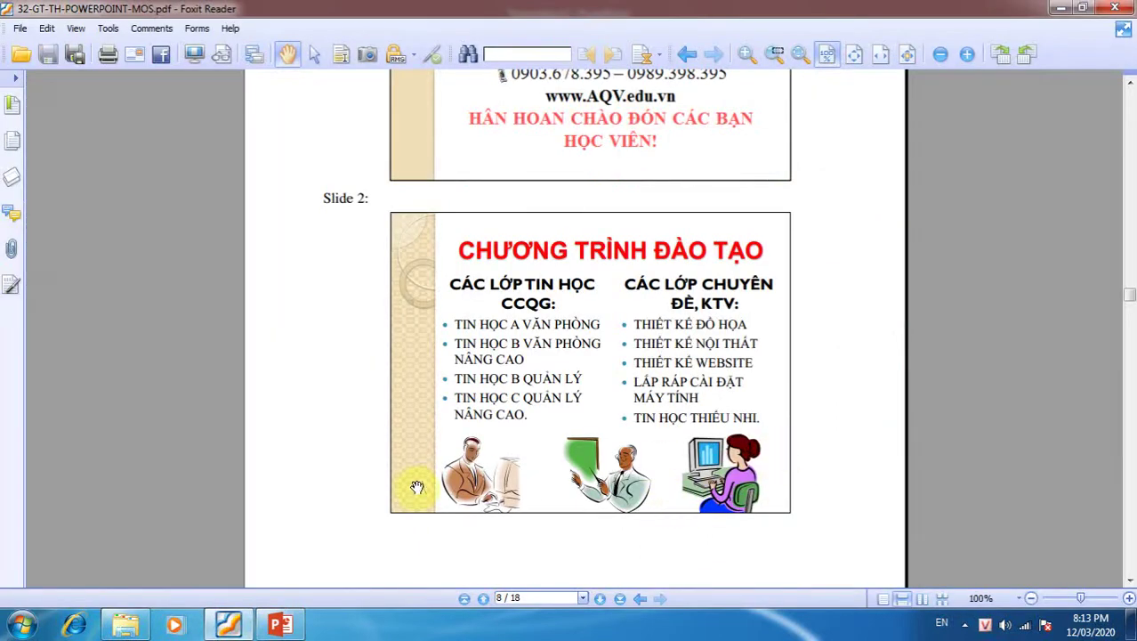
{"action": "left_click", "coordinate": [306, 626]}
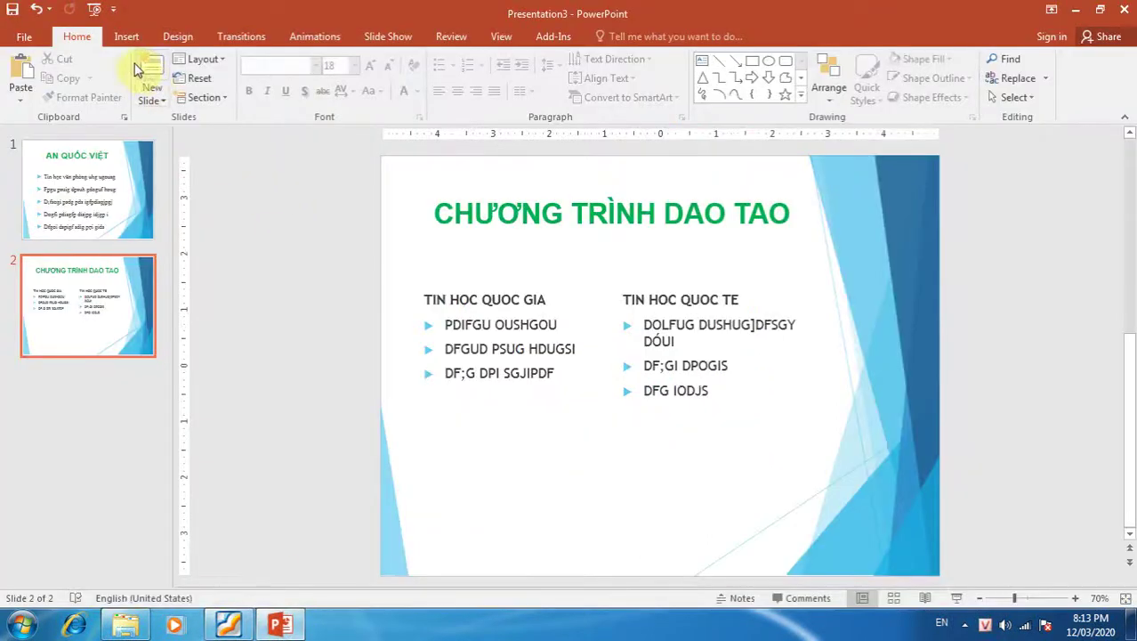
{"action": "left_click", "coordinate": [1075, 9]}
Open Google Chrome from the desktop and search Google for 'teacher'
{"action": "left_click", "coordinate": [1060, 8]}
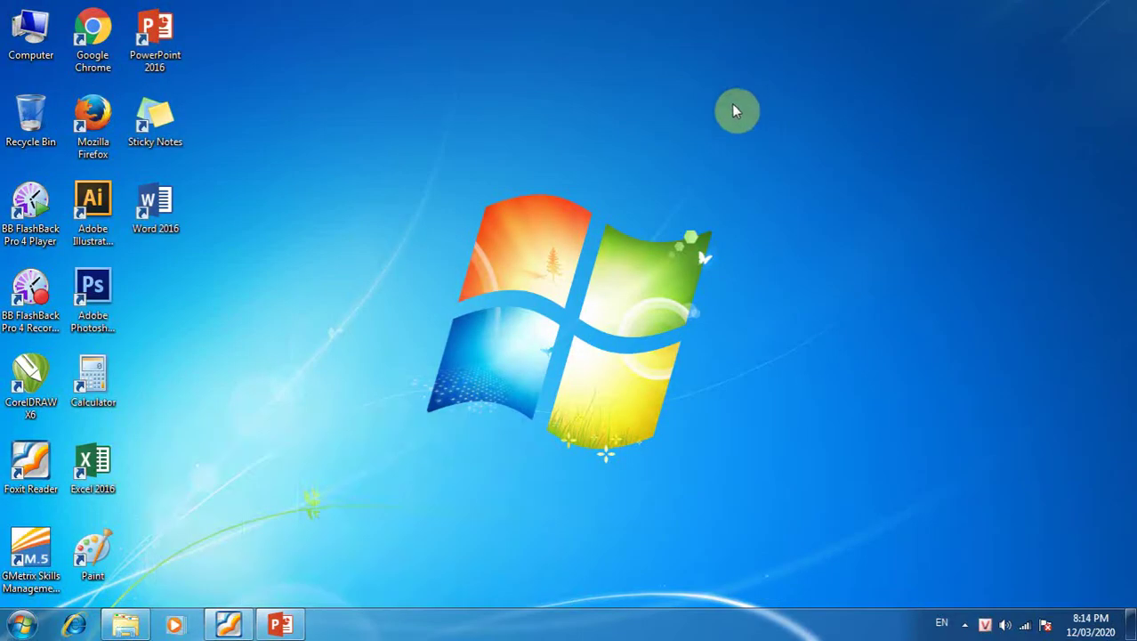
{"action": "double_click", "coordinate": [92, 32]}
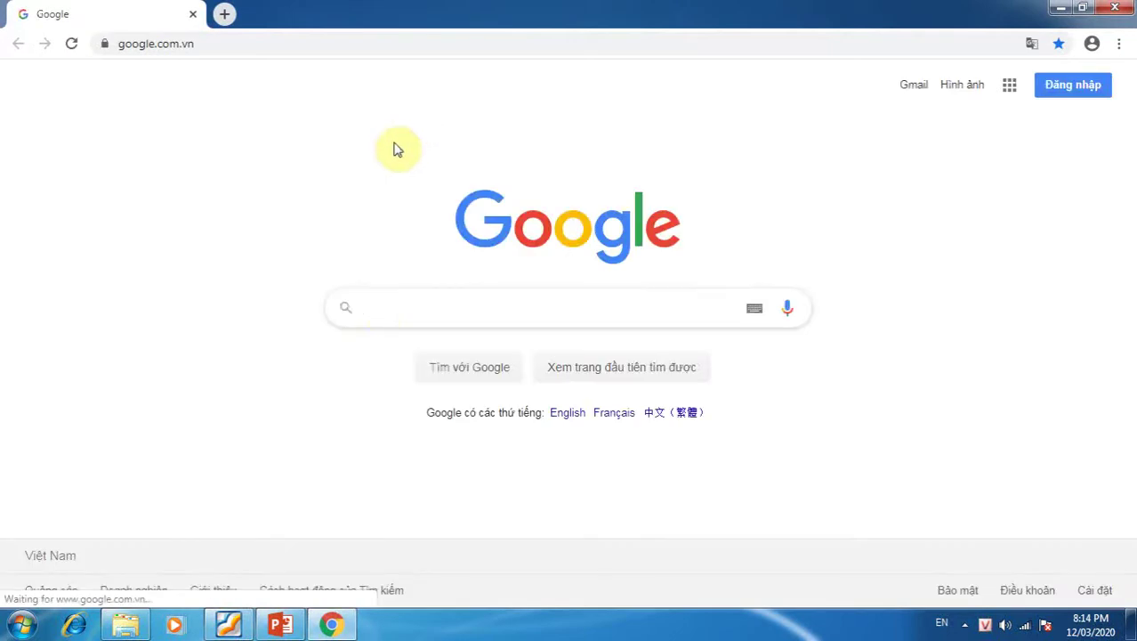
{"action": "left_click", "coordinate": [382, 316]}
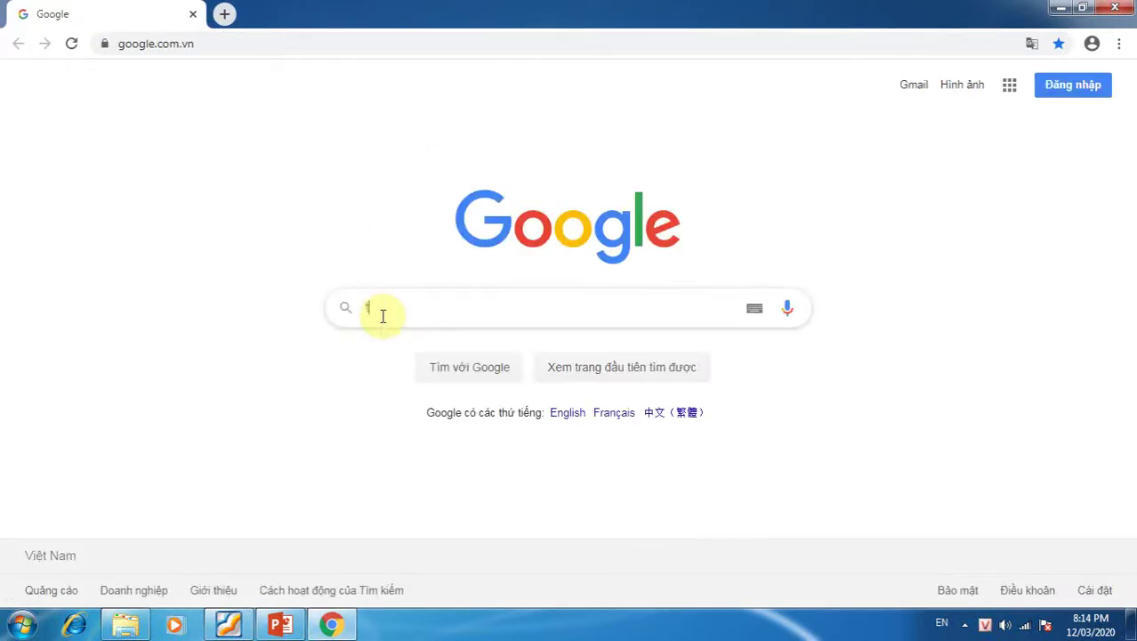
{"action": "type", "text": "tea"}
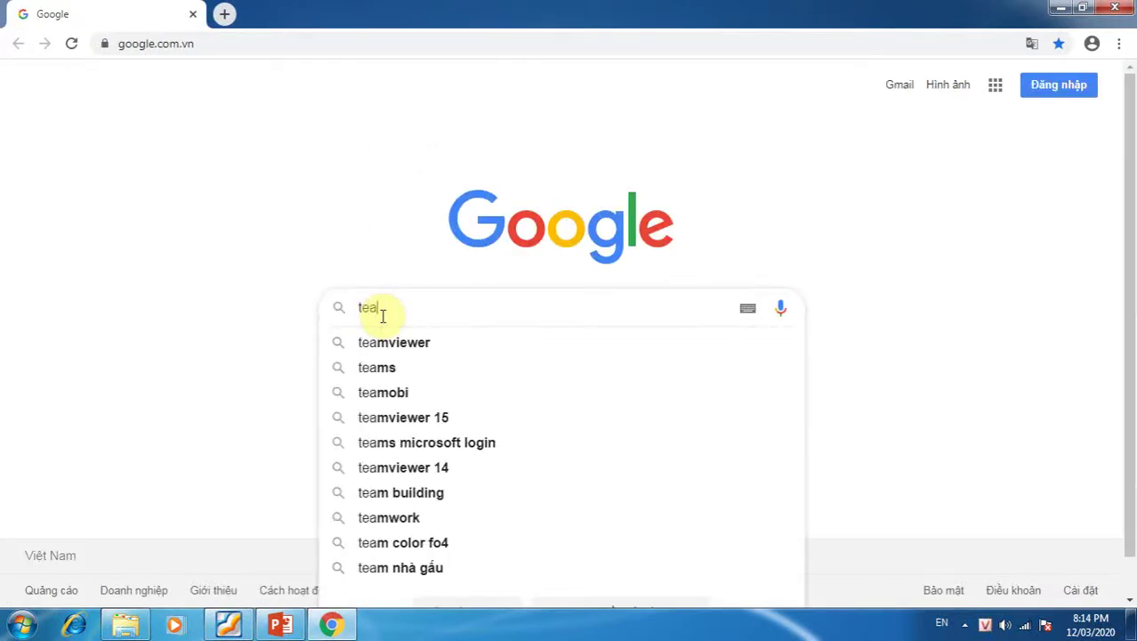
{"action": "type", "text": "ch"}
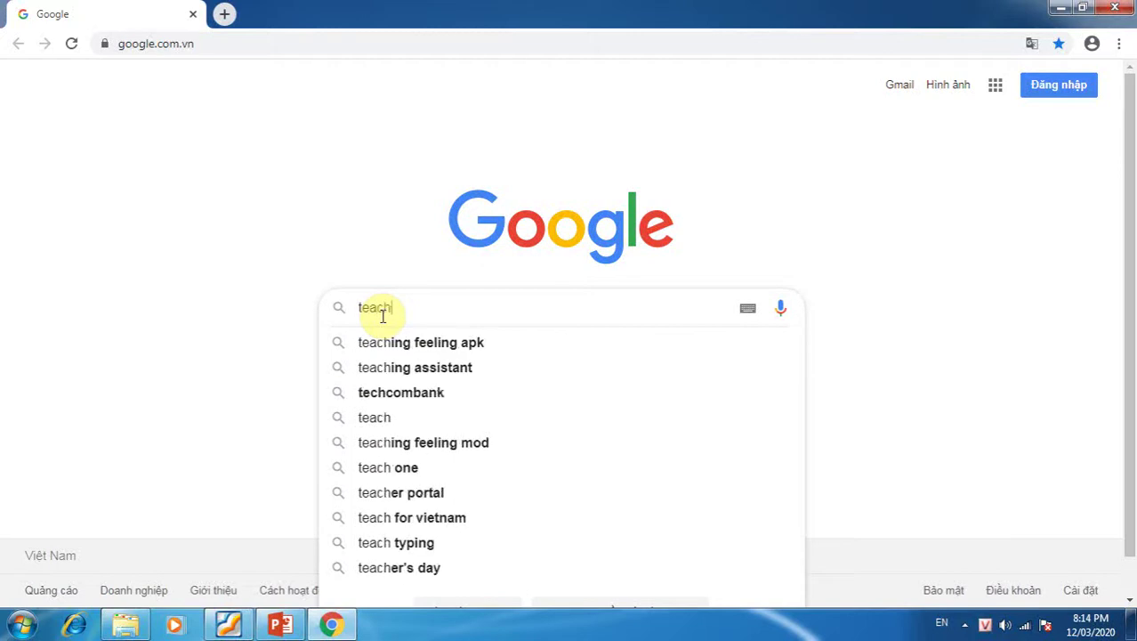
{"action": "type", "text": "er"}
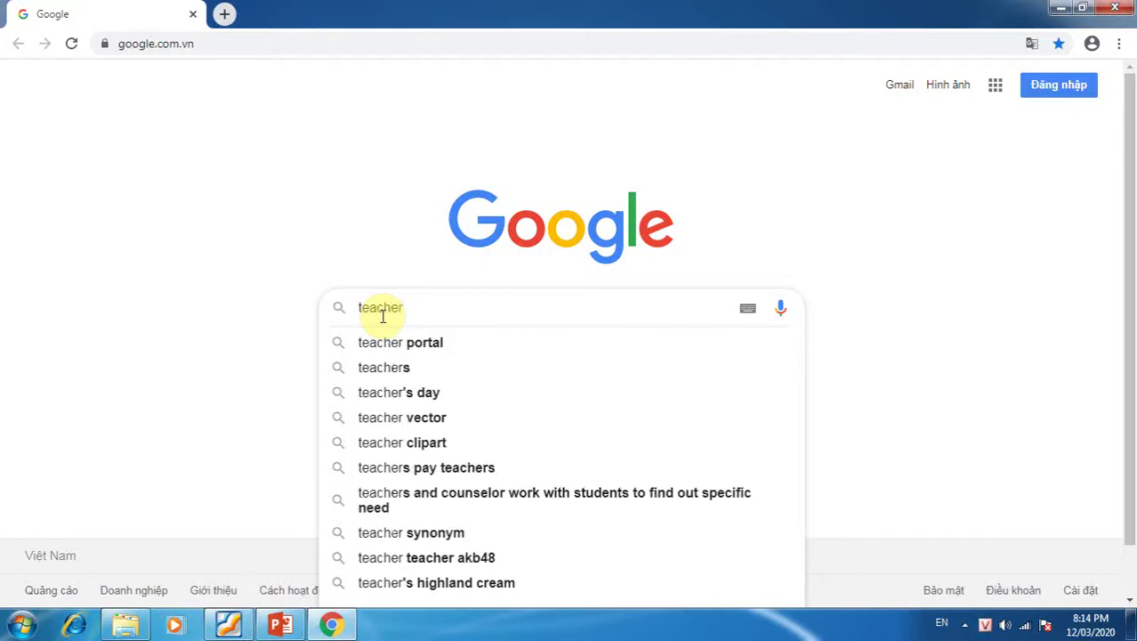
{"action": "key", "text": "Return"}
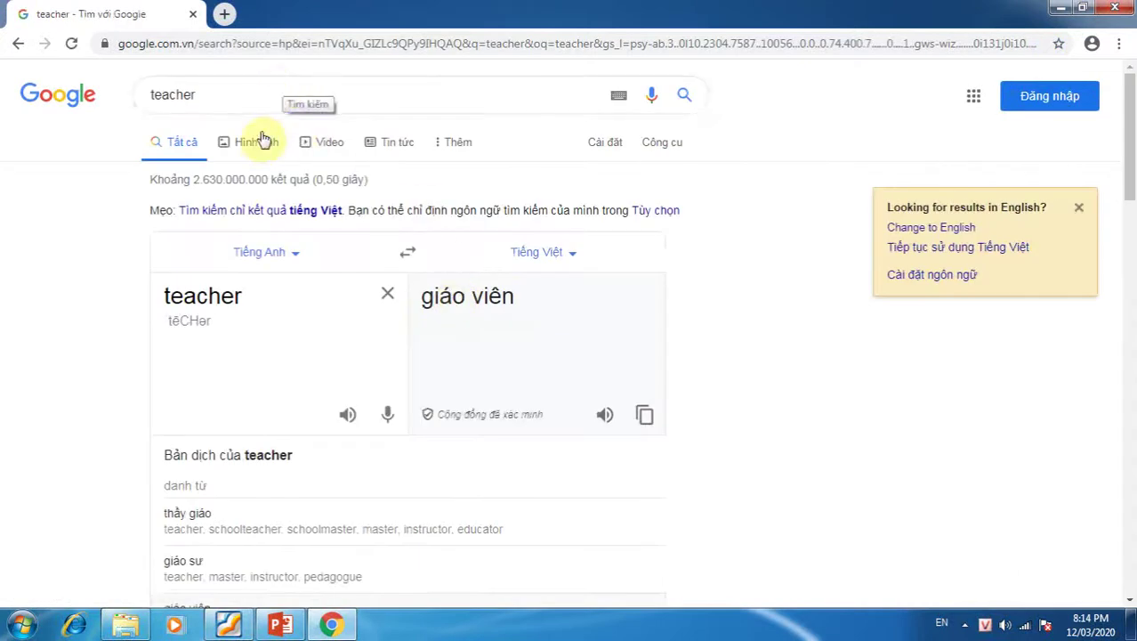
Change the search to 'teacher clipart' and show the image results
{"action": "left_click", "coordinate": [254, 97]}
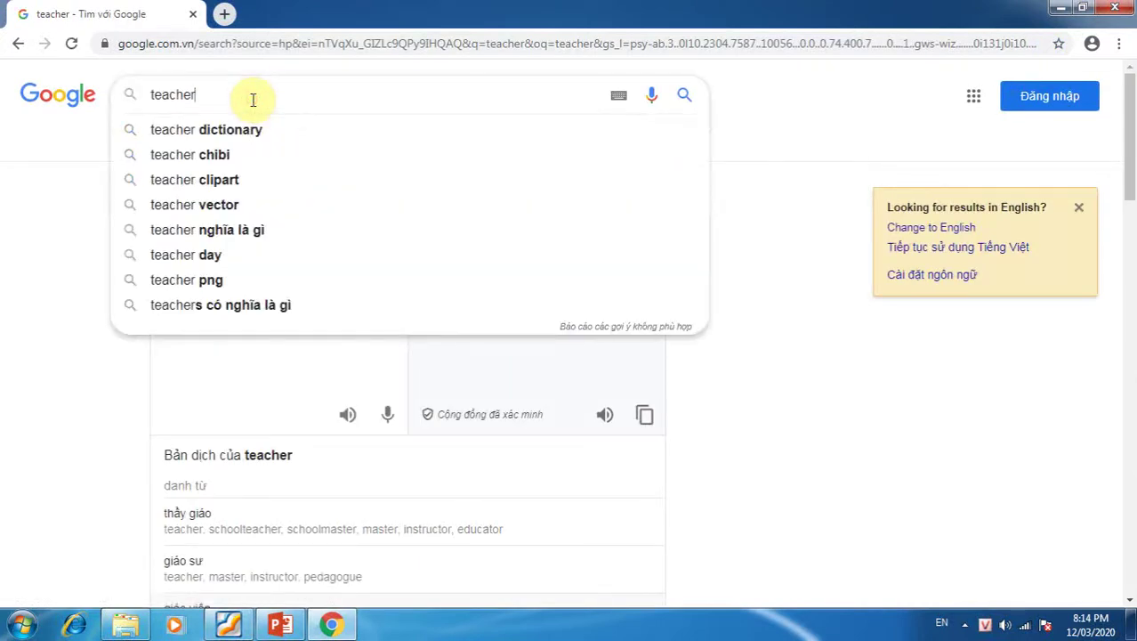
{"action": "left_click", "coordinate": [254, 179]}
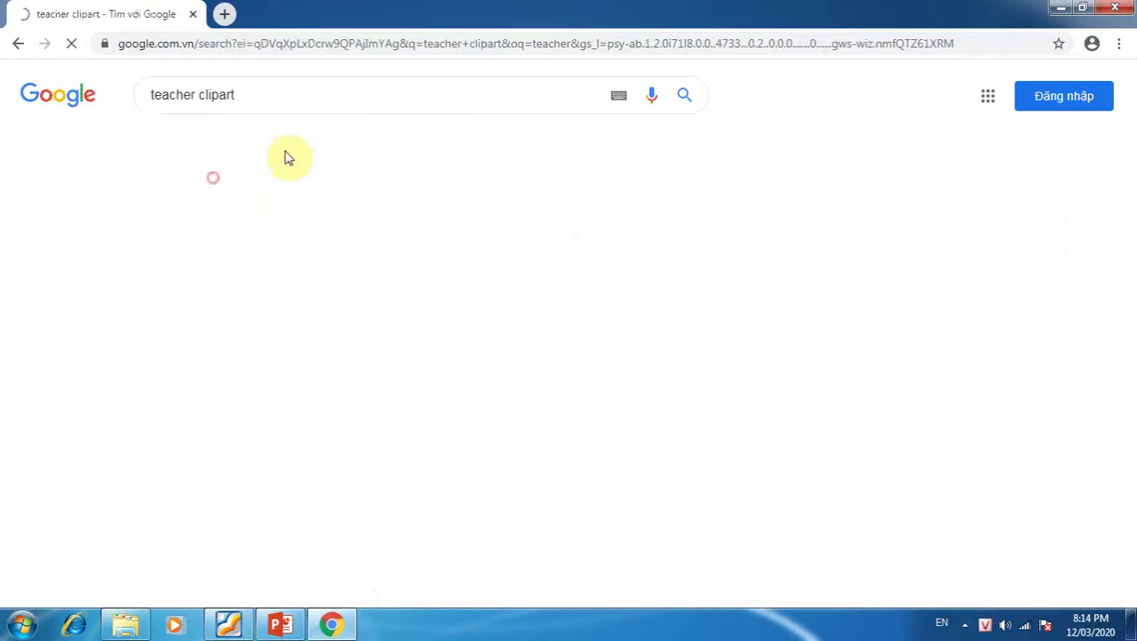
{"action": "left_click", "coordinate": [249, 153]}
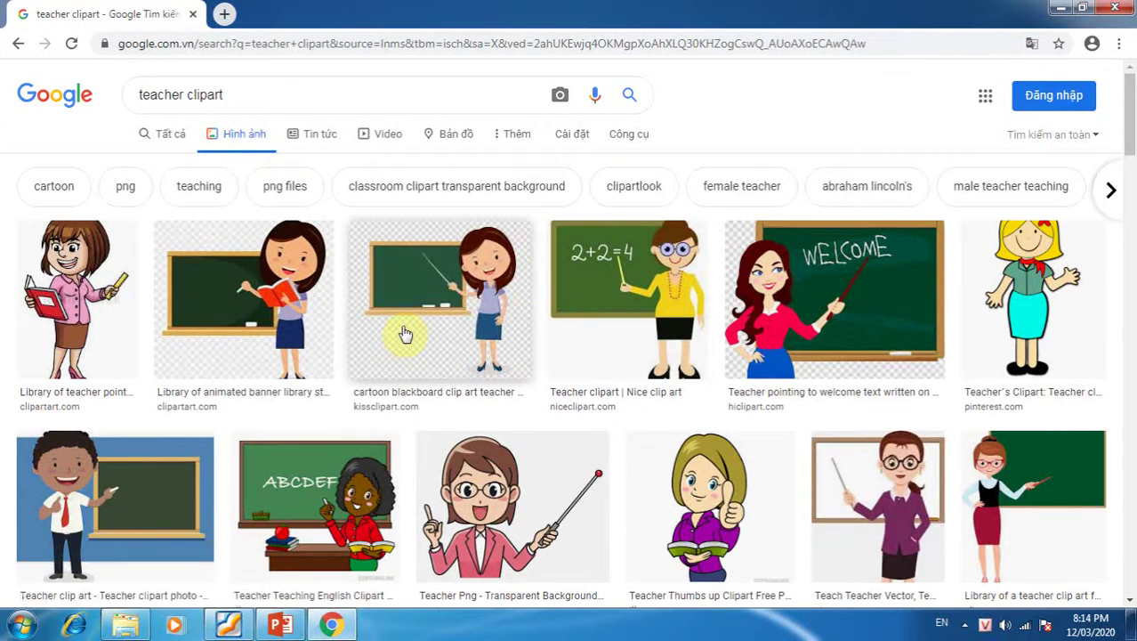
Save the first teacher clipart image to Downloads as gv1.jpg, then return to PowerPoint
{"action": "right_click", "coordinate": [73, 291]}
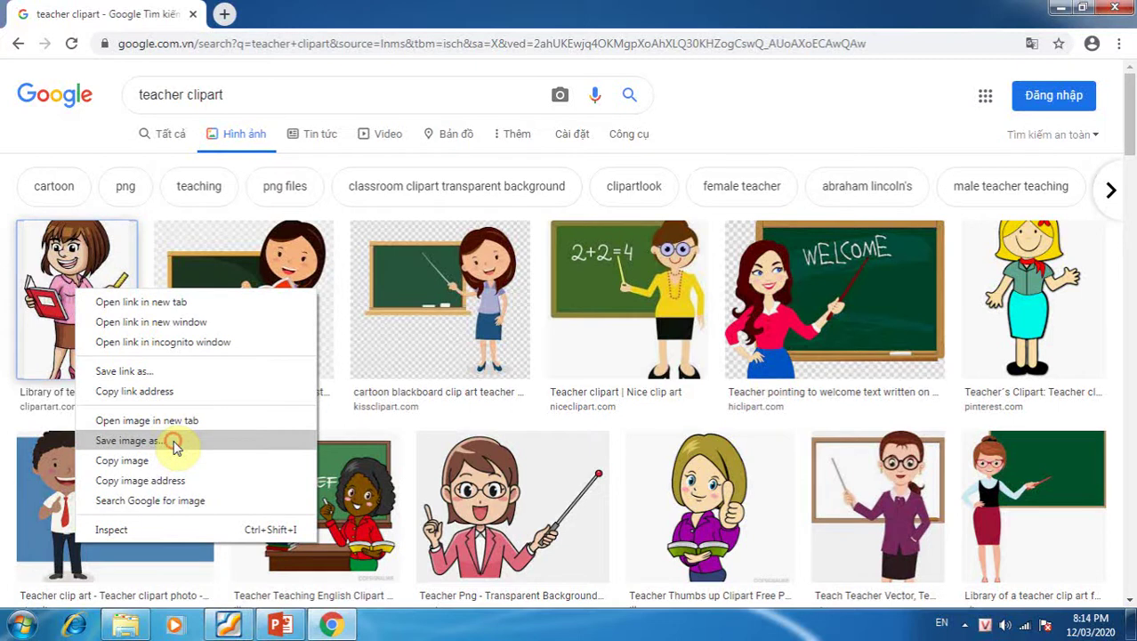
{"action": "left_click", "coordinate": [174, 442]}
{"action": "type", "text": "gv1"}
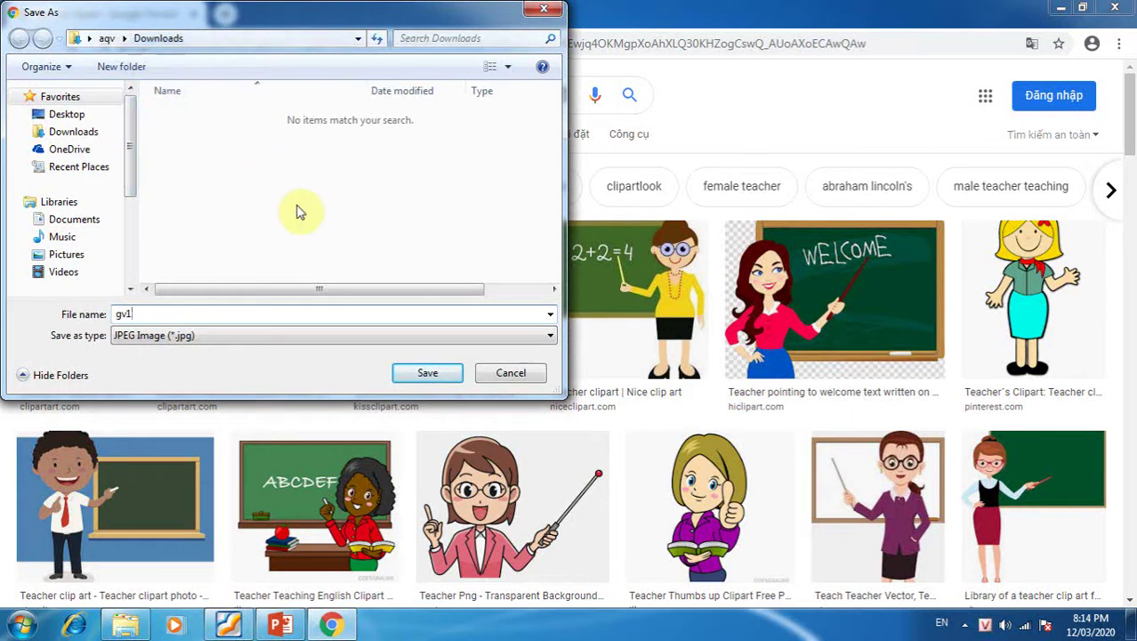
{"action": "left_click", "coordinate": [425, 373]}
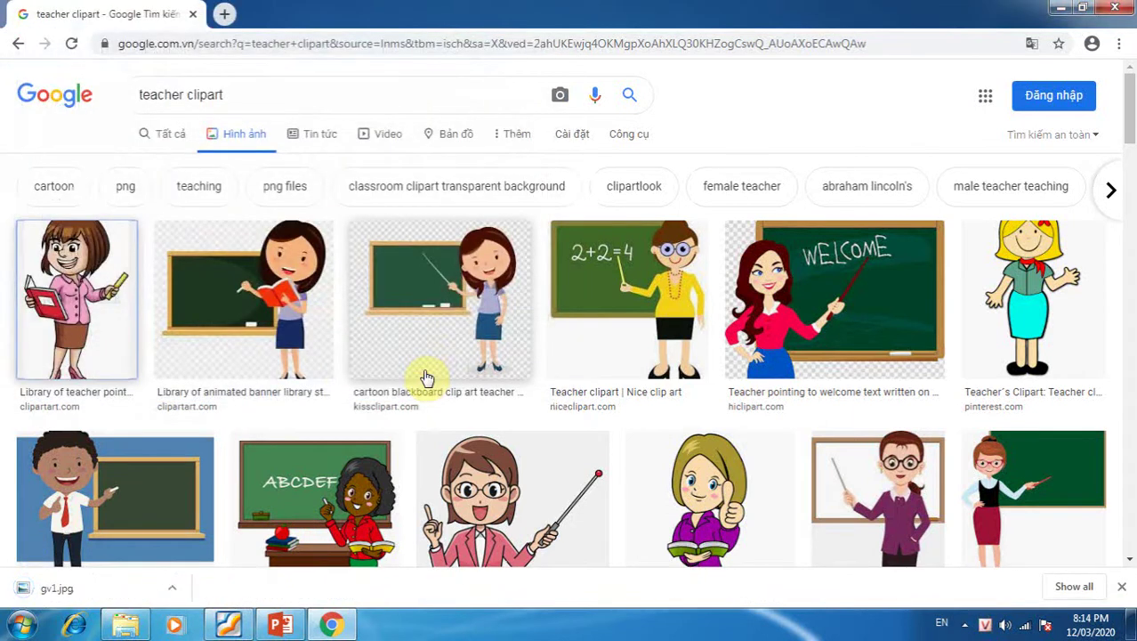
{"action": "left_click", "coordinate": [281, 626]}
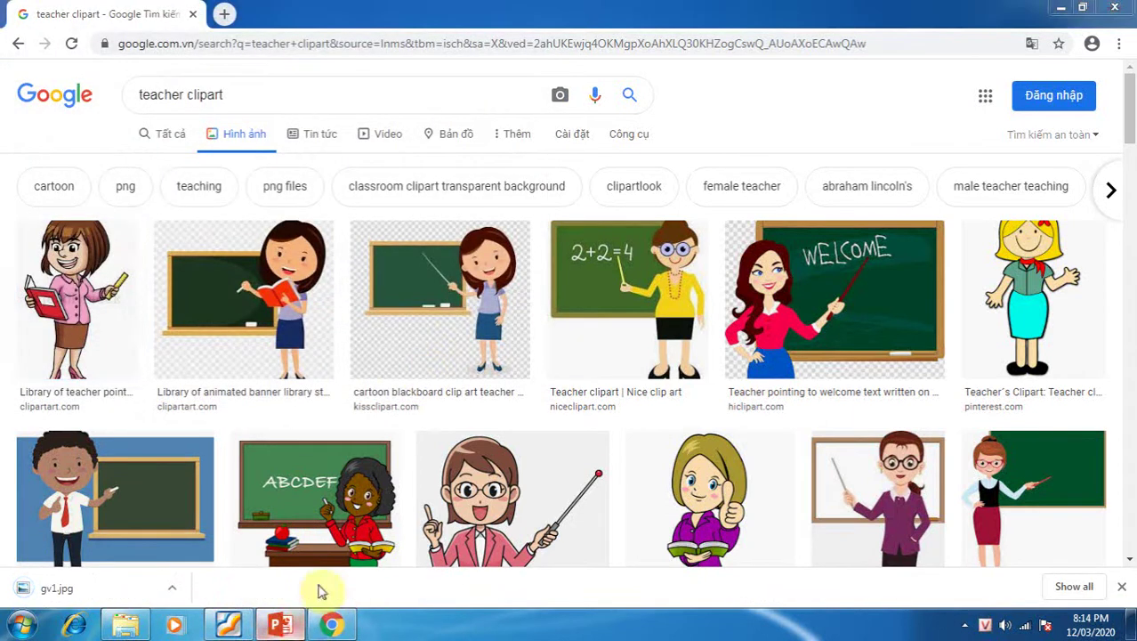
Insert gv1.jpg from Downloads onto slide 2 and move it below the left bullet column
{"action": "left_click", "coordinate": [132, 36]}
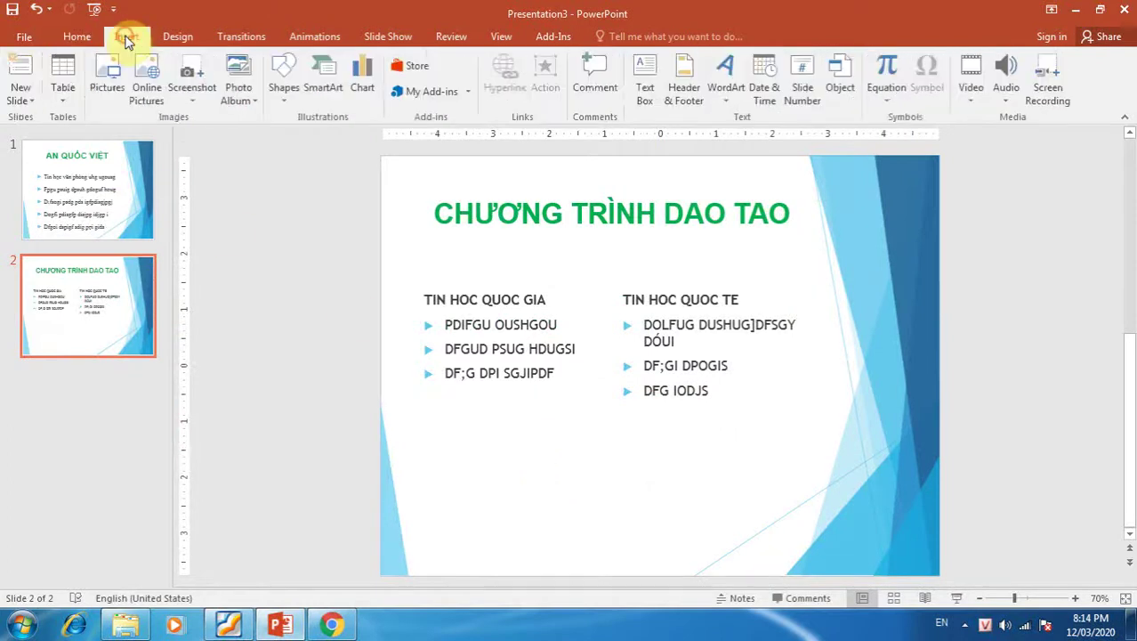
{"action": "left_click", "coordinate": [109, 92]}
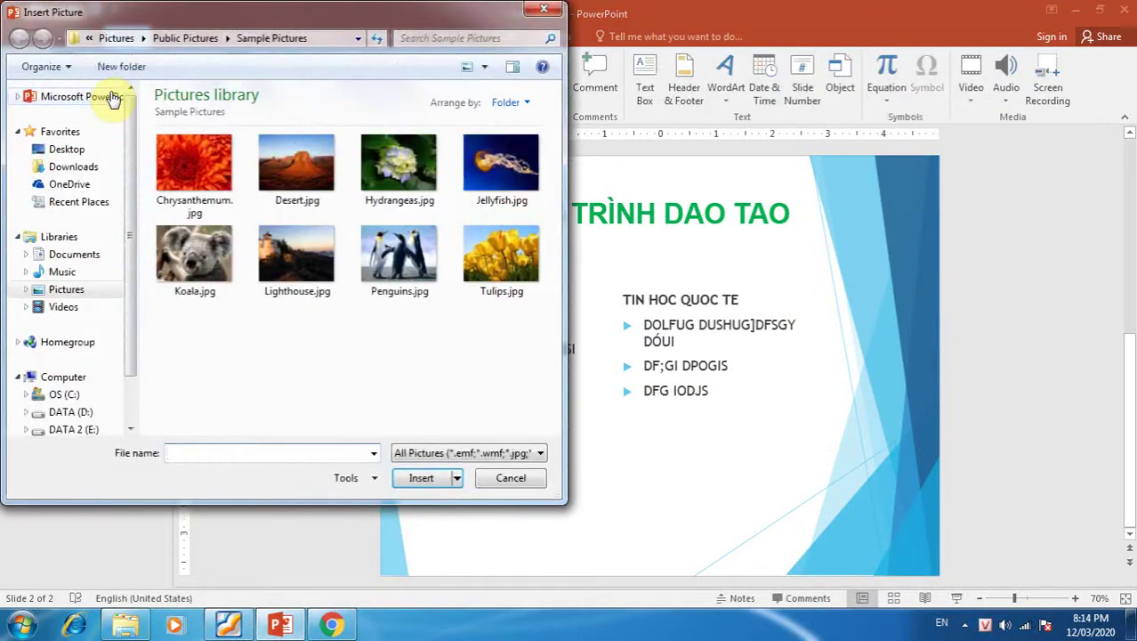
{"action": "left_click", "coordinate": [90, 168]}
{"action": "left_click", "coordinate": [194, 134]}
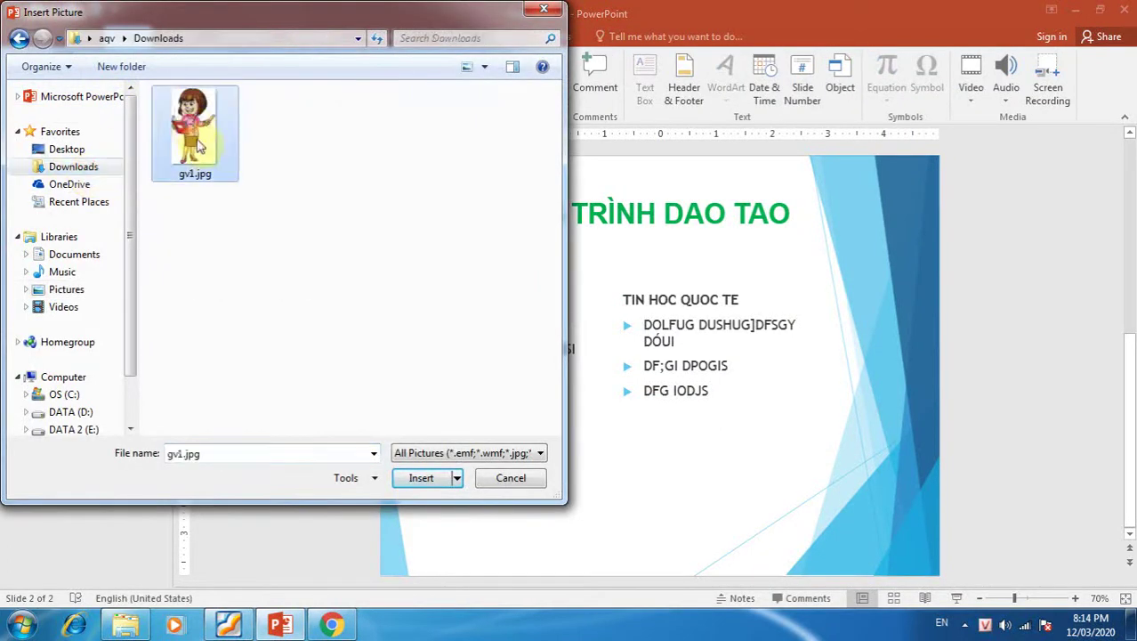
{"action": "left_click", "coordinate": [421, 478]}
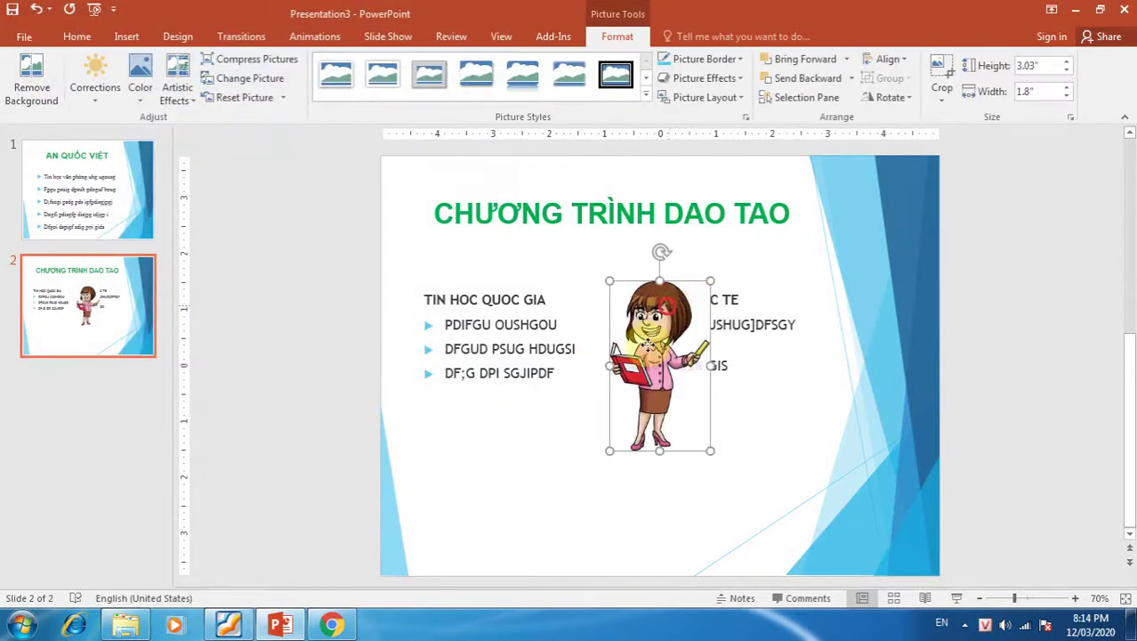
{"action": "left_click_drag", "start_coordinate": [669, 308], "coordinate": [496, 420]}
Copy the clipart of the teacher pointing at the WELCOME chalkboard from Chrome's image results
{"action": "left_click", "coordinate": [621, 472]}
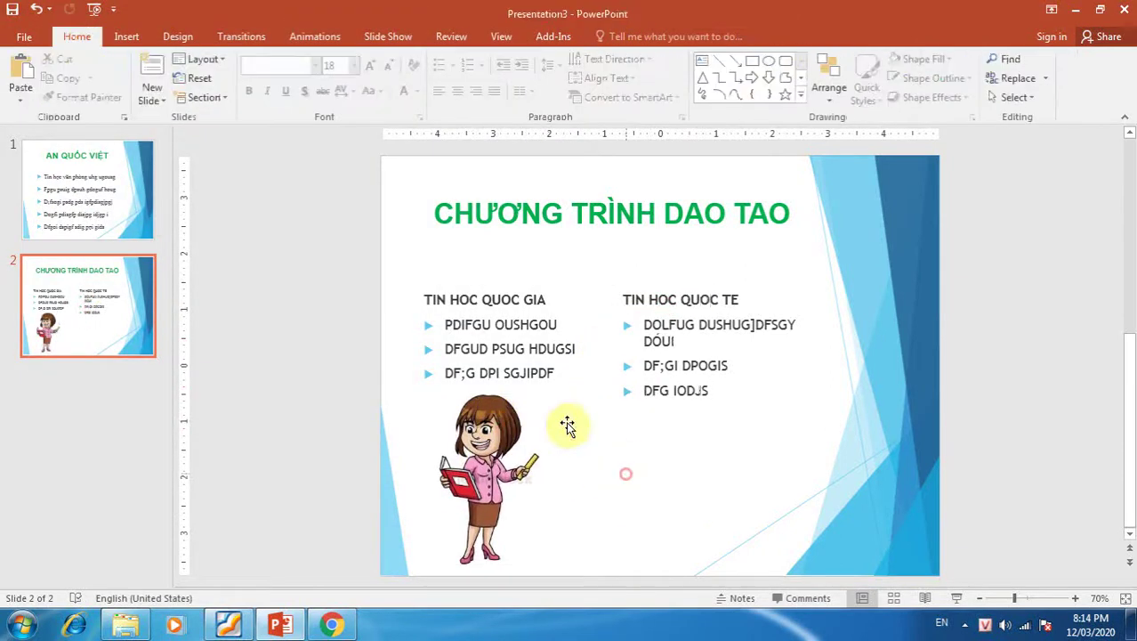
{"action": "left_click", "coordinate": [331, 624]}
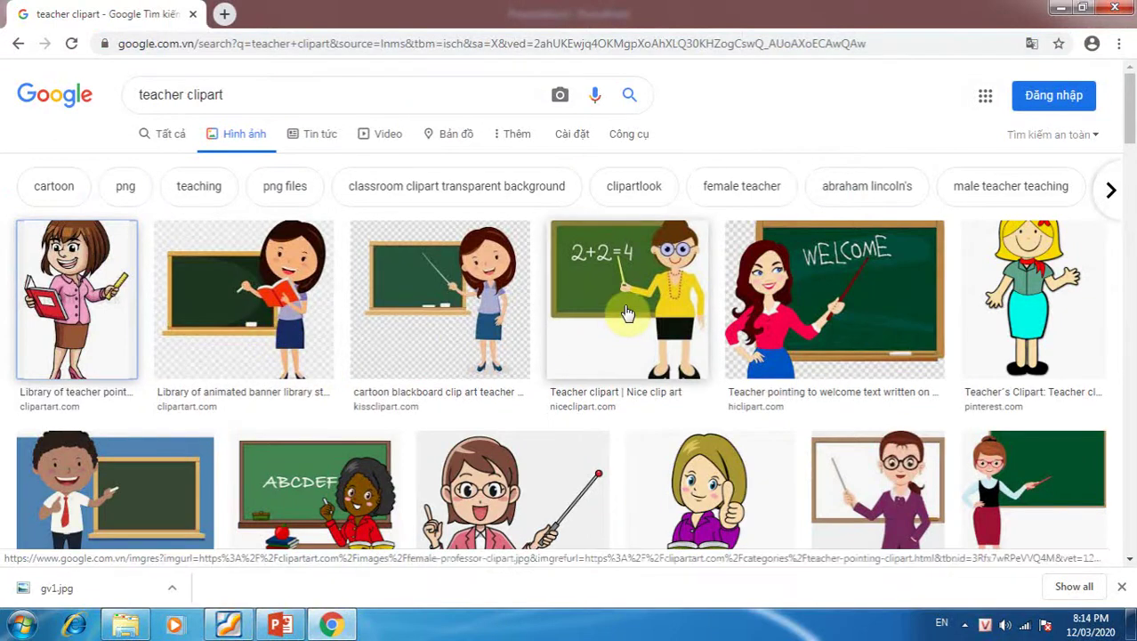
{"action": "left_click", "coordinate": [851, 316]}
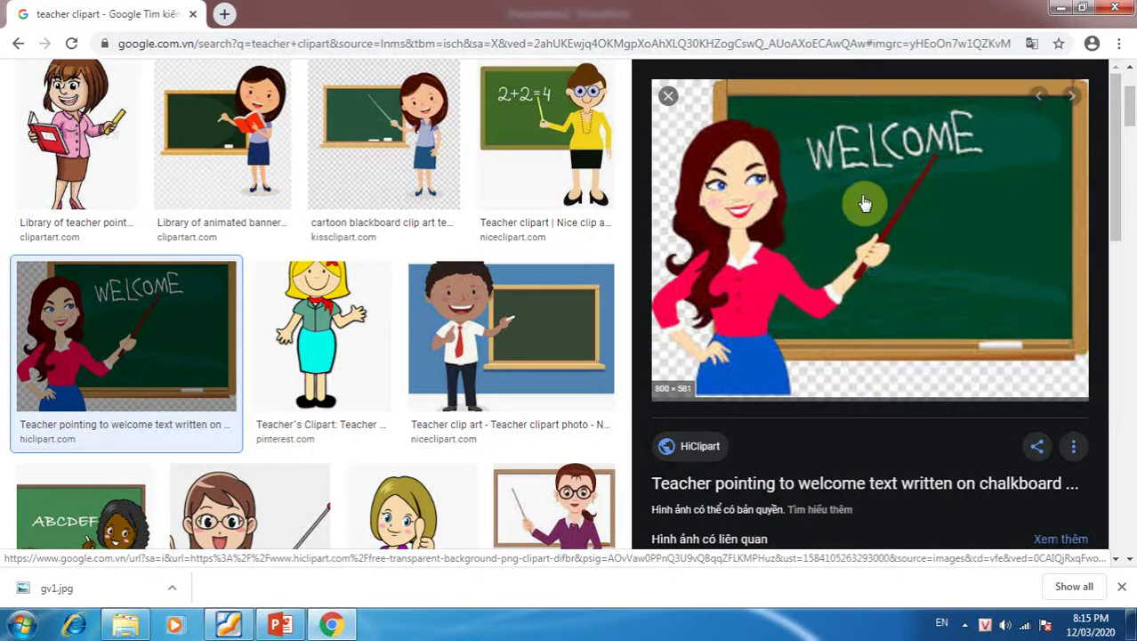
{"action": "right_click", "coordinate": [785, 203]}
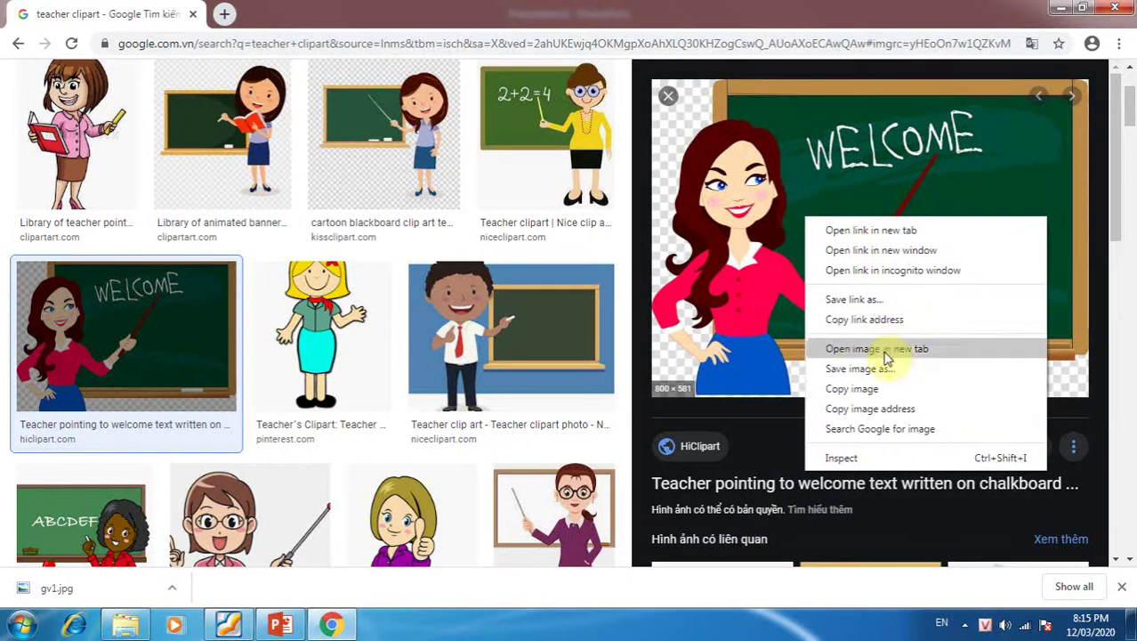
{"action": "left_click", "coordinate": [867, 391]}
{"action": "left_click", "coordinate": [280, 624]}
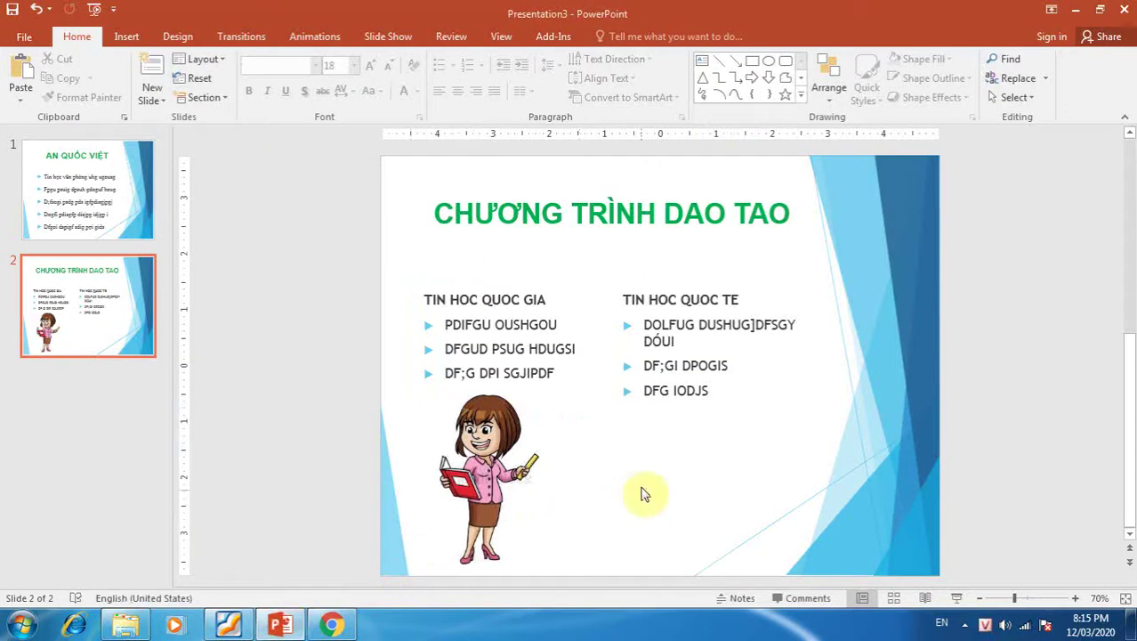
Paste the WELCOME teacher clipart onto slide 2, sized small at the bottom beside gv1.jpg
{"action": "left_click", "coordinate": [23, 74]}
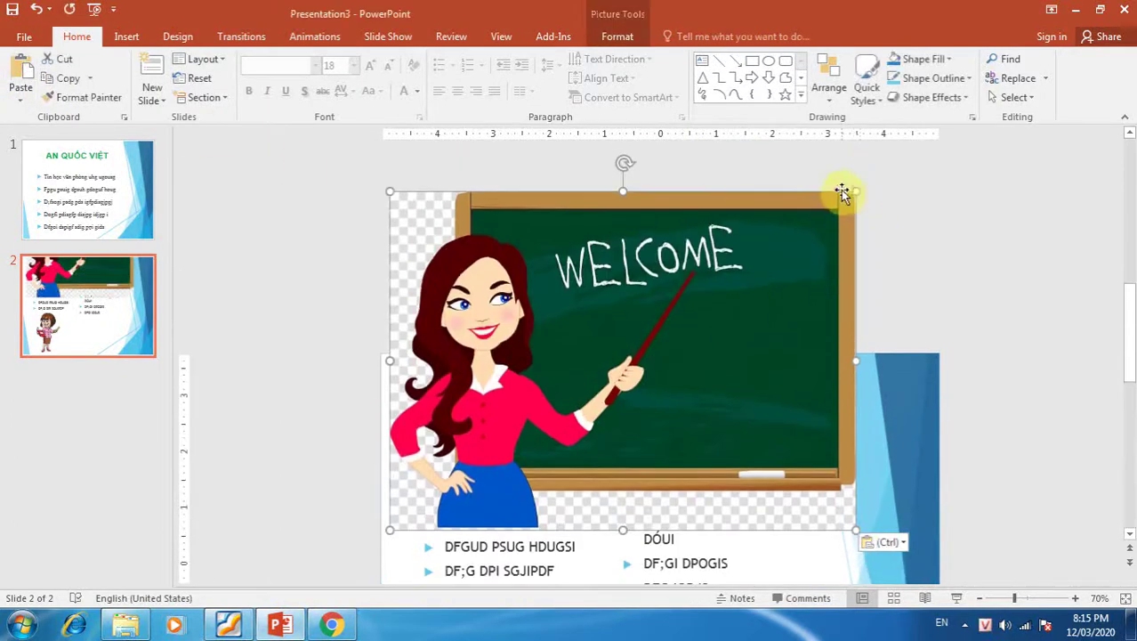
{"action": "mouse_move", "coordinate": [852, 192]}
{"action": "left_mouse_down"}
{"action": "mouse_move", "coordinate": [482, 300]}
{"action": "mouse_move", "coordinate": [534, 305]}
{"action": "left_mouse_up"}
{"action": "scroll", "coordinate": [483, 300], "scroll_direction": "down", "scroll_amount": 3}
{"action": "mouse_move", "coordinate": [699, 420]}
{"action": "left_mouse_down"}
{"action": "mouse_move", "coordinate": [694, 508]}
{"action": "mouse_move", "coordinate": [705, 494]}
{"action": "left_mouse_up"}
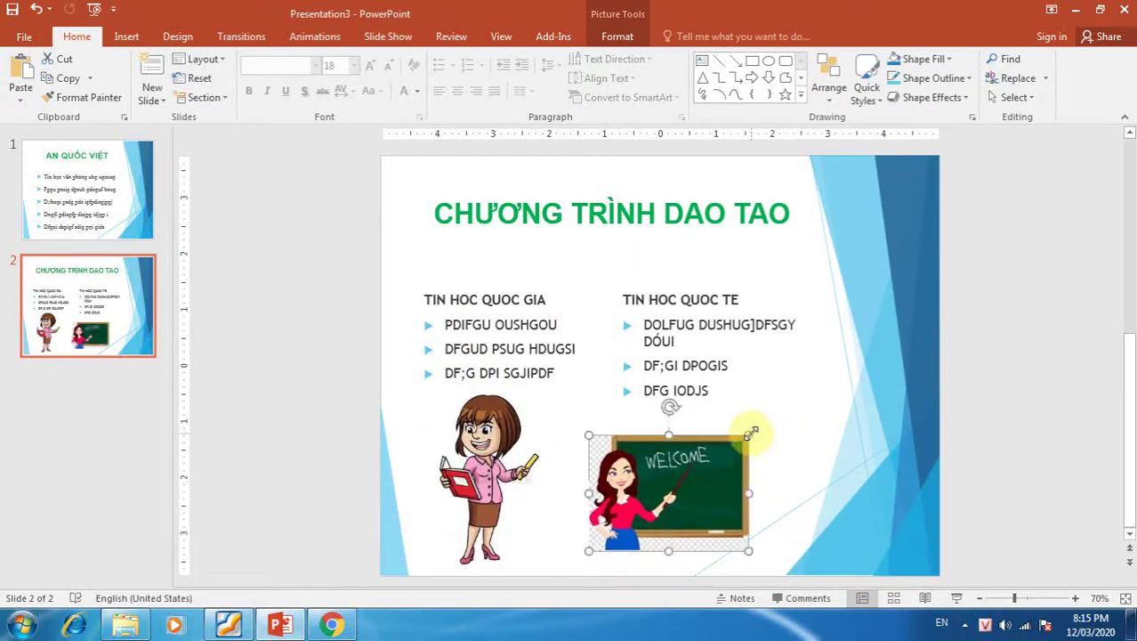
{"action": "left_click_drag", "start_coordinate": [754, 428], "coordinate": [778, 414]}
{"action": "left_click", "coordinate": [870, 375]}
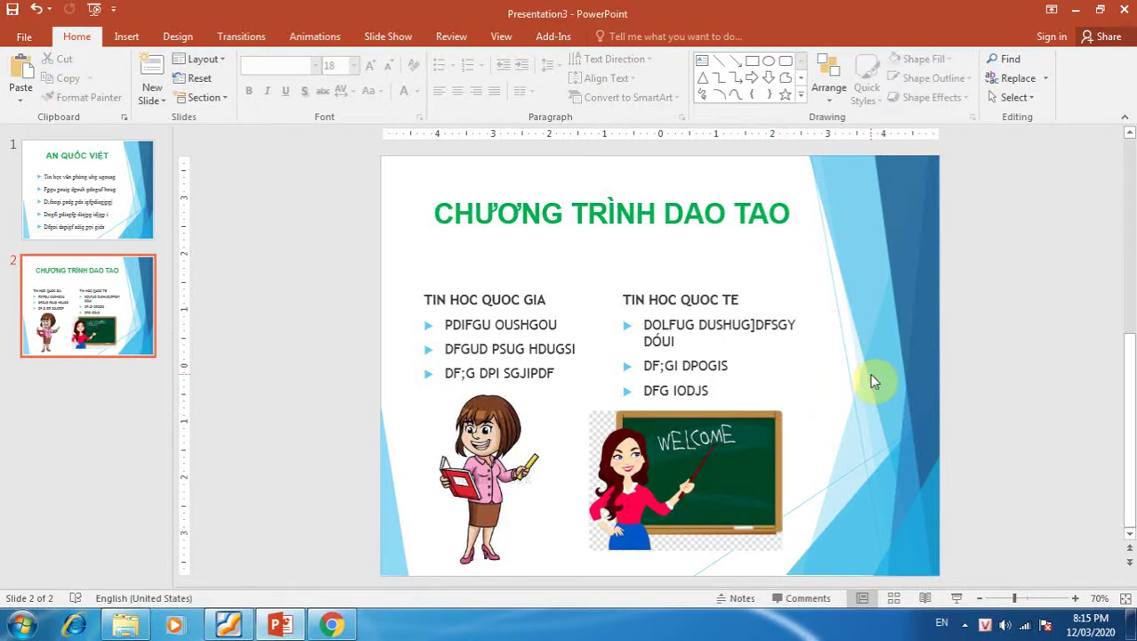
{"action": "left_click", "coordinate": [132, 325]}
Scroll the Foxit PDF guide down to the Slide 3 sample, BỘ PHẬN TƯ VẤN GHI DANH
{"action": "left_click", "coordinate": [227, 624]}
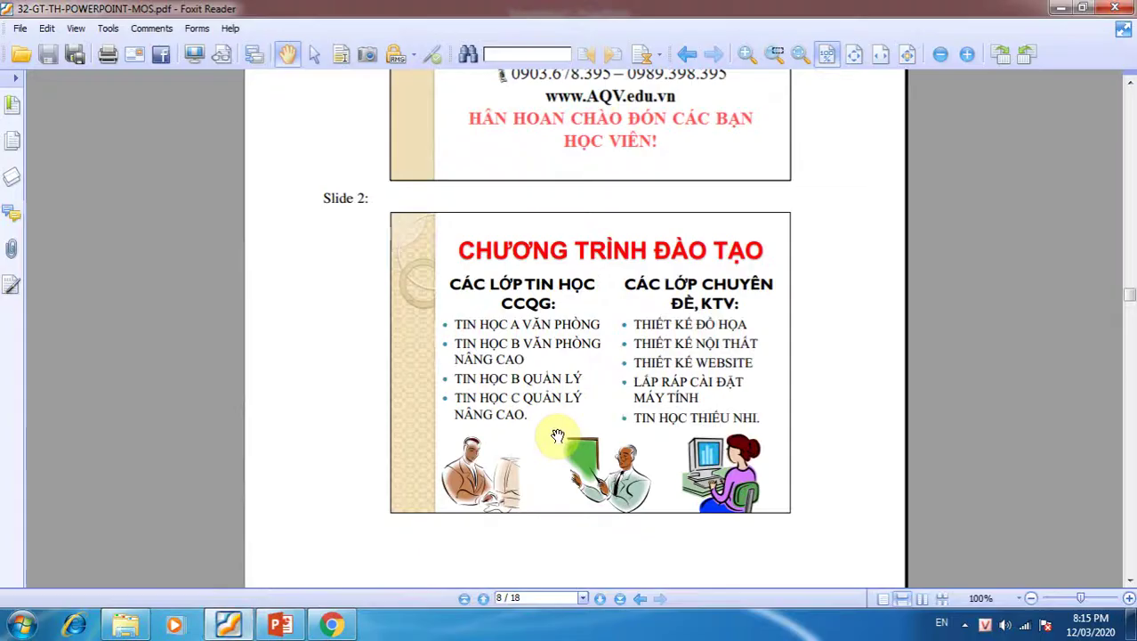
{"action": "scroll", "coordinate": [597, 406], "scroll_direction": "down", "scroll_amount": 2}
{"action": "scroll", "coordinate": [596, 406], "scroll_direction": "down", "scroll_amount": 6}
{"action": "scroll", "coordinate": [609, 405], "scroll_direction": "down", "scroll_amount": 3}
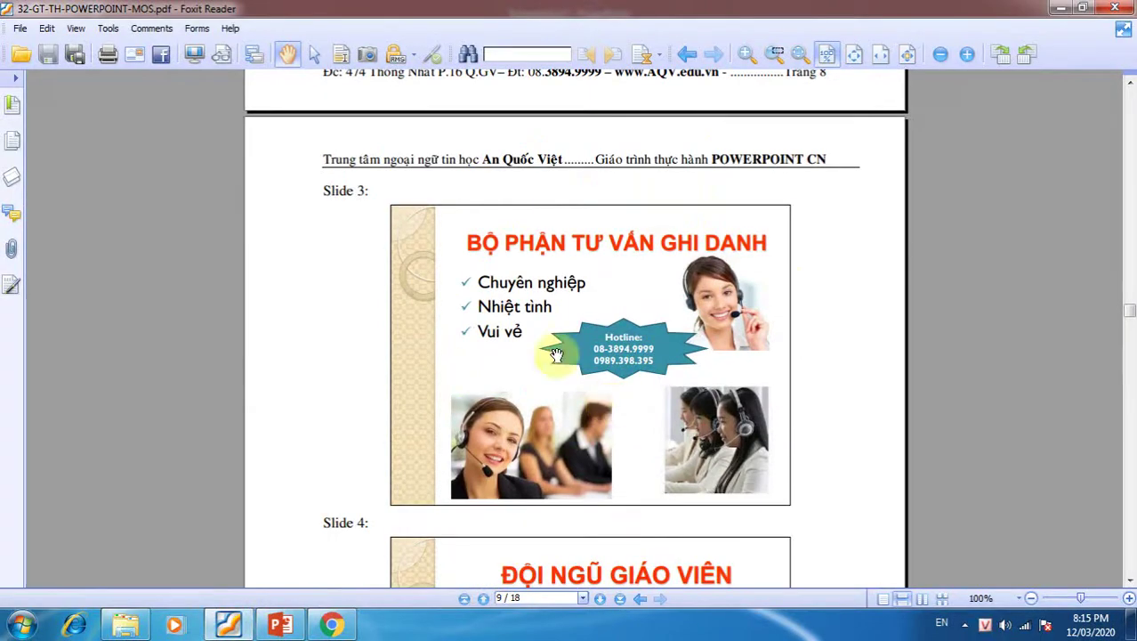
{"action": "scroll", "coordinate": [733, 357], "scroll_direction": "down", "scroll_amount": 1}
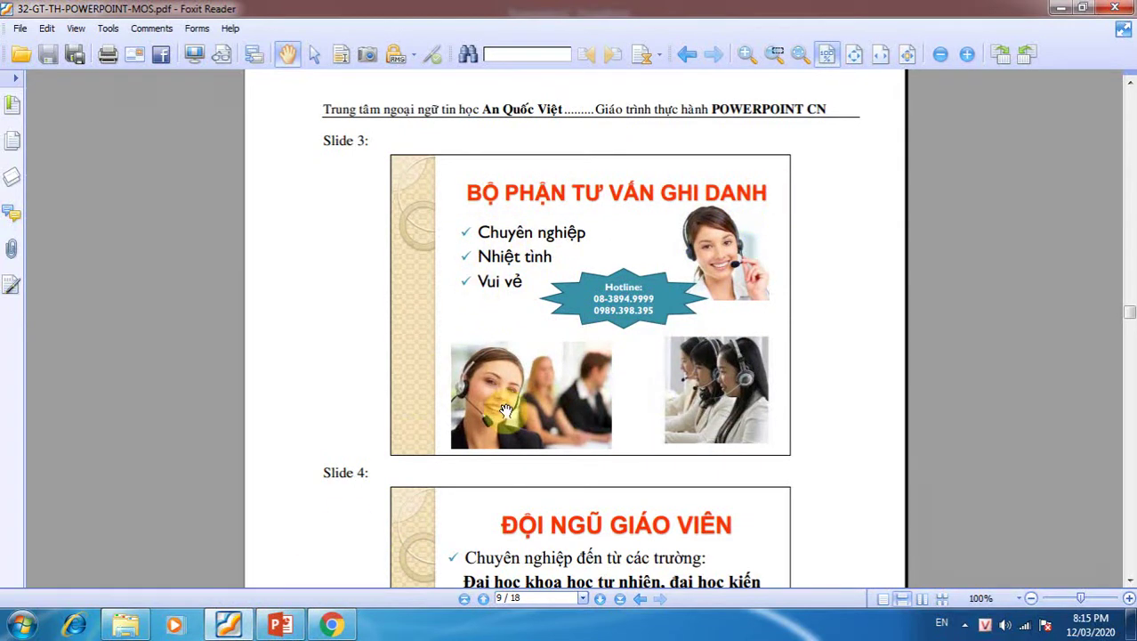
Add a new Title and Content slide as slide 3
{"action": "left_click", "coordinate": [281, 625]}
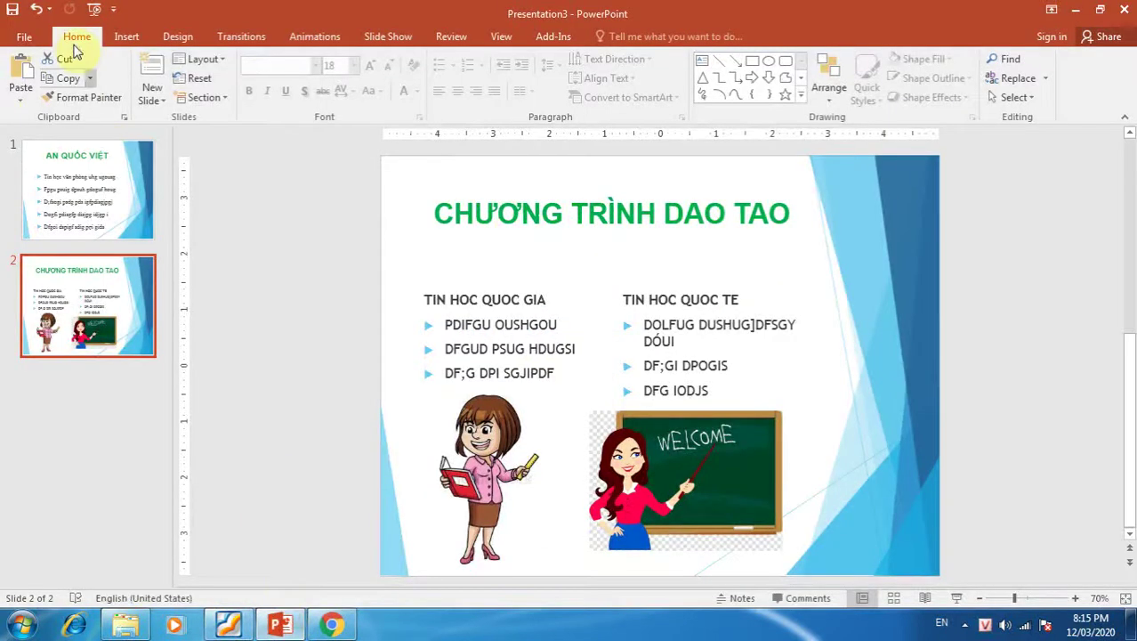
{"action": "left_click", "coordinate": [151, 96]}
{"action": "left_click", "coordinate": [271, 165]}
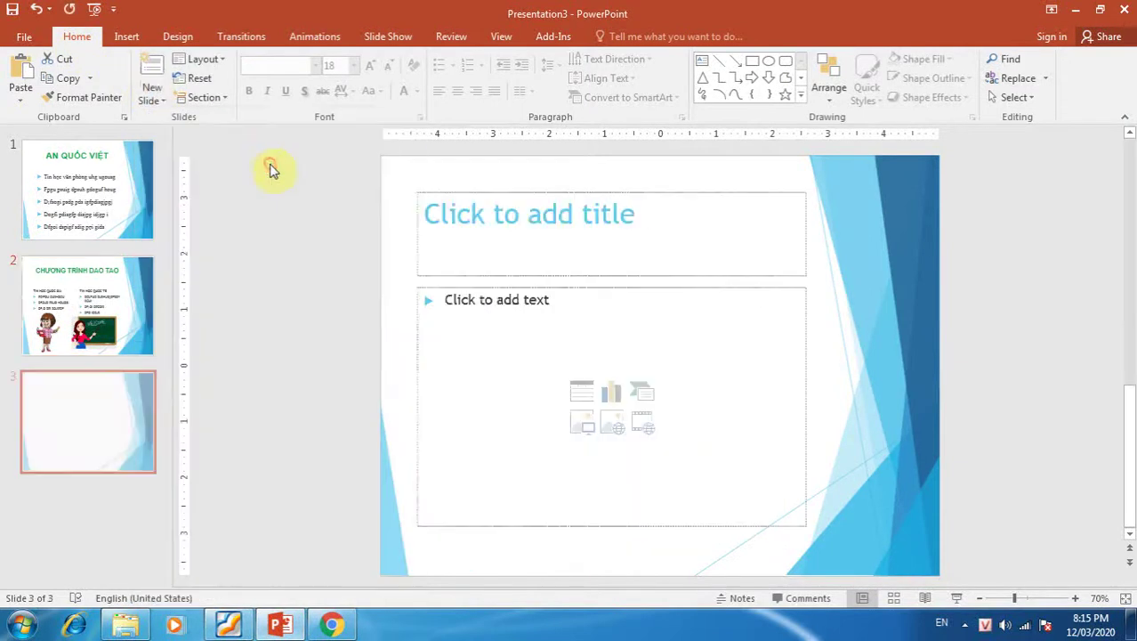
Enter the title BỘ PHẬN TƯ VẤN GHI DANH and bullets NHIET TINH, VUI VE, CHUYEN NGHIEP
{"action": "left_click", "coordinate": [553, 219]}
{"action": "type", "text": "BÕ PHẬN TƯ VẤN GHI DANH"}
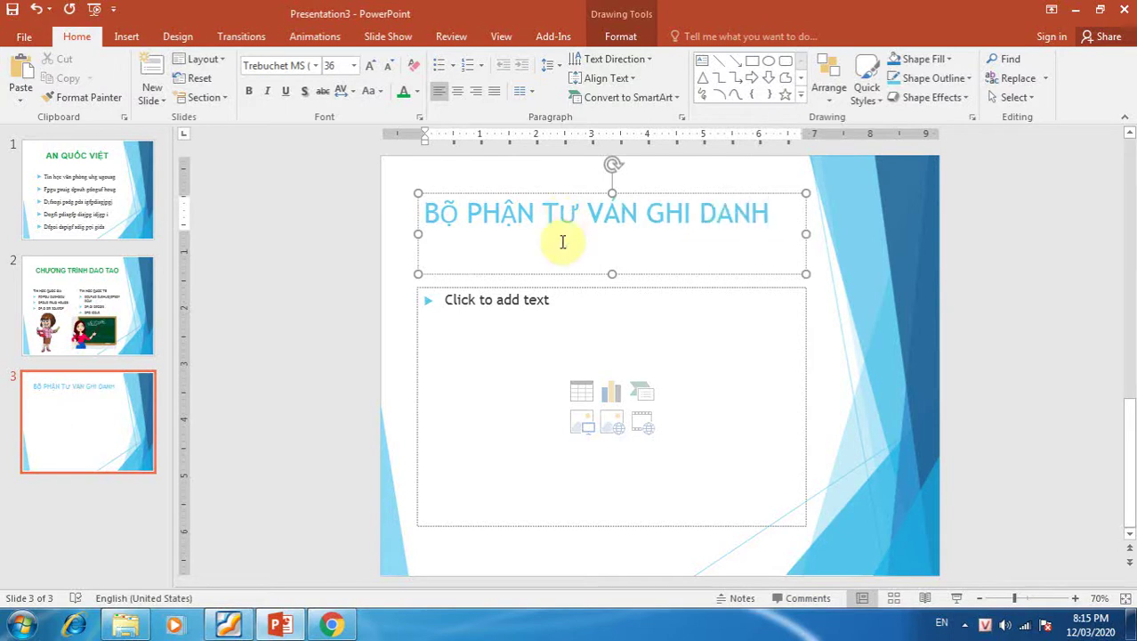
{"action": "left_click", "coordinate": [567, 307]}
{"action": "type", "text": "NHIET TINH"}
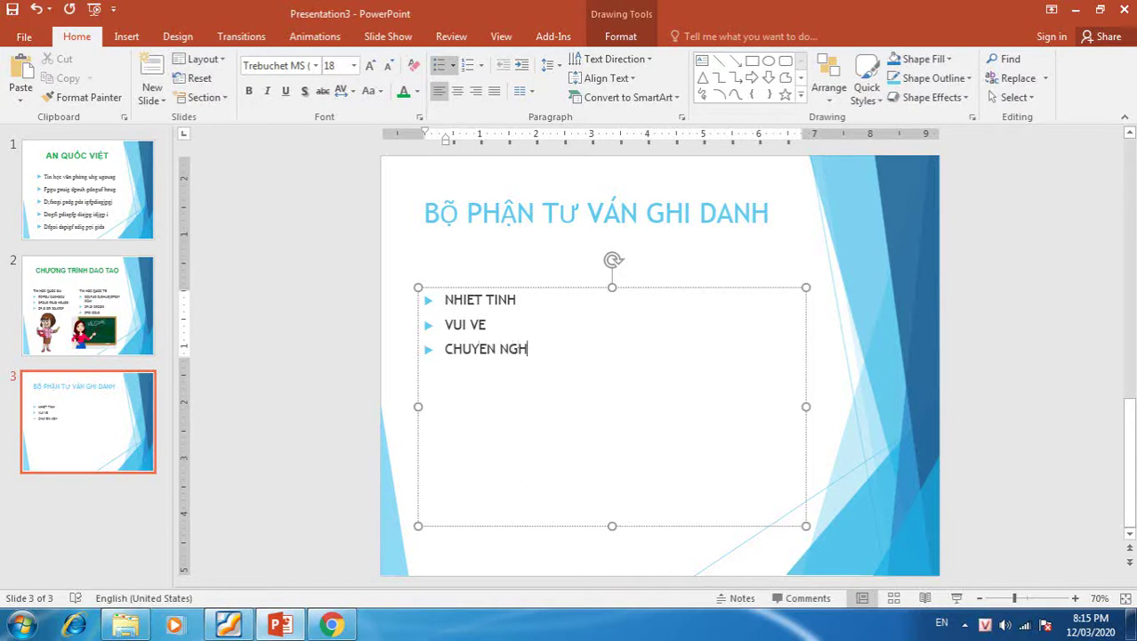
{"action": "left_click", "coordinate": [670, 219]}
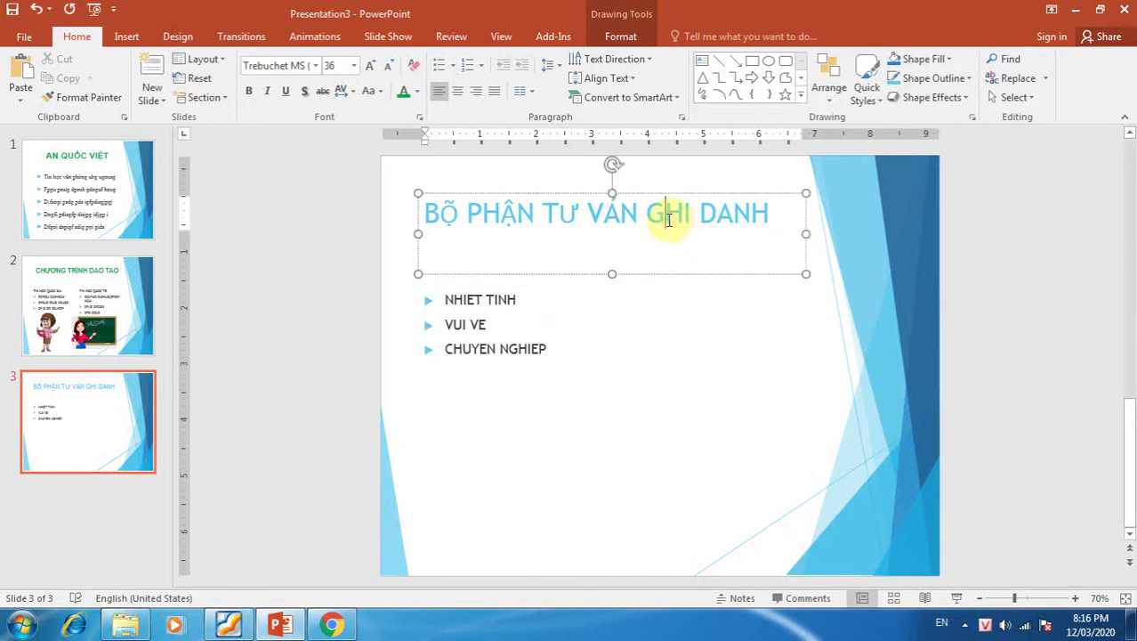
Format the slide 3 title as centred, bold, green Arial, then check the PDF guide
{"action": "left_click", "coordinate": [660, 194]}
{"action": "left_click", "coordinate": [317, 65]}
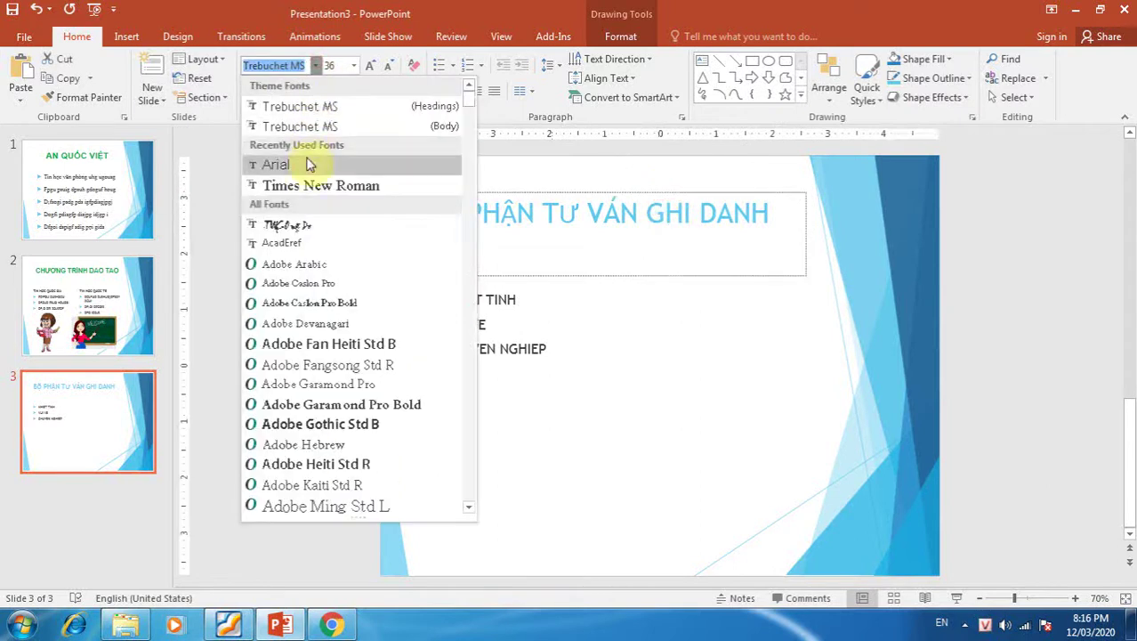
{"action": "left_click", "coordinate": [303, 161]}
{"action": "left_click", "coordinate": [457, 91]}
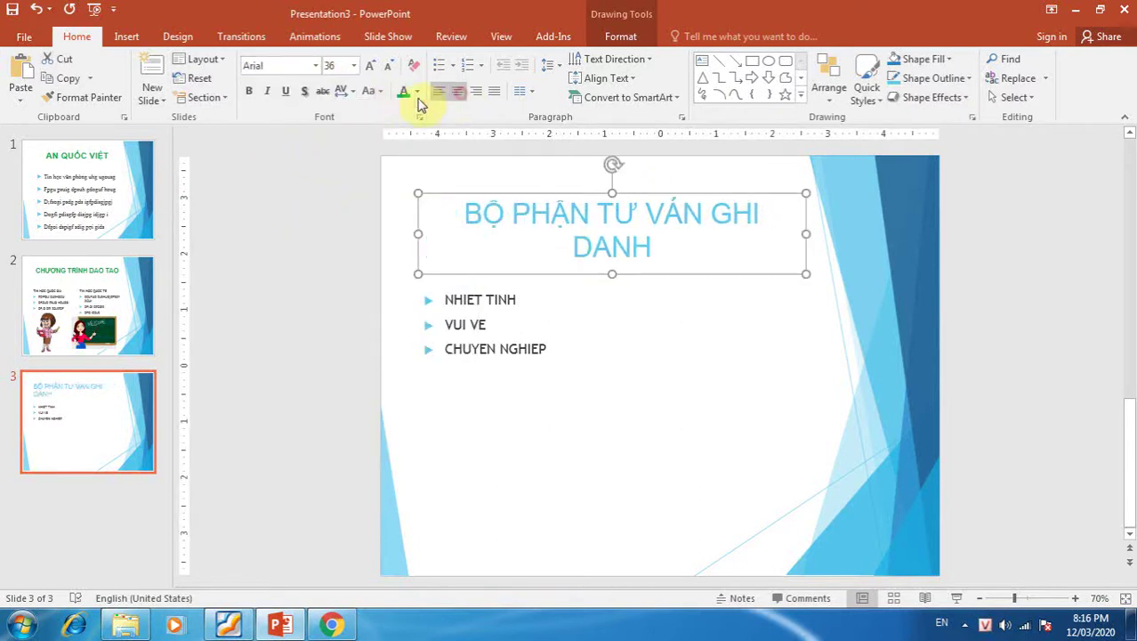
{"action": "left_click", "coordinate": [403, 91]}
{"action": "left_click", "coordinate": [257, 91]}
{"action": "left_click", "coordinate": [494, 325]}
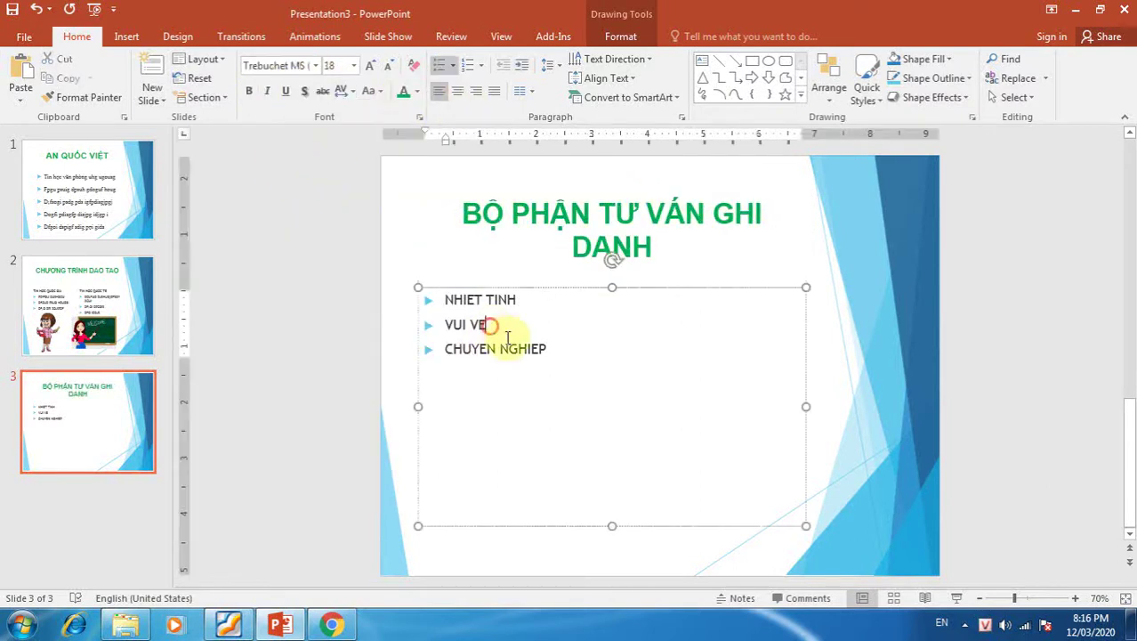
{"action": "left_click", "coordinate": [854, 320]}
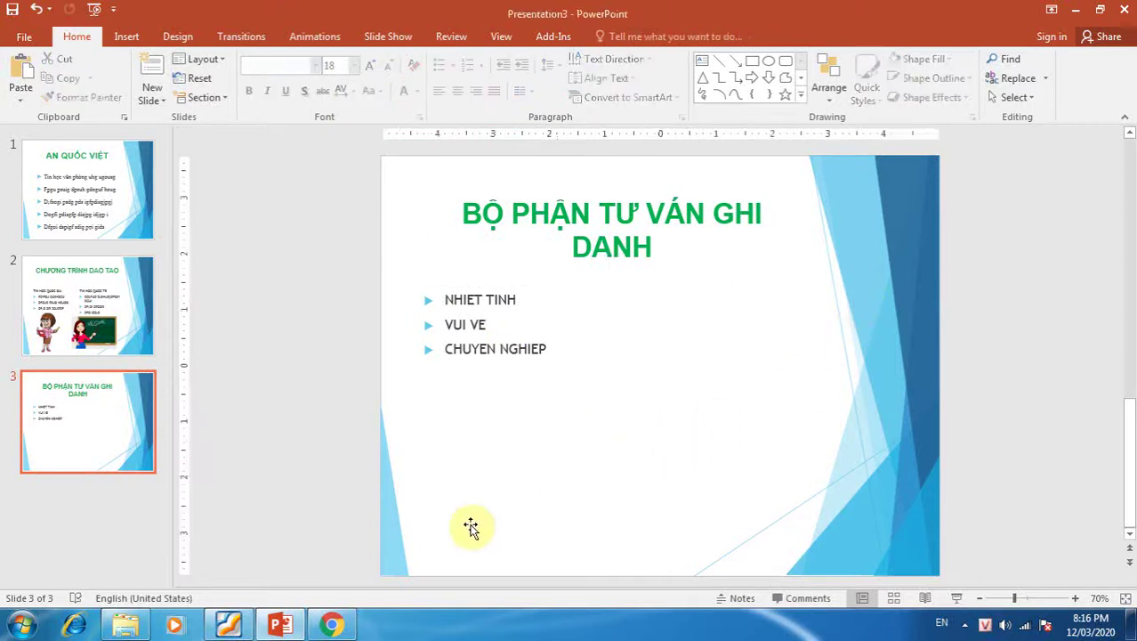
{"action": "left_click", "coordinate": [228, 626]}
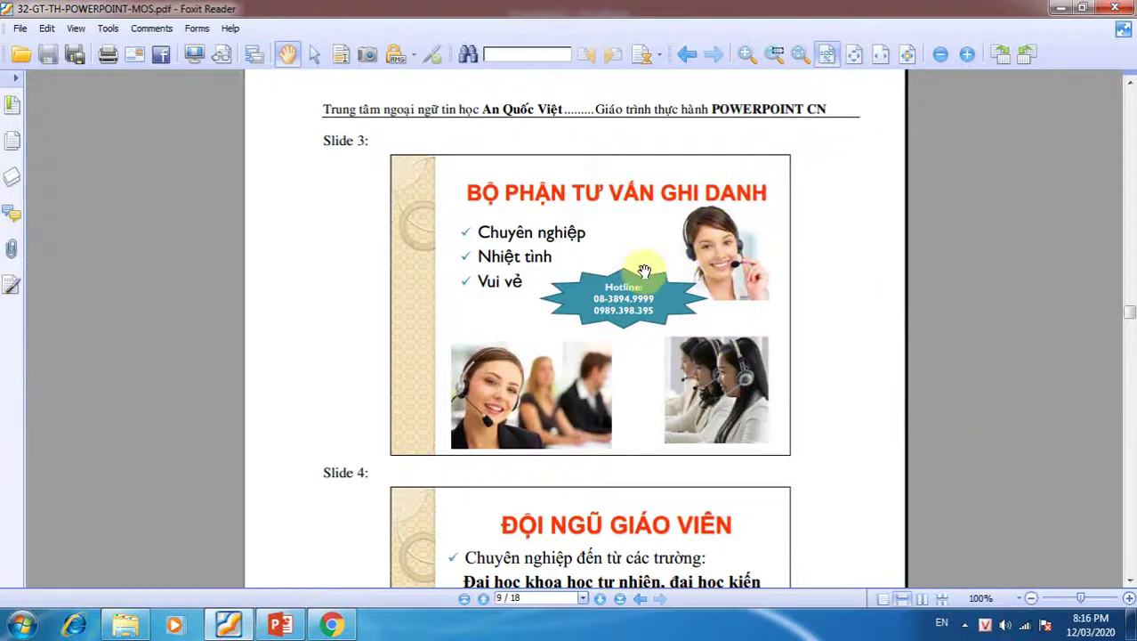
Back in PowerPoint, bring up the Insert Shapes gallery for slide 3
{"action": "left_click", "coordinate": [283, 629]}
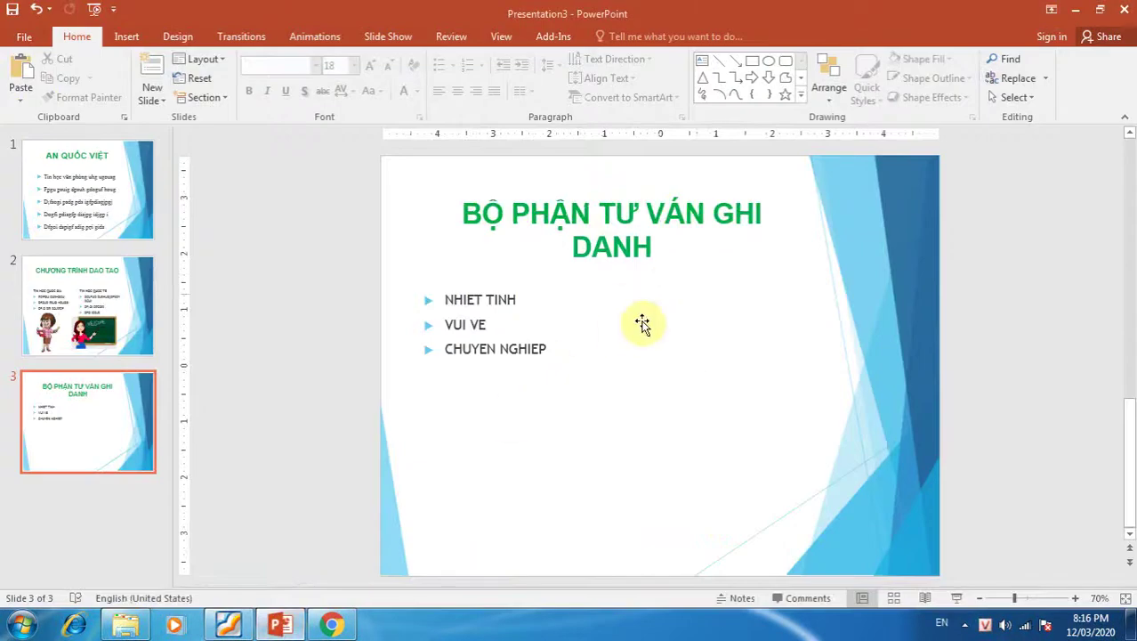
{"action": "left_click", "coordinate": [129, 40]}
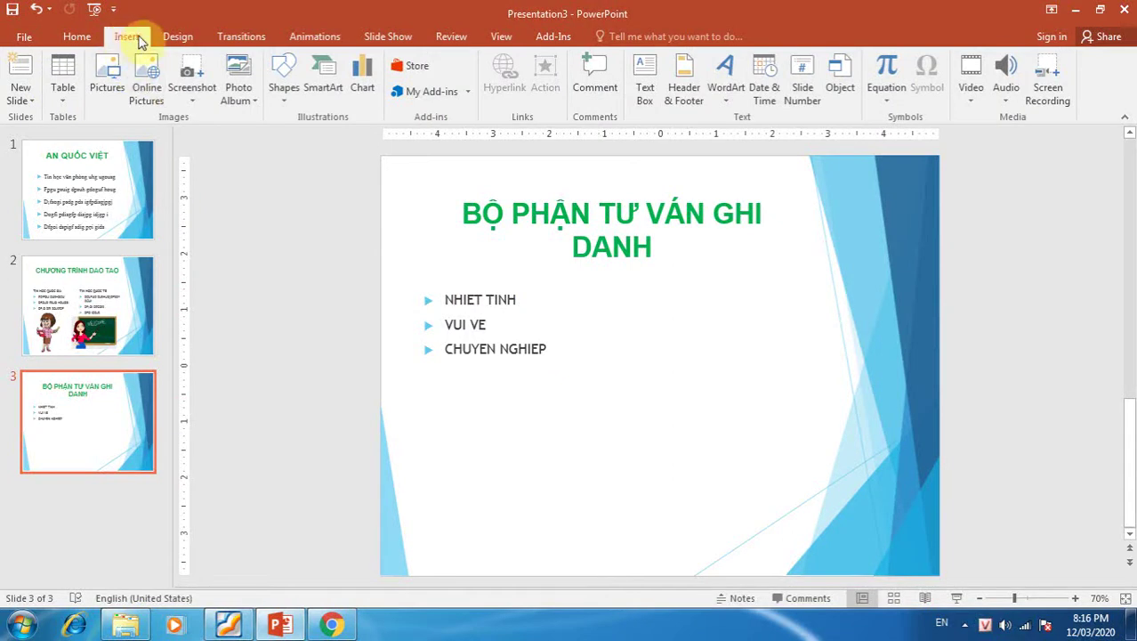
{"action": "left_click", "coordinate": [287, 99]}
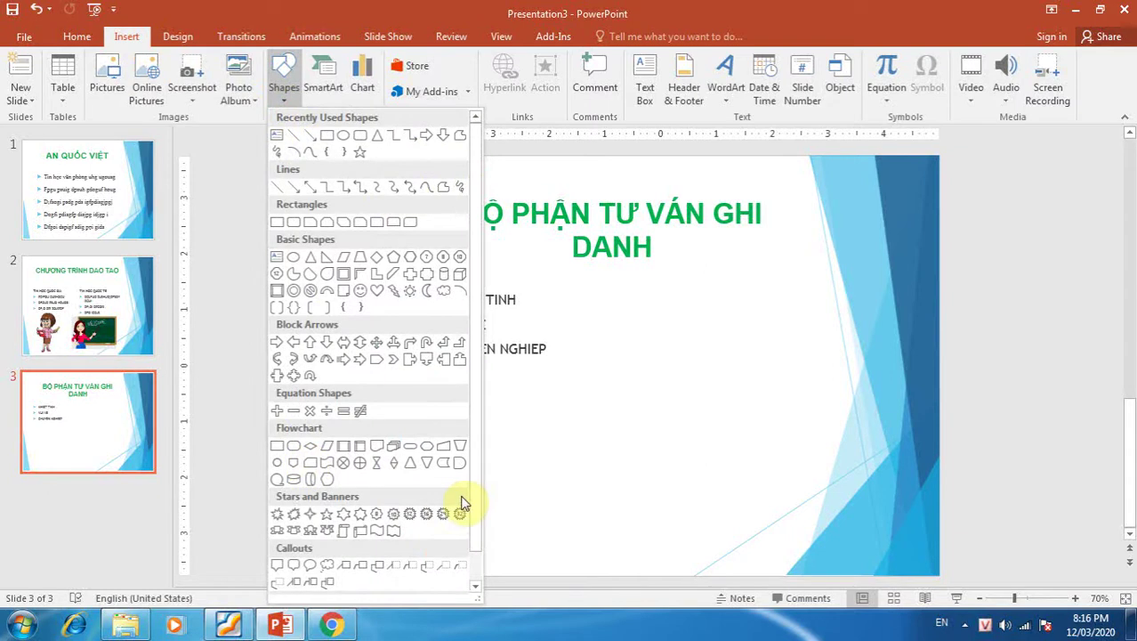
Draw a star shape to the right of the bullets on slide 3
{"action": "left_click", "coordinate": [389, 521]}
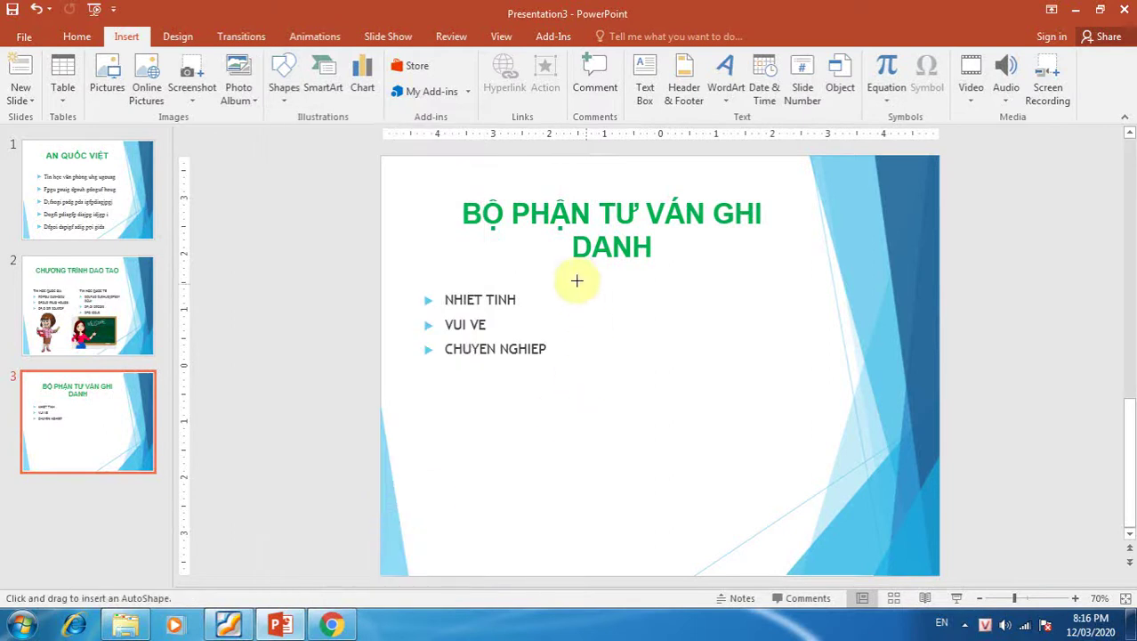
{"action": "left_click_drag", "start_coordinate": [570, 288], "coordinate": [796, 384]}
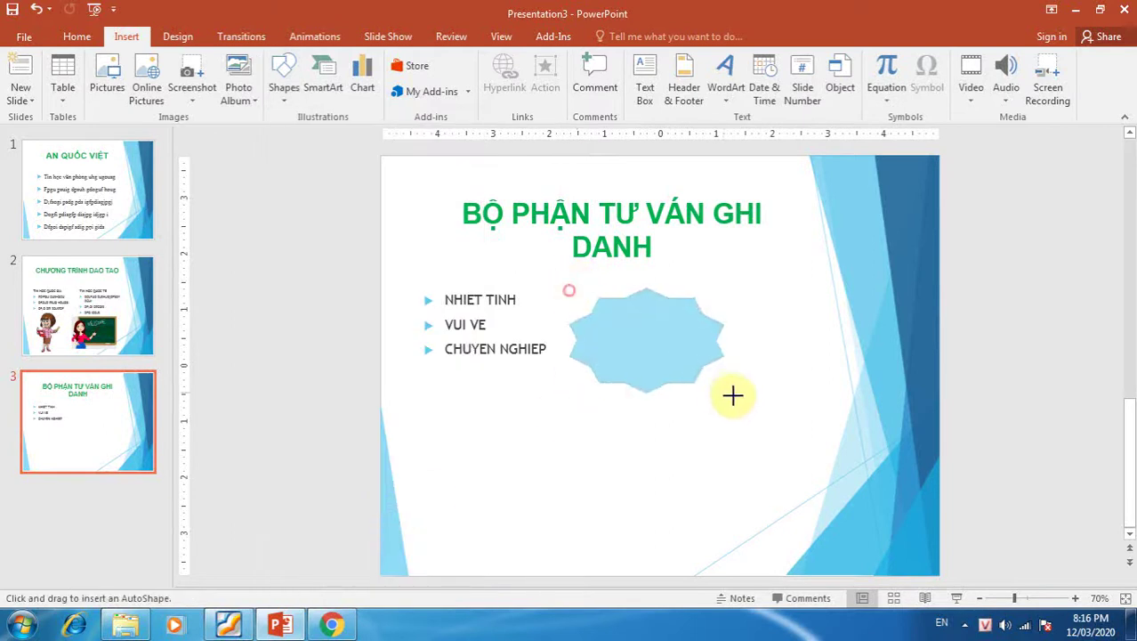
{"action": "left_click_drag", "start_coordinate": [655, 323], "coordinate": [656, 312]}
Put the text 'S LIU OLIUH OU HO HP' inside the star and nudge it beside the bullets
{"action": "right_click", "coordinate": [656, 317]}
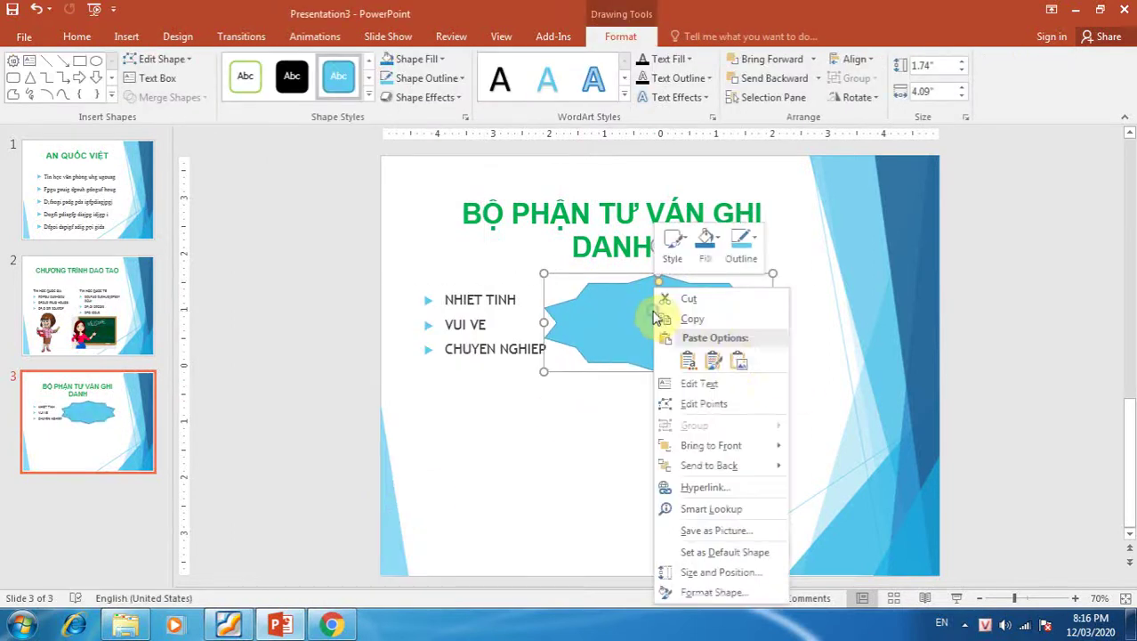
{"action": "left_click", "coordinate": [701, 384]}
{"action": "type", "text": "S"}
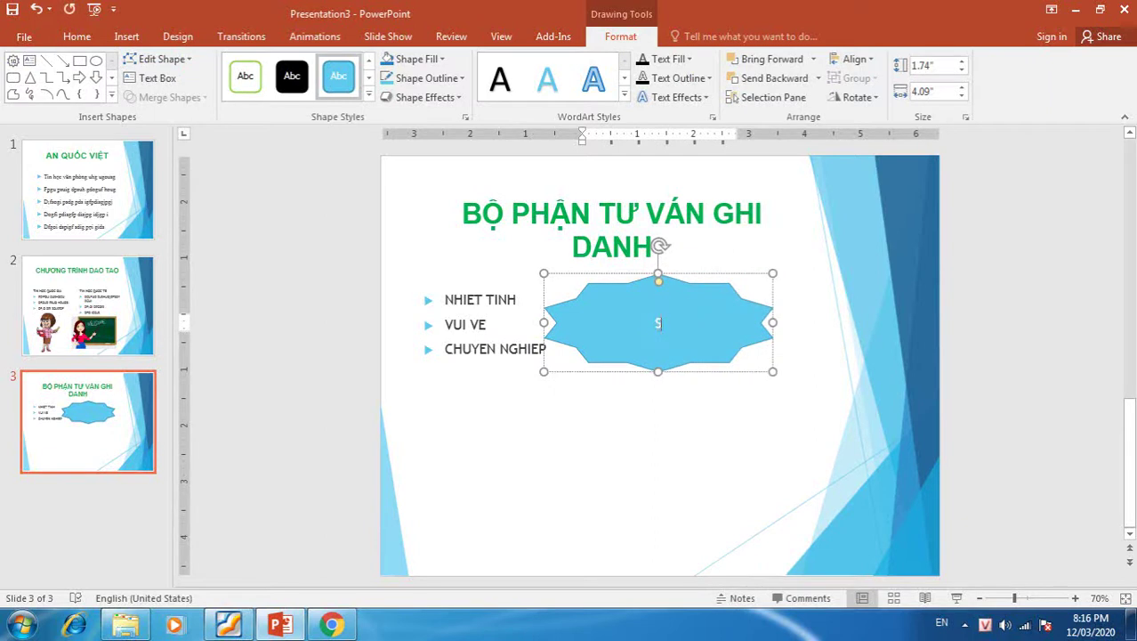
{"action": "type", "text": " LIU OLIUH OU HO HP"}
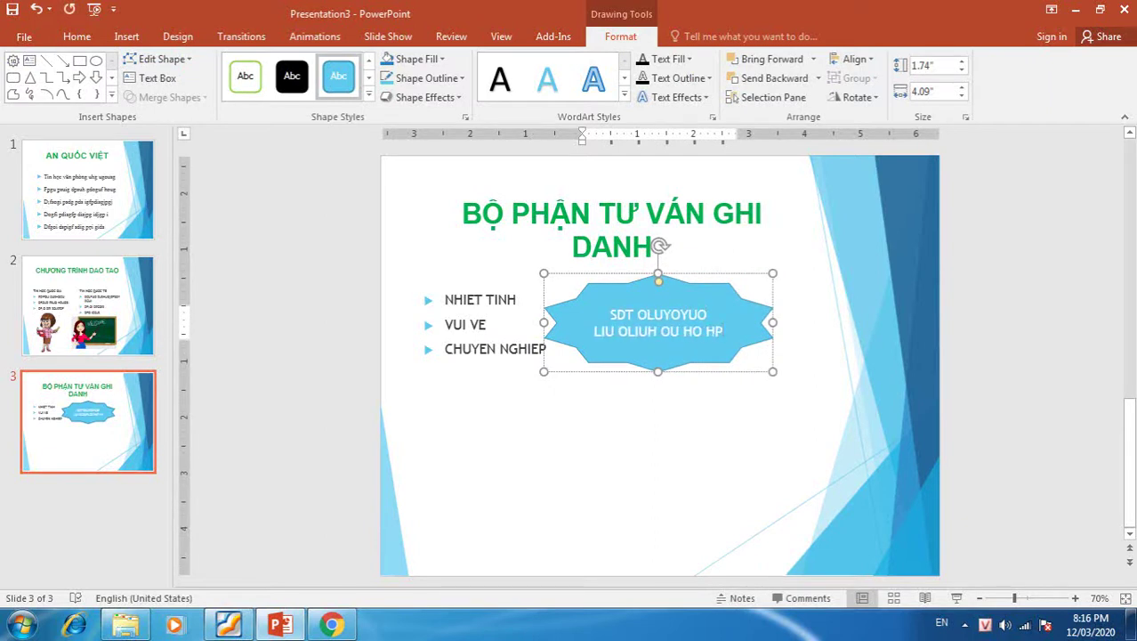
{"action": "left_click_drag", "start_coordinate": [712, 283], "coordinate": [709, 275]}
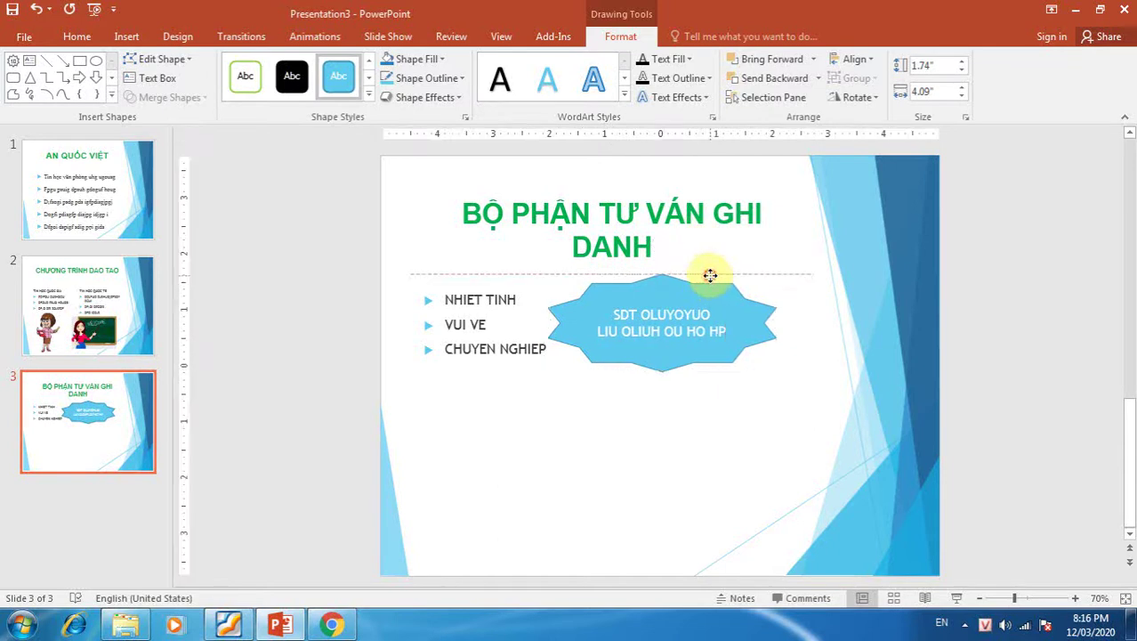
{"action": "left_click", "coordinate": [631, 452]}
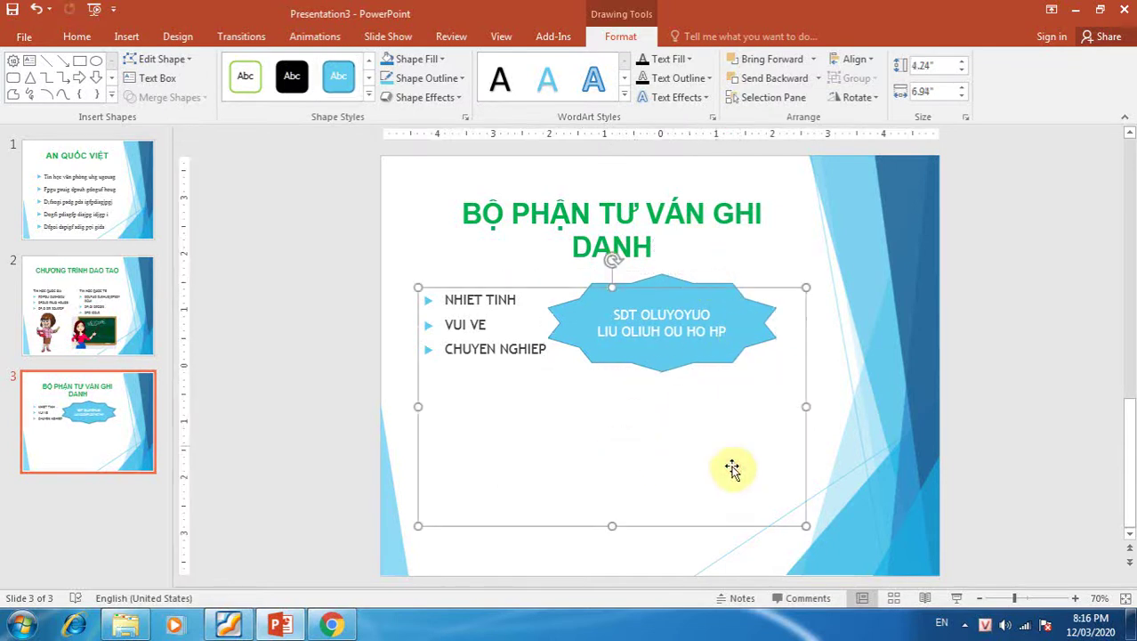
{"action": "left_click", "coordinate": [841, 392]}
Run a Google Images search for 'nhân viên tư vấn' in Chrome
{"action": "left_click", "coordinate": [331, 623]}
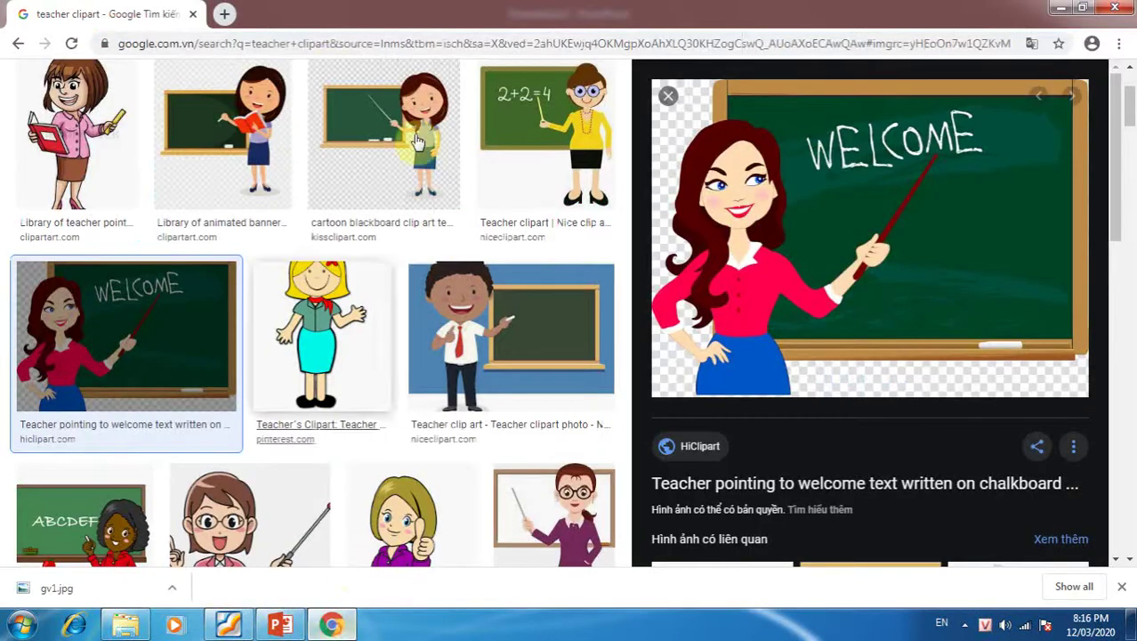
{"action": "scroll", "coordinate": [1130, 107], "scroll_direction": "up", "scroll_amount": 3}
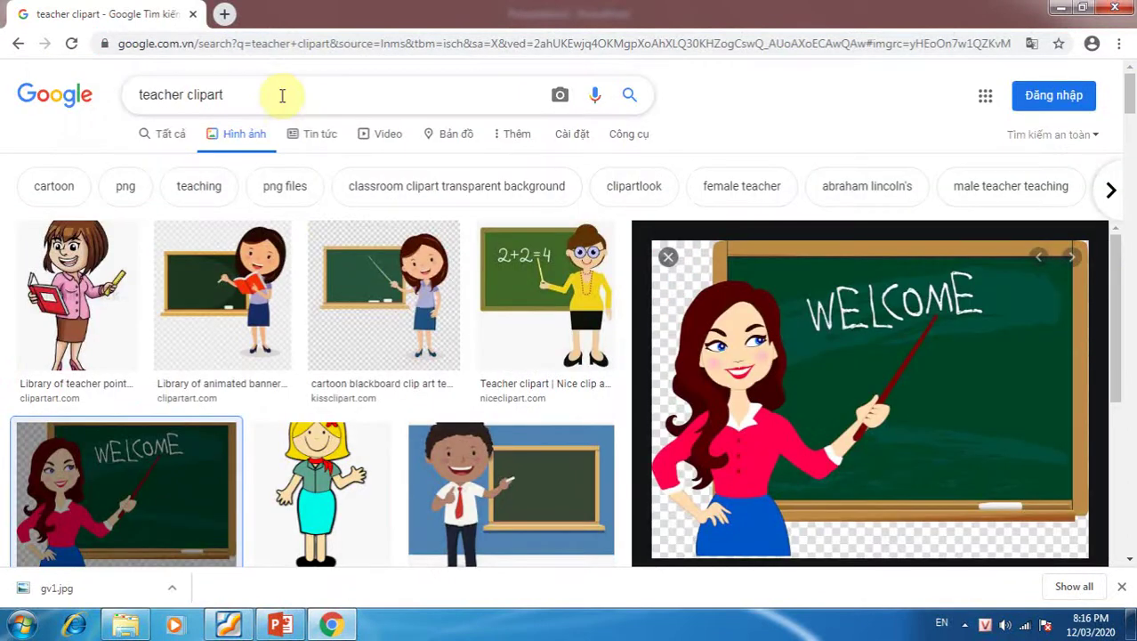
{"action": "left_click", "coordinate": [282, 96]}
{"action": "type", "text": "n"}
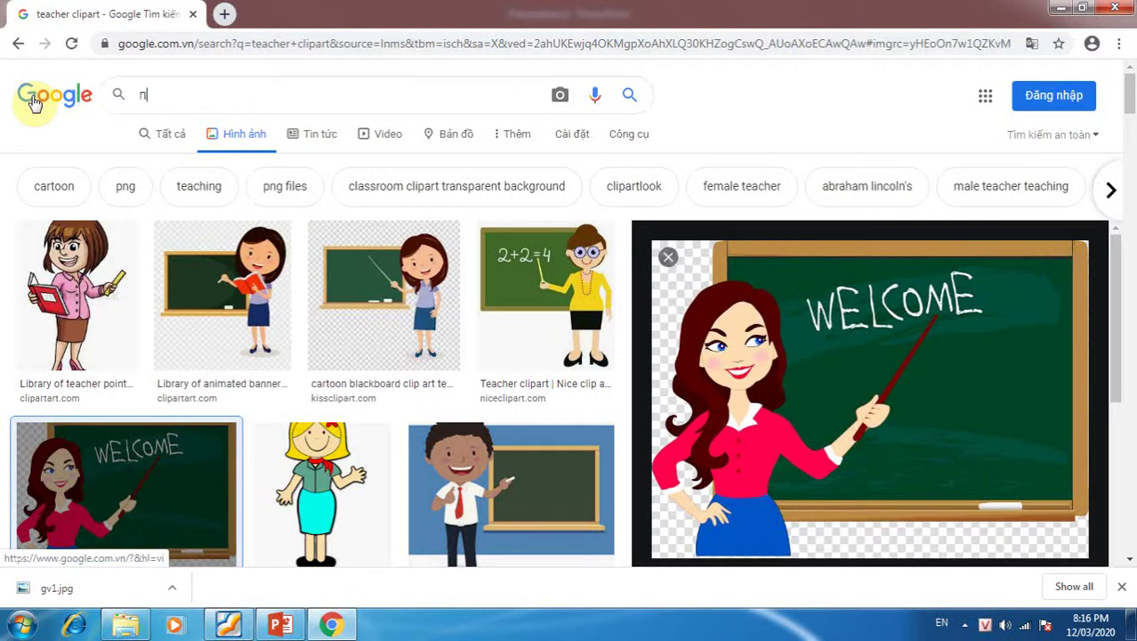
{"action": "type", "text": "han vie"}
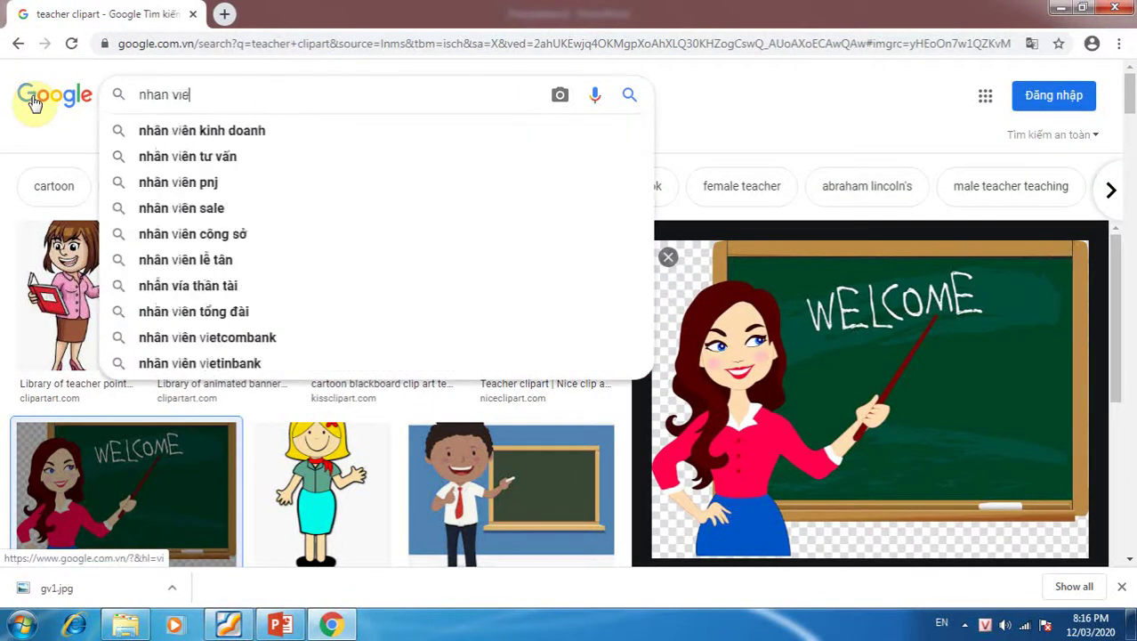
{"action": "left_click", "coordinate": [210, 157]}
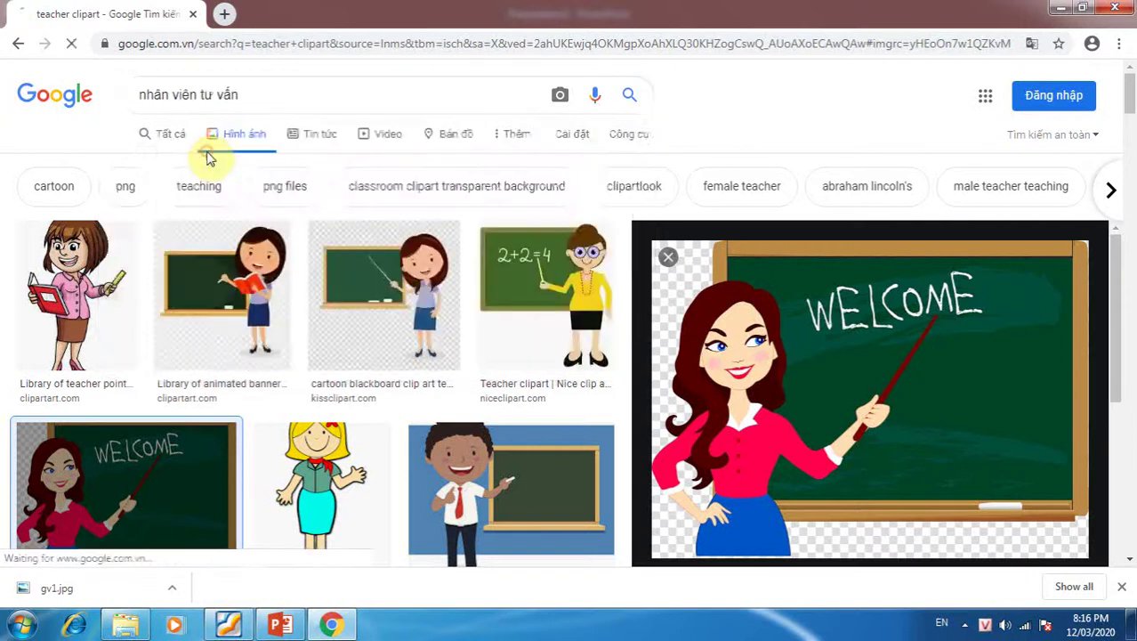
{"action": "left_click", "coordinate": [1126, 588]}
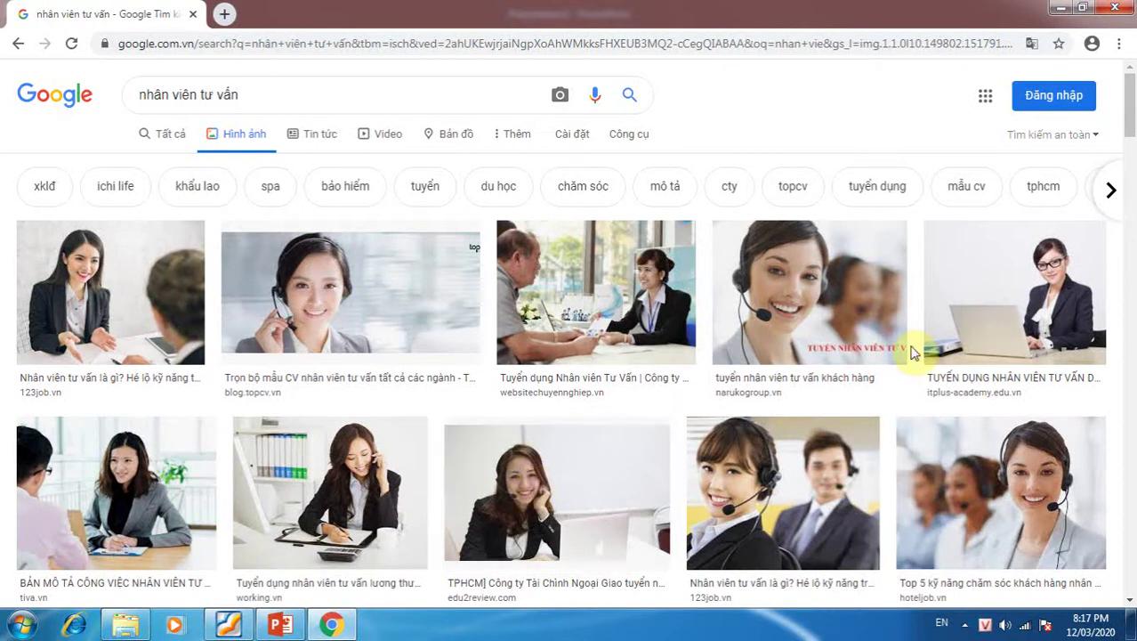
Copy the first smiling consultant photo and return to slide 3 in PowerPoint
{"action": "left_click", "coordinate": [150, 317]}
{"action": "scroll", "coordinate": [701, 205], "scroll_direction": "down", "scroll_amount": 2}
{"action": "right_click", "coordinate": [687, 187]}
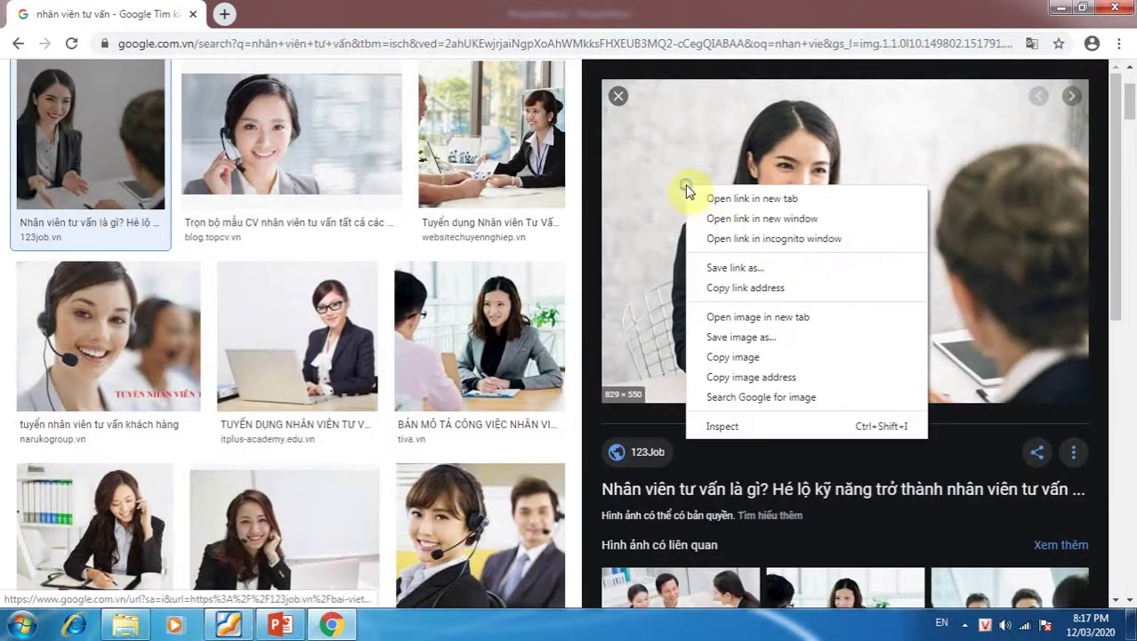
{"action": "left_click", "coordinate": [756, 357]}
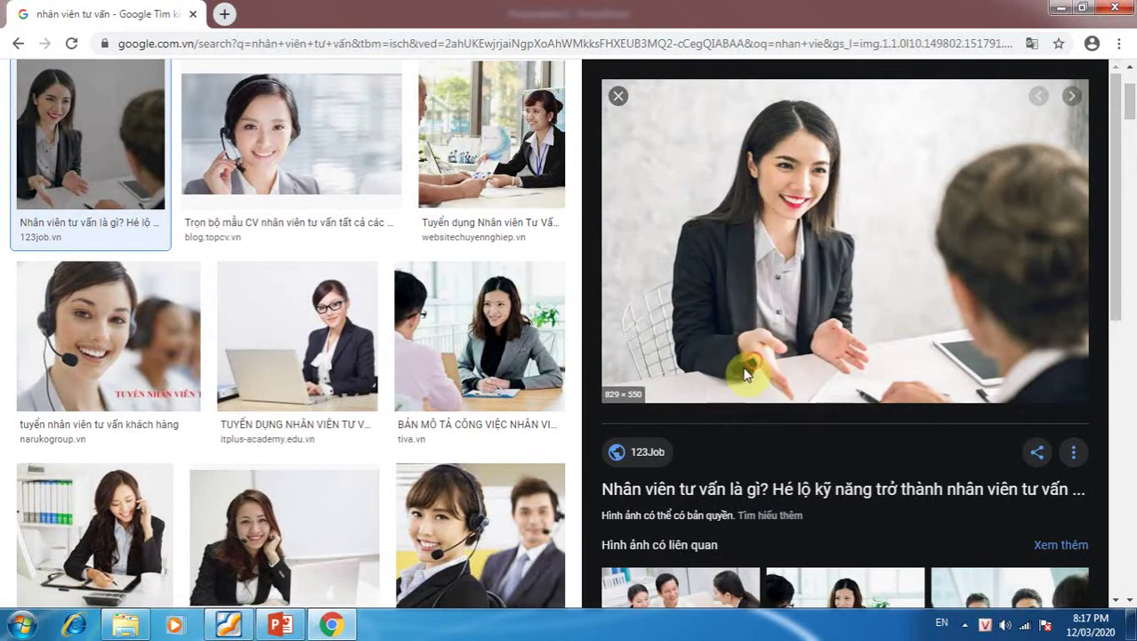
{"action": "left_click", "coordinate": [281, 624]}
{"action": "left_click", "coordinate": [563, 489]}
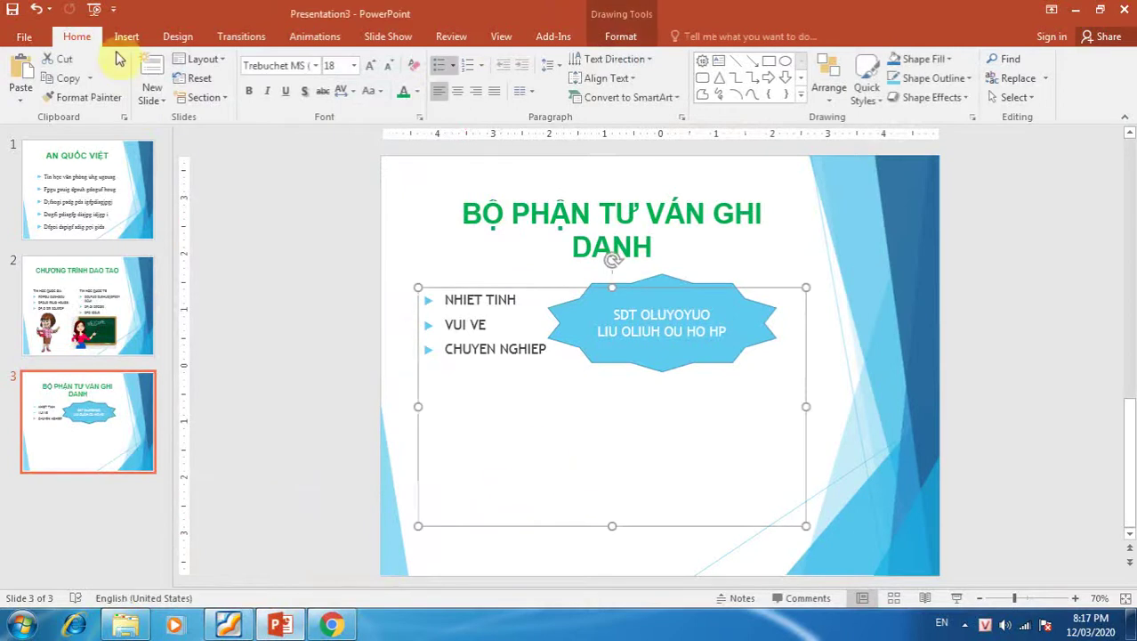
Paste the consultant photo onto slide 3, shrink it and place it at the lower right
{"action": "left_click", "coordinate": [20, 80]}
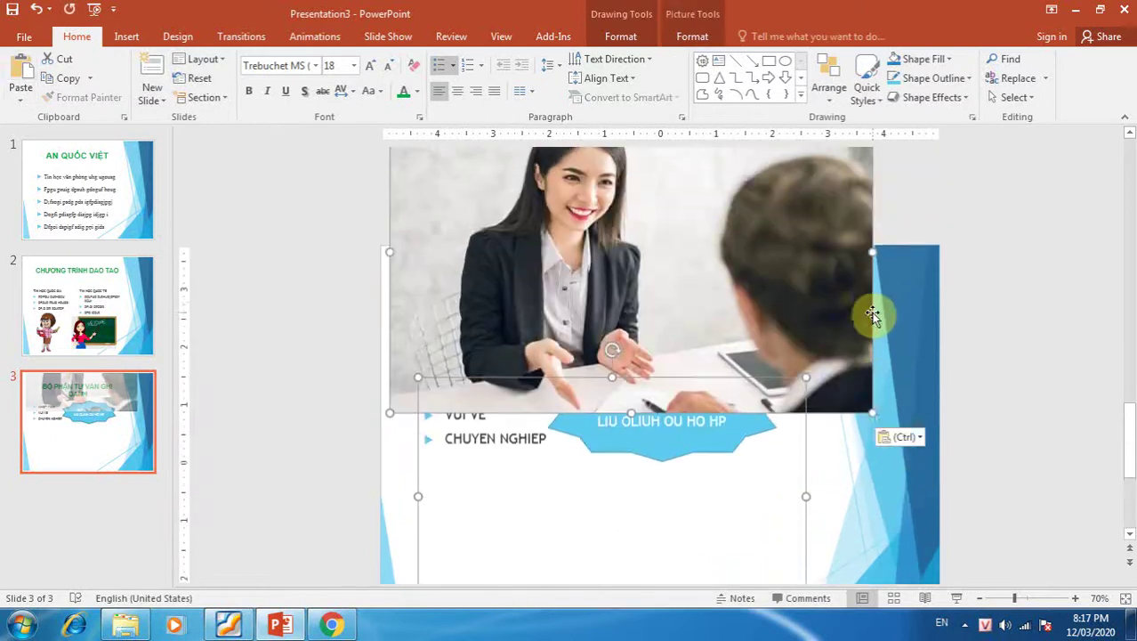
{"action": "left_click_drag", "start_coordinate": [763, 240], "coordinate": [772, 336]}
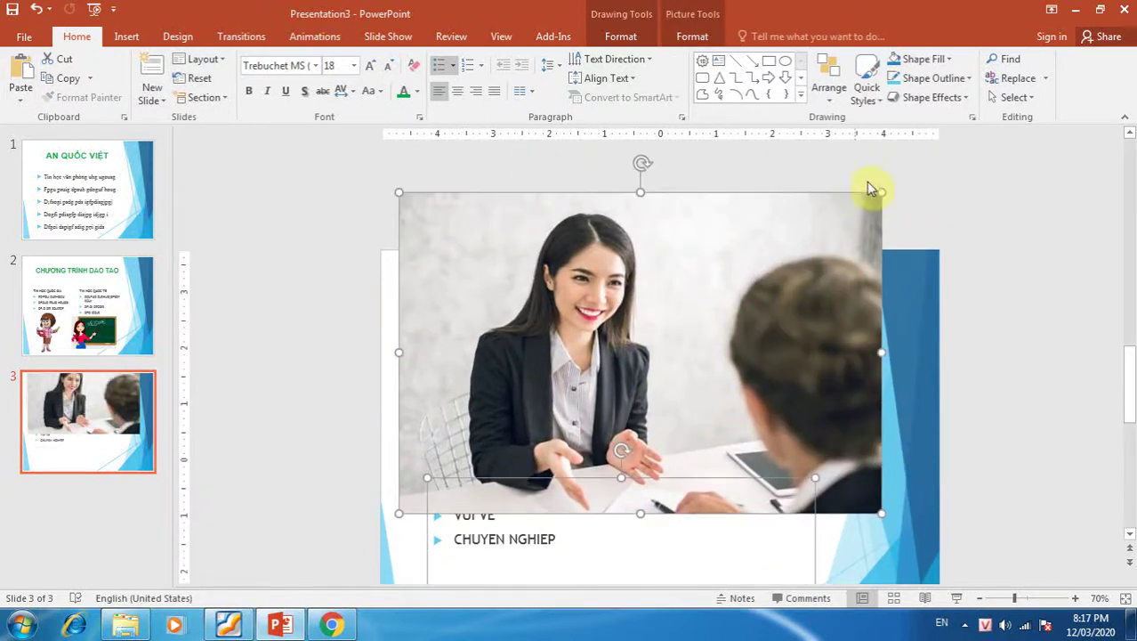
{"action": "left_click_drag", "start_coordinate": [879, 190], "coordinate": [659, 236]}
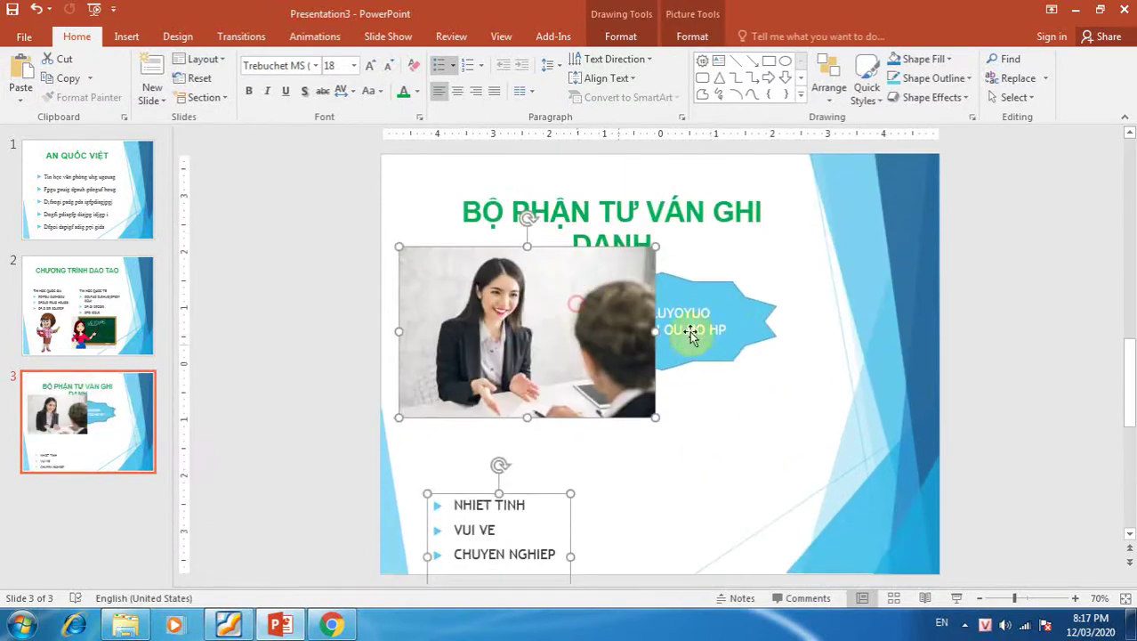
{"action": "left_click", "coordinate": [744, 315]}
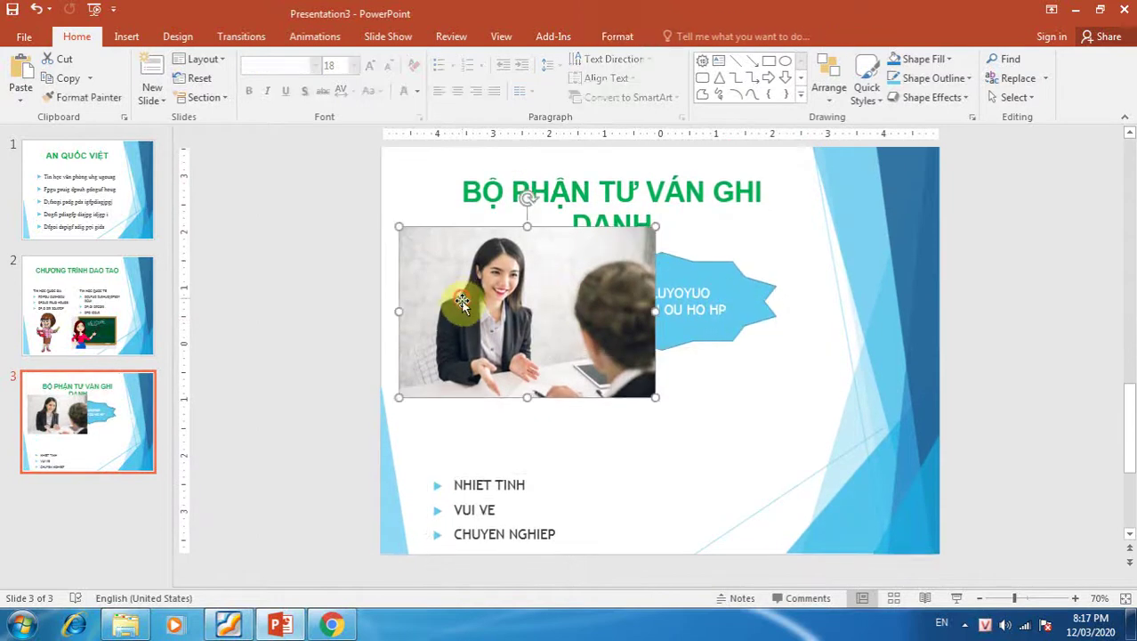
{"action": "mouse_move", "coordinate": [471, 296]}
{"action": "left_mouse_down"}
{"action": "mouse_move", "coordinate": [572, 389]}
{"action": "mouse_move", "coordinate": [764, 525]}
{"action": "left_mouse_up"}
Raise the bullet list beside the star, nudge the star right, and shift the photo left
{"action": "left_click", "coordinate": [513, 472]}
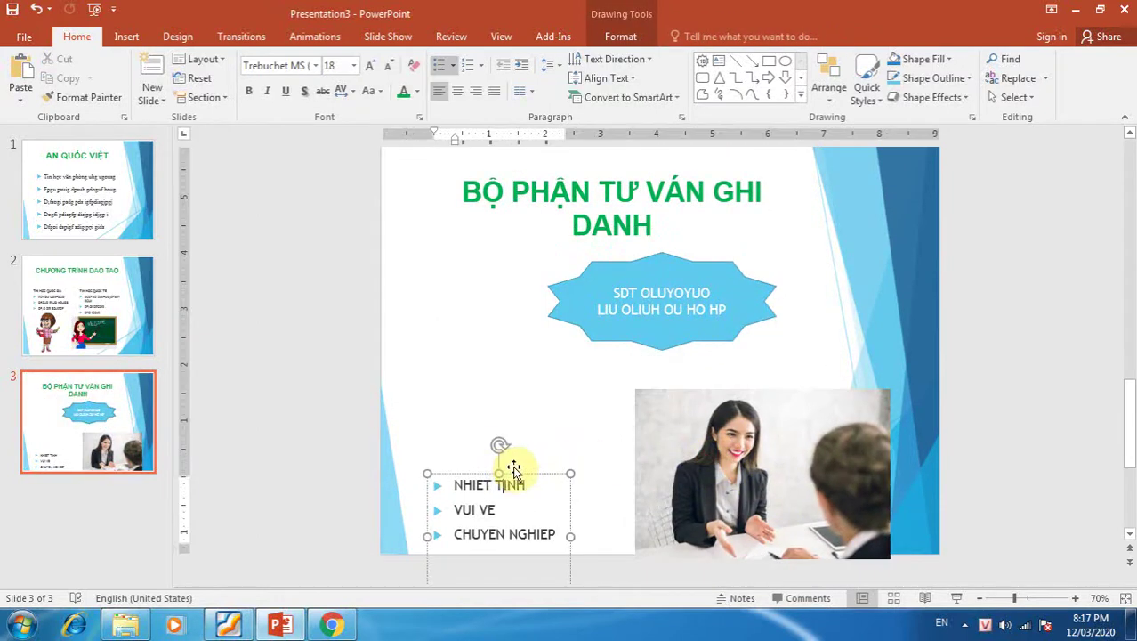
{"action": "left_click_drag", "start_coordinate": [517, 472], "coordinate": [552, 258]}
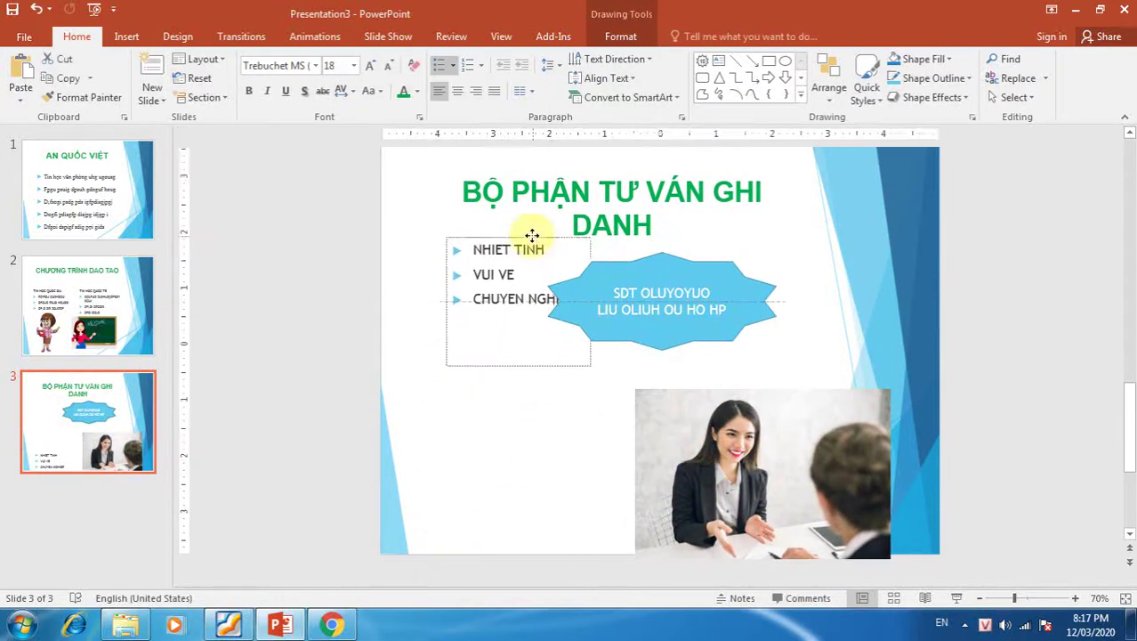
{"action": "left_click", "coordinate": [718, 325]}
{"action": "left_click_drag", "start_coordinate": [732, 267], "coordinate": [764, 263]}
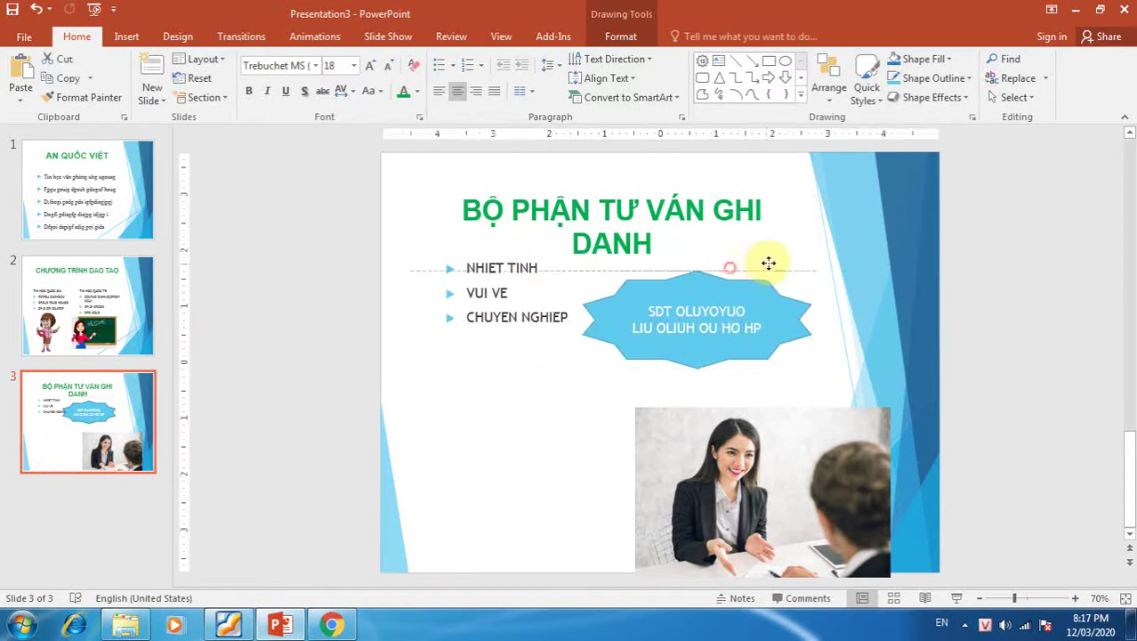
{"action": "left_click_drag", "start_coordinate": [763, 454], "coordinate": [662, 432]}
{"action": "left_click", "coordinate": [852, 427]}
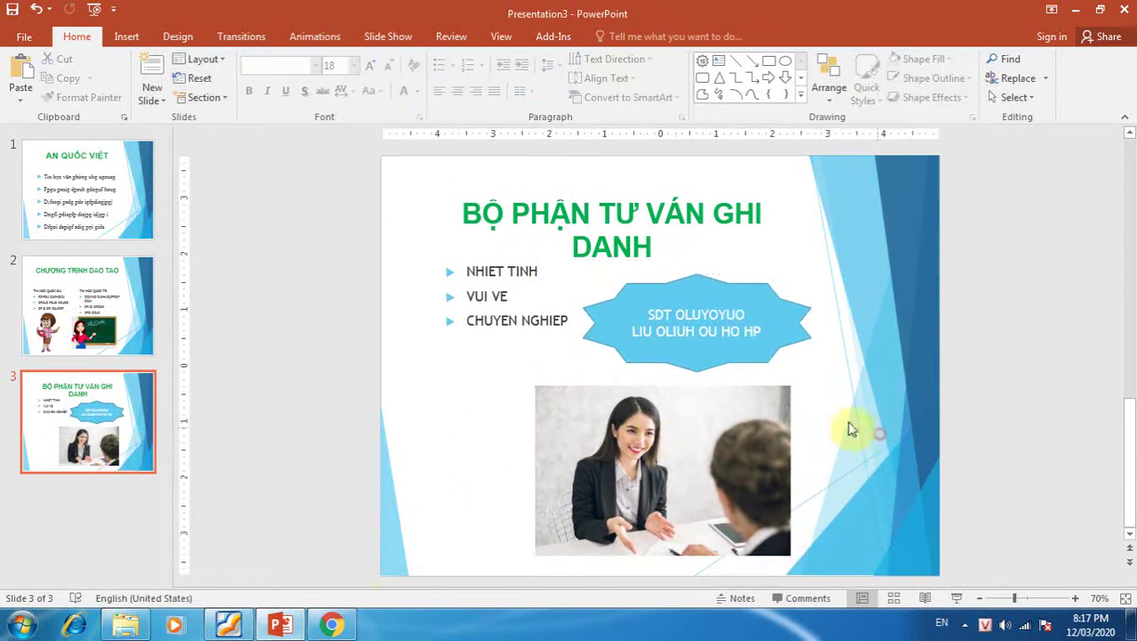
{"action": "left_click", "coordinate": [331, 624]}
Save the previewed consultant photo to Downloads as nv1.jpg and close the preview
{"action": "right_click", "coordinate": [670, 173]}
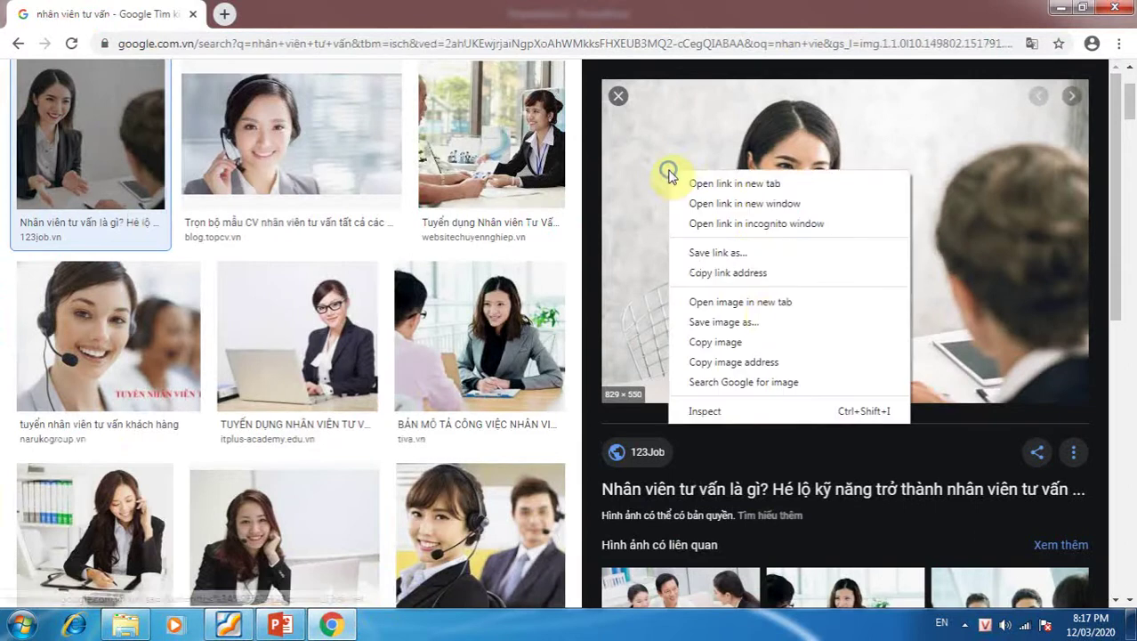
{"action": "left_click", "coordinate": [725, 323]}
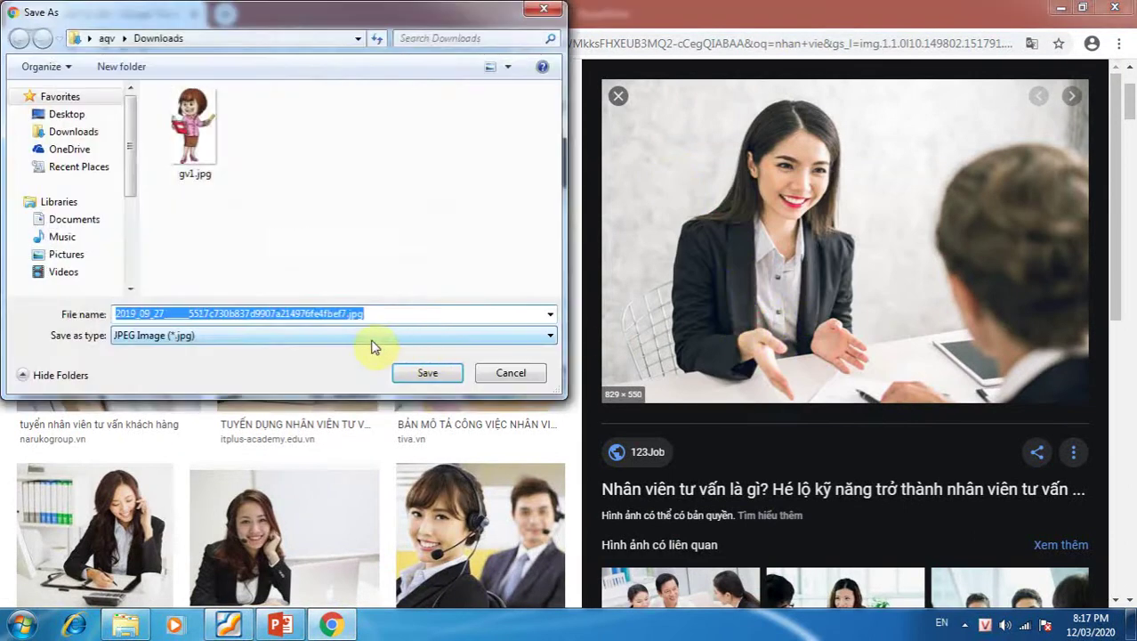
{"action": "type", "text": "nv1"}
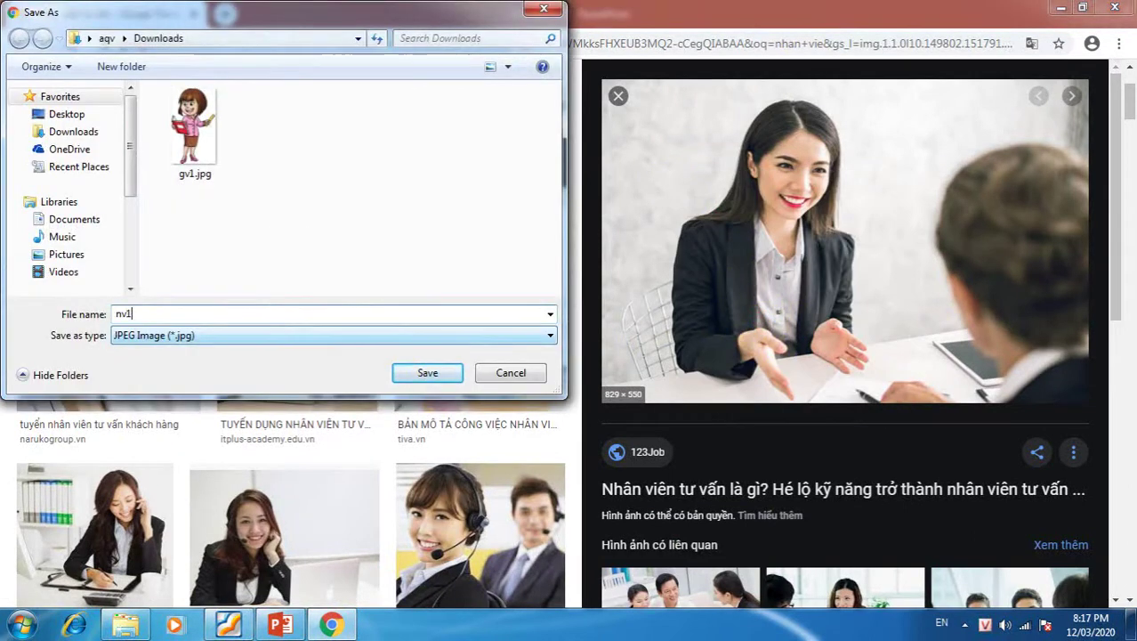
{"action": "left_click", "coordinate": [415, 379]}
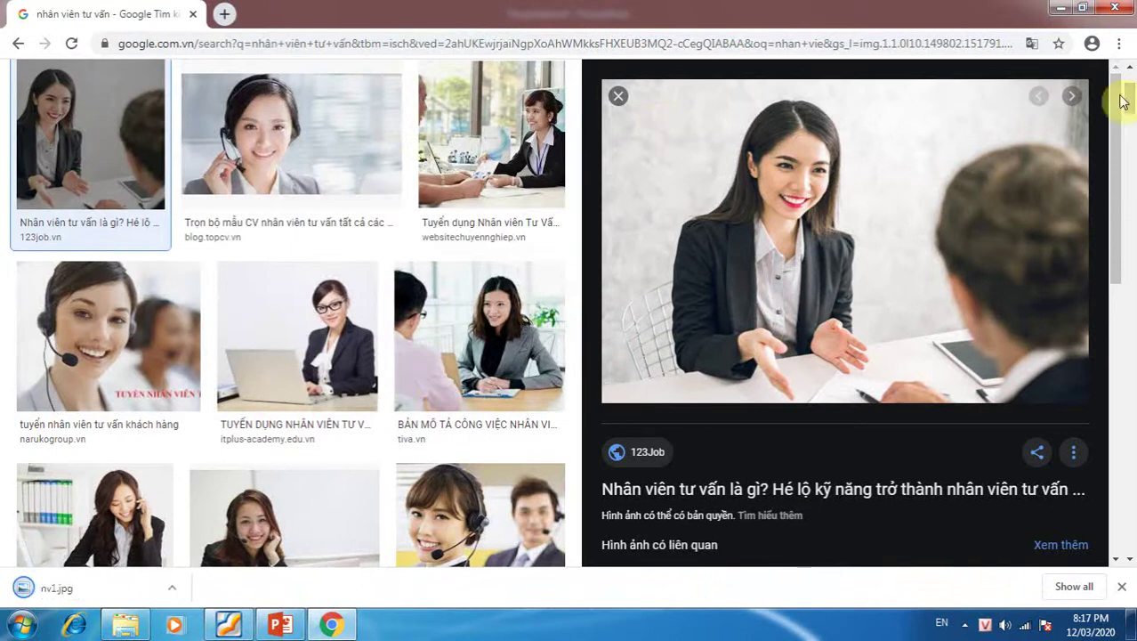
{"action": "left_click", "coordinate": [618, 95]}
Replace the image search query with 'teacher' and run the search
{"action": "scroll", "coordinate": [398, 187], "scroll_direction": "up", "scroll_amount": 2}
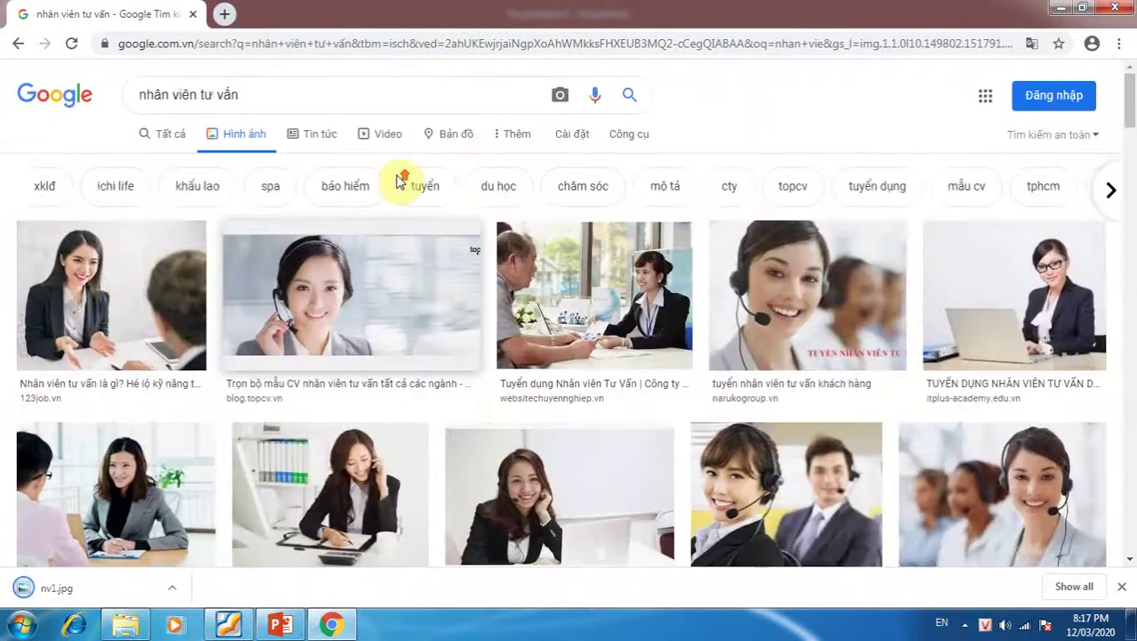
{"action": "left_click_drag", "start_coordinate": [281, 96], "coordinate": [63, 94]}
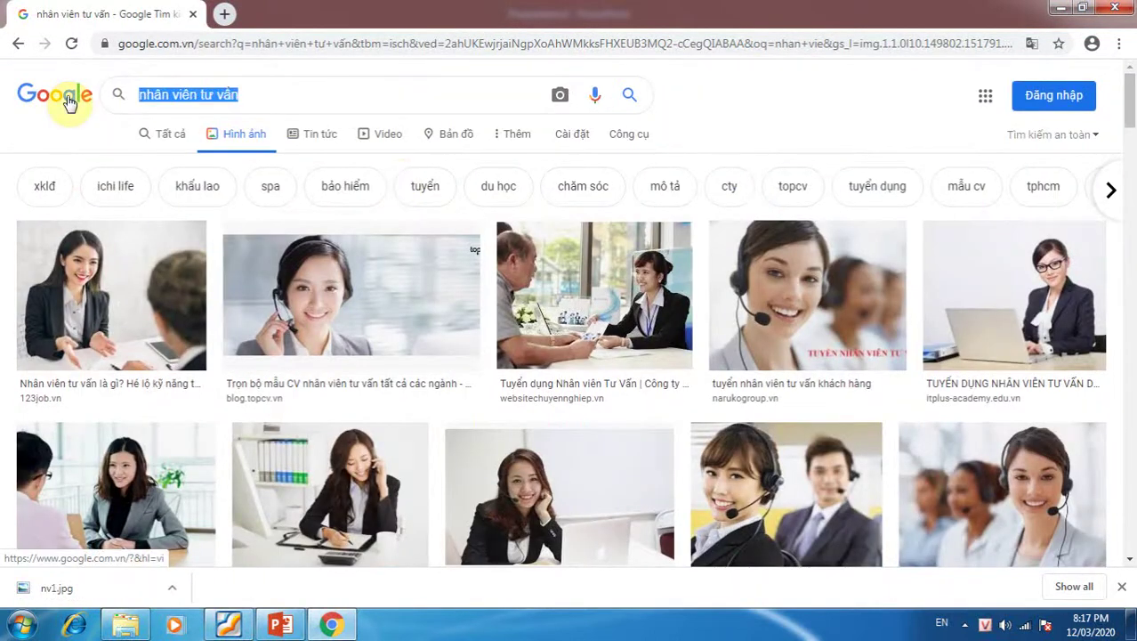
{"action": "type", "text": "thay"}
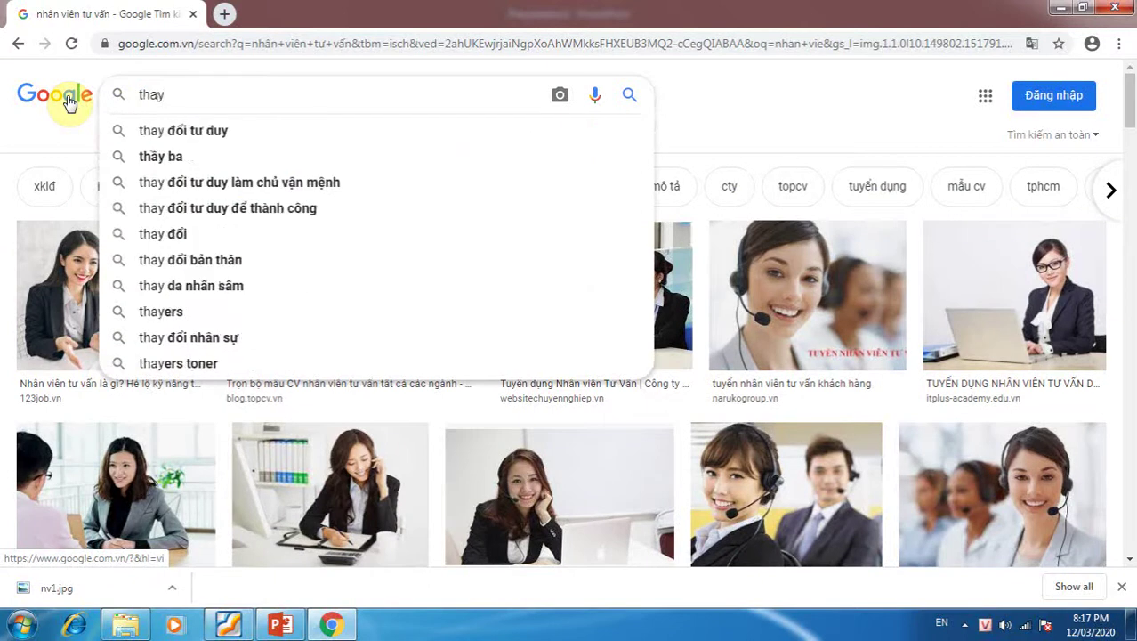
{"action": "key", "text": "BackSpace"}
{"action": "key", "text": "BackSpace"}
{"action": "key", "text": "BackSpace"}
{"action": "type", "text": "t"}
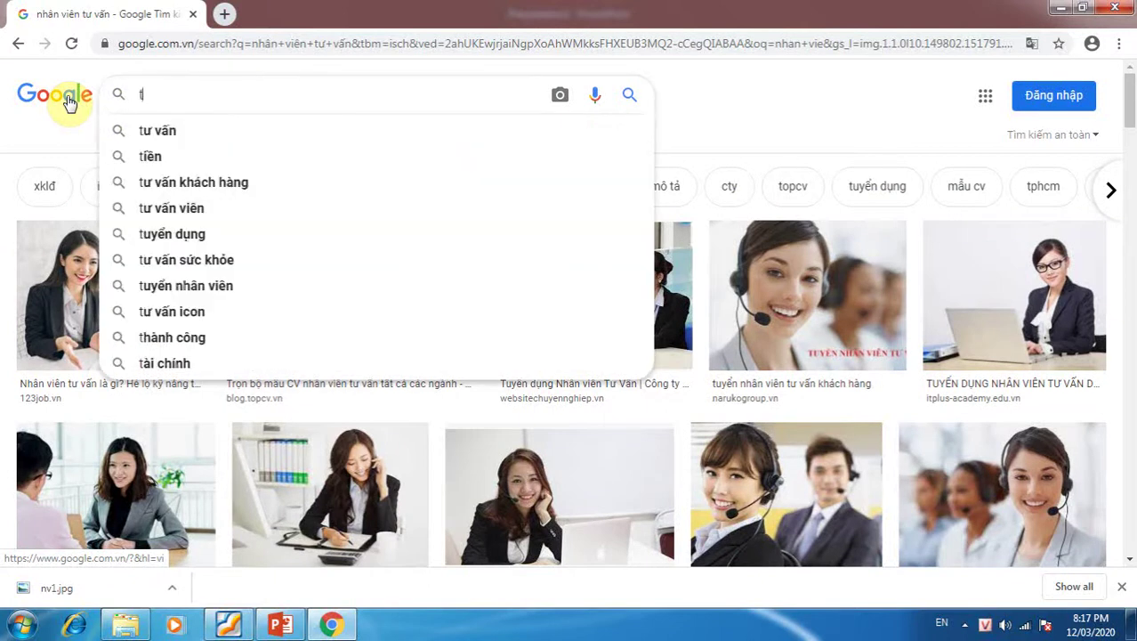
{"action": "type", "text": "eac"}
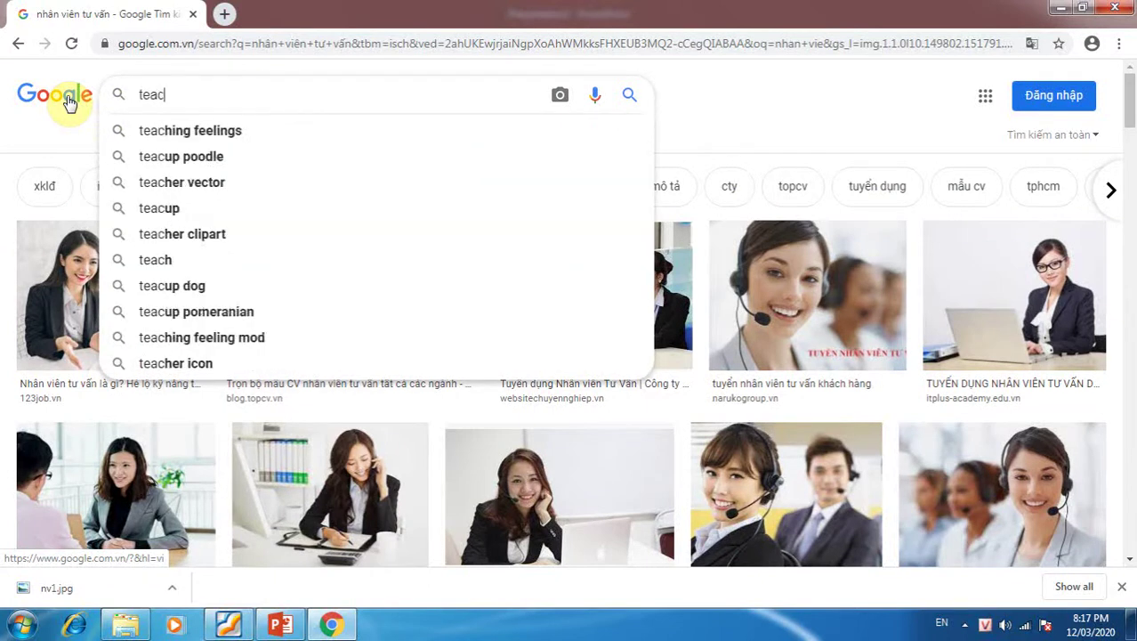
{"action": "type", "text": "her"}
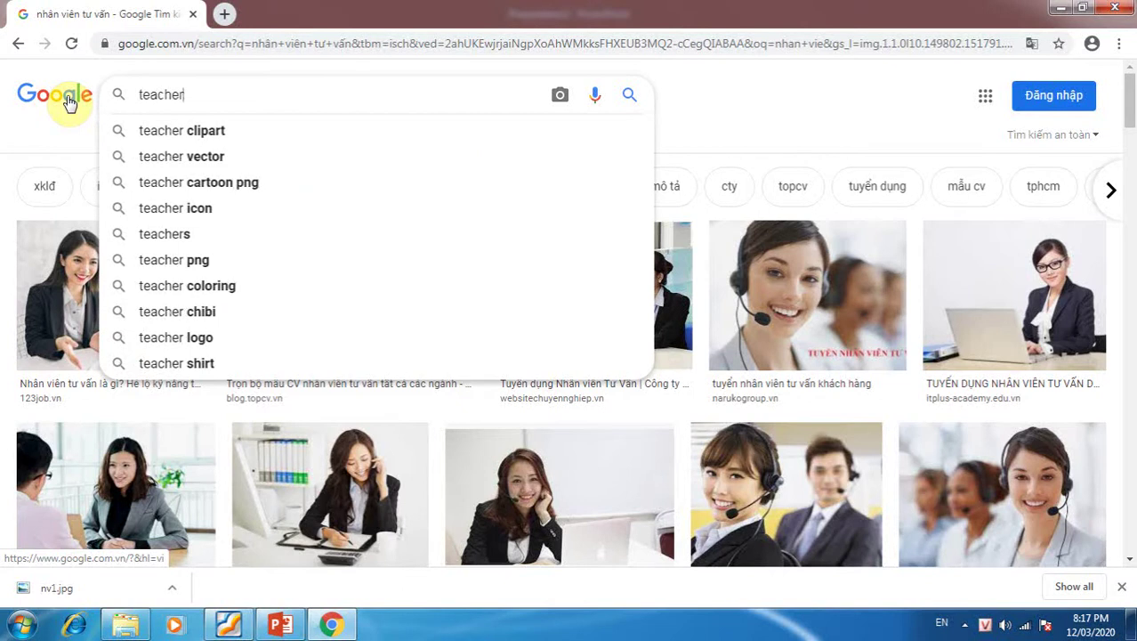
{"action": "key", "text": "Return"}
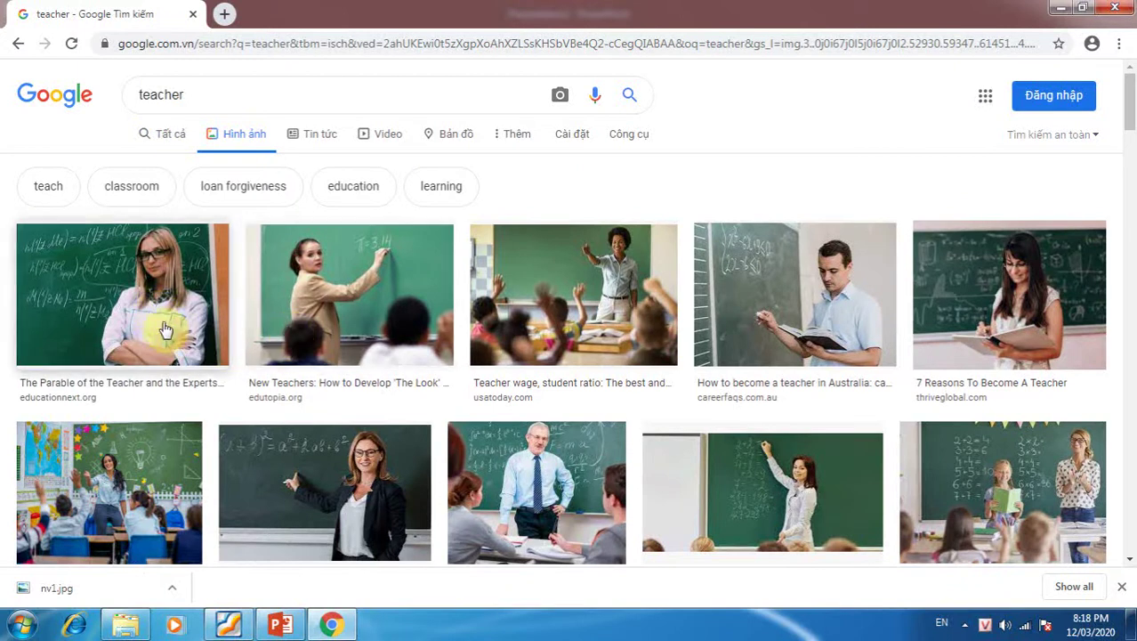
Save the first teacher photo to Downloads as gv2.jpg
{"action": "left_click", "coordinate": [195, 330]}
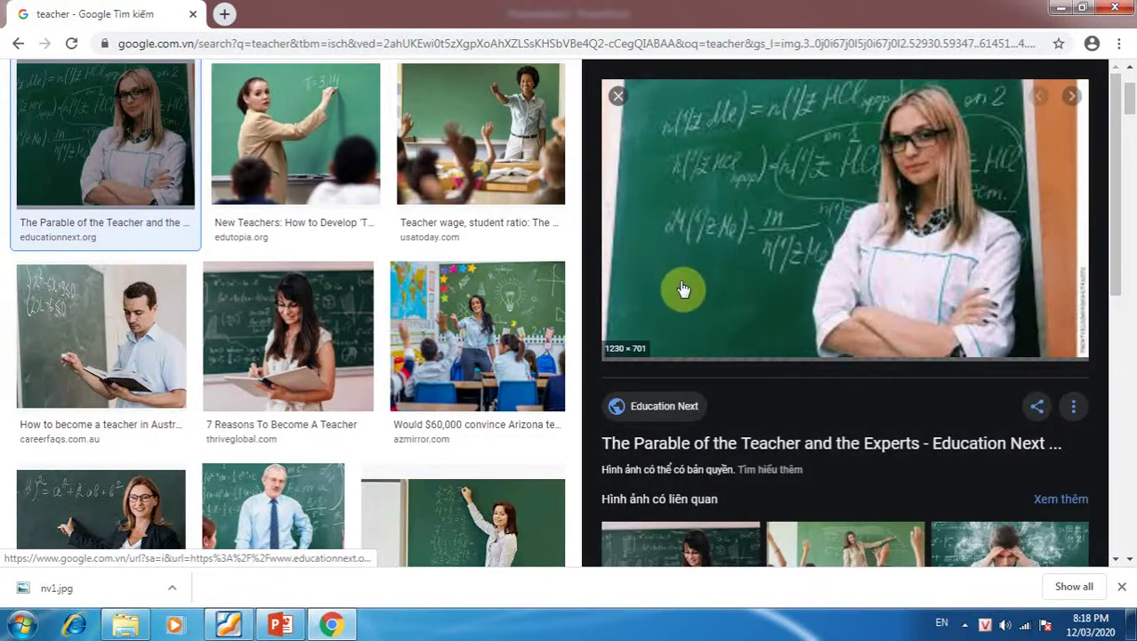
{"action": "right_click", "coordinate": [683, 289]}
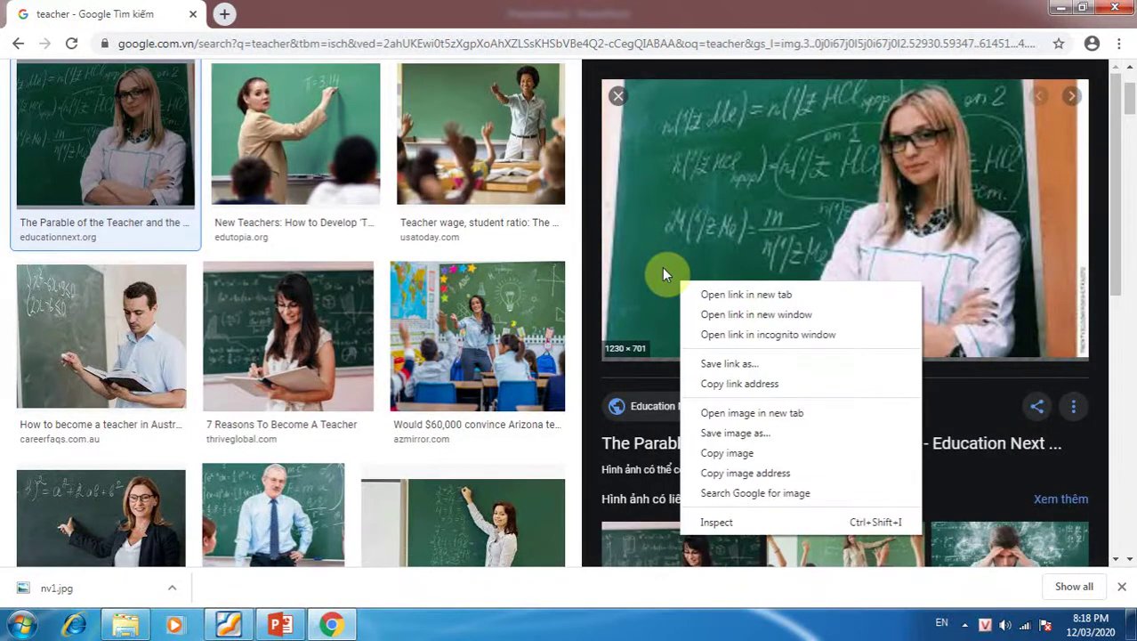
{"action": "left_click", "coordinate": [771, 433]}
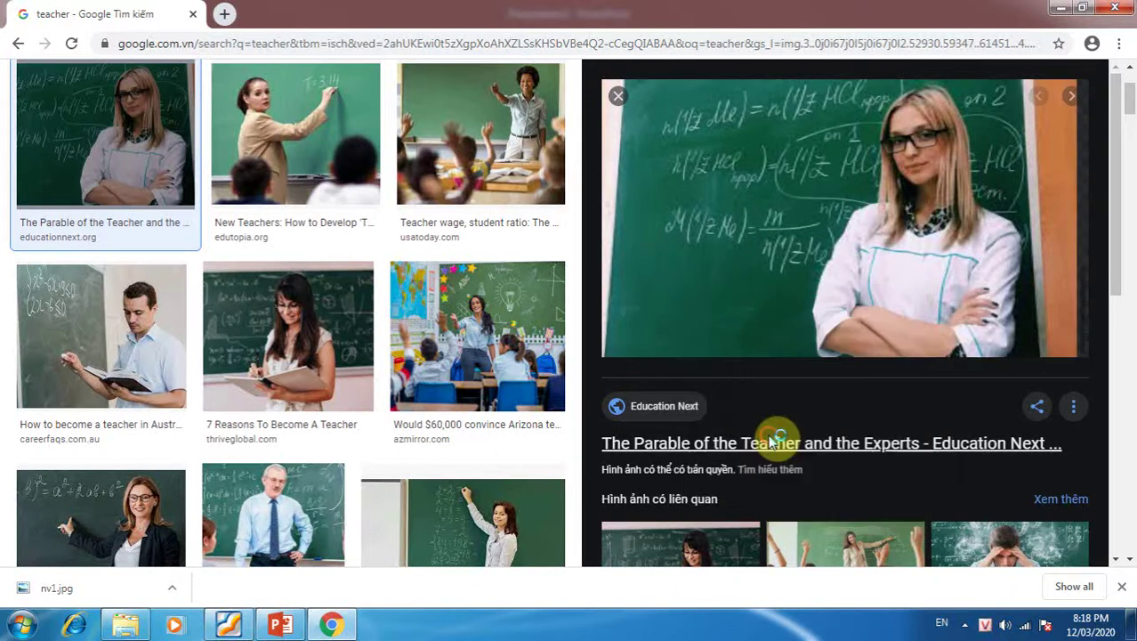
{"action": "type", "text": "gv"}
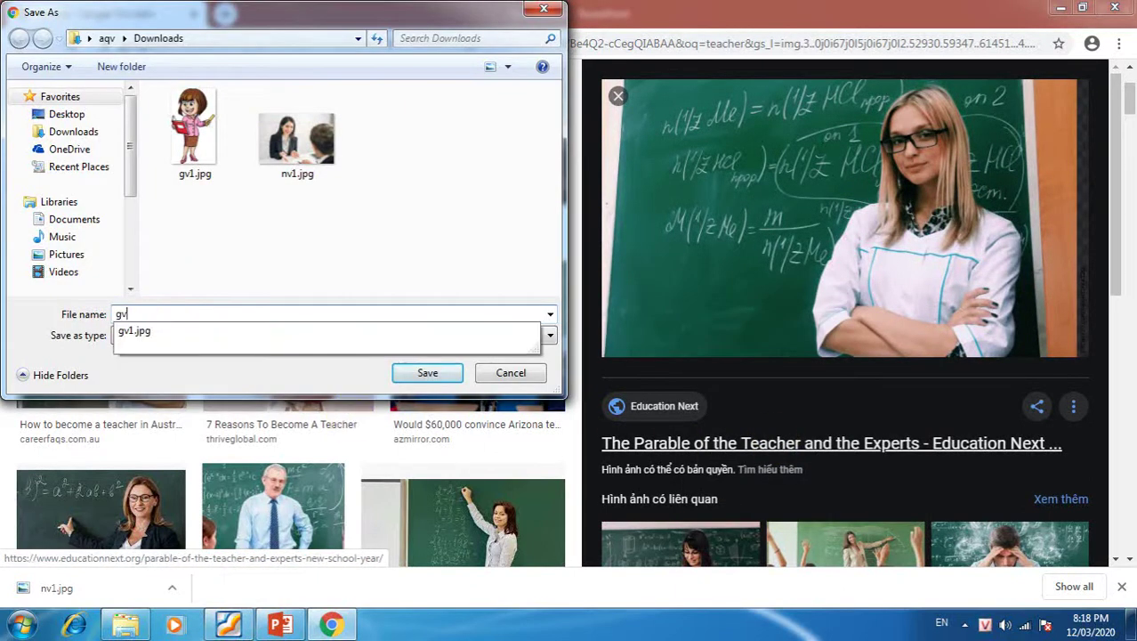
{"action": "type", "text": "2"}
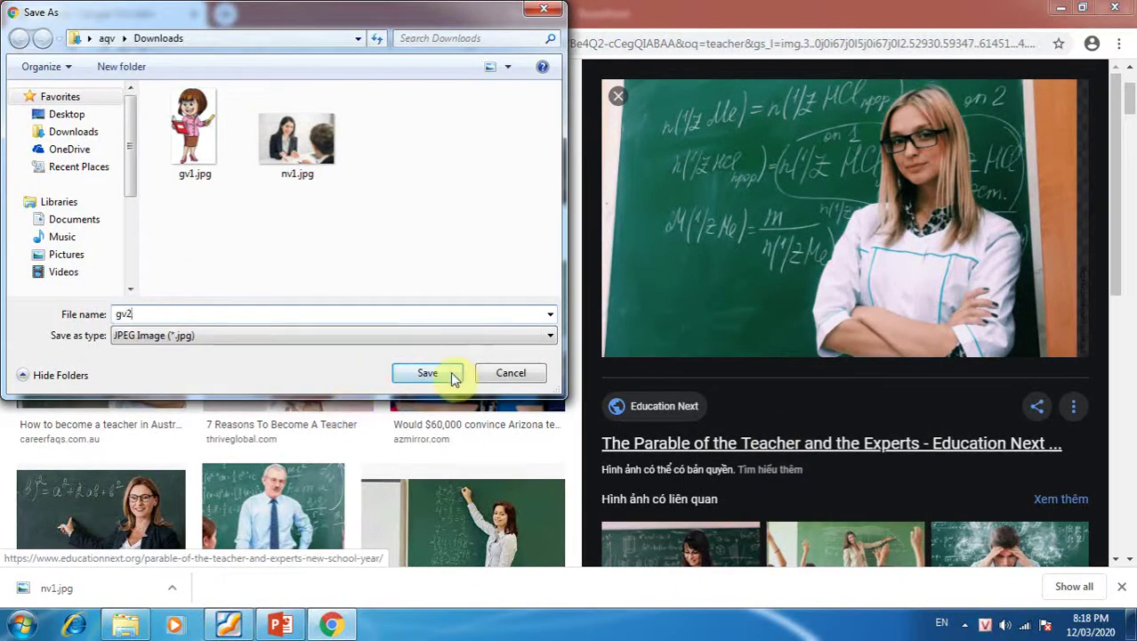
{"action": "left_click", "coordinate": [452, 376]}
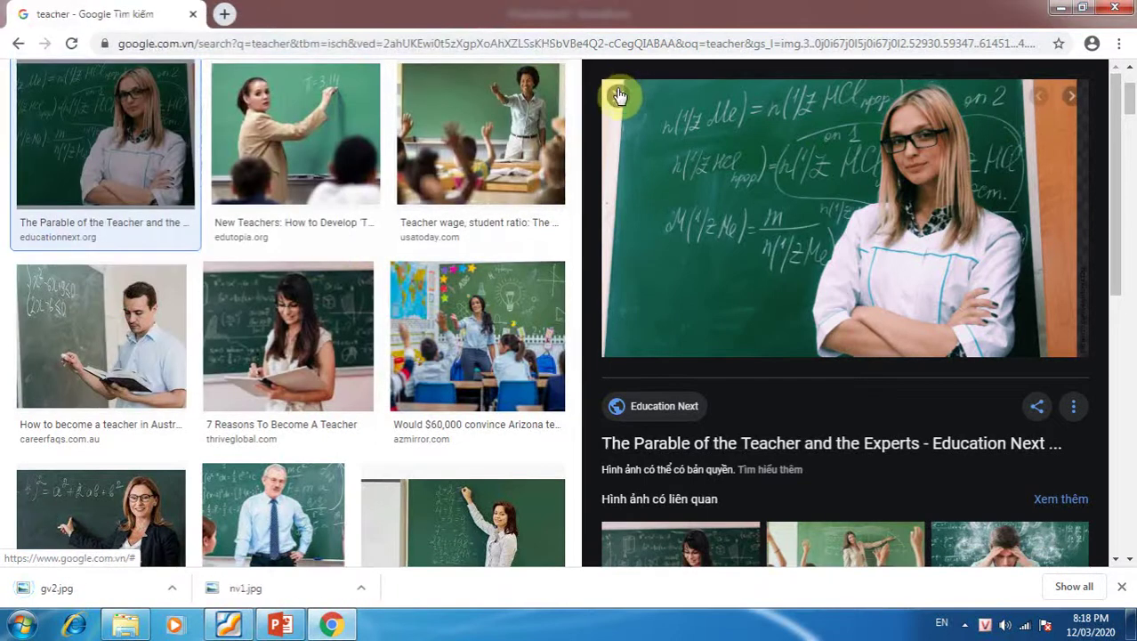
{"action": "left_click", "coordinate": [618, 95]}
Save the 'Roles of a Teacher in the Classroom' image to Downloads as gv3.jpg
{"action": "scroll", "coordinate": [519, 253], "scroll_direction": "up", "scroll_amount": 2}
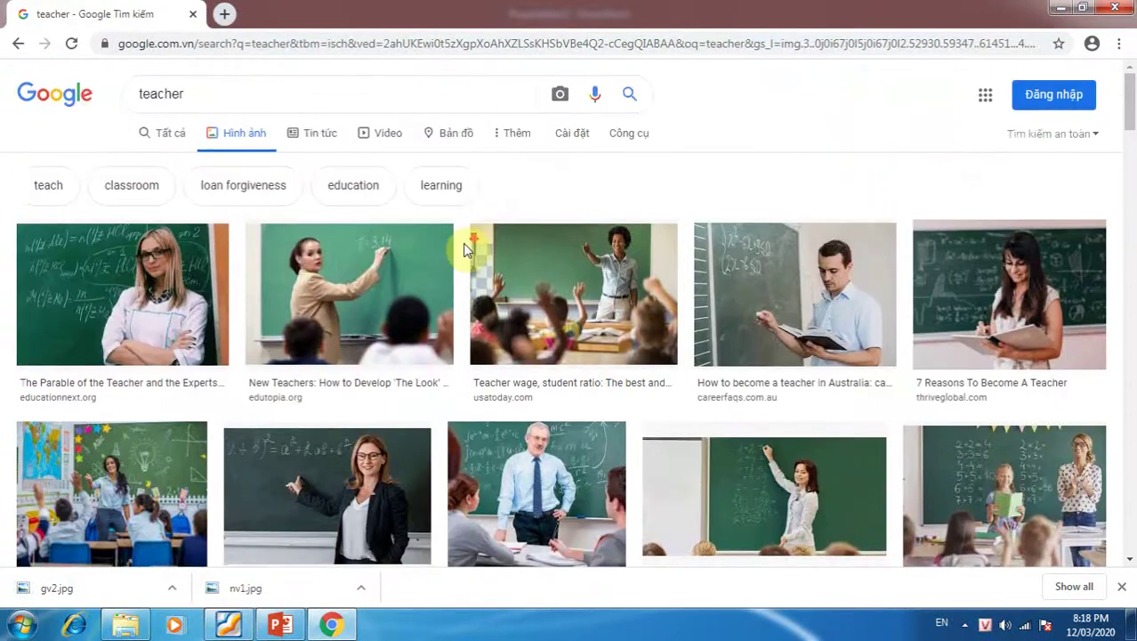
{"action": "scroll", "coordinate": [464, 247], "scroll_direction": "down", "scroll_amount": 2}
{"action": "left_click", "coordinate": [568, 326]}
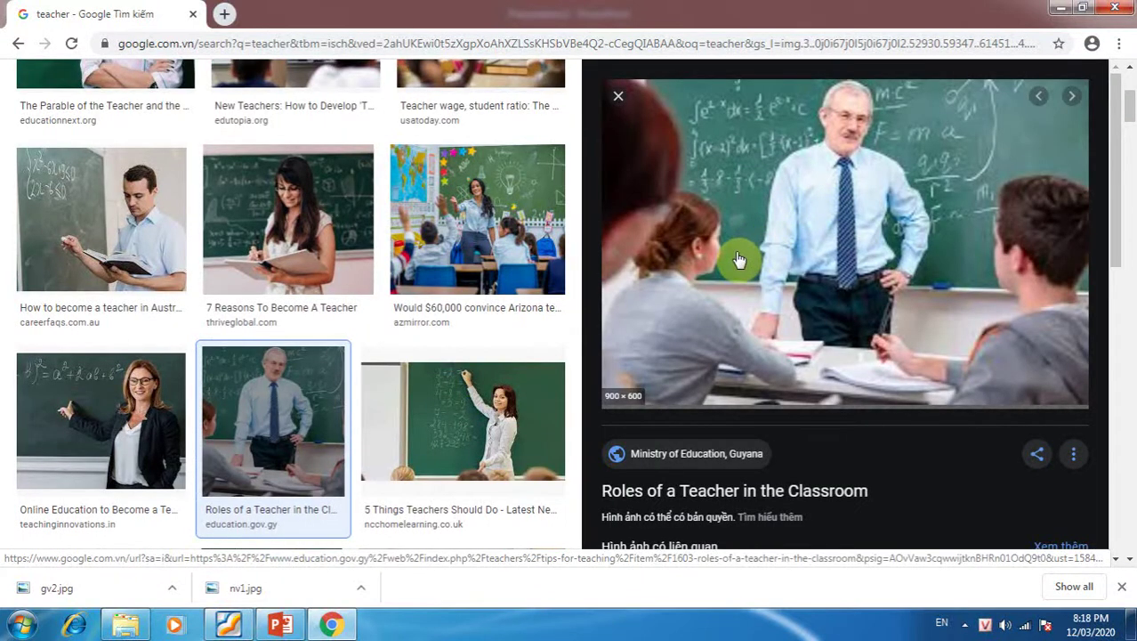
{"action": "right_click", "coordinate": [737, 257]}
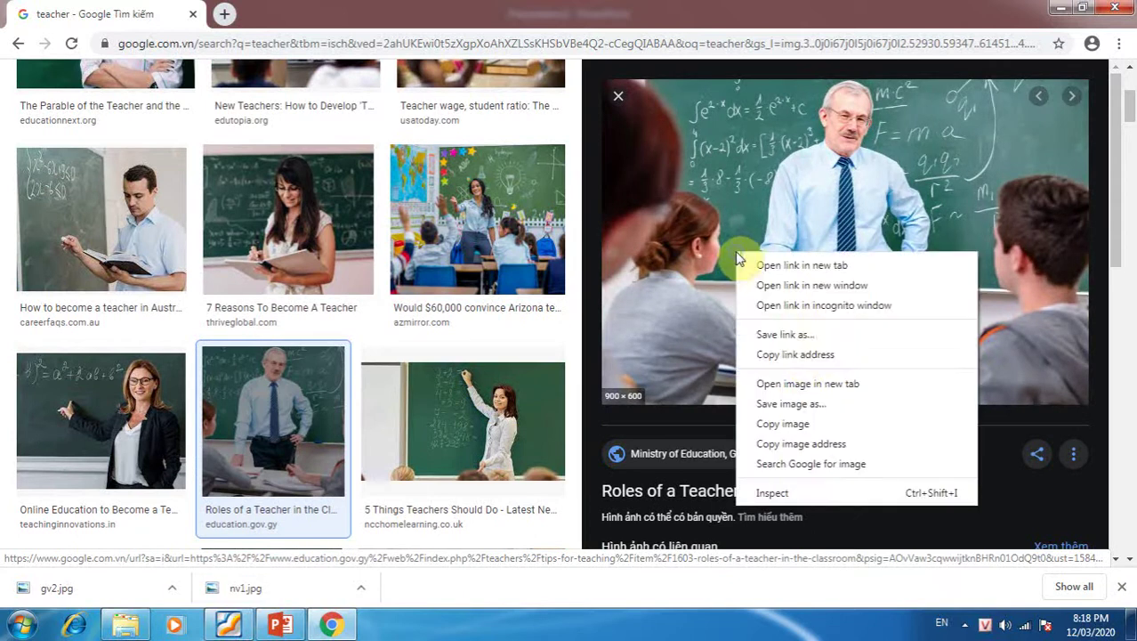
{"action": "left_click", "coordinate": [820, 405]}
{"action": "type", "text": "g"}
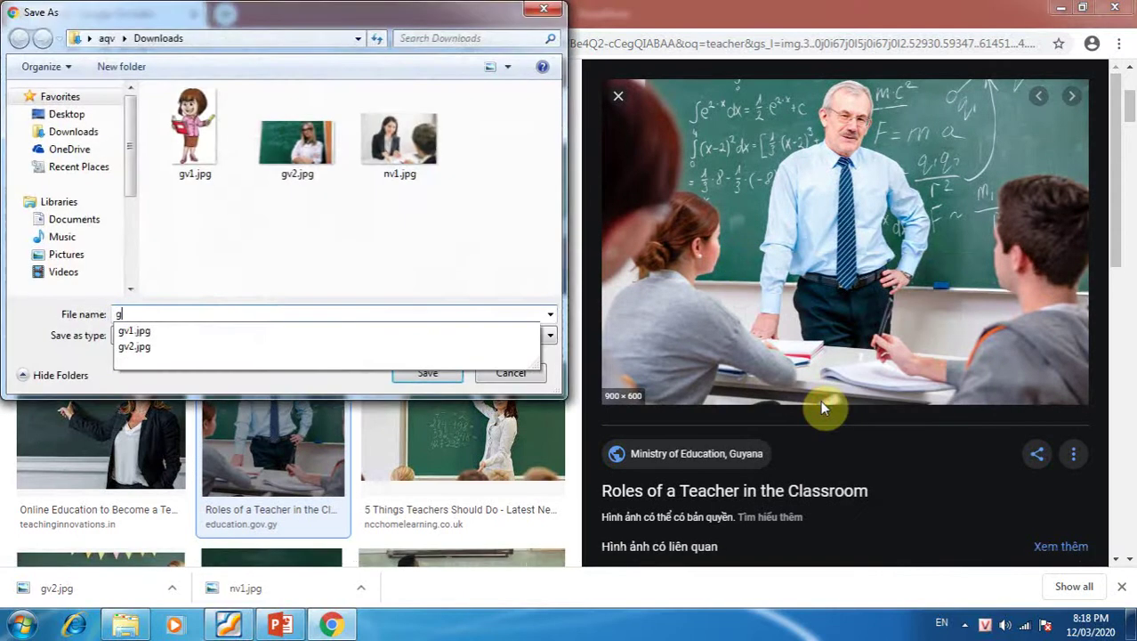
{"action": "type", "text": "v3"}
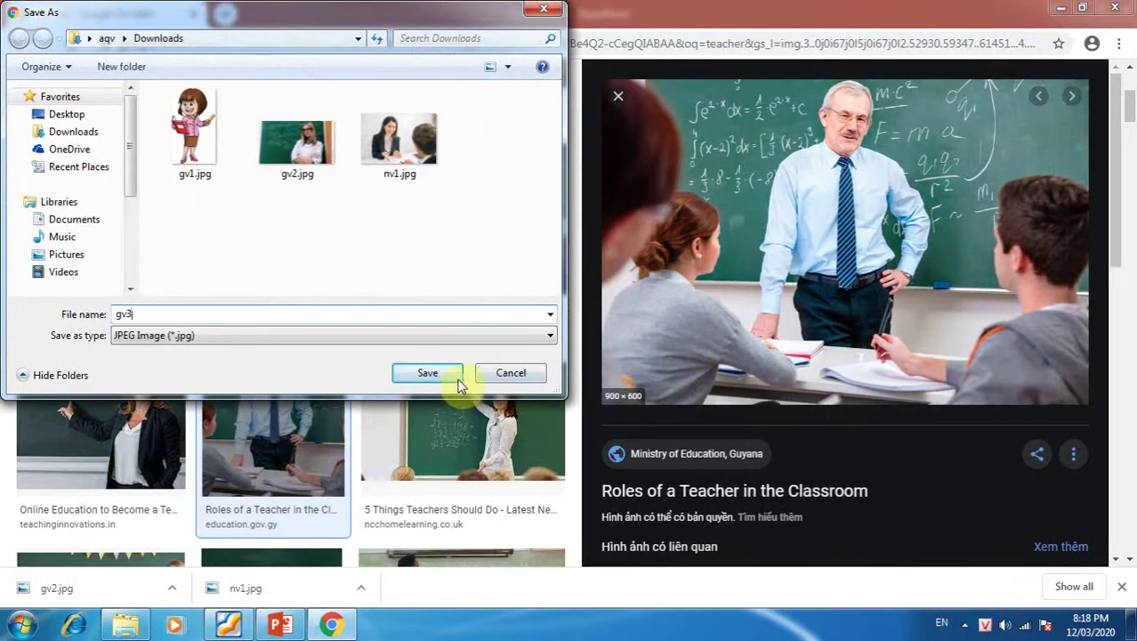
{"action": "left_click", "coordinate": [458, 381]}
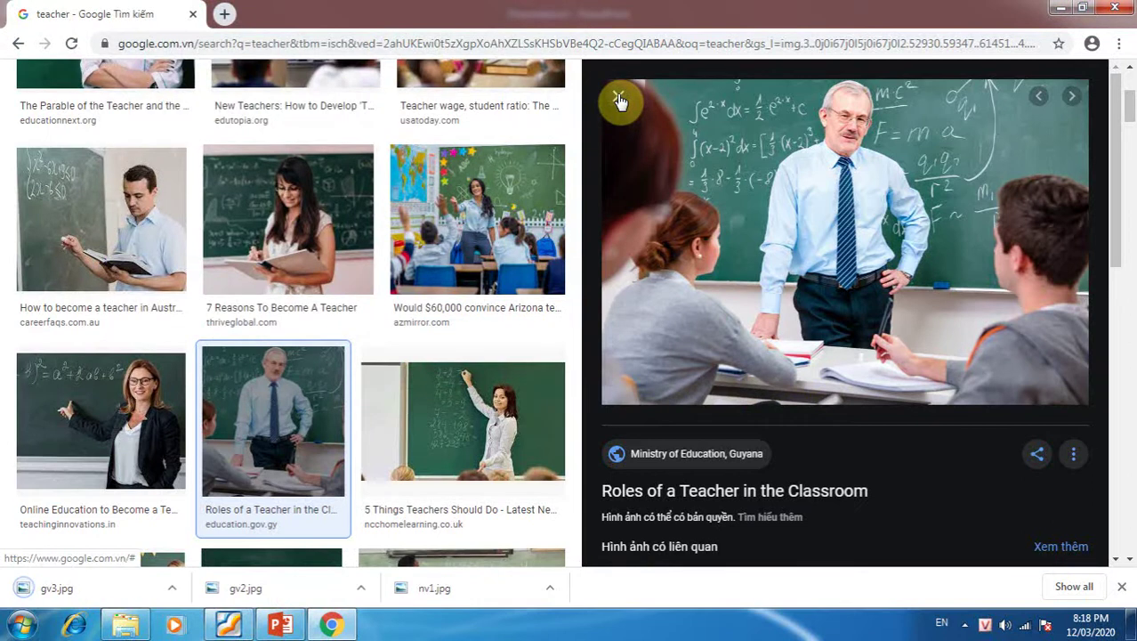
{"action": "left_click", "coordinate": [621, 100]}
Bring up the reference PDF and scroll to its Slide 4 sample, 'ĐỘI NGŨ GIÁO VIÊN'
{"action": "left_click", "coordinate": [282, 623]}
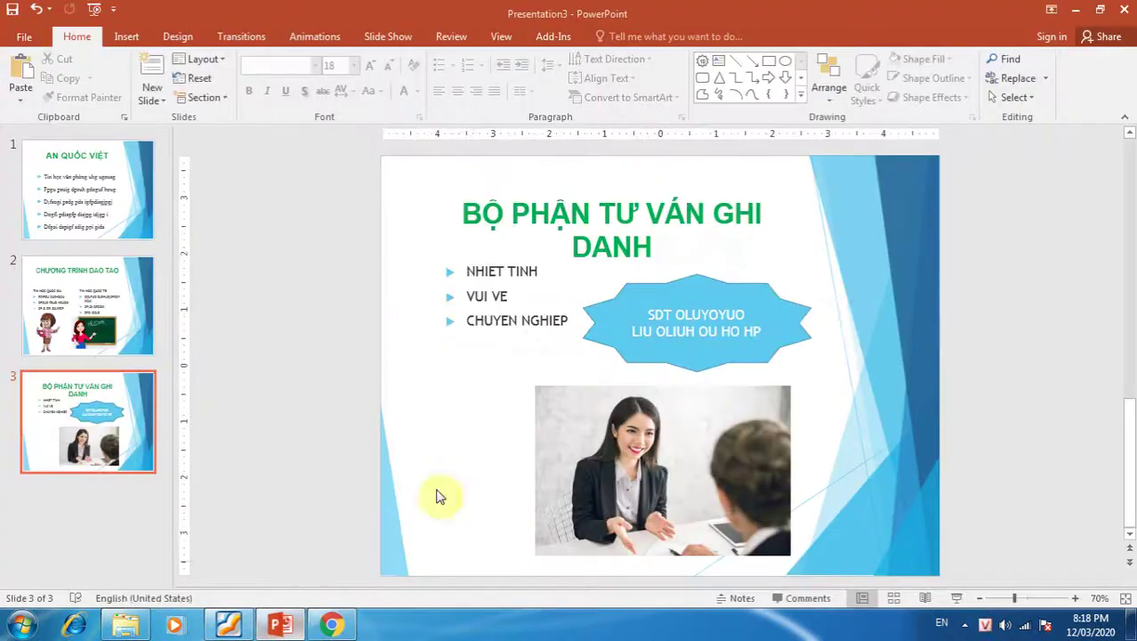
{"action": "left_click", "coordinate": [228, 623]}
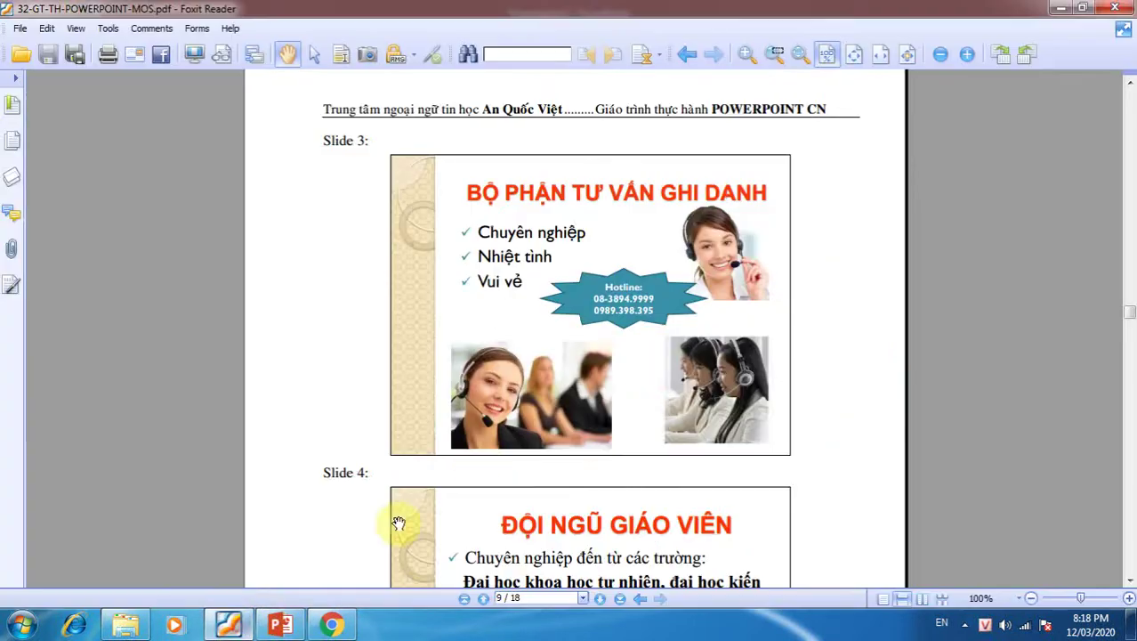
{"action": "scroll", "coordinate": [492, 450], "scroll_direction": "down", "scroll_amount": 3}
{"action": "scroll", "coordinate": [499, 433], "scroll_direction": "down", "scroll_amount": 1}
{"action": "scroll", "coordinate": [502, 436], "scroll_direction": "down", "scroll_amount": 1}
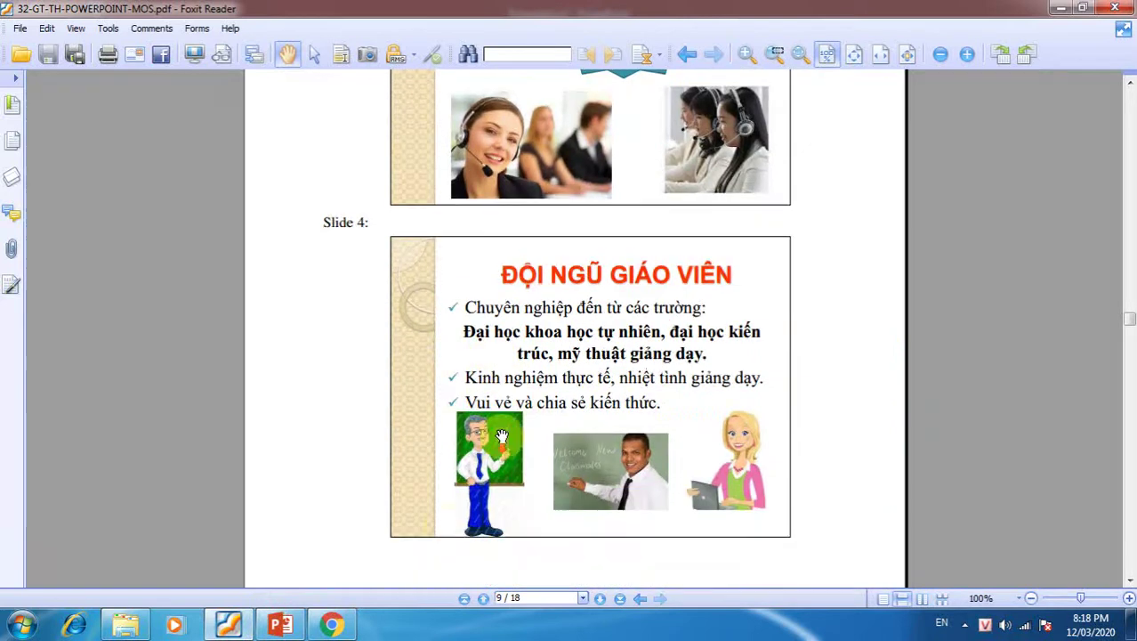
Add a Title and Content slide 4 titled 'GIẢNG VIÊN' with three bullets starting NHIET TINH
{"action": "left_click", "coordinate": [282, 623]}
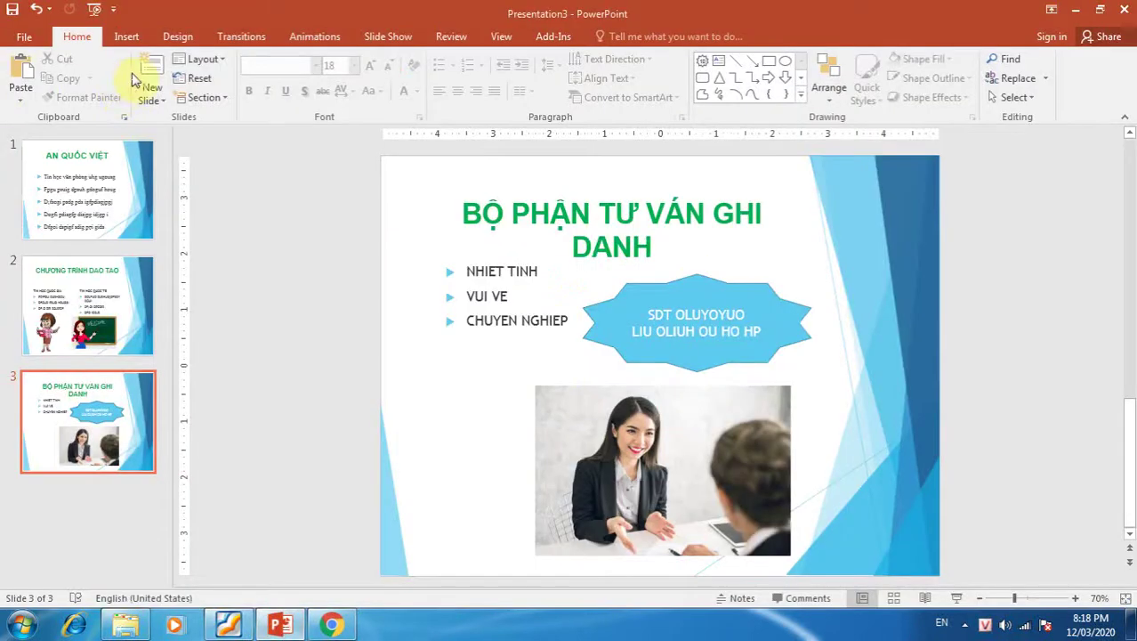
{"action": "left_click", "coordinate": [152, 95]}
{"action": "left_click", "coordinate": [262, 155]}
{"action": "left_click", "coordinate": [644, 216]}
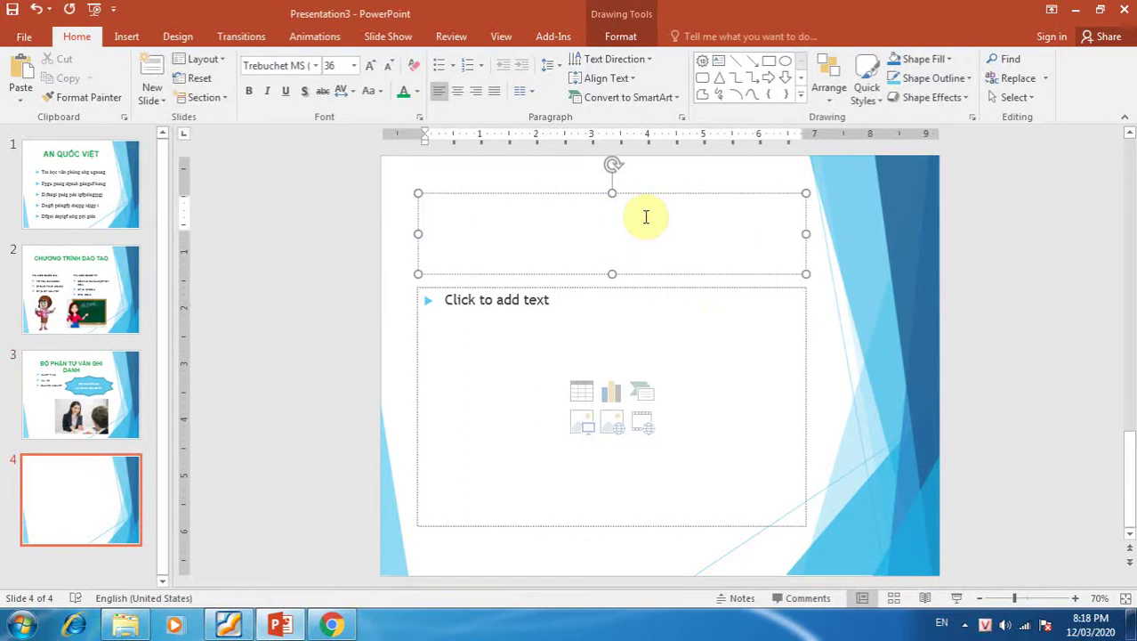
{"action": "type", "text": "GIẢNG"}
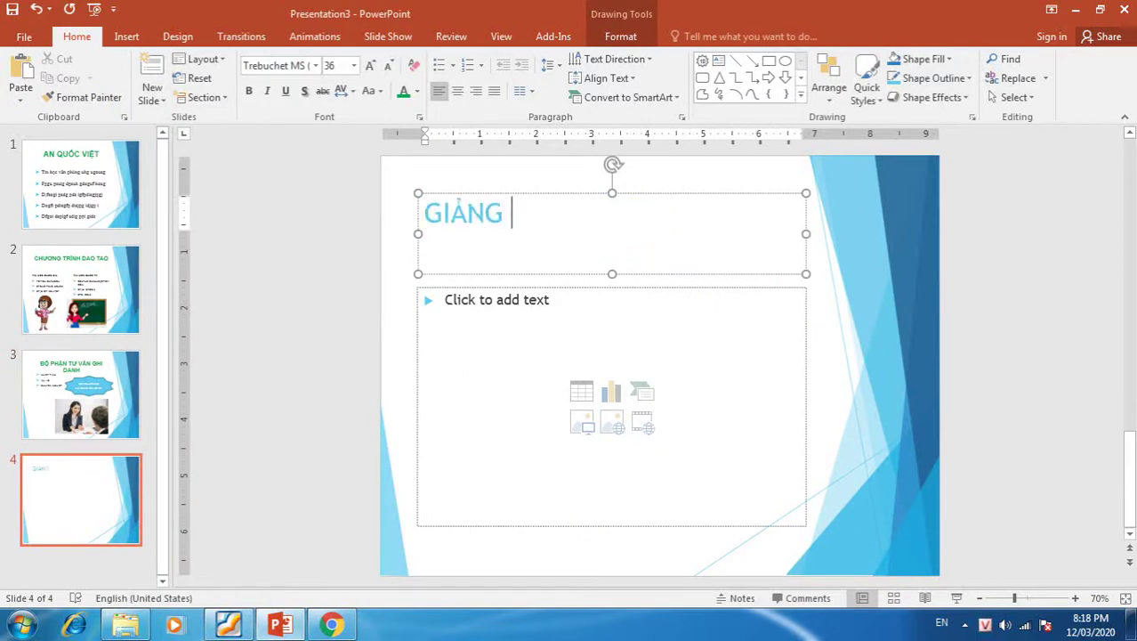
{"action": "type", "text": "e"}
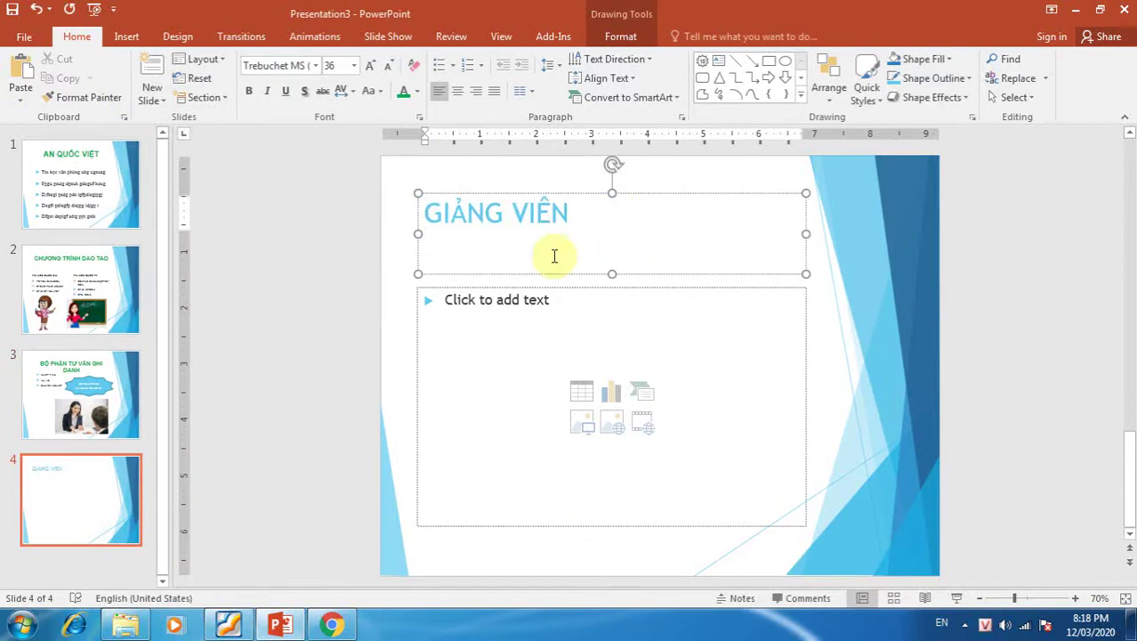
{"action": "left_click", "coordinate": [529, 300]}
{"action": "type", "text": "NHIET TINH"}
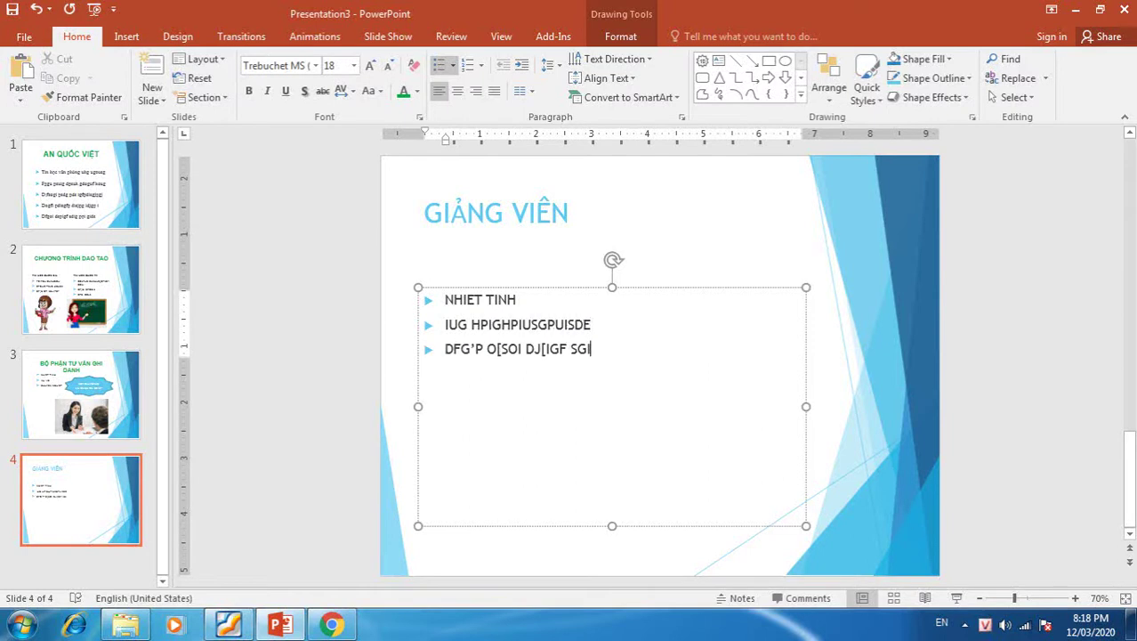
Make the 'GIẢNG VIÊN' title centred, green and Arial
{"action": "left_click", "coordinate": [523, 194]}
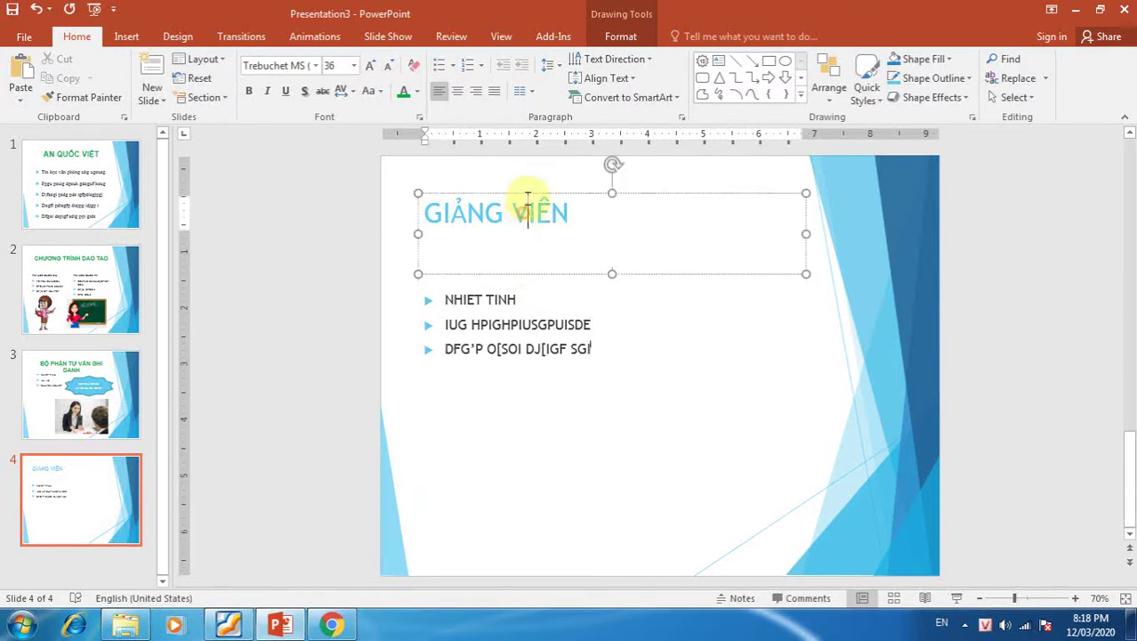
{"action": "left_click", "coordinate": [456, 90]}
{"action": "left_click", "coordinate": [403, 91]}
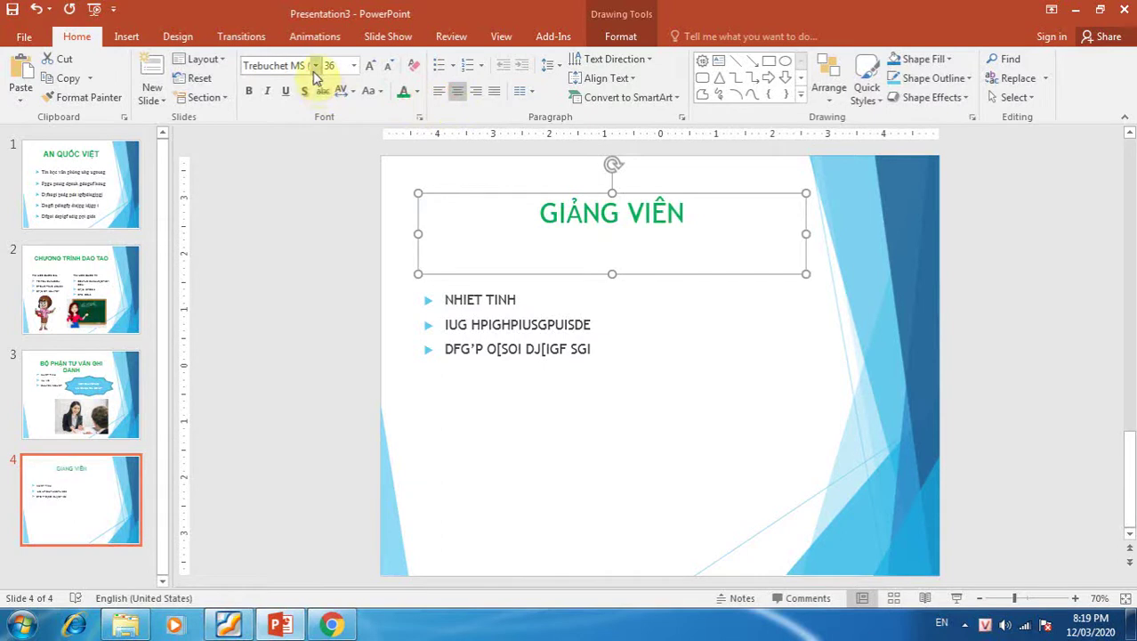
{"action": "left_click", "coordinate": [315, 65]}
{"action": "left_click", "coordinate": [284, 165]}
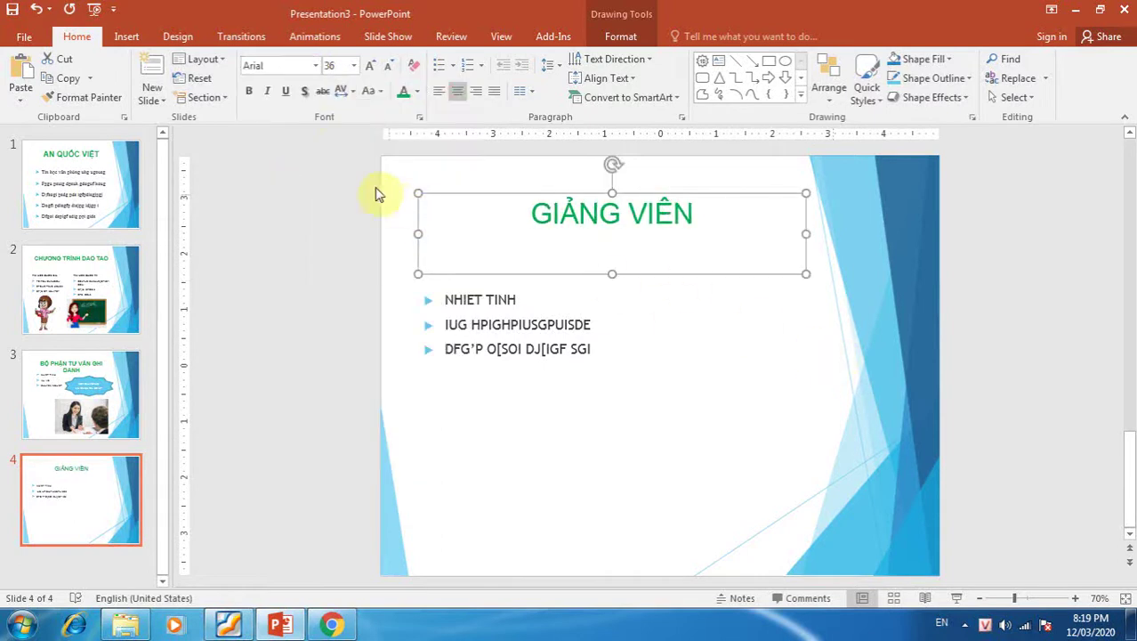
{"action": "left_click", "coordinate": [736, 338]}
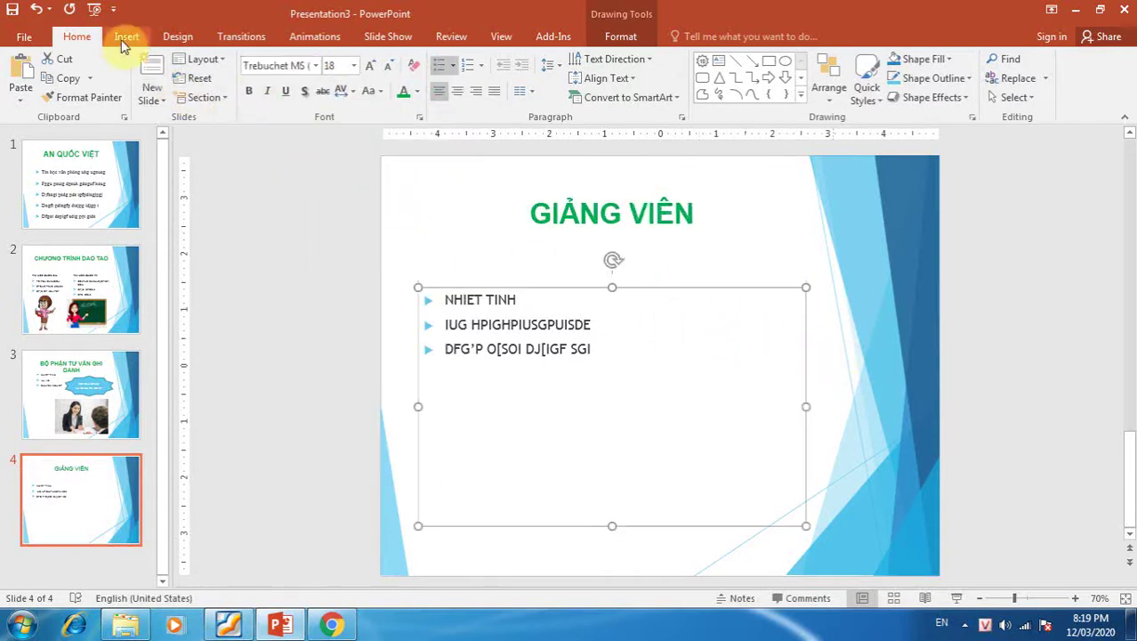
Insert gv3.jpg on slide 4, resize it to about 4 inches wide, and place it lower right
{"action": "left_click", "coordinate": [428, 226]}
{"action": "left_click", "coordinate": [130, 37]}
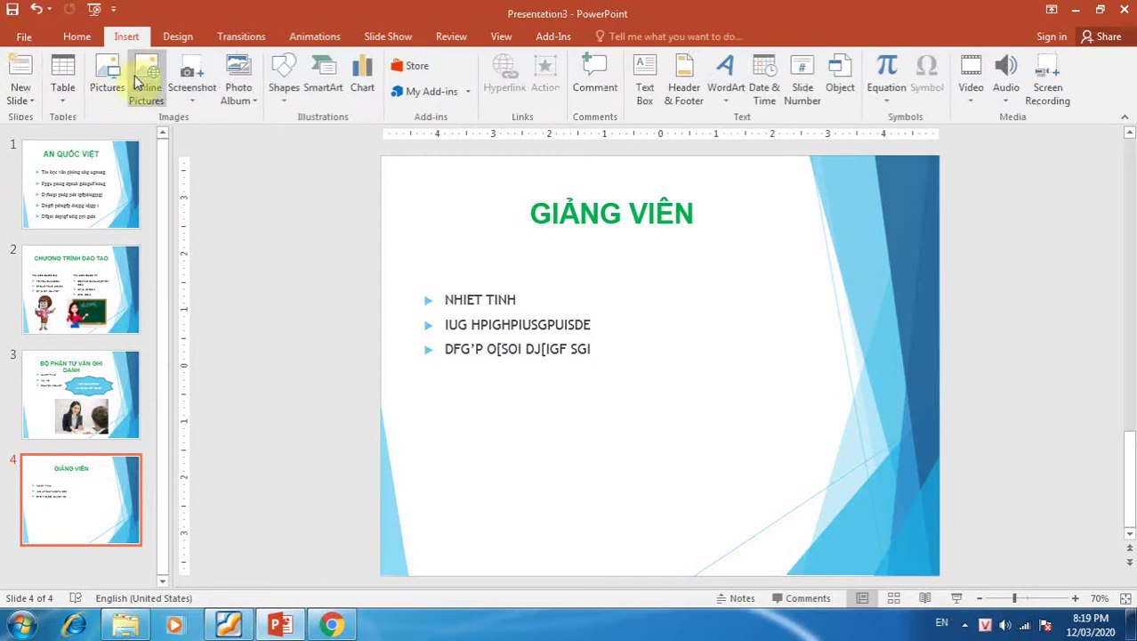
{"action": "left_click", "coordinate": [110, 90]}
{"action": "left_click", "coordinate": [402, 147]}
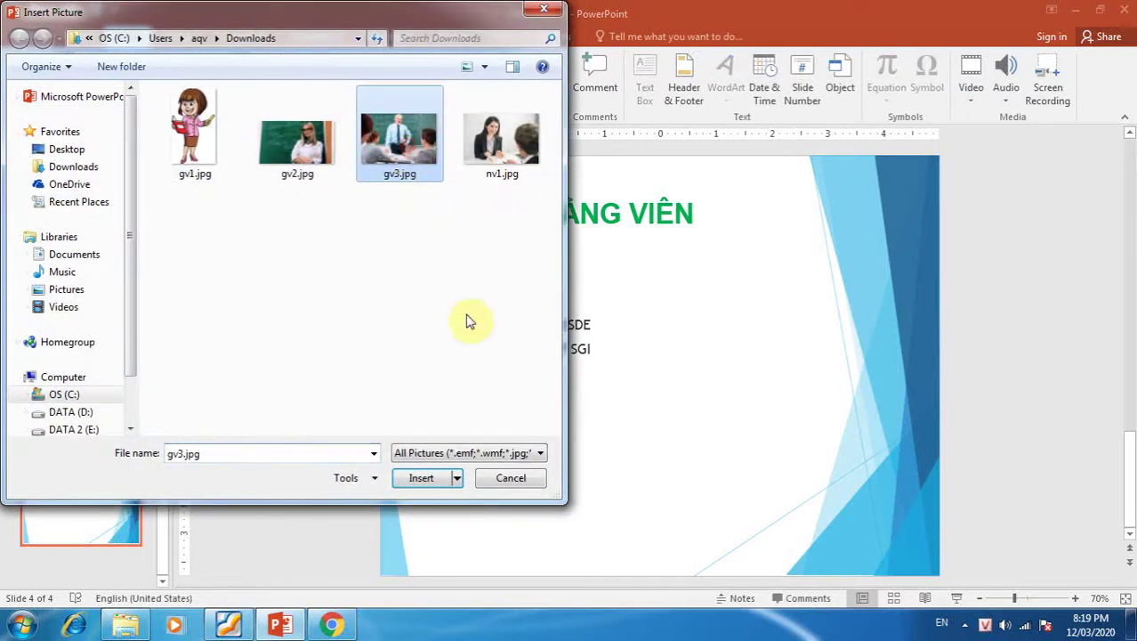
{"action": "left_click", "coordinate": [439, 484]}
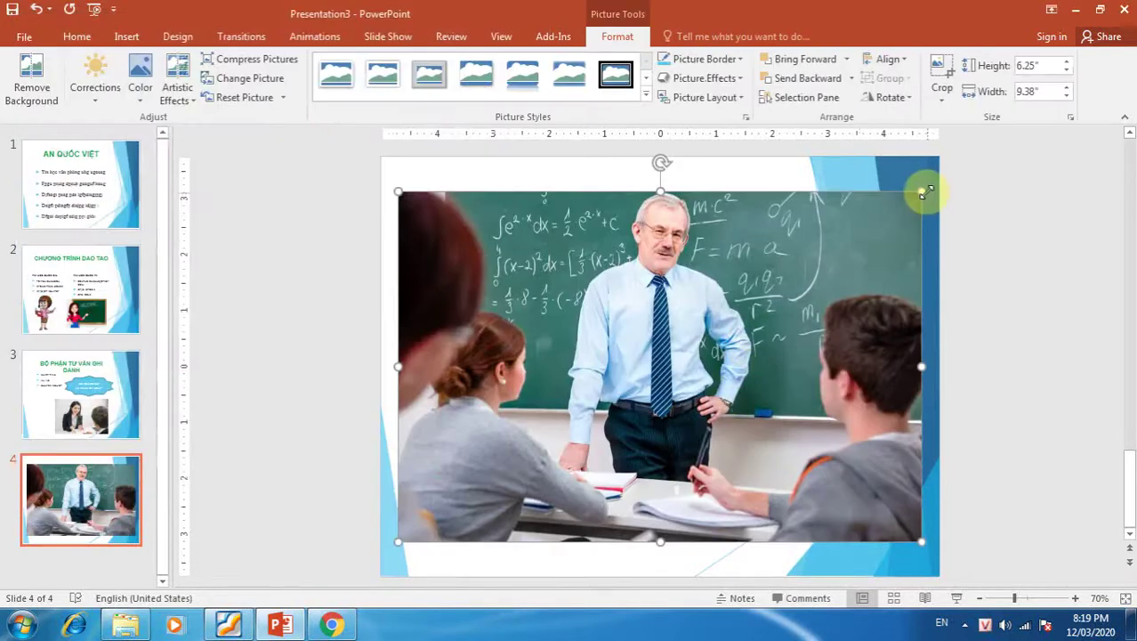
{"action": "mouse_move", "coordinate": [922, 191]}
{"action": "left_mouse_down"}
{"action": "mouse_move", "coordinate": [702, 338]}
{"action": "mouse_move", "coordinate": [768, 378]}
{"action": "mouse_move", "coordinate": [735, 412]}
{"action": "left_mouse_up"}
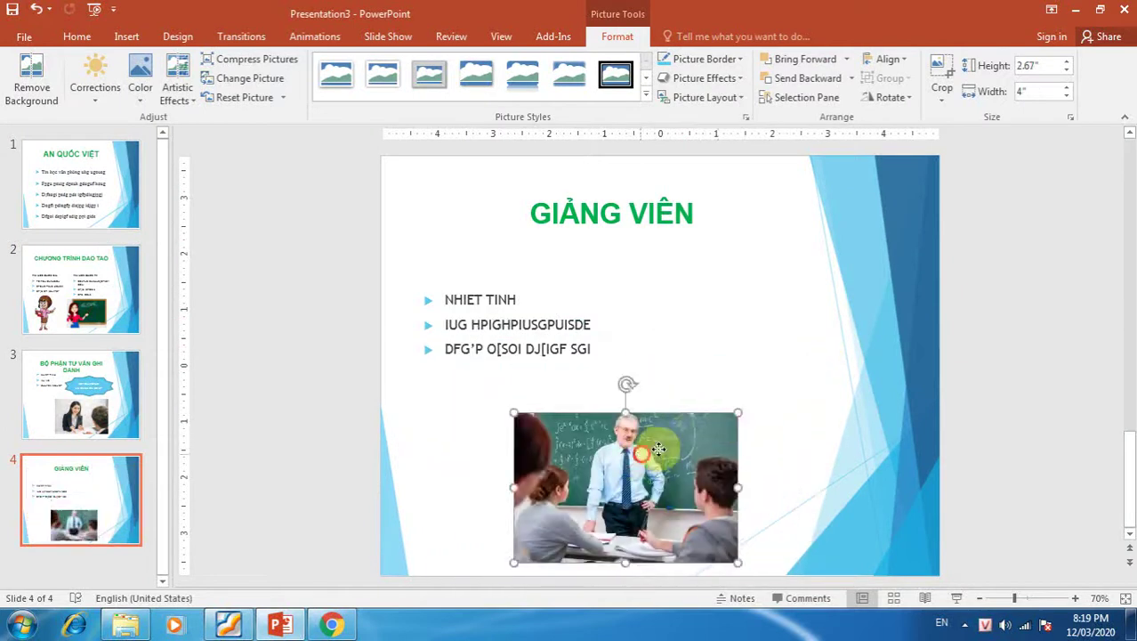
{"action": "mouse_move", "coordinate": [647, 468]}
{"action": "left_mouse_down"}
{"action": "mouse_move", "coordinate": [692, 442]}
{"action": "mouse_move", "coordinate": [706, 472]}
{"action": "left_mouse_up"}
{"action": "left_click", "coordinate": [801, 316]}
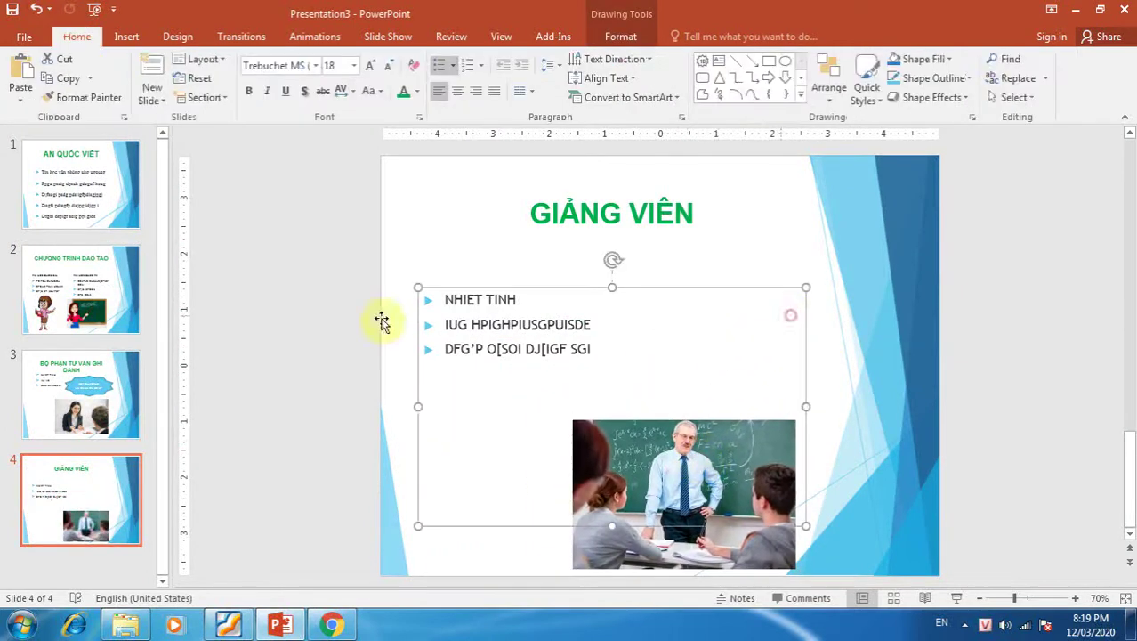
{"action": "left_click", "coordinate": [228, 625]}
Scroll the reference PDF to the Slide 5 'THỜI KHÓA BIỂU' timetable, then return to PowerPoint
{"action": "scroll", "coordinate": [594, 347], "scroll_direction": "down", "scroll_amount": 4}
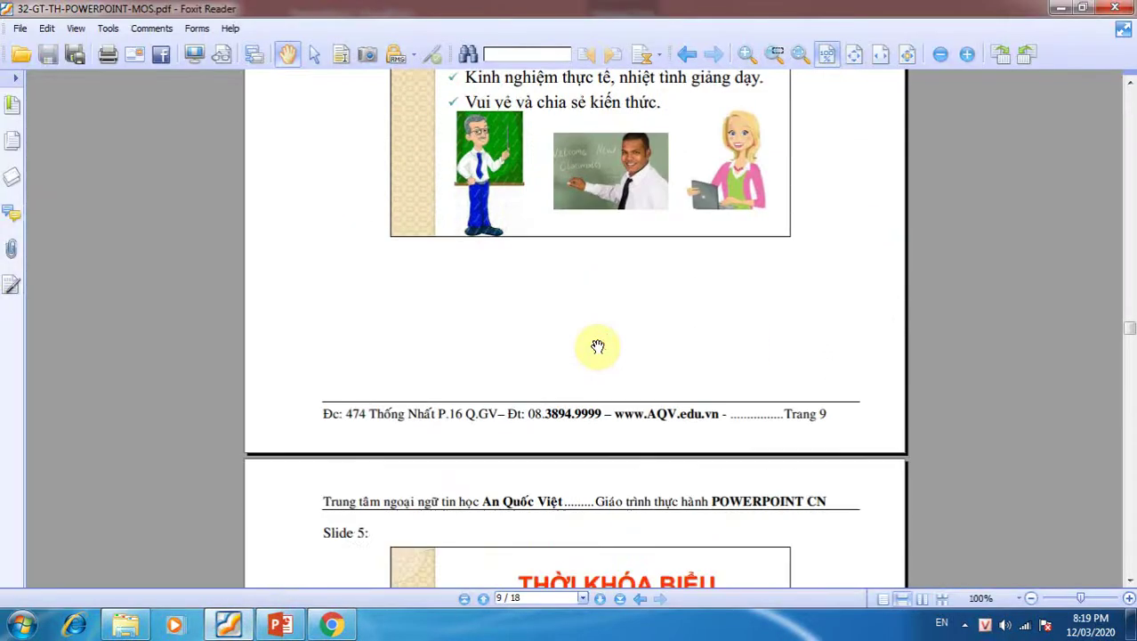
{"action": "scroll", "coordinate": [599, 347], "scroll_direction": "down", "scroll_amount": 4}
{"action": "scroll", "coordinate": [599, 348], "scroll_direction": "down", "scroll_amount": 3}
{"action": "scroll", "coordinate": [601, 347], "scroll_direction": "down", "scroll_amount": 2}
{"action": "scroll", "coordinate": [600, 347], "scroll_direction": "down", "scroll_amount": 1}
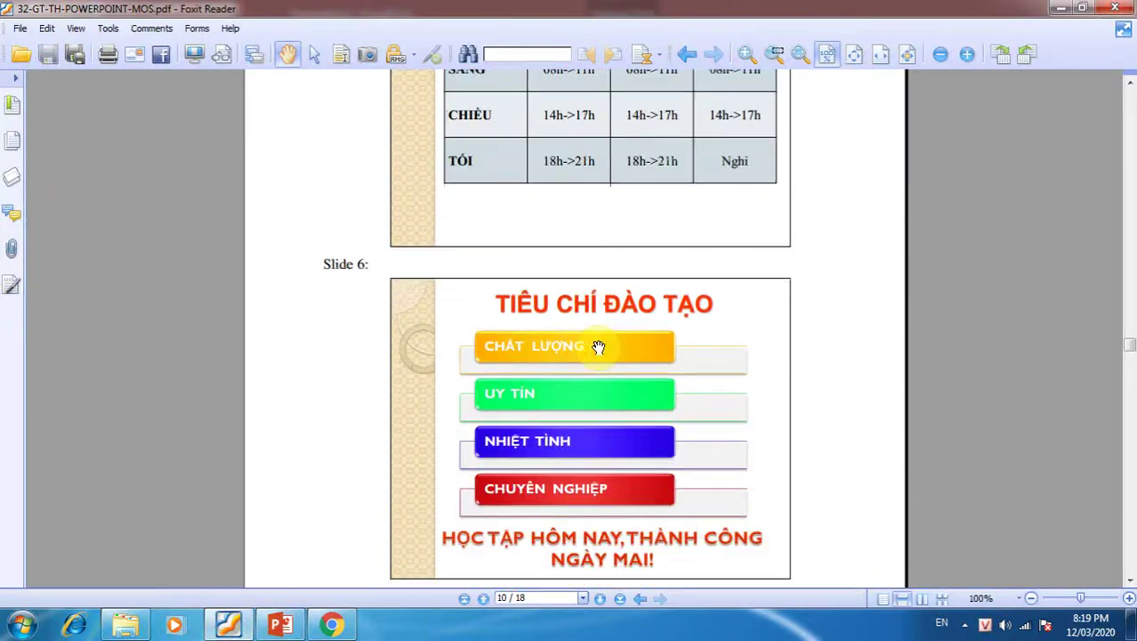
{"action": "scroll", "coordinate": [600, 347], "scroll_direction": "down", "scroll_amount": 2}
{"action": "scroll", "coordinate": [601, 347], "scroll_direction": "up", "scroll_amount": 3}
{"action": "scroll", "coordinate": [602, 345], "scroll_direction": "up", "scroll_amount": 2}
{"action": "scroll", "coordinate": [602, 347], "scroll_direction": "up", "scroll_amount": 1}
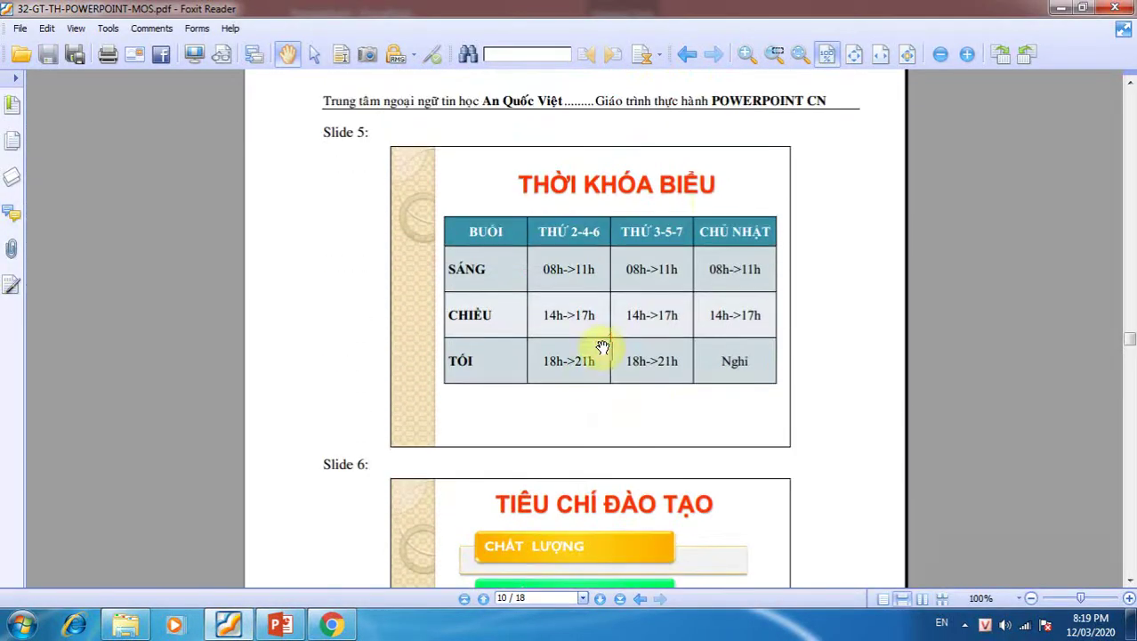
{"action": "scroll", "coordinate": [650, 231], "scroll_direction": "down", "scroll_amount": 2}
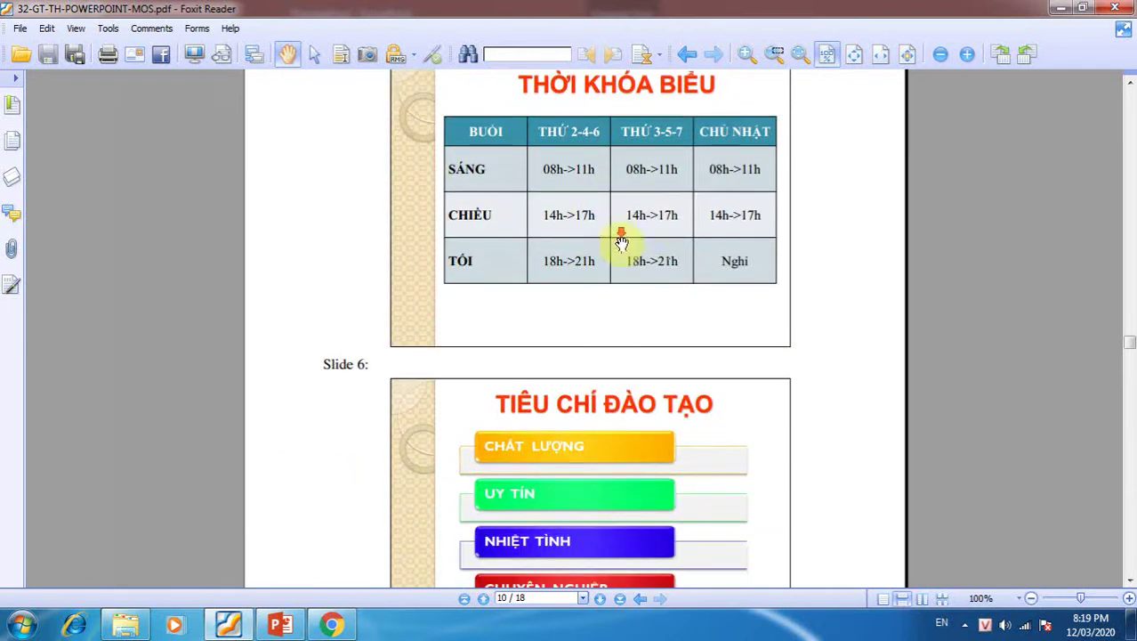
{"action": "scroll", "coordinate": [718, 482], "scroll_direction": "down", "scroll_amount": 1}
{"action": "scroll", "coordinate": [718, 485], "scroll_direction": "down", "scroll_amount": 1}
{"action": "scroll", "coordinate": [718, 485], "scroll_direction": "up", "scroll_amount": 3}
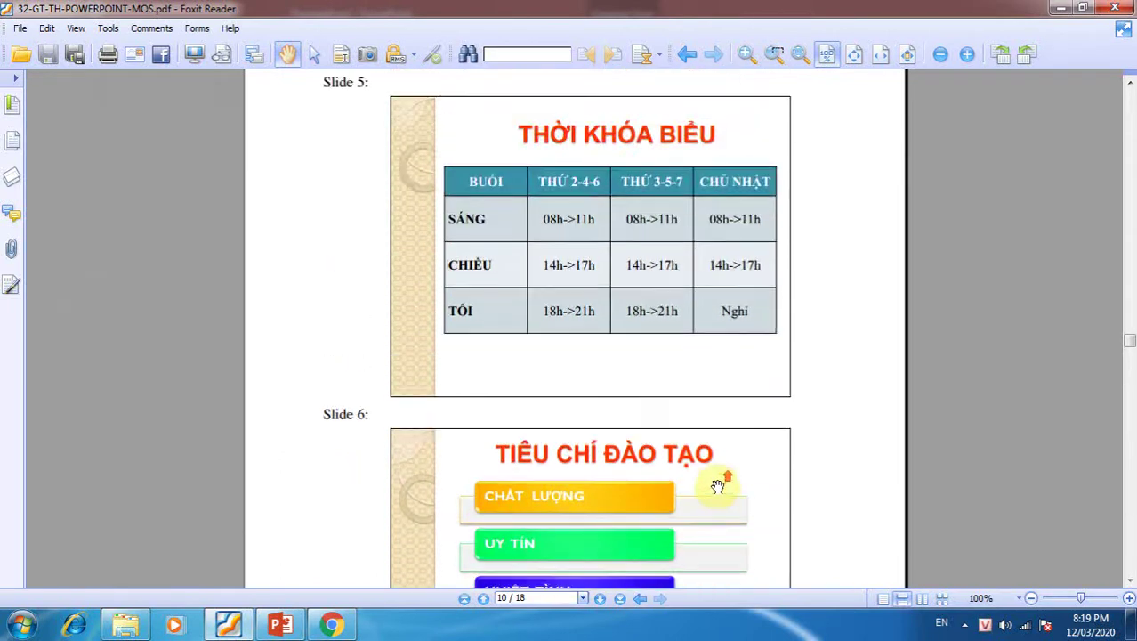
{"action": "left_click", "coordinate": [281, 625]}
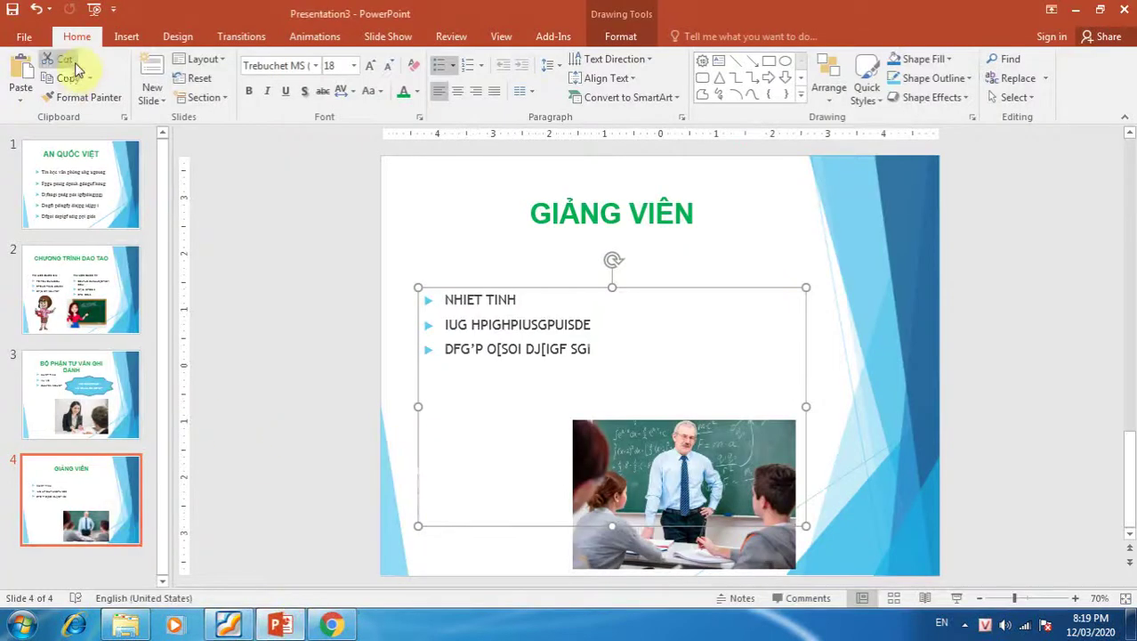
Add slide 5 with the Title Only layout and title it 'THỜI KHÓA BIỂU'
{"action": "left_click", "coordinate": [152, 76]}
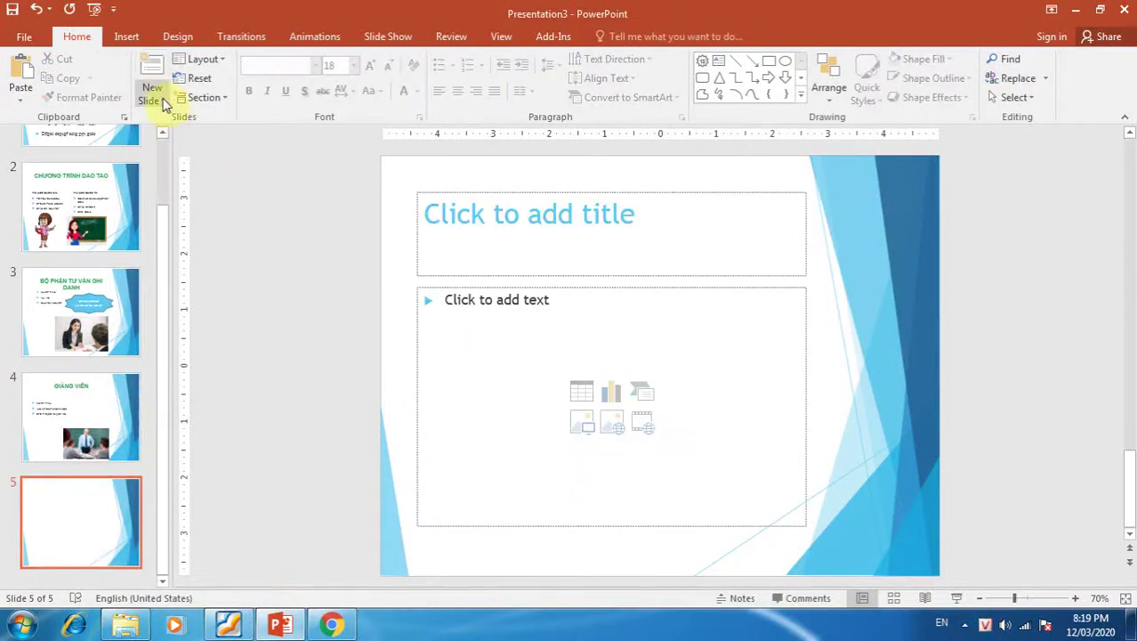
{"action": "left_click", "coordinate": [157, 102]}
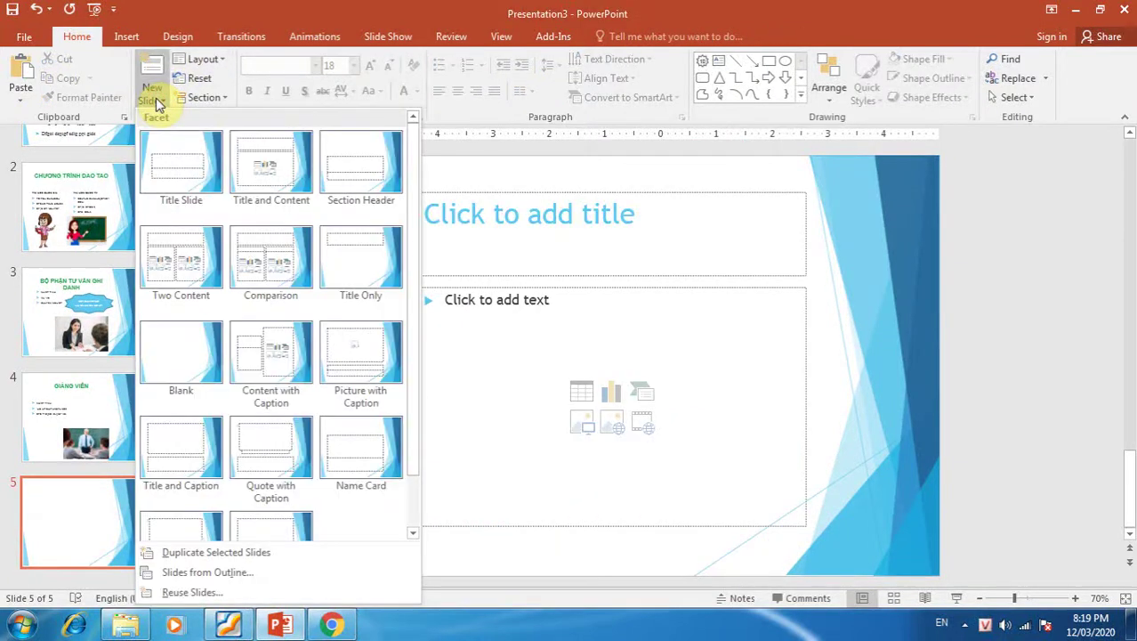
{"action": "left_click", "coordinate": [199, 60]}
{"action": "left_click", "coordinate": [199, 60]}
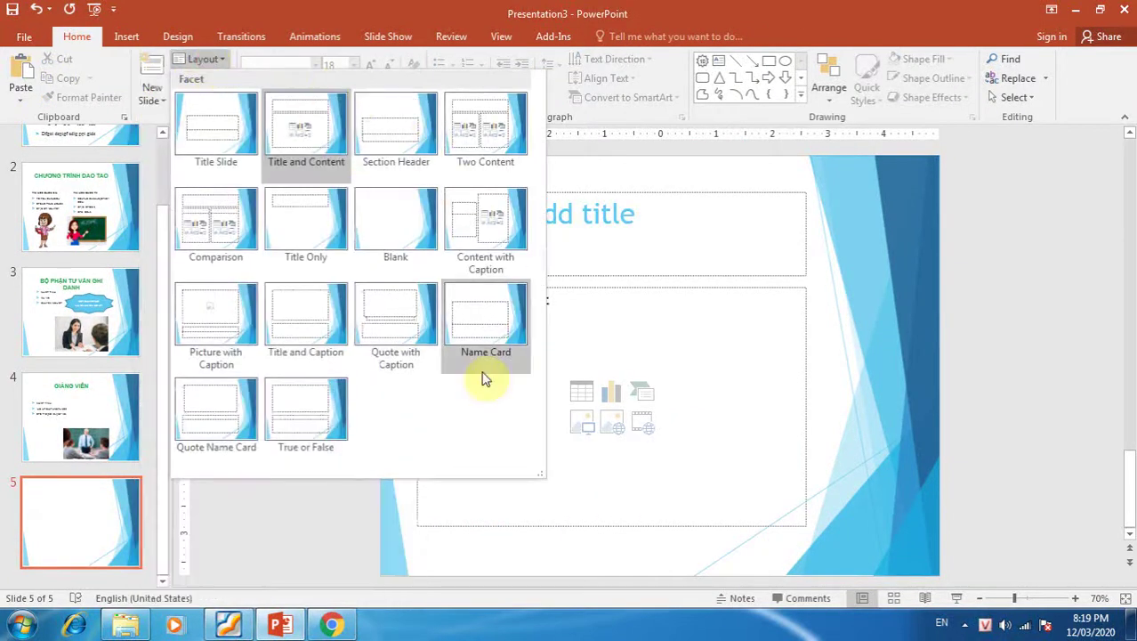
{"action": "left_click", "coordinate": [312, 226]}
{"action": "left_click", "coordinate": [581, 223]}
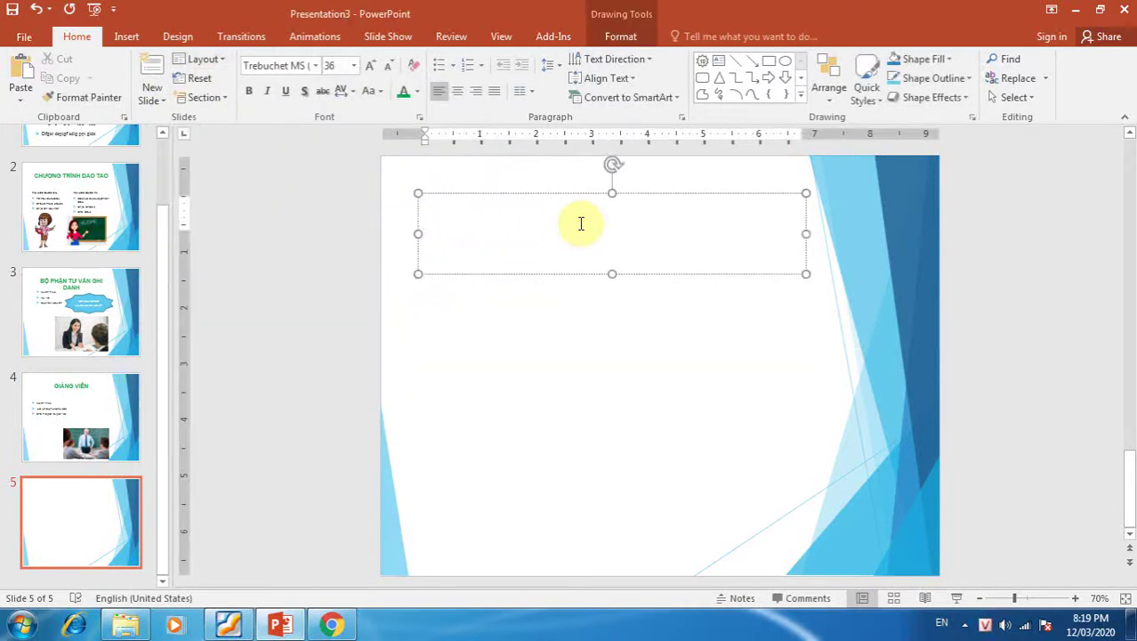
{"action": "type", "text": "THỜI KHÓA BIỂU"}
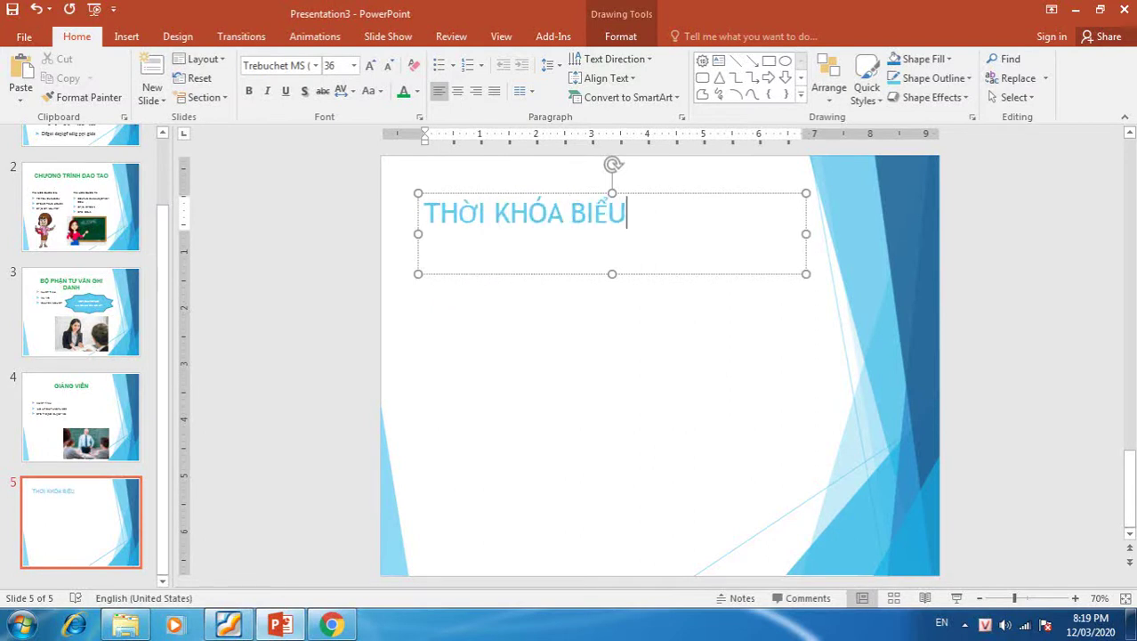
Format the 'THỜI KHÓA BIỂU' title as centred, green, bold Arial
{"action": "left_click", "coordinate": [654, 198]}
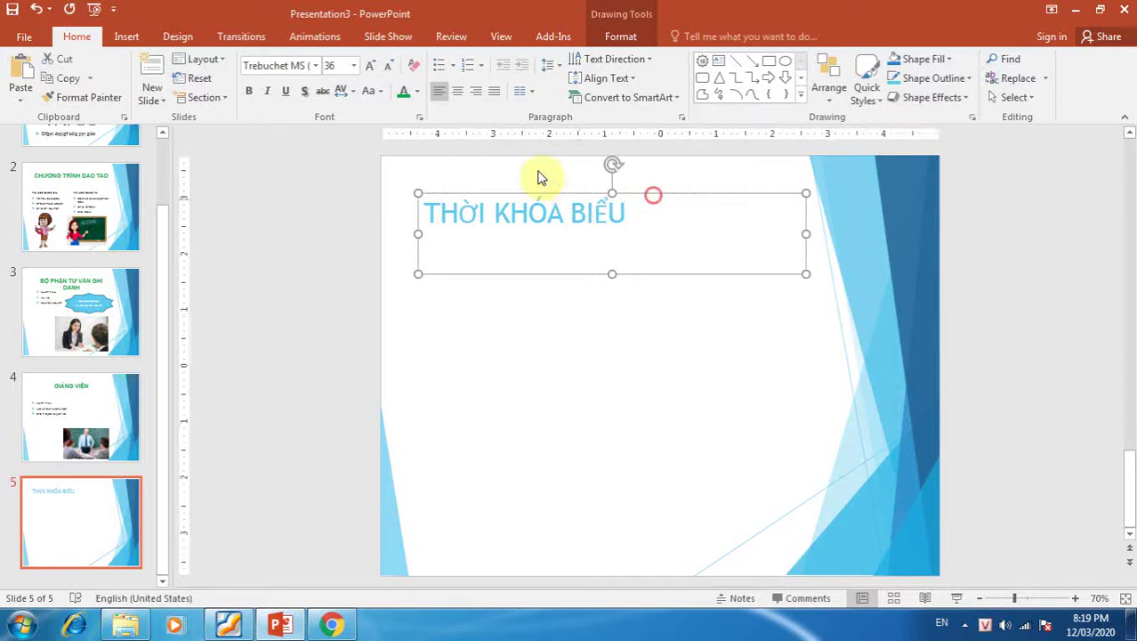
{"action": "left_click", "coordinate": [458, 91]}
{"action": "left_click", "coordinate": [404, 91]}
{"action": "left_click", "coordinate": [318, 67]}
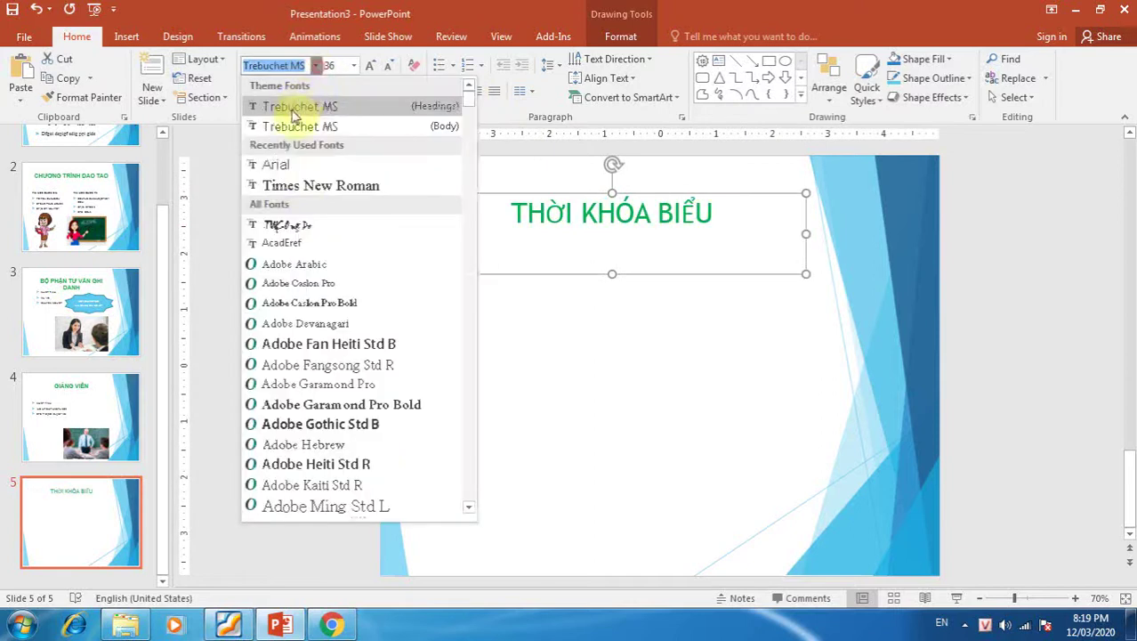
{"action": "left_click", "coordinate": [285, 165]}
{"action": "left_click", "coordinate": [250, 92]}
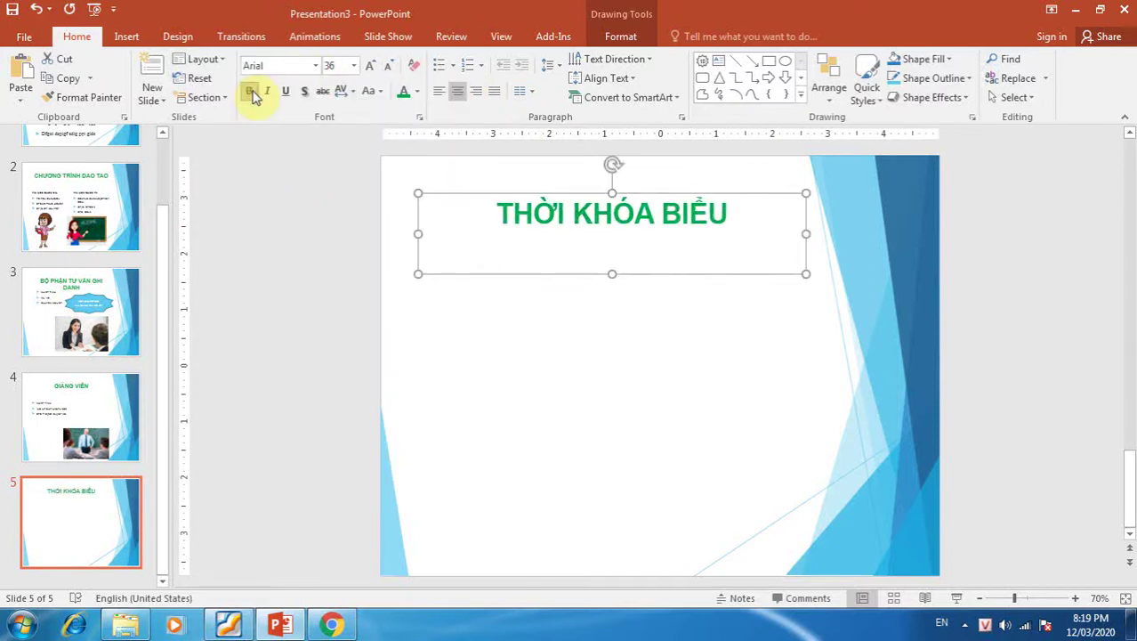
{"action": "left_click", "coordinate": [563, 346]}
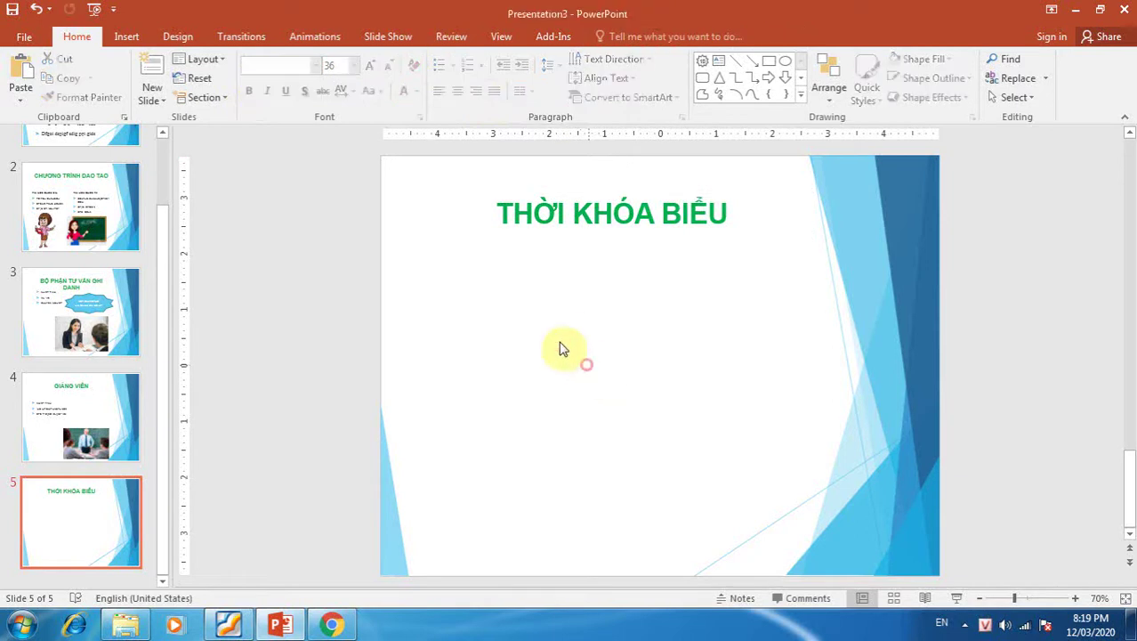
{"action": "left_click", "coordinate": [130, 39]}
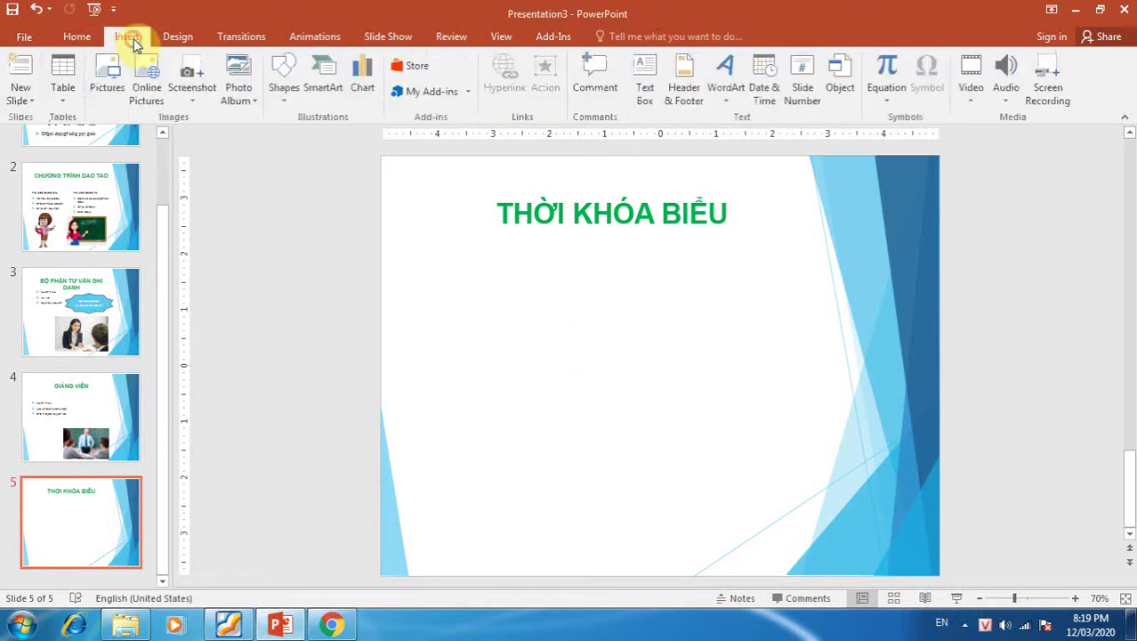
Insert a 4-column, 3-row table, enlarge it, move it below the title, and enter the first header cell
{"action": "left_click", "coordinate": [72, 101]}
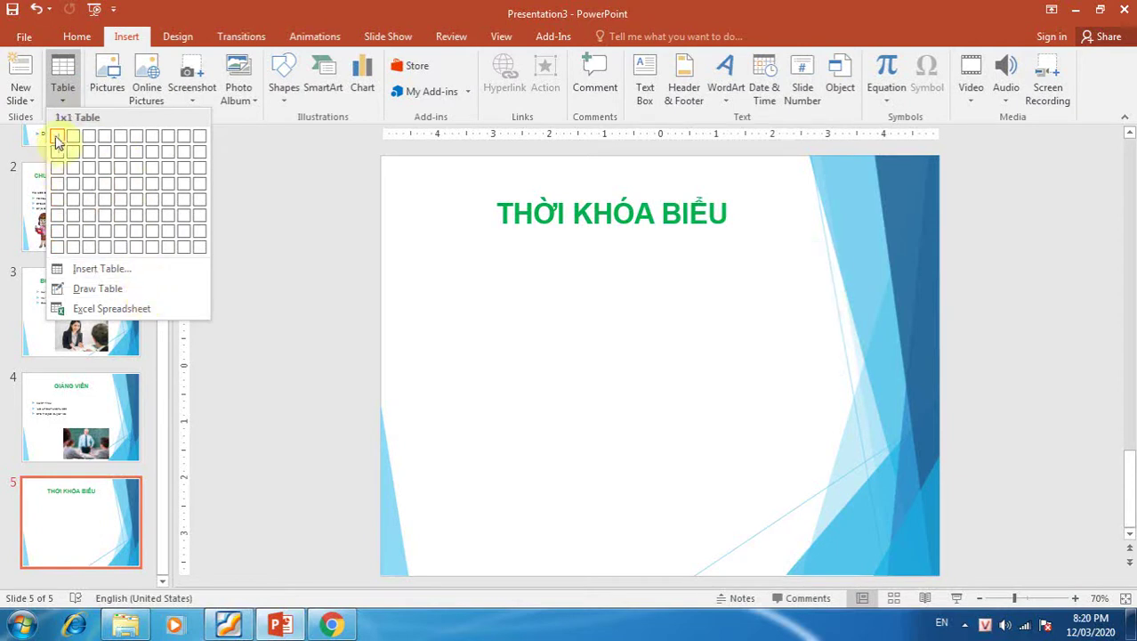
{"action": "left_click", "coordinate": [105, 175]}
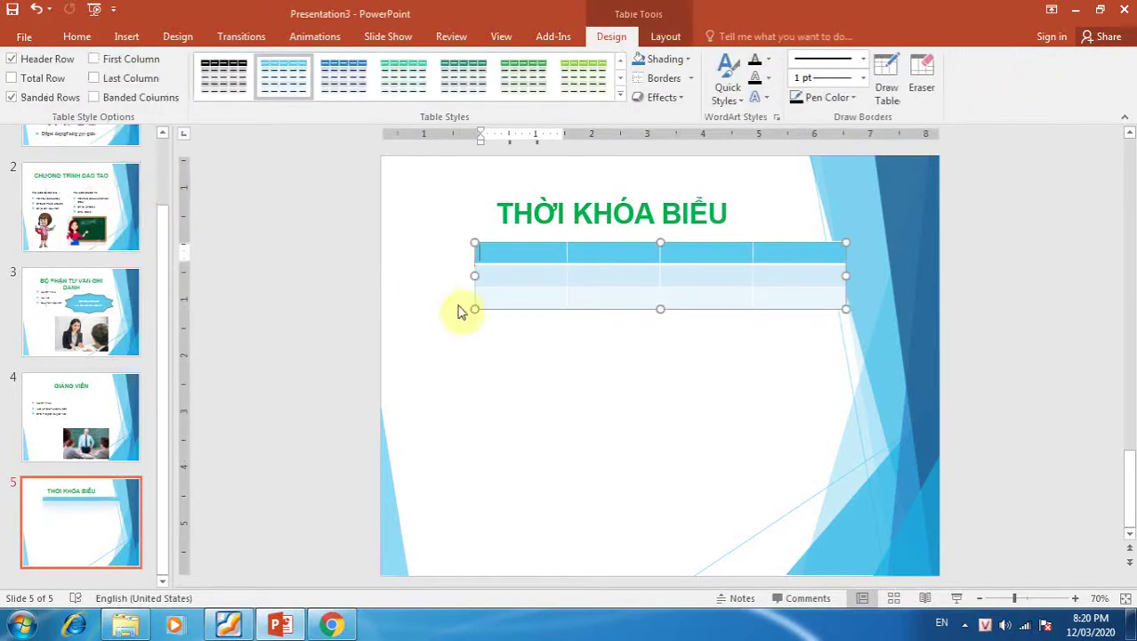
{"action": "left_click_drag", "start_coordinate": [474, 309], "coordinate": [459, 381]}
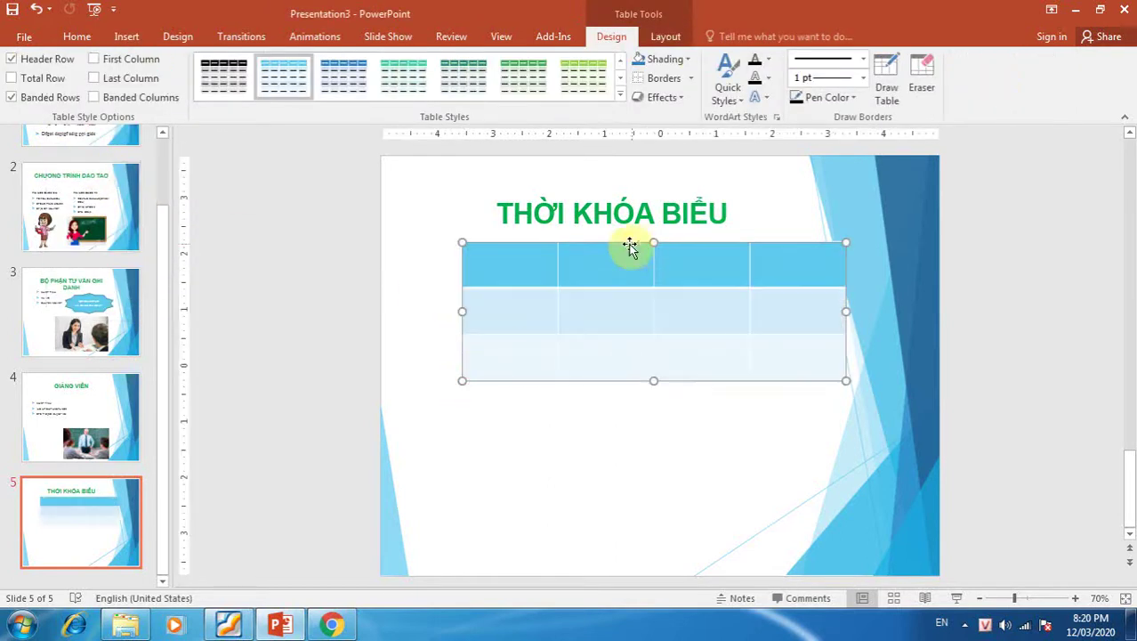
{"action": "left_click_drag", "start_coordinate": [629, 243], "coordinate": [625, 301]}
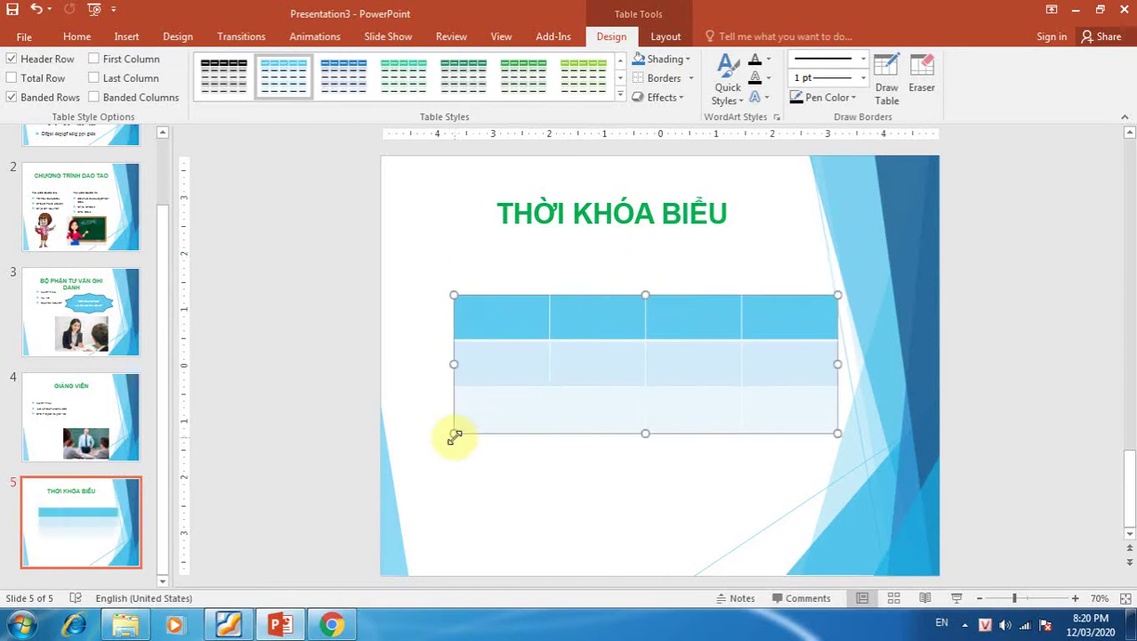
{"action": "left_click_drag", "start_coordinate": [451, 437], "coordinate": [449, 441]}
{"action": "left_click", "coordinate": [508, 307]}
{"action": "type", "text": "CA HỌC"}
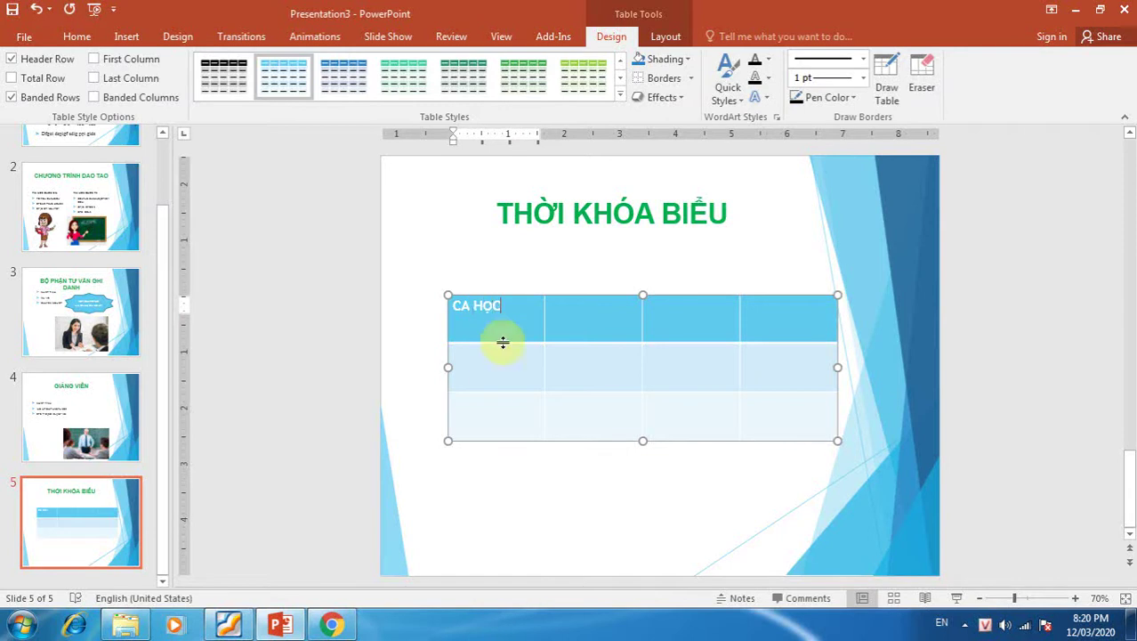
Fill in the timetable headers THU 246, 357 and CN, plus sample entries in the SÁNG and TỐI rows
{"action": "left_click", "coordinate": [496, 380]}
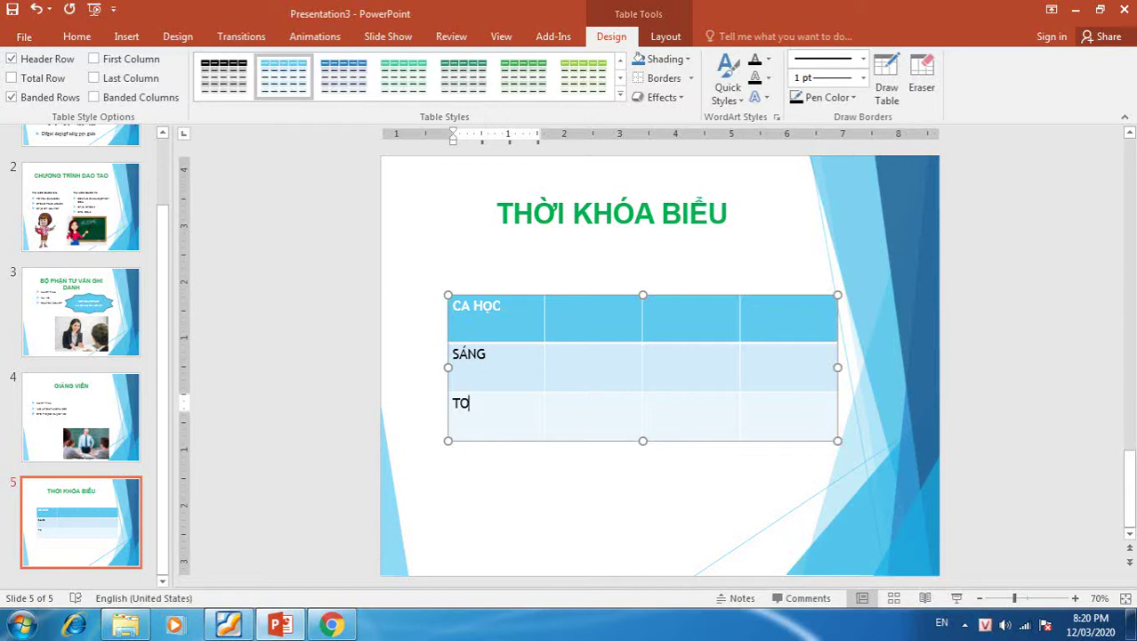
{"action": "type", "text": "ỐI"}
{"action": "left_click", "coordinate": [586, 321]}
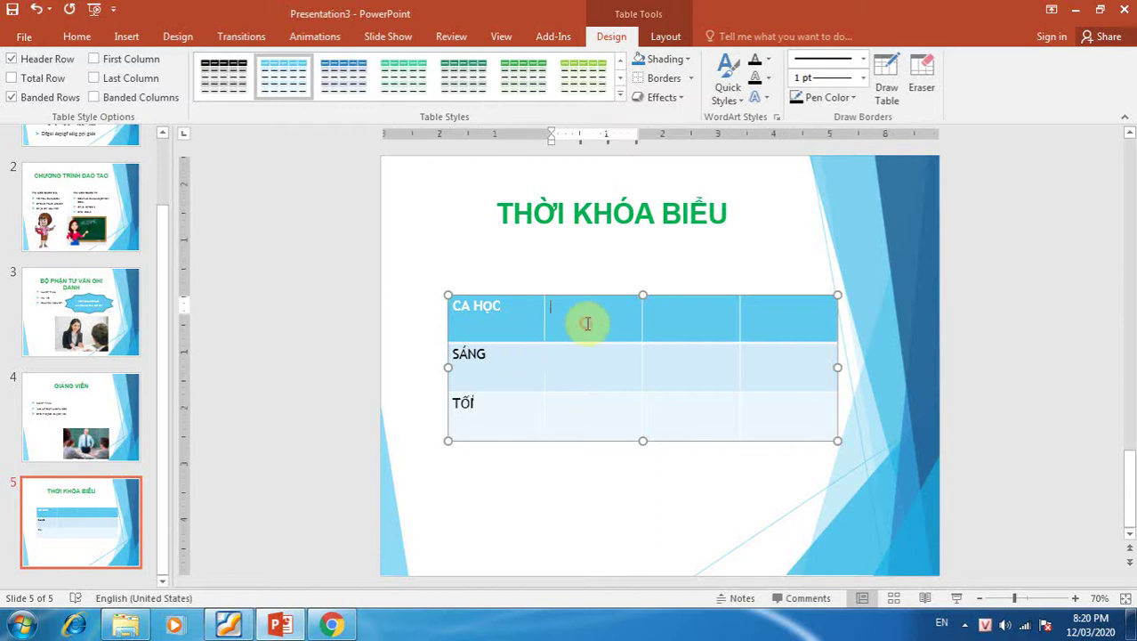
{"action": "type", "text": "THU 246"}
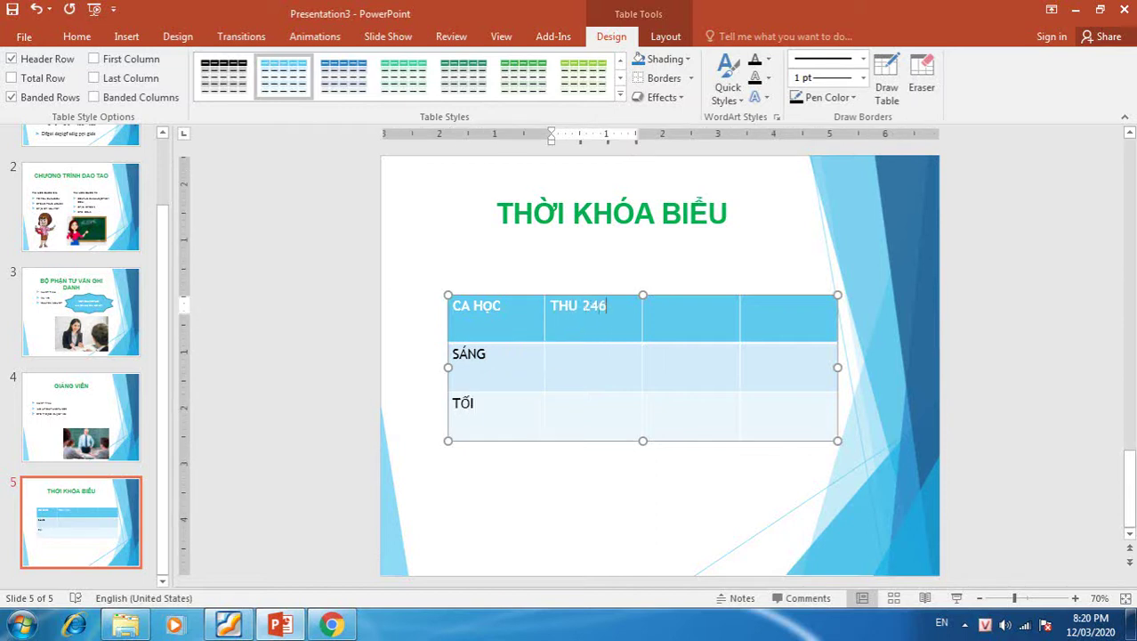
{"action": "left_click", "coordinate": [718, 304]}
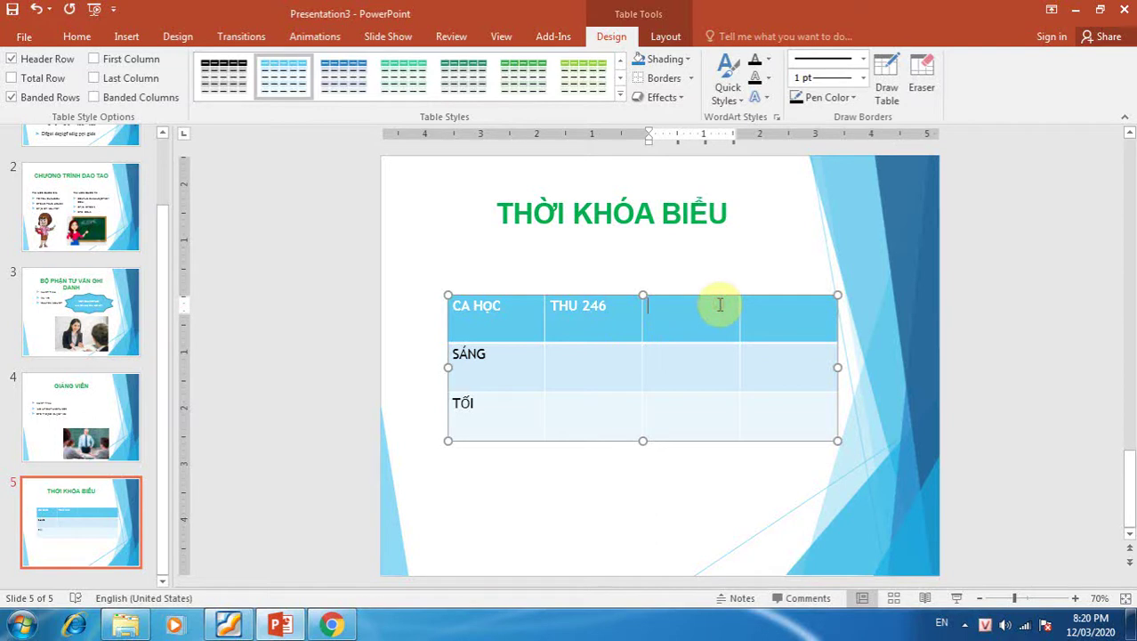
{"action": "type", "text": "357"}
{"action": "left_click", "coordinate": [769, 311]}
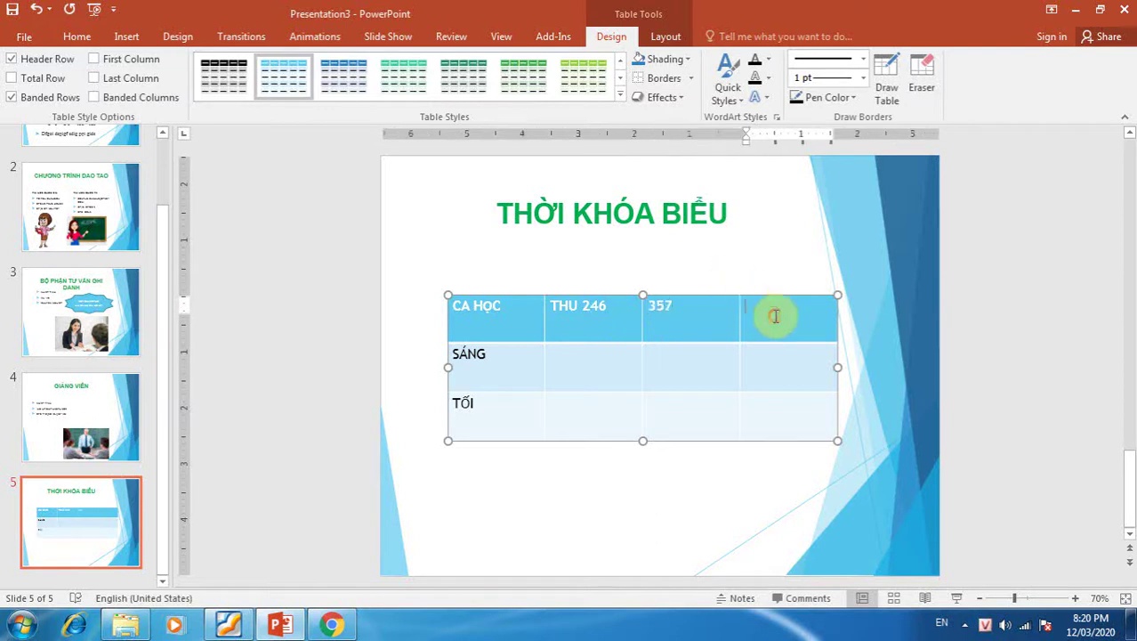
{"action": "type", "text": "CN"}
{"action": "left_click", "coordinate": [603, 370]}
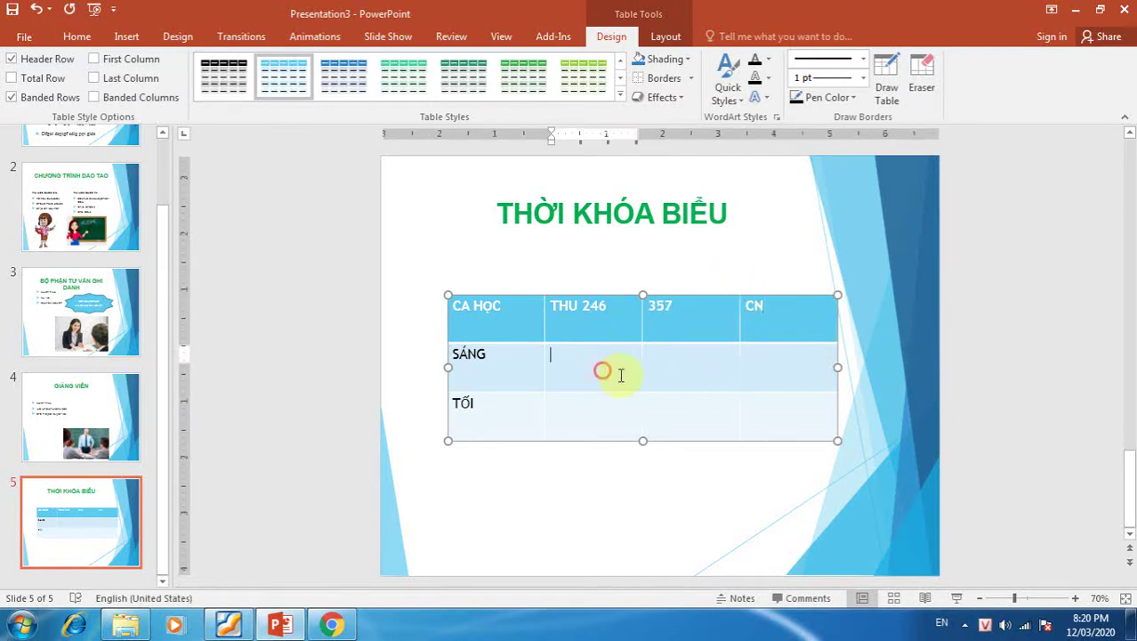
{"action": "type", "text": "DFG G"}
{"action": "left_click", "coordinate": [601, 411]}
{"action": "type", "text": "Đ"}
{"action": "left_click", "coordinate": [702, 357]}
{"action": "type", "text": "G DG G"}
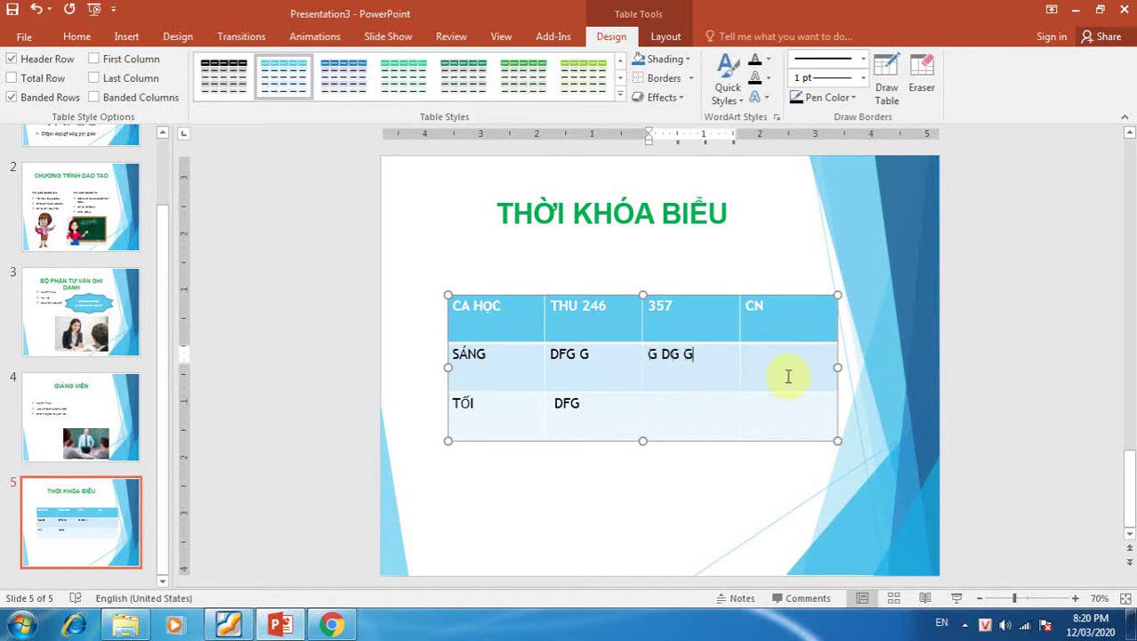
Shift the table slightly left and up, reselect it, and expand the full table style gallery
{"action": "left_click_drag", "start_coordinate": [718, 291], "coordinate": [701, 287]}
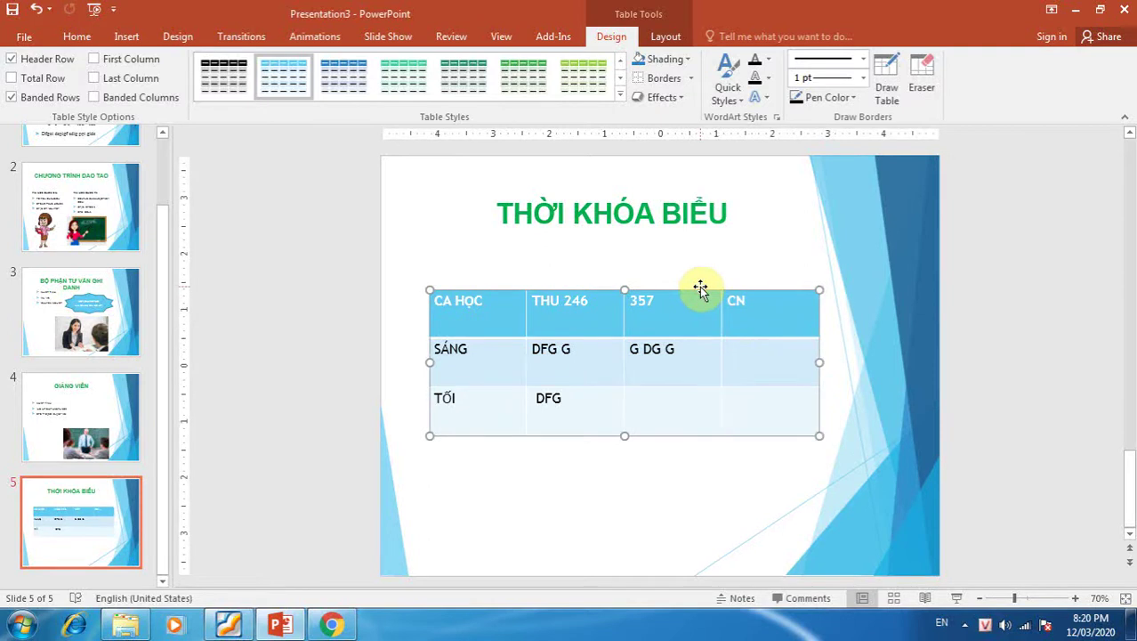
{"action": "left_click", "coordinate": [635, 243]}
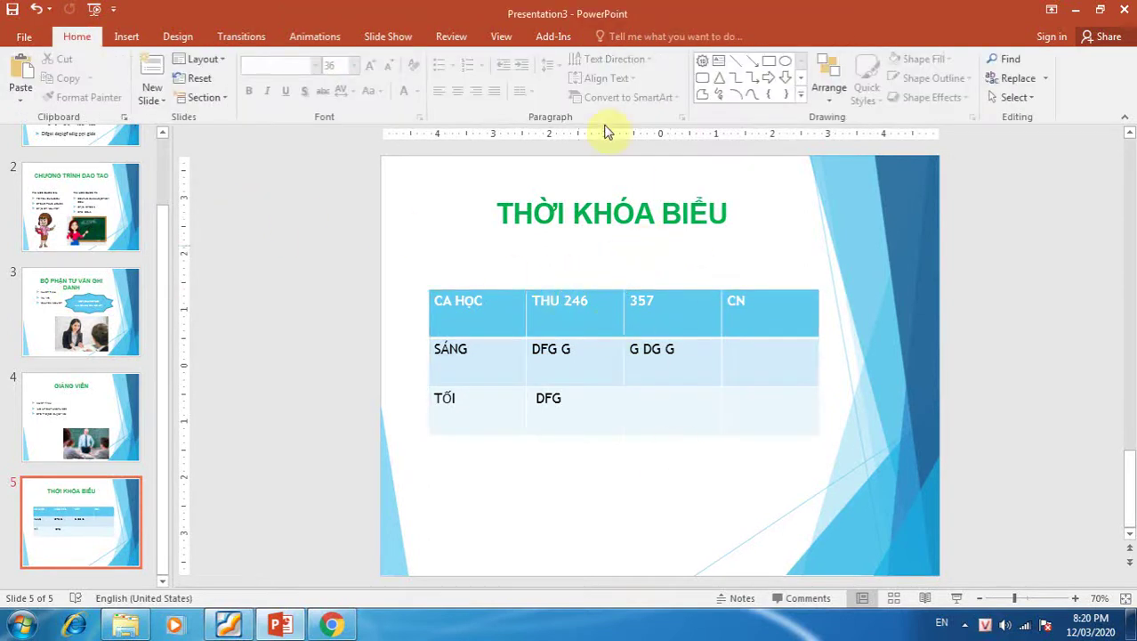
{"action": "left_click", "coordinate": [611, 305]}
{"action": "left_click", "coordinate": [606, 295]}
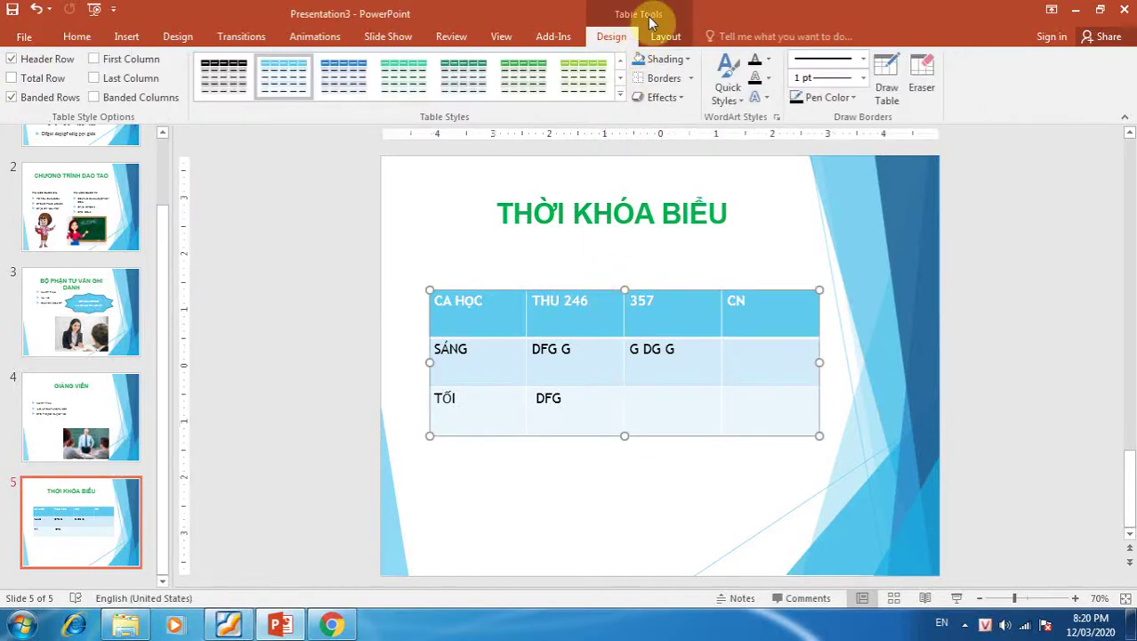
{"action": "left_click", "coordinate": [621, 95]}
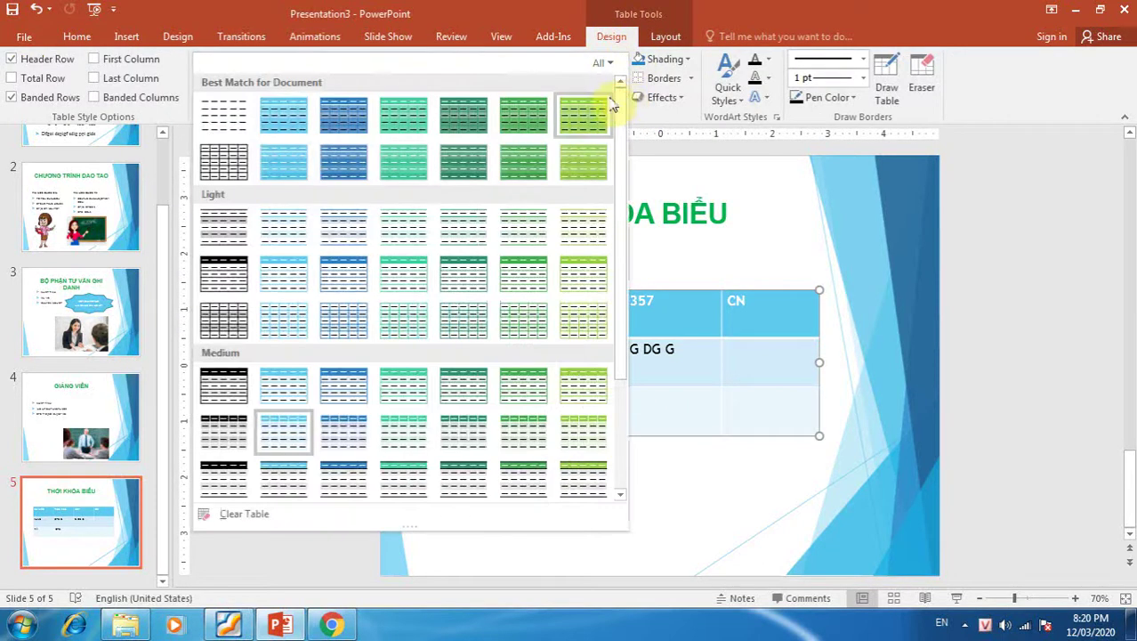
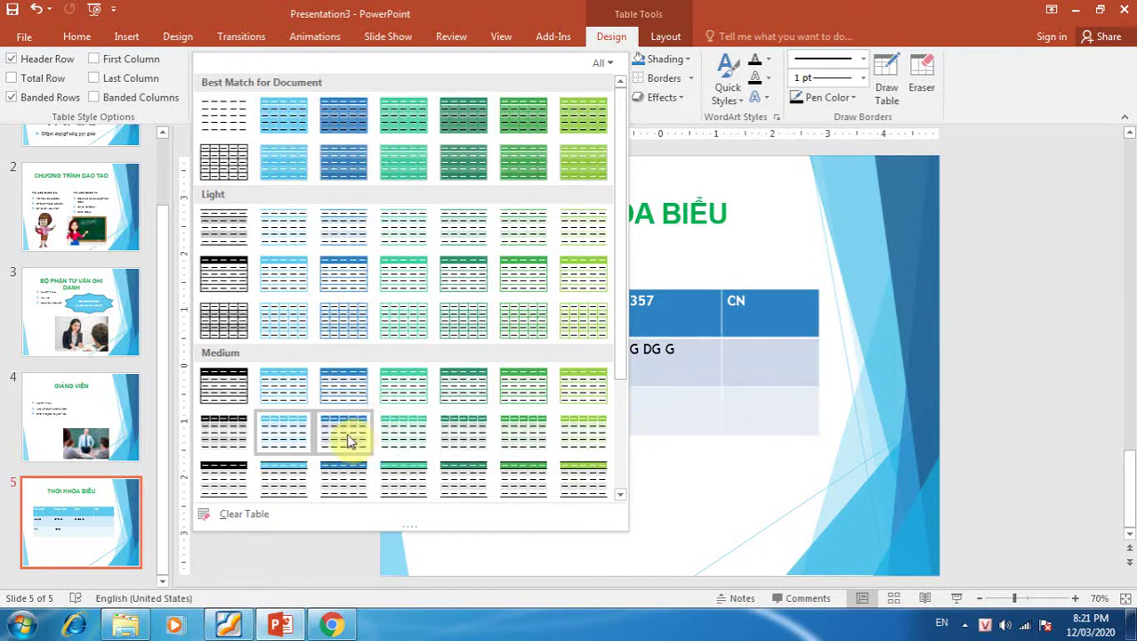
Apply a green Medium table style and merge the two bottom-right cells under 357 and CN
{"action": "left_click_drag", "start_coordinate": [620, 312], "coordinate": [621, 470]}
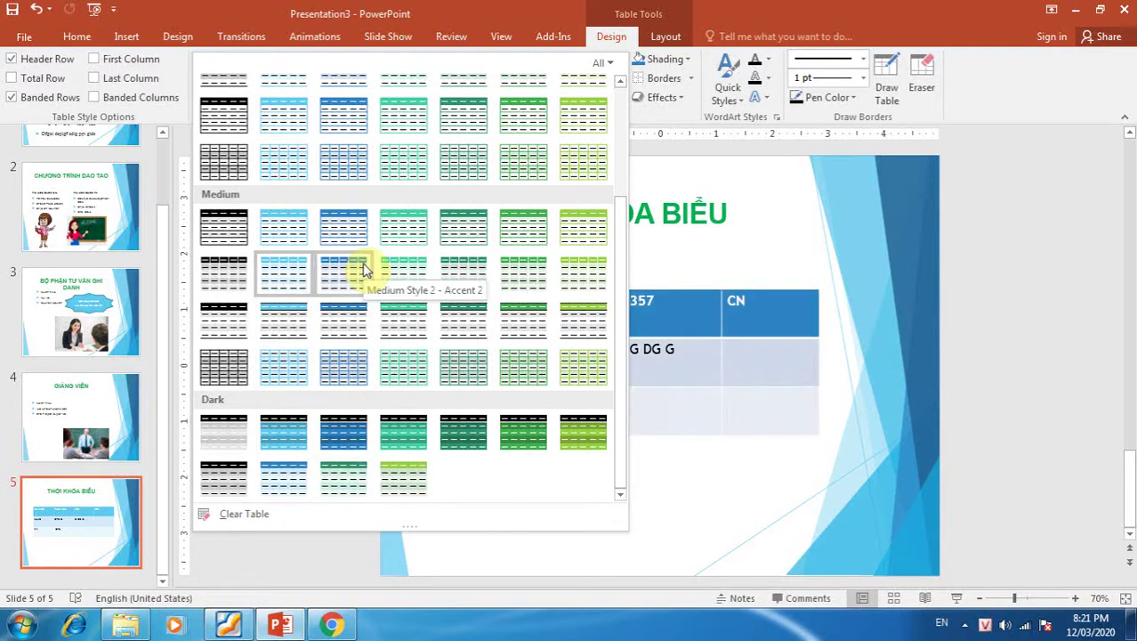
{"action": "left_click", "coordinate": [407, 278]}
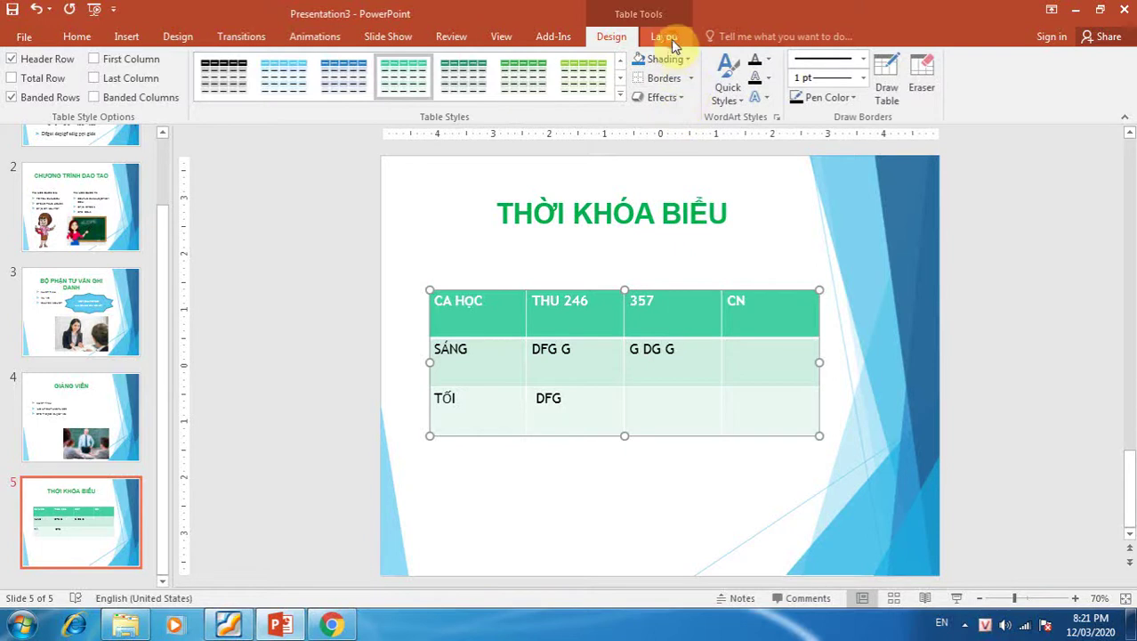
{"action": "left_click", "coordinate": [666, 37]}
{"action": "left_click_drag", "start_coordinate": [665, 412], "coordinate": [744, 410]}
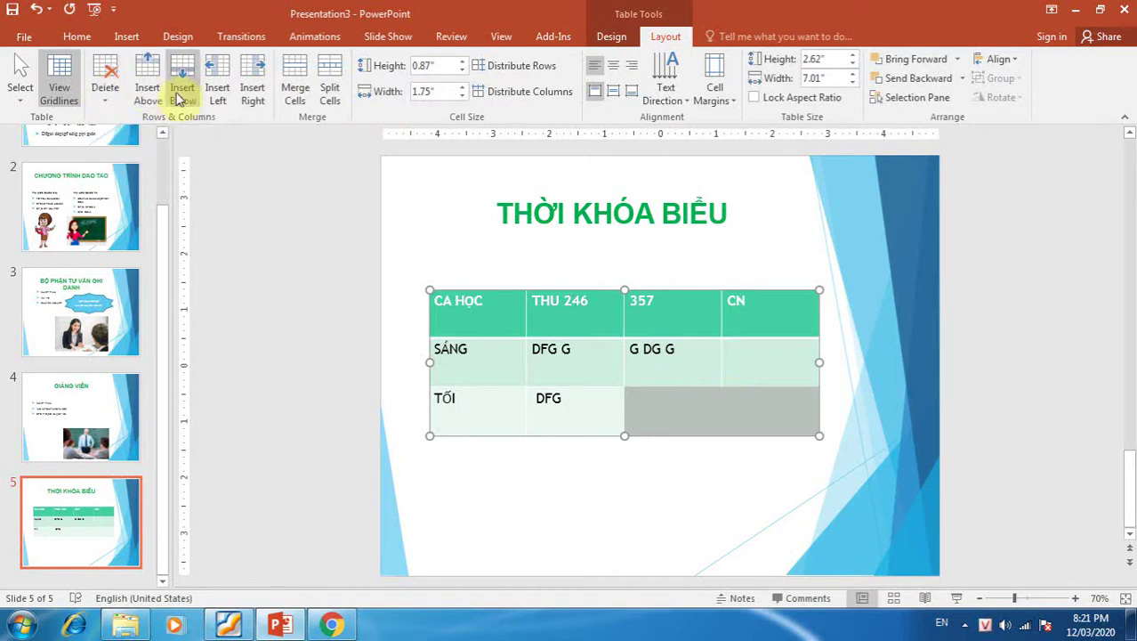
{"action": "left_click", "coordinate": [300, 102]}
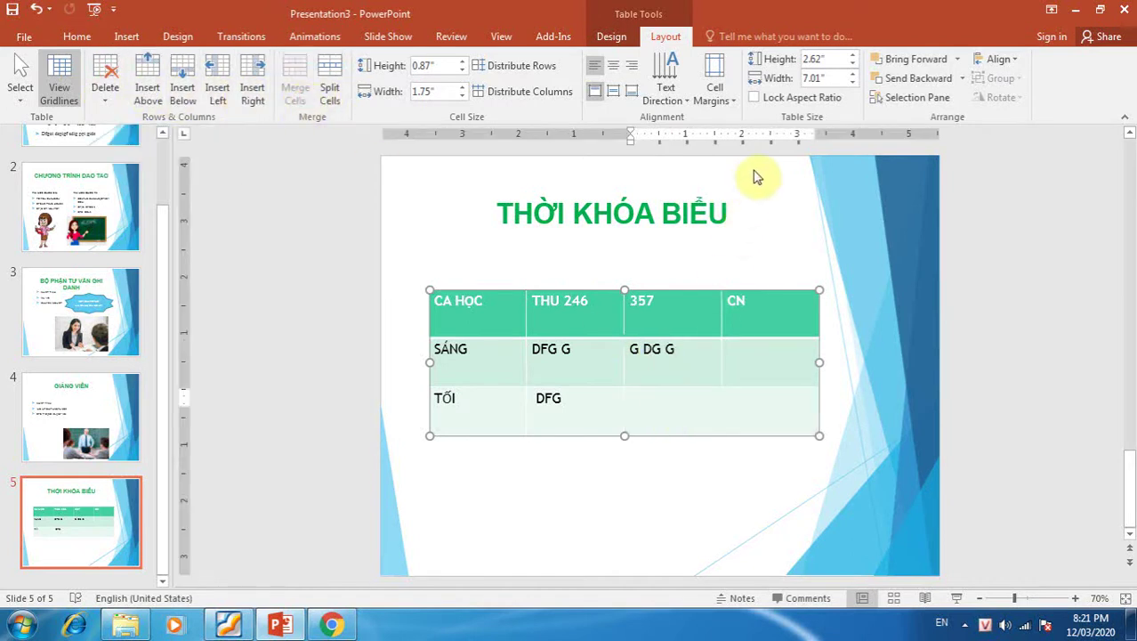
Move the timetable slightly up and widen it toward the right
{"action": "left_click", "coordinate": [606, 39]}
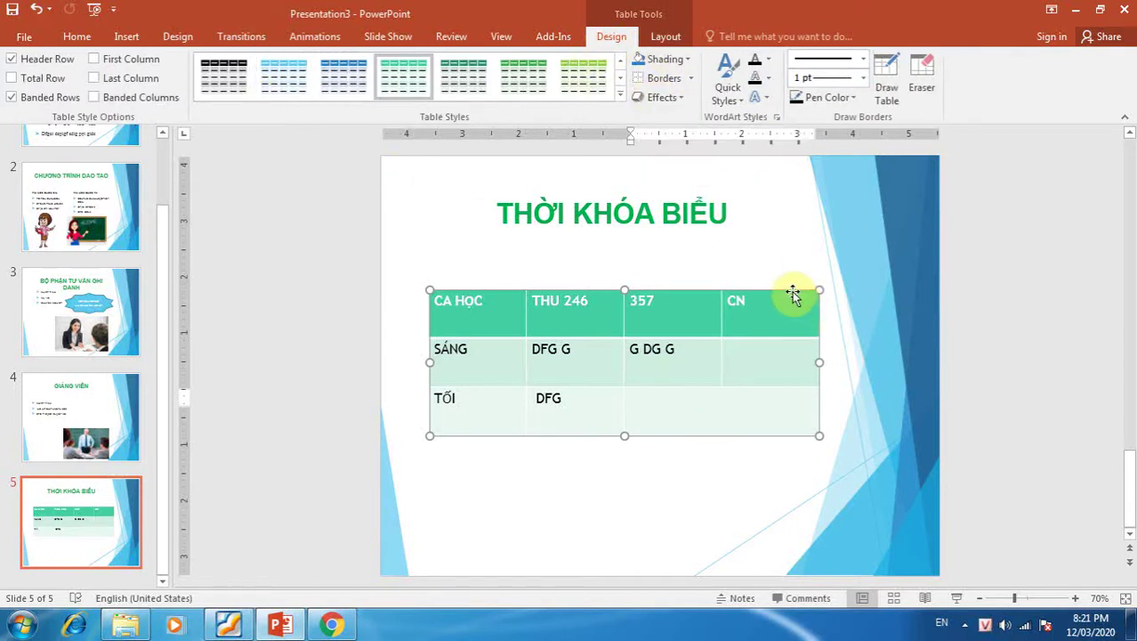
{"action": "left_click_drag", "start_coordinate": [793, 293], "coordinate": [799, 265]}
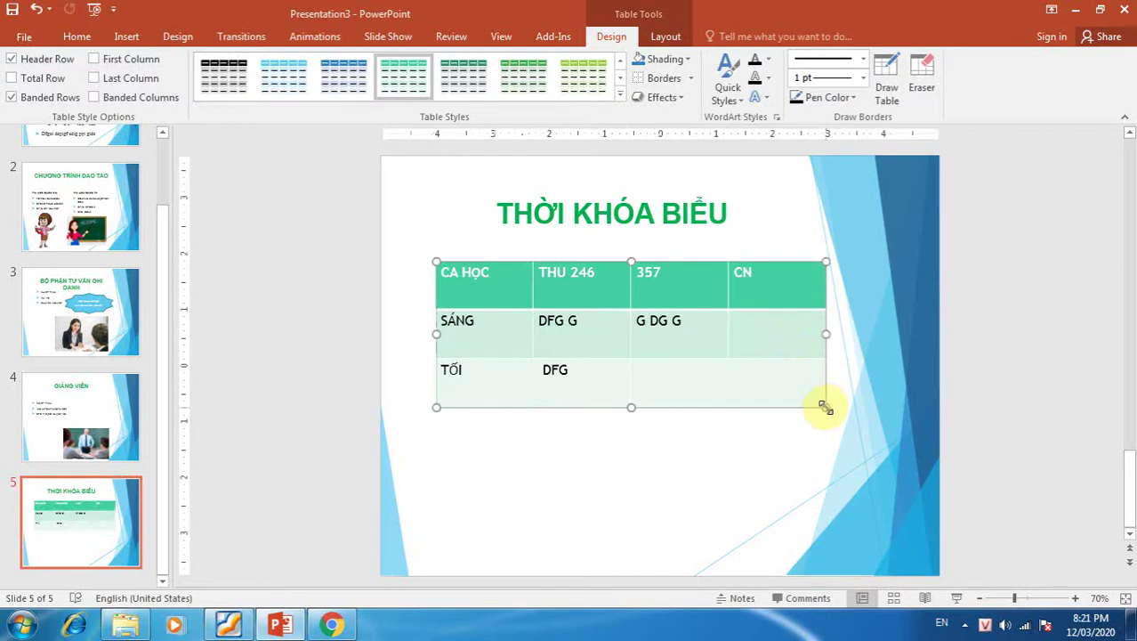
{"action": "left_click_drag", "start_coordinate": [826, 408], "coordinate": [841, 410]}
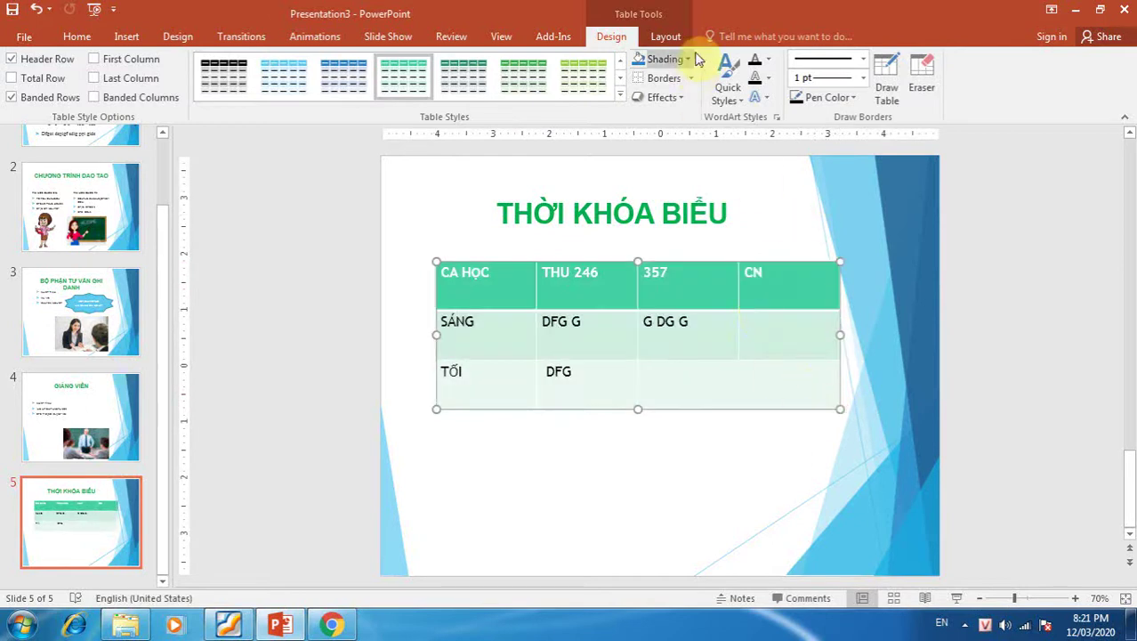
{"action": "left_click", "coordinate": [665, 36]}
{"action": "left_click", "coordinate": [643, 495]}
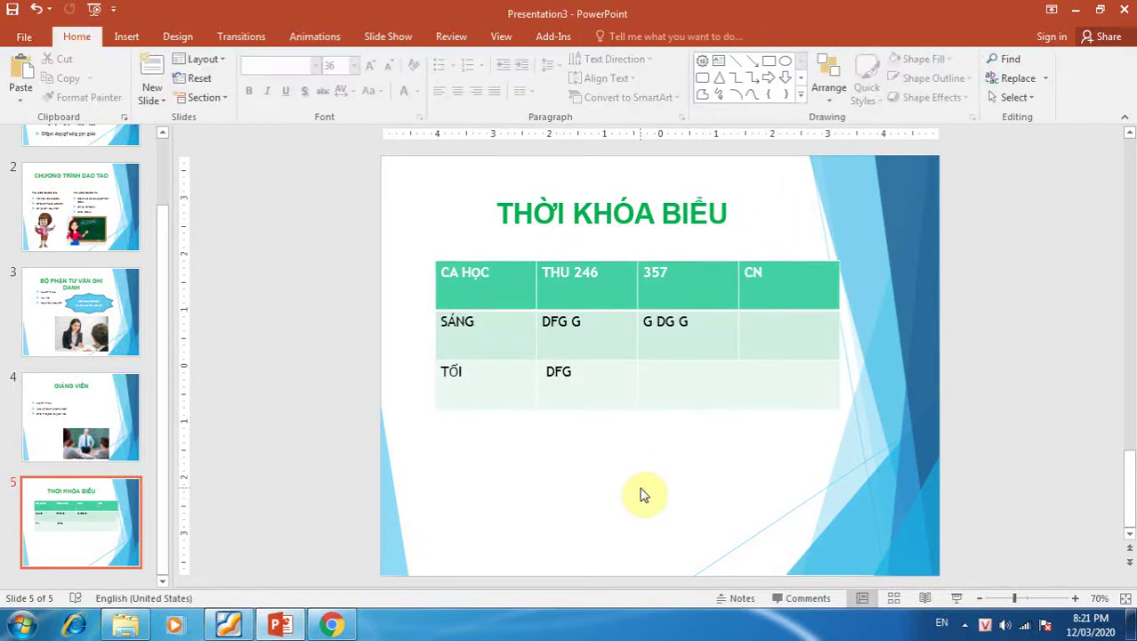
Add a Title Only slide and title it 'SƠ ĐỒ THÔNG MINH'
{"action": "left_click", "coordinate": [153, 100]}
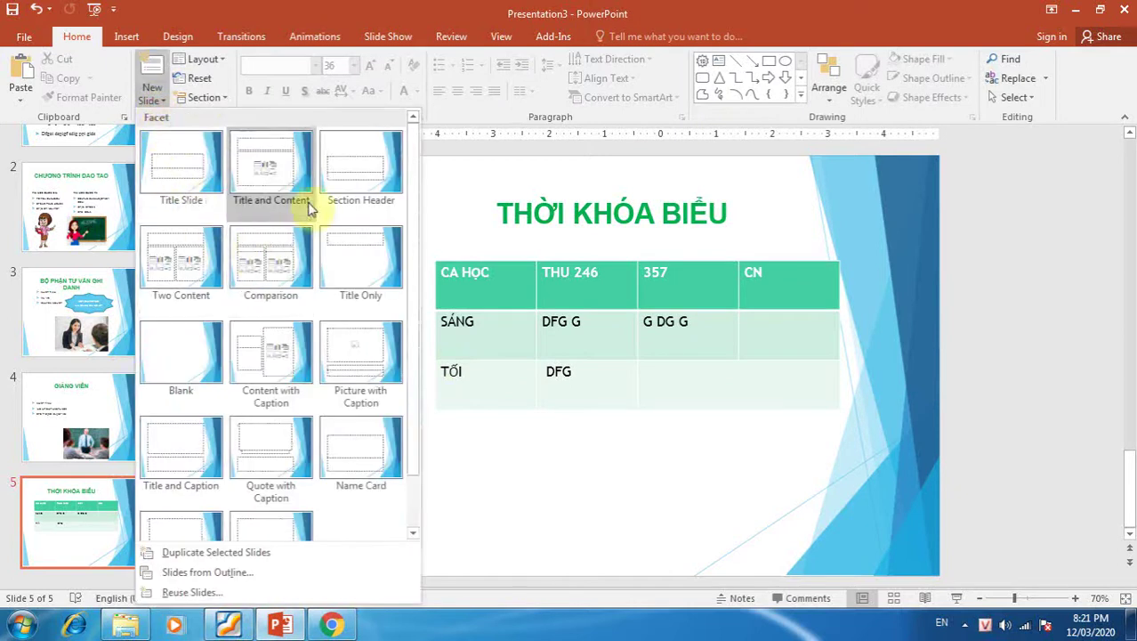
{"action": "left_click", "coordinate": [373, 251]}
{"action": "left_click", "coordinate": [608, 205]}
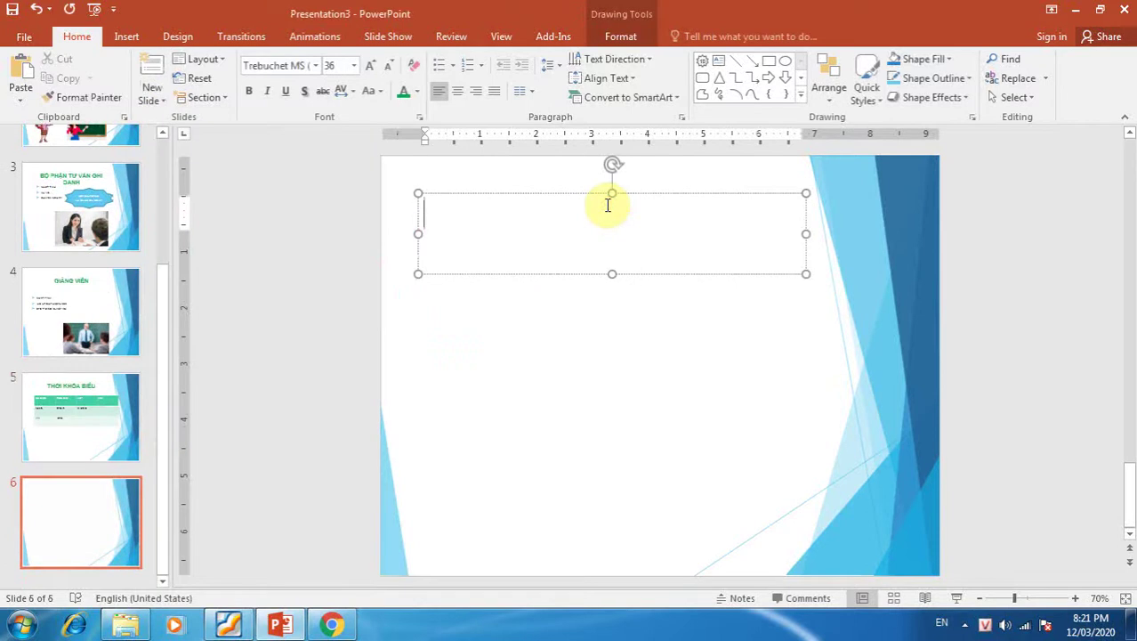
{"action": "type", "text": "SƠ ĐỒ THÔNG MINH"}
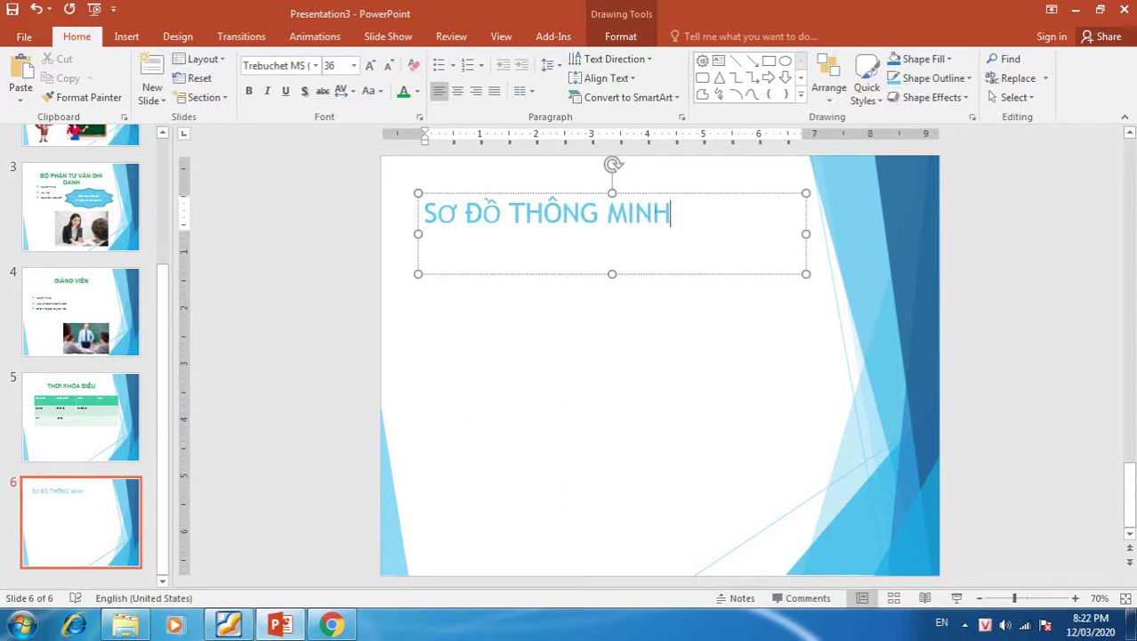
Make the title centred, green and bold, nudging the box slightly up and right
{"action": "left_click", "coordinate": [675, 193]}
{"action": "left_click", "coordinate": [458, 92]}
{"action": "left_click", "coordinate": [403, 92]}
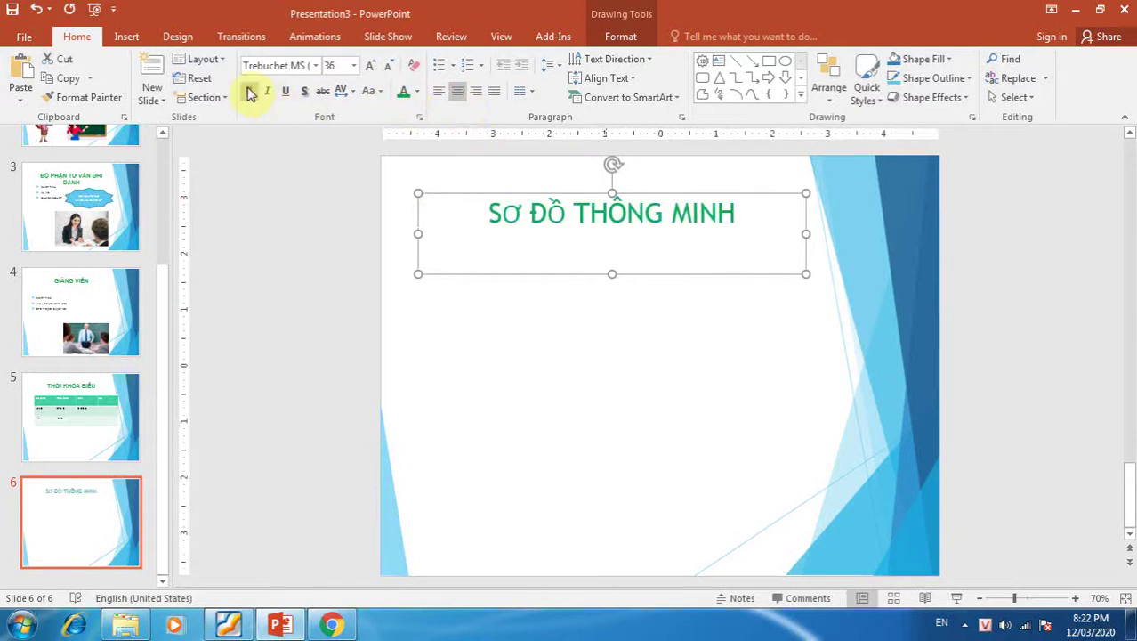
{"action": "left_click", "coordinate": [249, 91]}
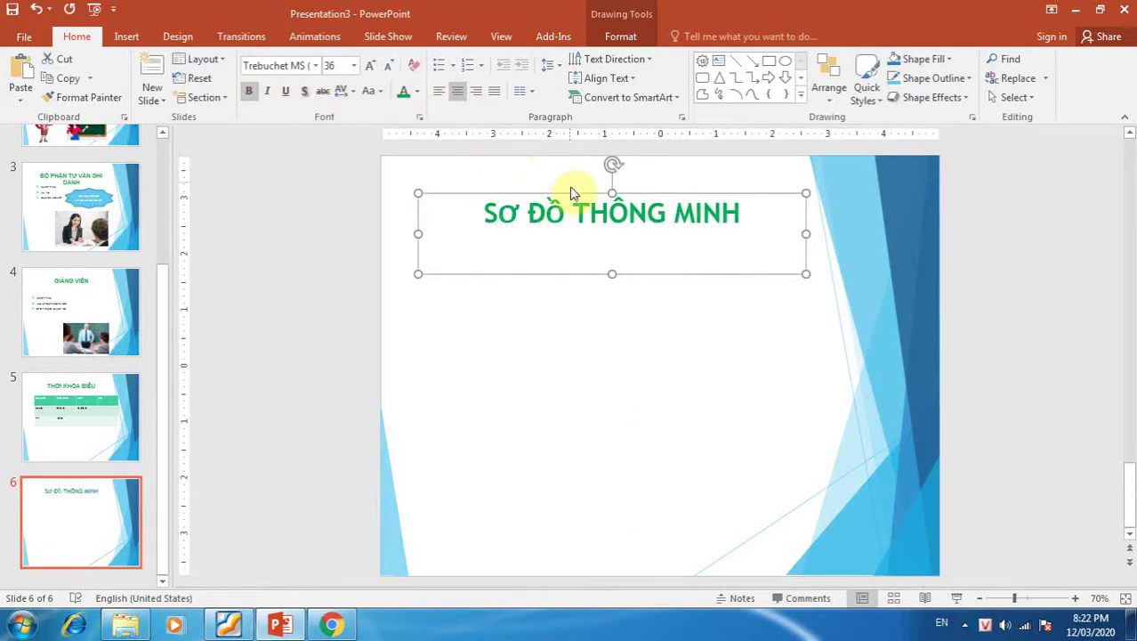
{"action": "left_click_drag", "start_coordinate": [574, 191], "coordinate": [597, 185]}
{"action": "left_click", "coordinate": [590, 364]}
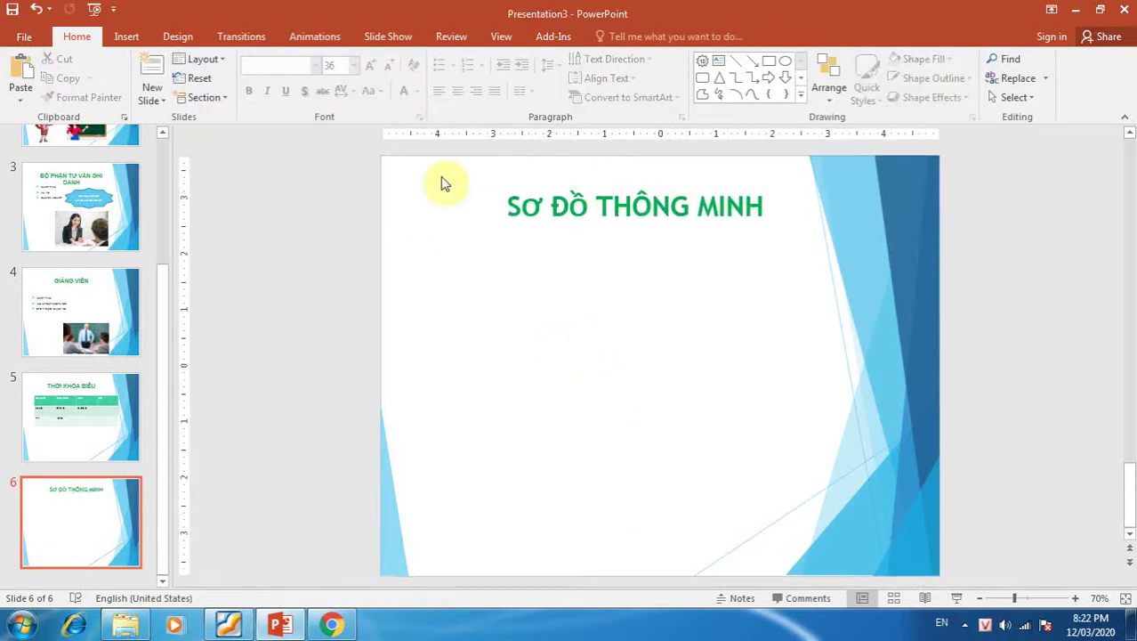
Set the title font to Arial
{"action": "left_click", "coordinate": [541, 214]}
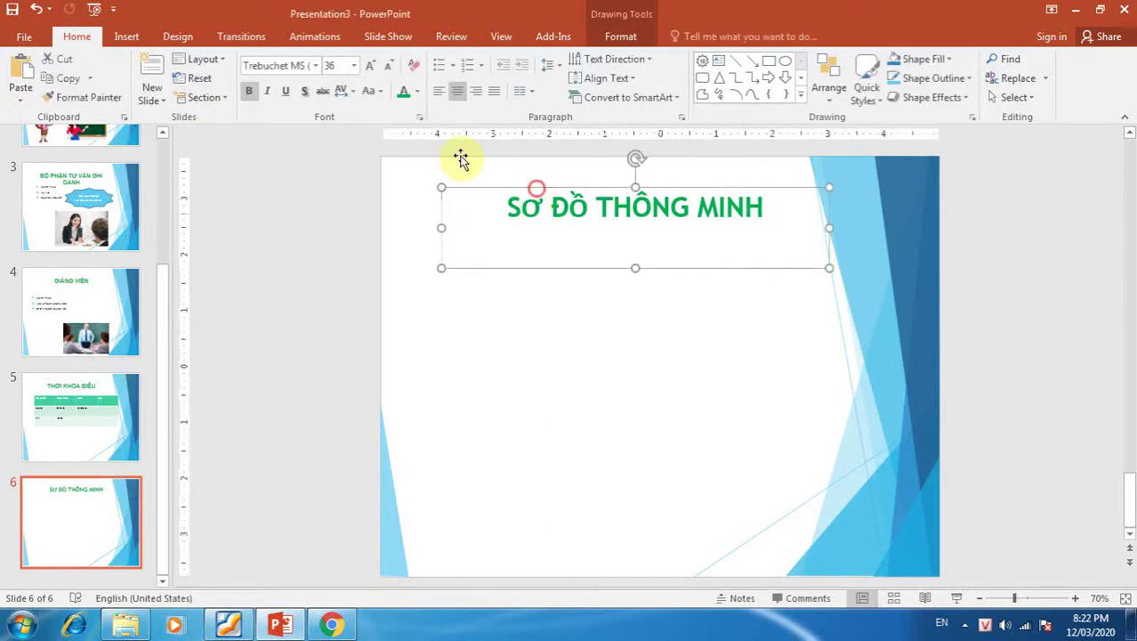
{"action": "left_click", "coordinate": [315, 65]}
{"action": "left_click", "coordinate": [292, 166]}
{"action": "left_click", "coordinate": [579, 347]}
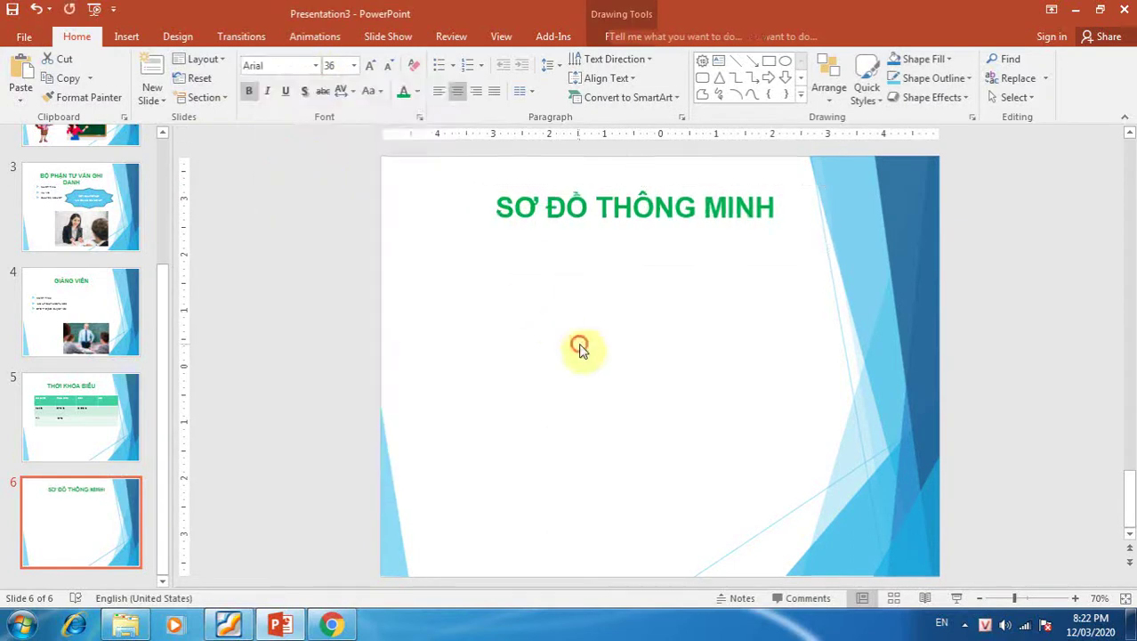
{"action": "left_click", "coordinate": [125, 37]}
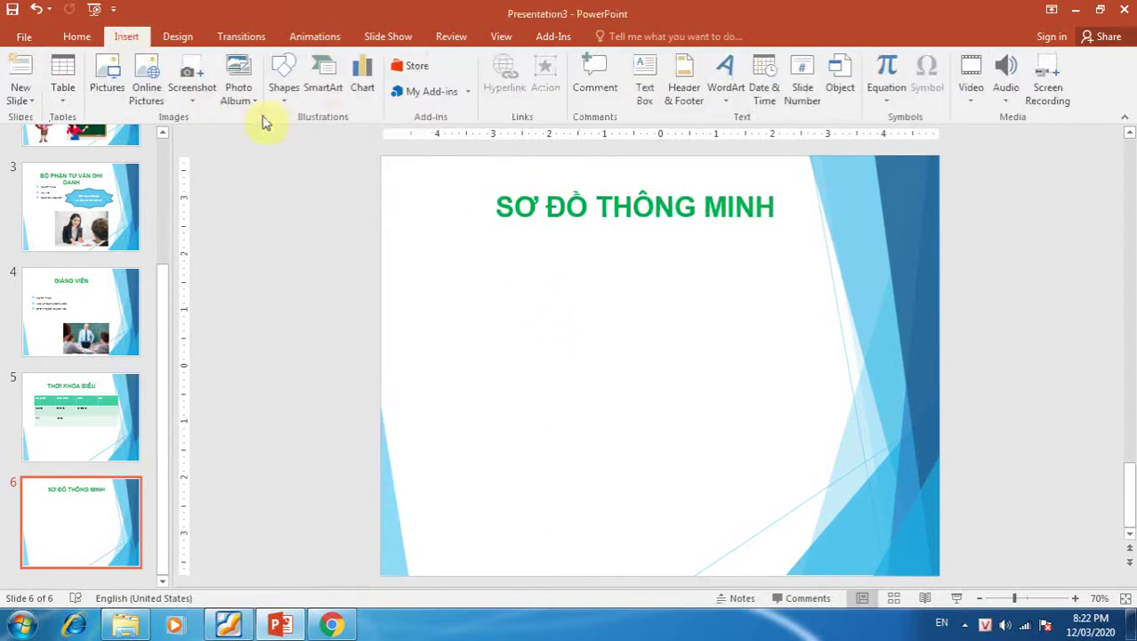
In the SmartArt chooser, compare List, Process and Cycle layouts like Hexagon Radial and Gear
{"action": "left_click", "coordinate": [324, 89]}
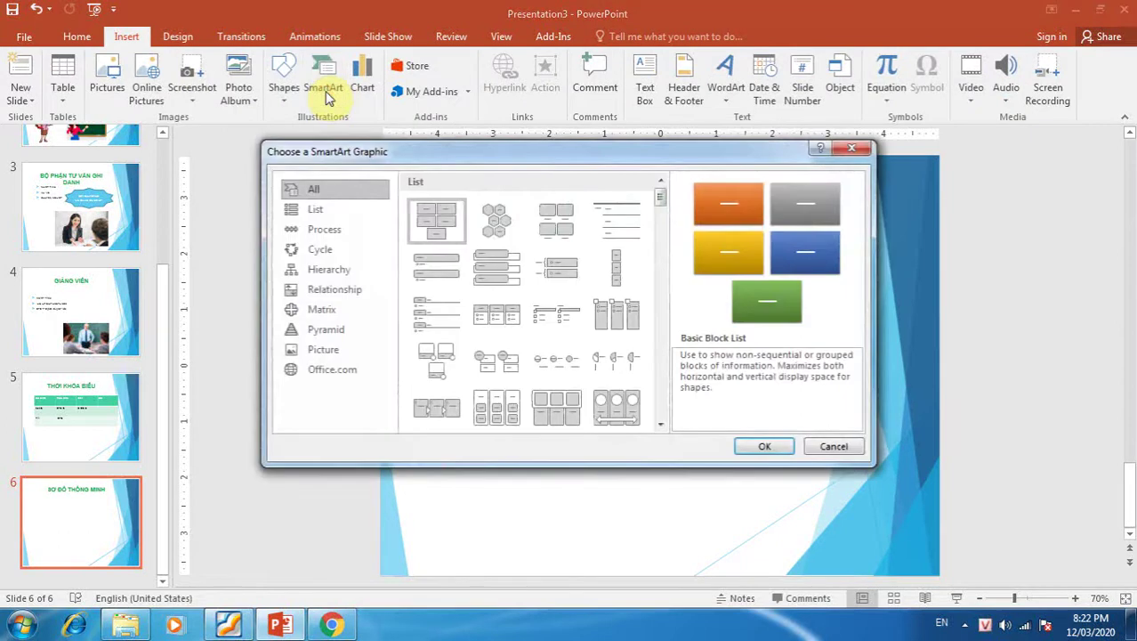
{"action": "left_click", "coordinate": [356, 209]}
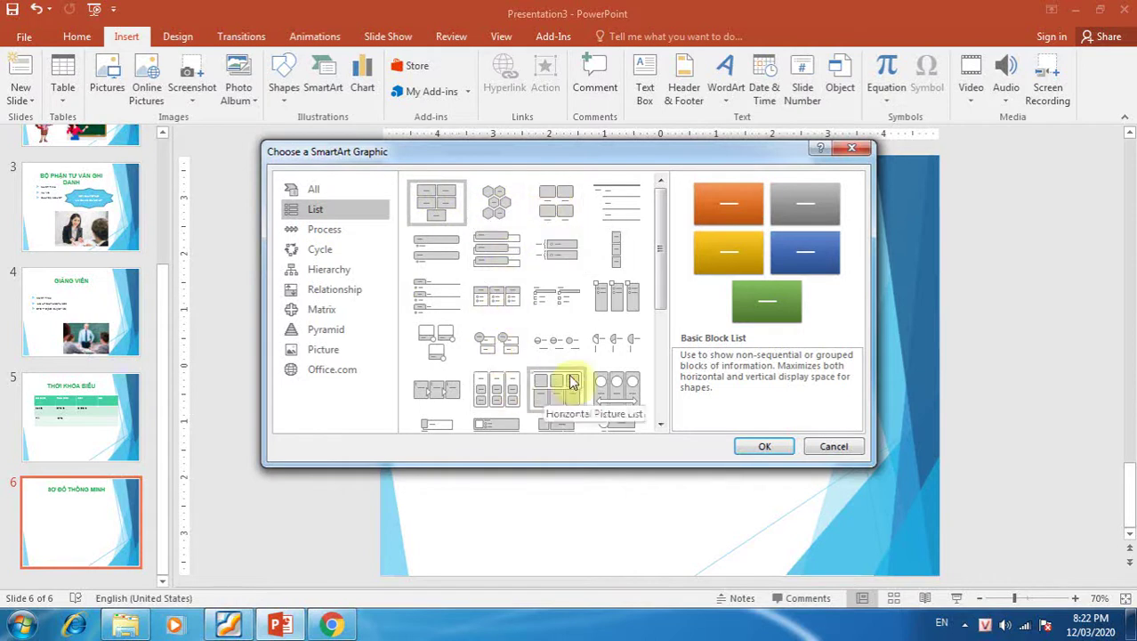
{"action": "left_click_drag", "start_coordinate": [660, 256], "coordinate": [672, 412]}
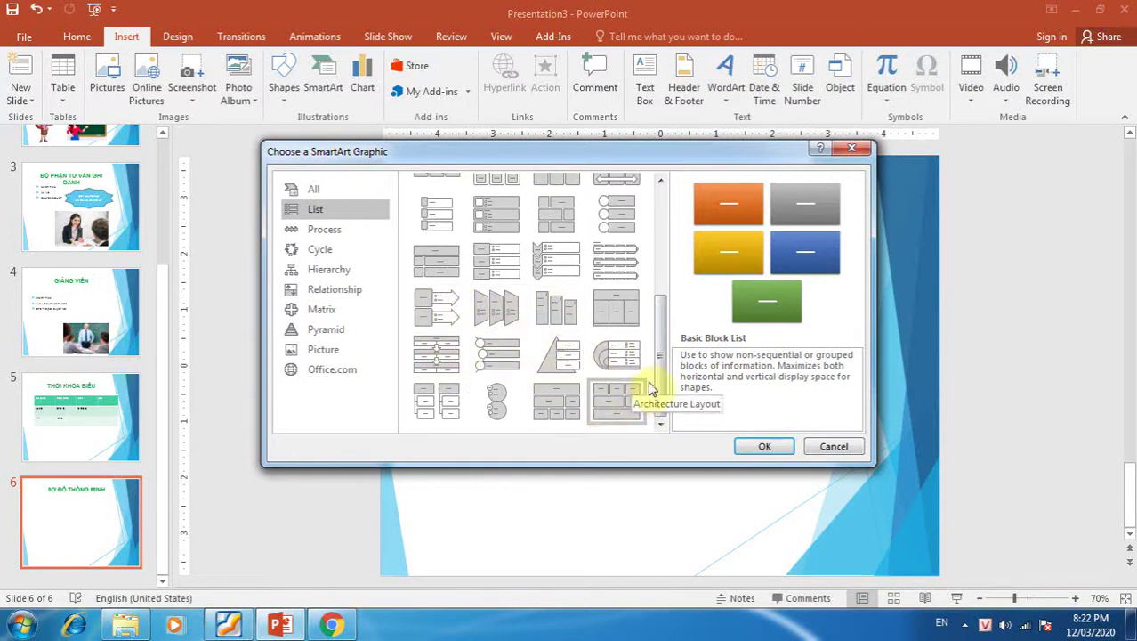
{"action": "left_click_drag", "start_coordinate": [661, 342], "coordinate": [676, 240]}
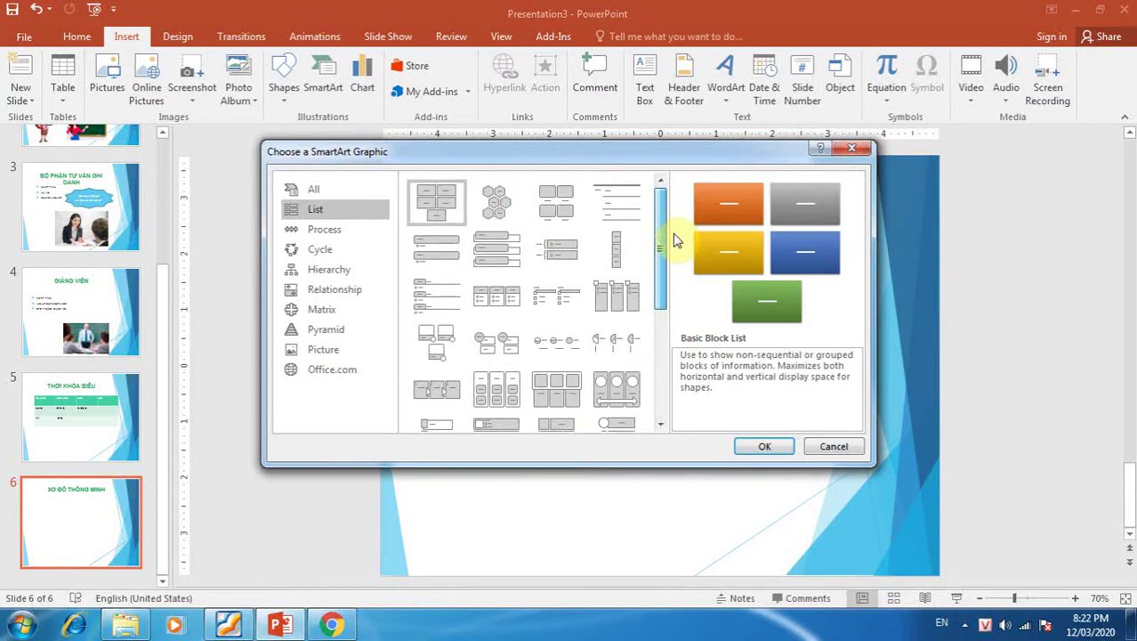
{"action": "left_click", "coordinate": [343, 230]}
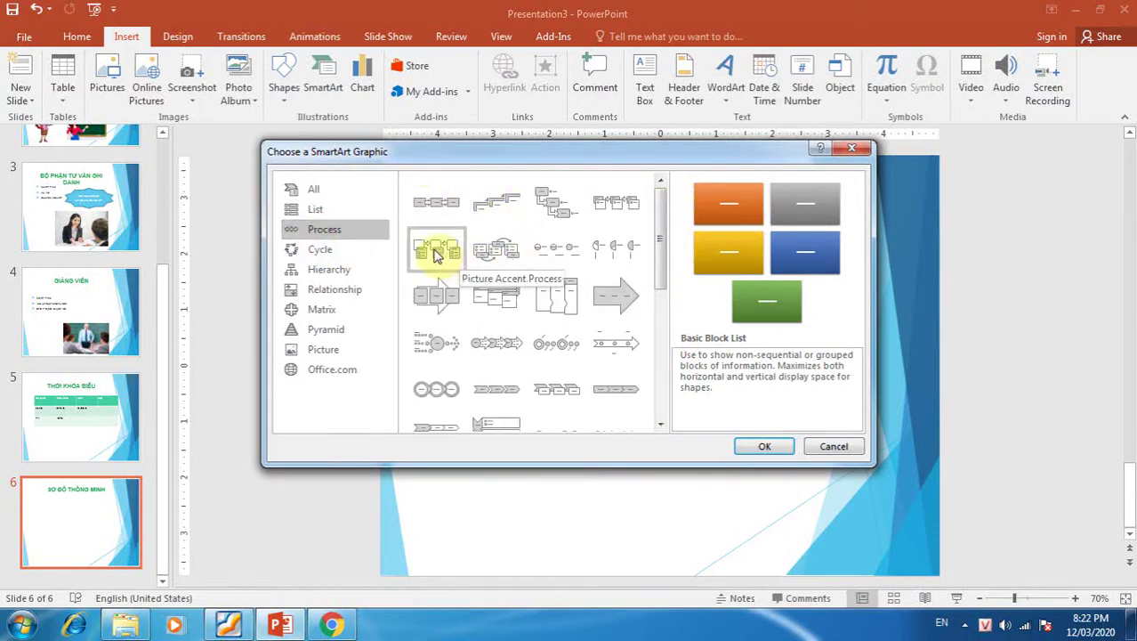
{"action": "left_click", "coordinate": [340, 249]}
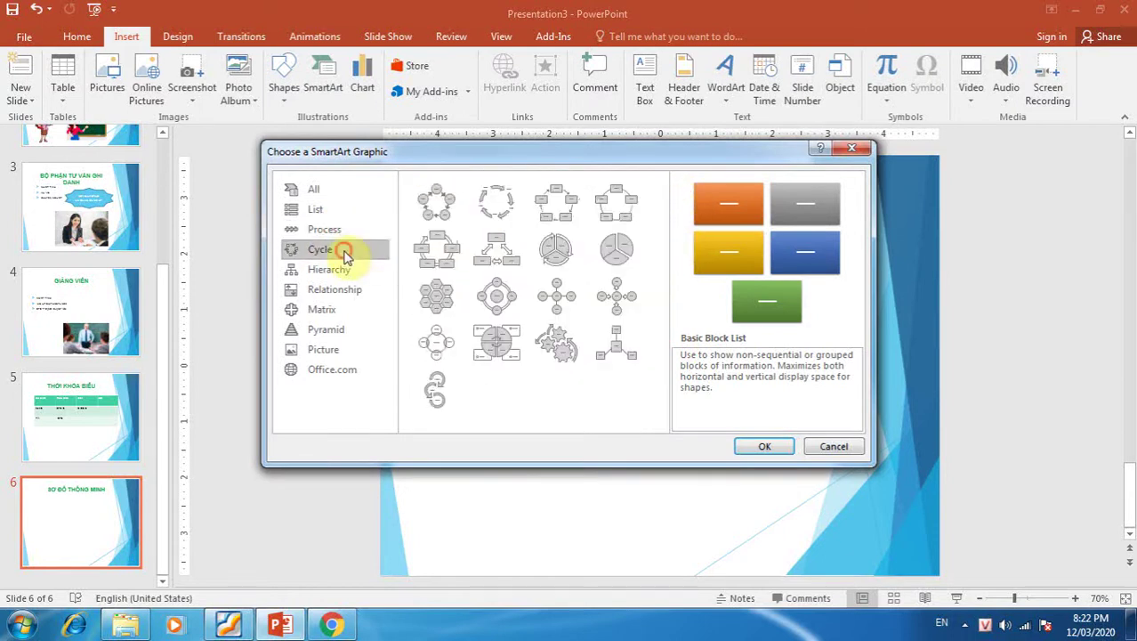
{"action": "left_click", "coordinate": [434, 299]}
{"action": "left_click", "coordinate": [434, 300]}
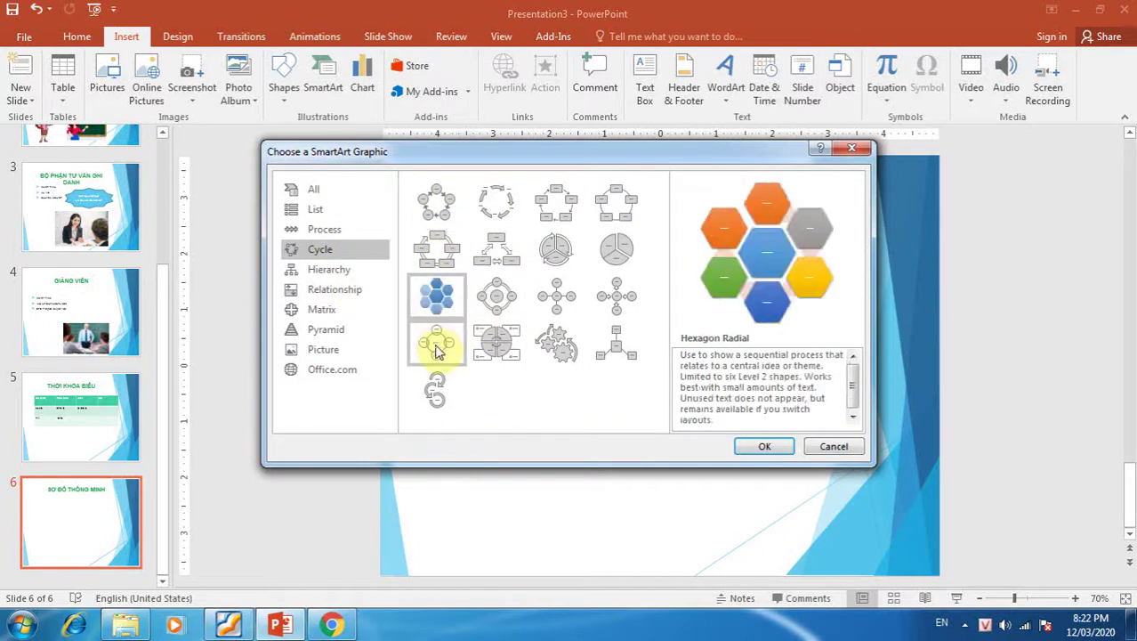
{"action": "left_click", "coordinate": [437, 343]}
{"action": "left_click", "coordinate": [501, 347]}
{"action": "left_click", "coordinate": [452, 307]}
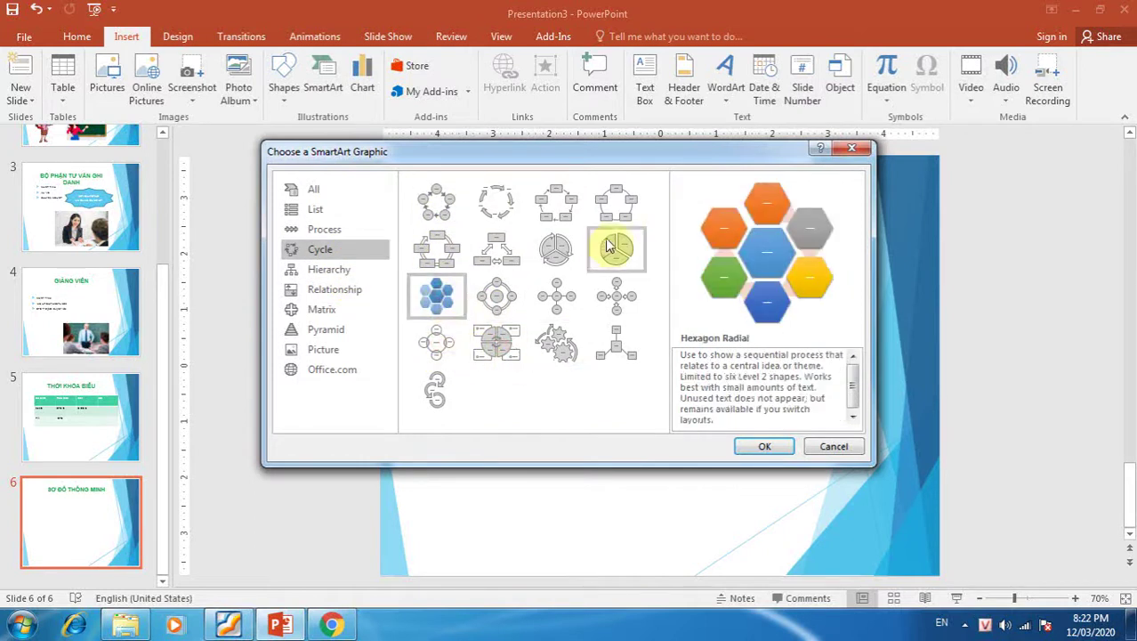
{"action": "left_click", "coordinate": [614, 293]}
{"action": "left_click", "coordinate": [553, 297]}
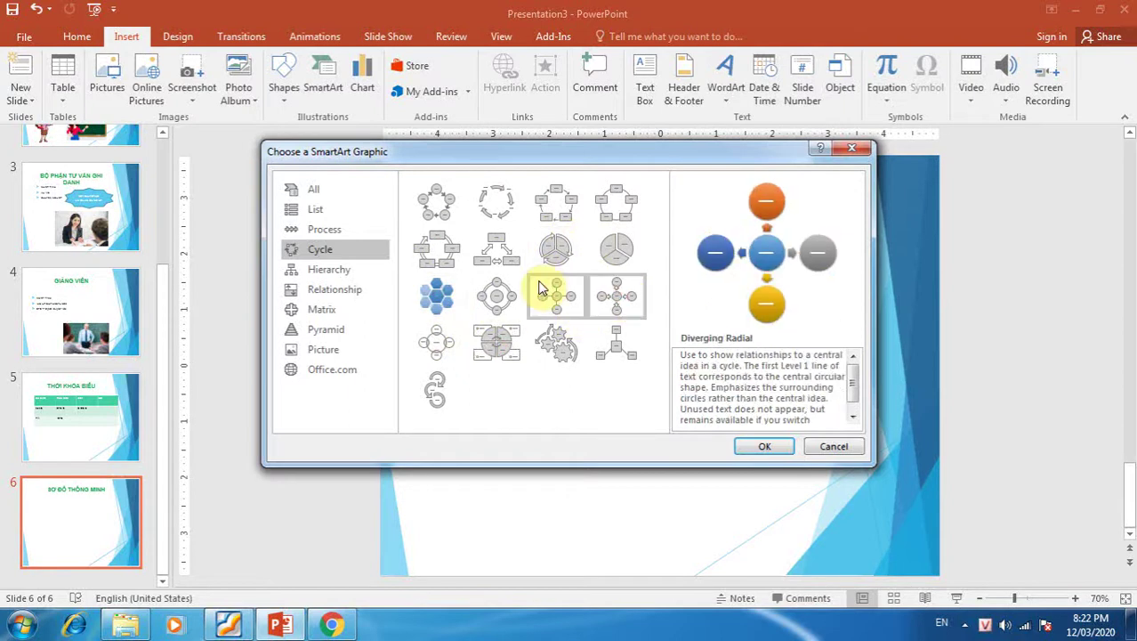
{"action": "left_click", "coordinate": [438, 298]}
{"action": "left_click", "coordinate": [553, 342]}
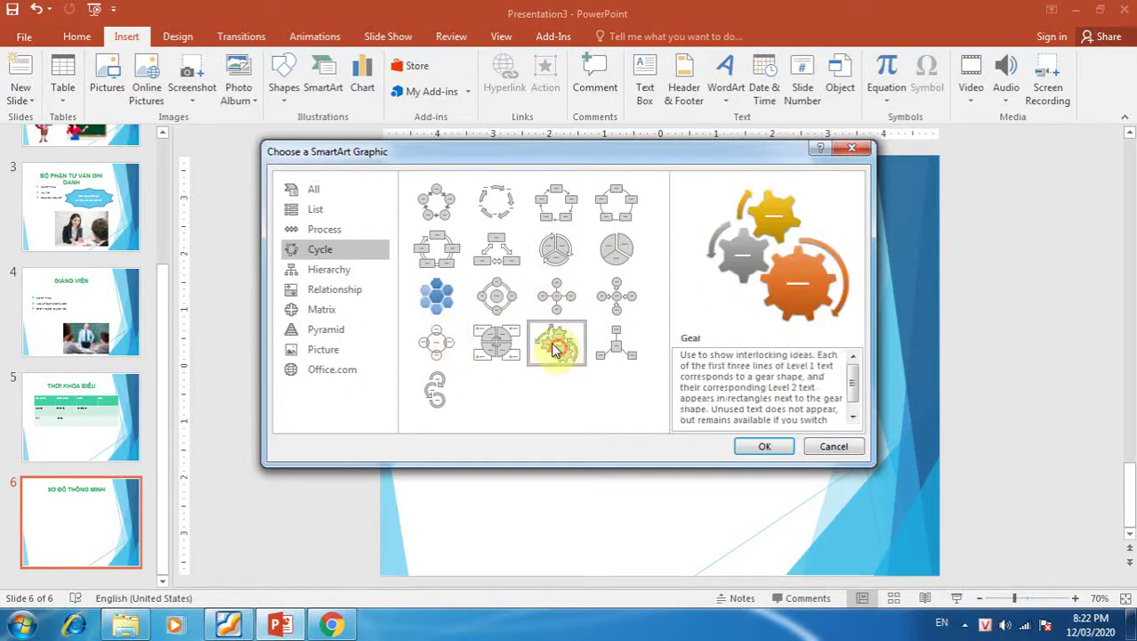
{"action": "left_click", "coordinate": [496, 342]}
{"action": "left_click", "coordinate": [436, 303]}
Browse Hierarchy, Relationship, Pyramid and Picture categories, then preview Basic, Titled and Grid Matrix layouts
{"action": "left_click", "coordinate": [329, 270]}
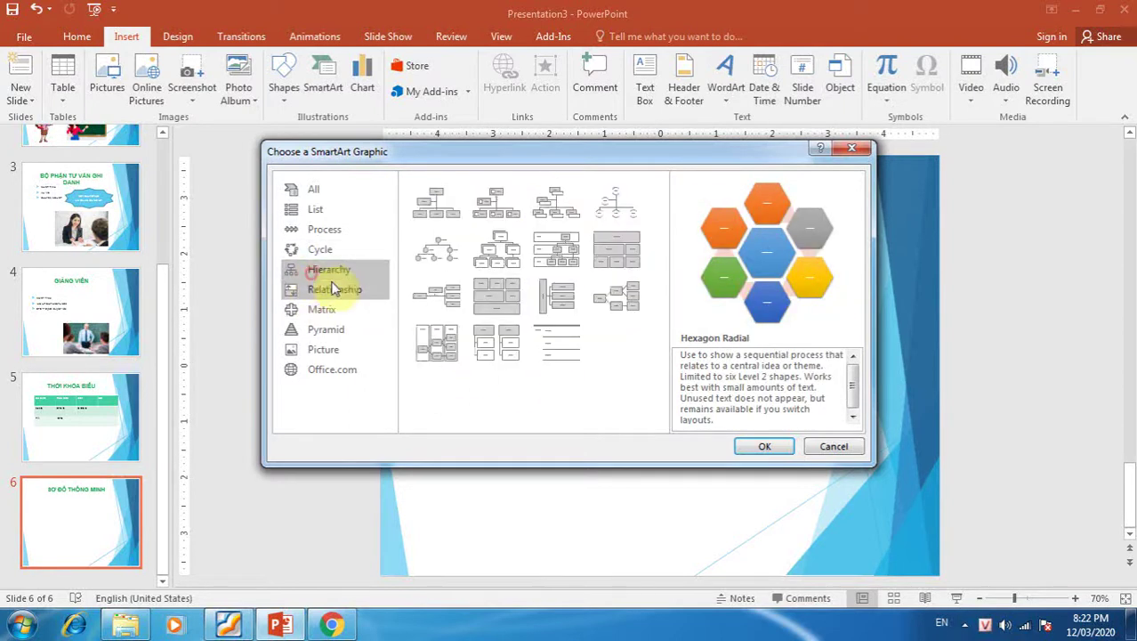
{"action": "left_click", "coordinate": [334, 289]}
{"action": "left_click", "coordinate": [322, 309]}
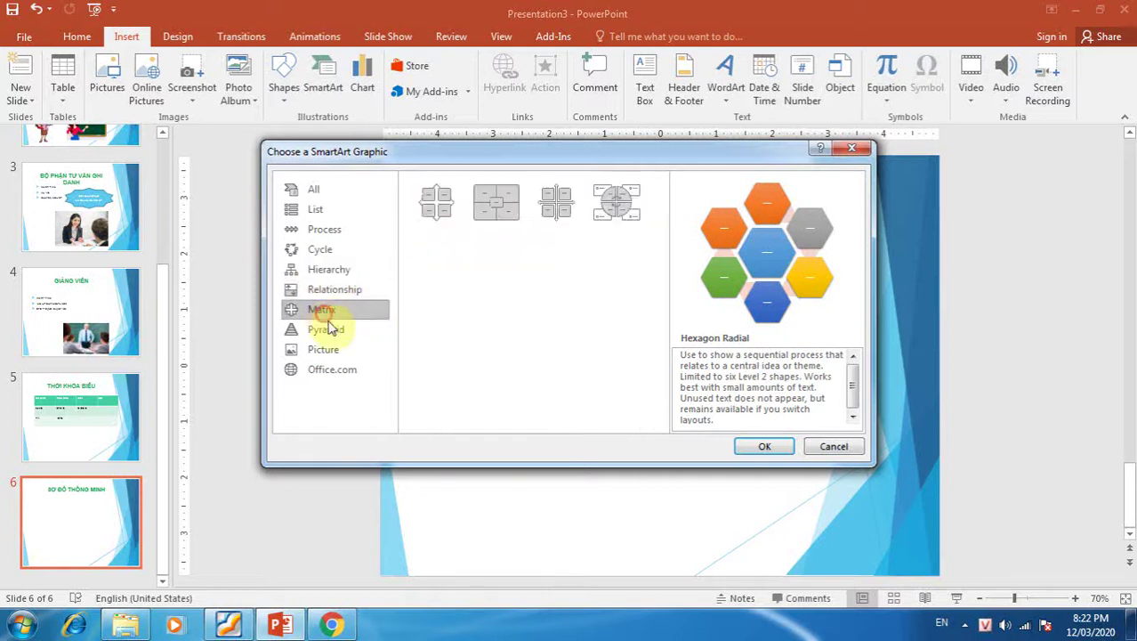
{"action": "left_click", "coordinate": [325, 329]}
{"action": "left_click", "coordinate": [323, 348]}
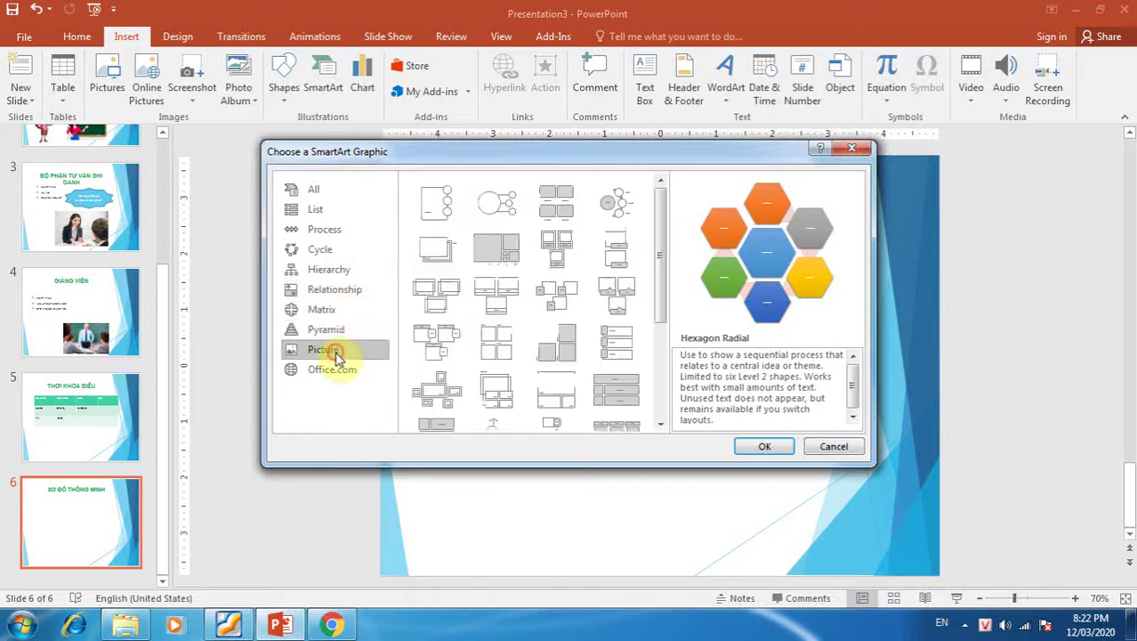
{"action": "left_click", "coordinate": [332, 370]}
{"action": "left_click", "coordinate": [322, 309]}
{"action": "left_click", "coordinate": [504, 206]}
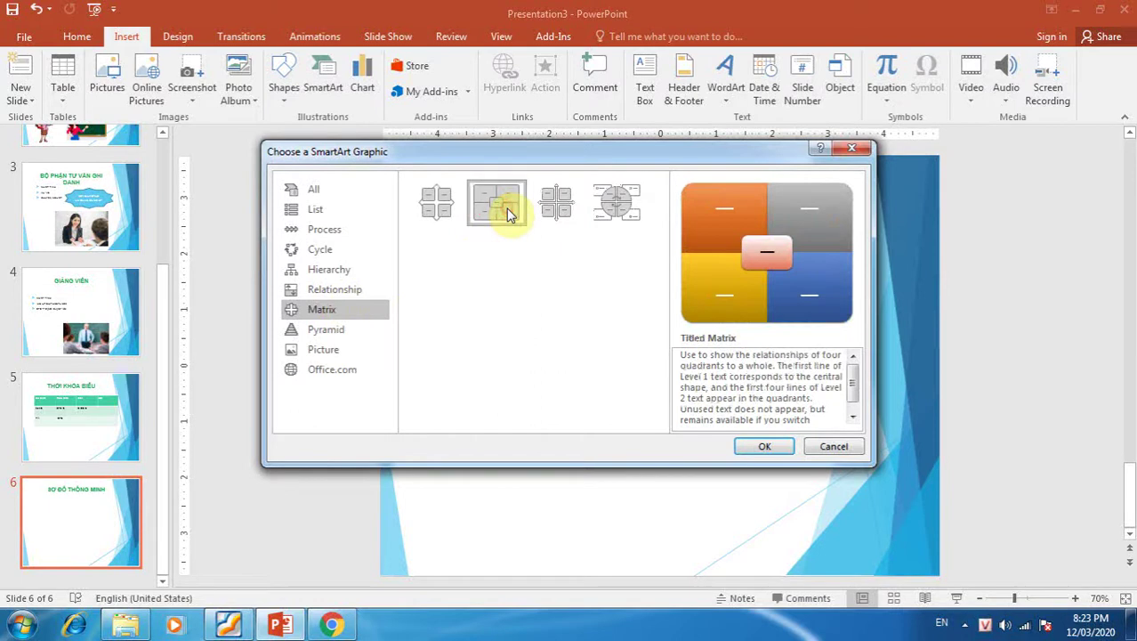
{"action": "left_click", "coordinate": [623, 207]}
{"action": "left_click", "coordinate": [557, 204]}
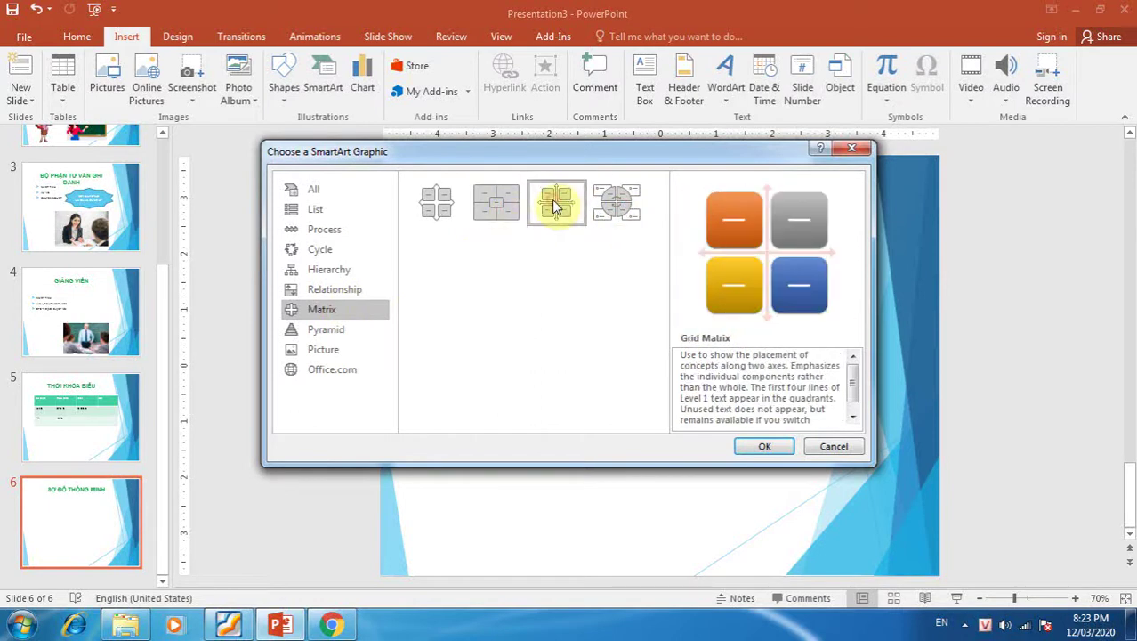
{"action": "left_click", "coordinate": [492, 208]}
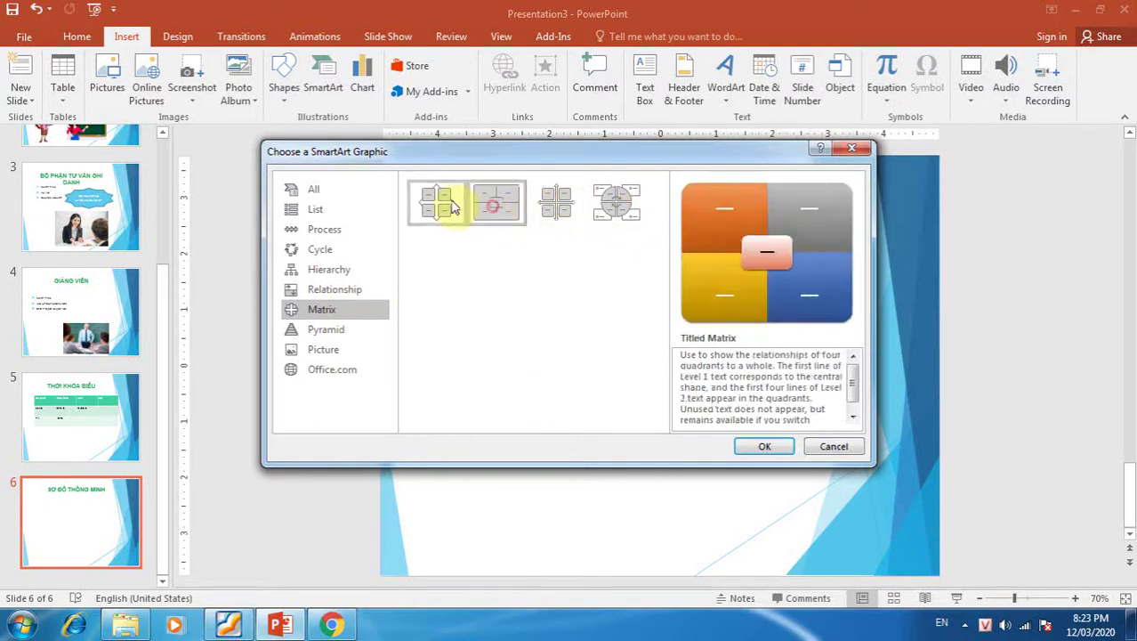
{"action": "left_click", "coordinate": [436, 203]}
Insert the Vertical Box List layout from the List category
{"action": "left_click", "coordinate": [352, 213]}
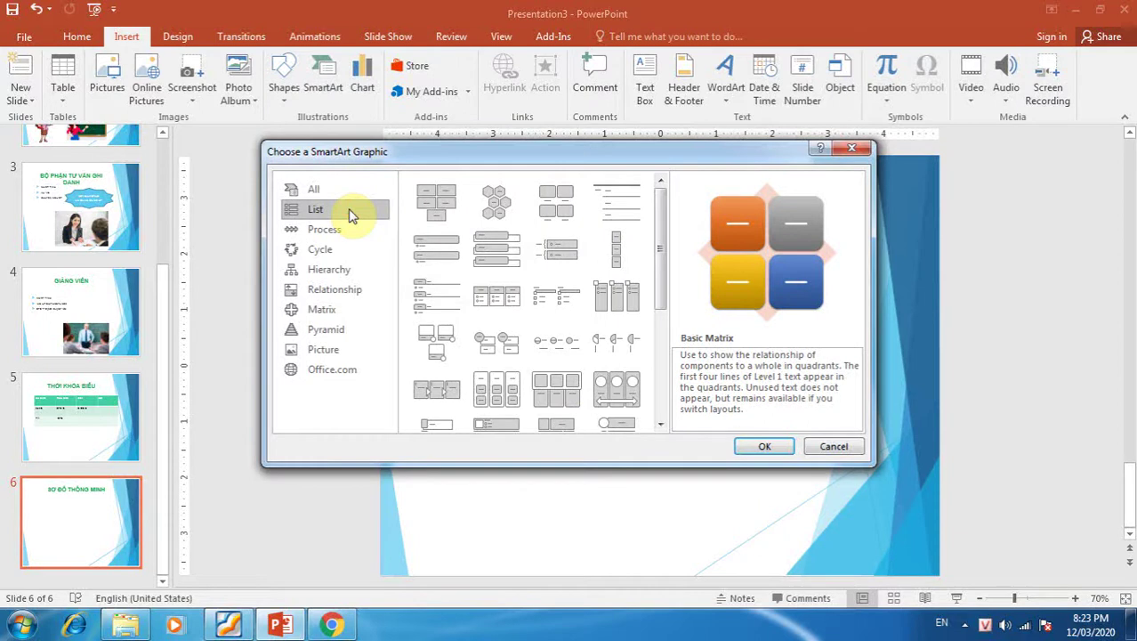
{"action": "left_click", "coordinate": [509, 248]}
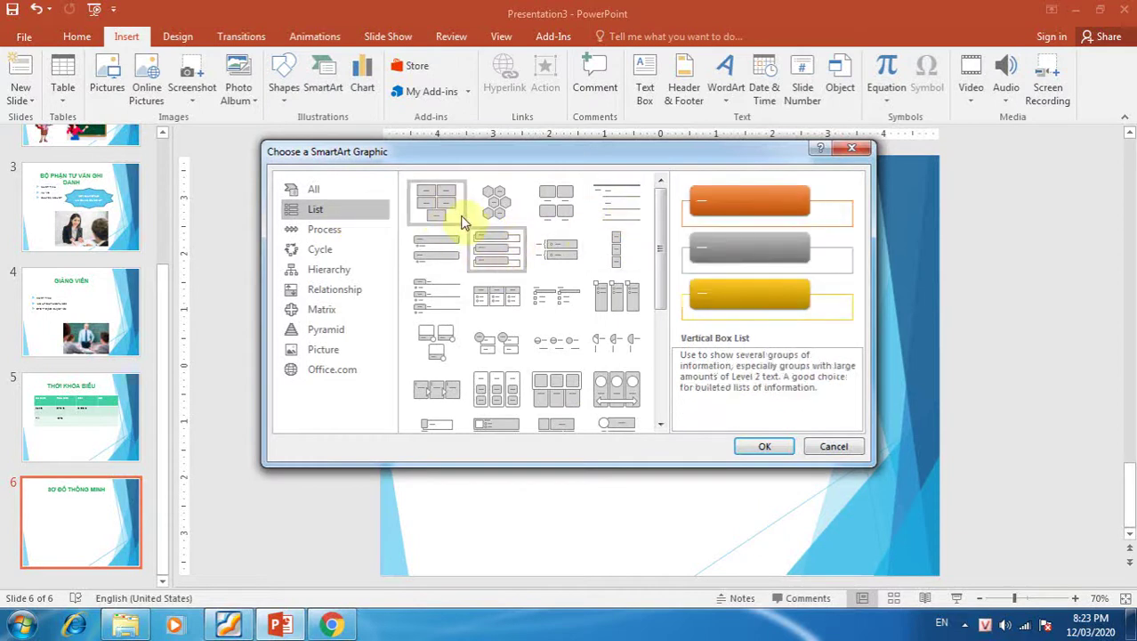
{"action": "left_click", "coordinate": [789, 449]}
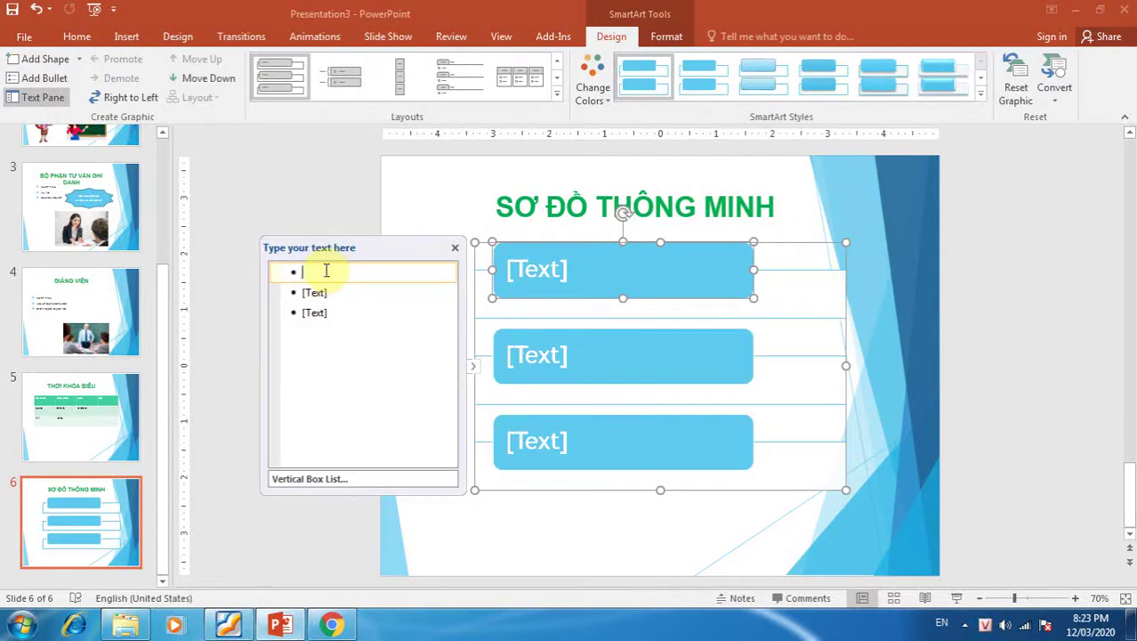
Type SAN PHAM1, SAN PHAM2 and SAN PHAM3 into the three SmartArt bullets
{"action": "type", "text": "SAN PHAM 1"}
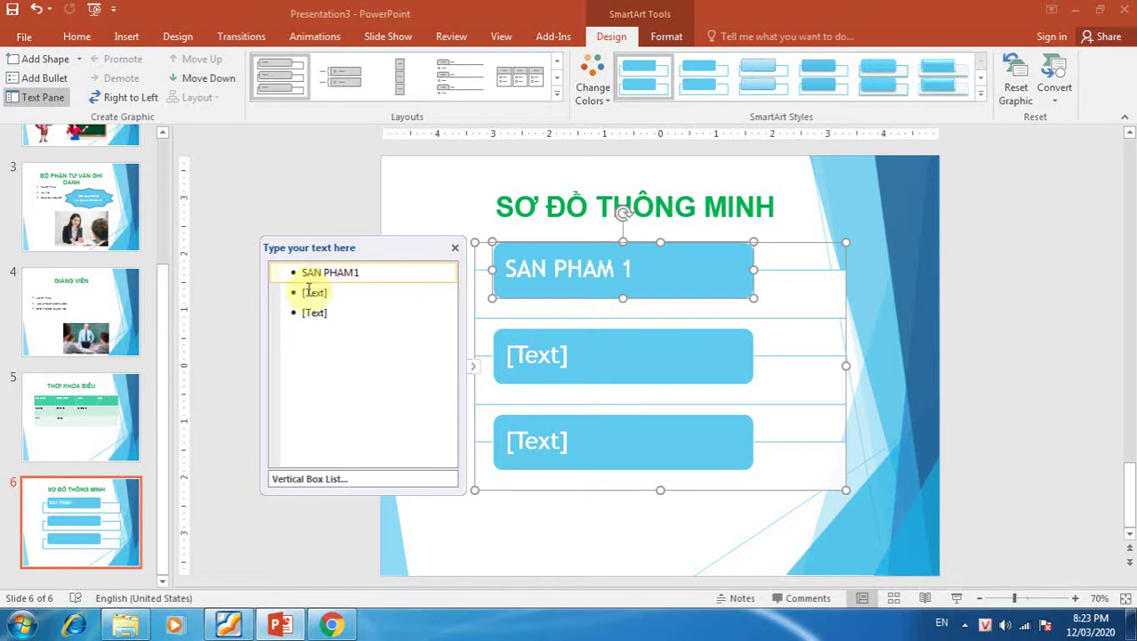
{"action": "left_click", "coordinate": [306, 291]}
{"action": "type", "text": "SAN PHAM2"}
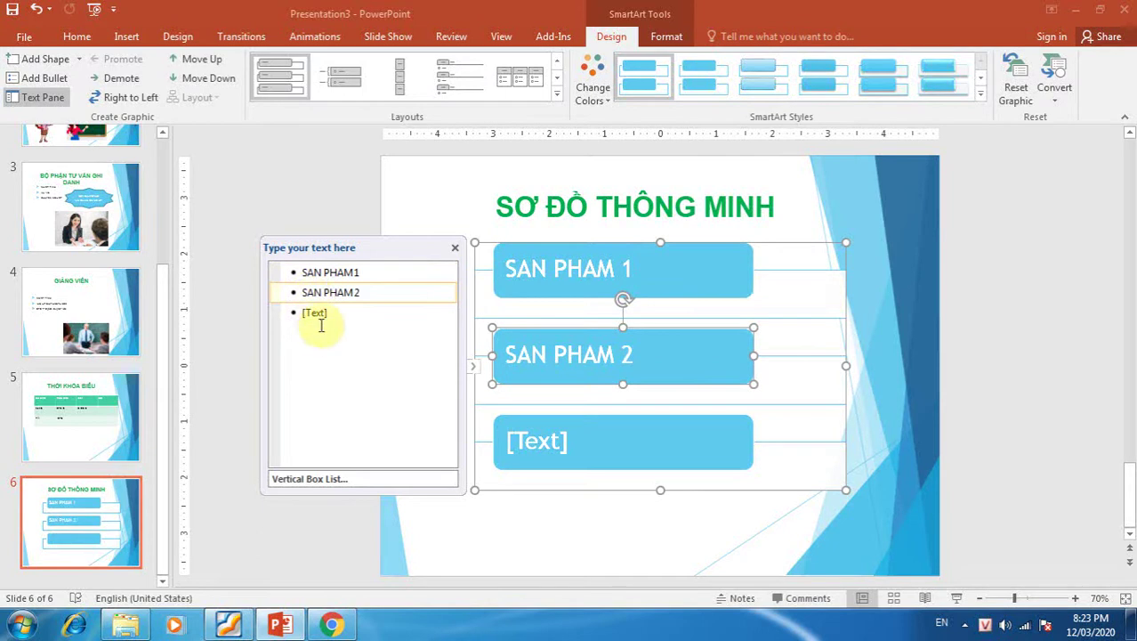
{"action": "left_click", "coordinate": [318, 315]}
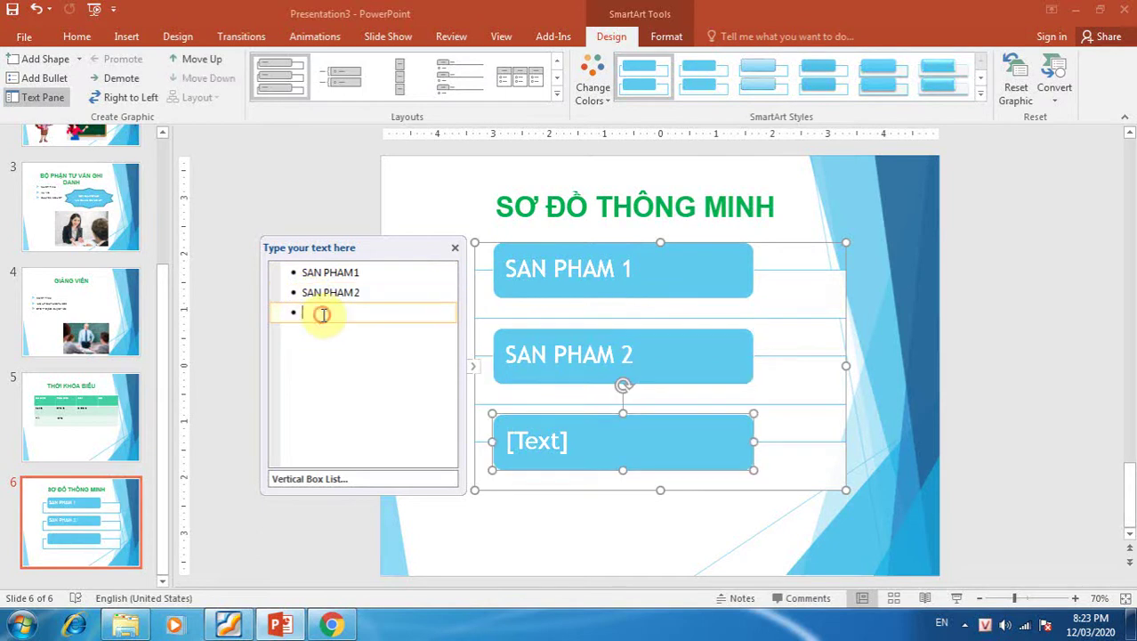
{"action": "type", "text": "SAN PHAM3"}
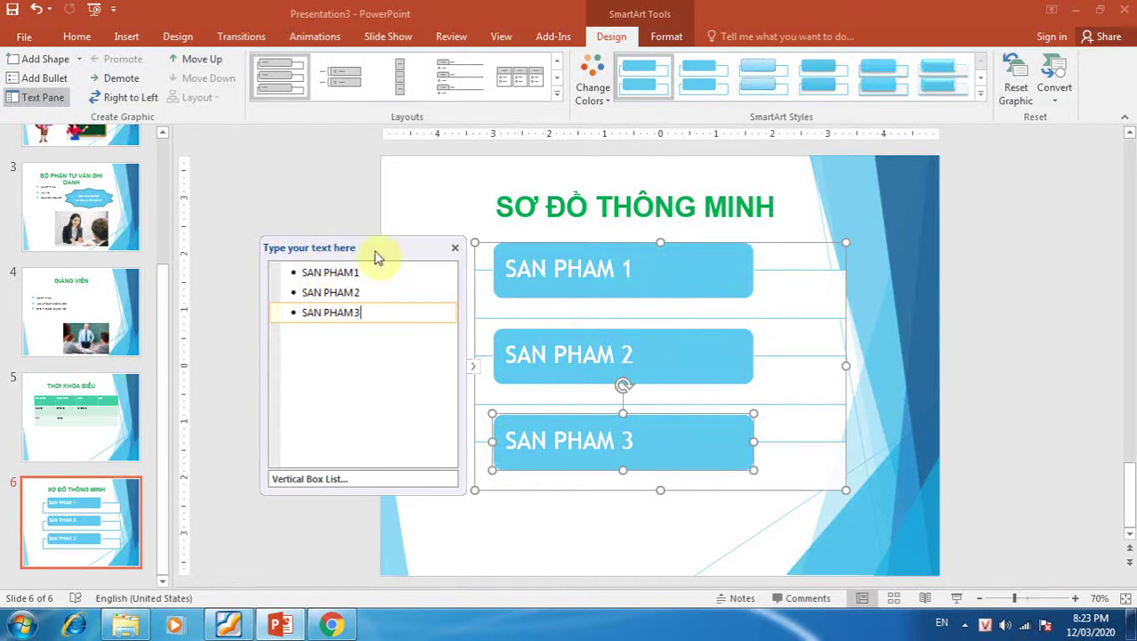
{"action": "left_click", "coordinate": [775, 247]}
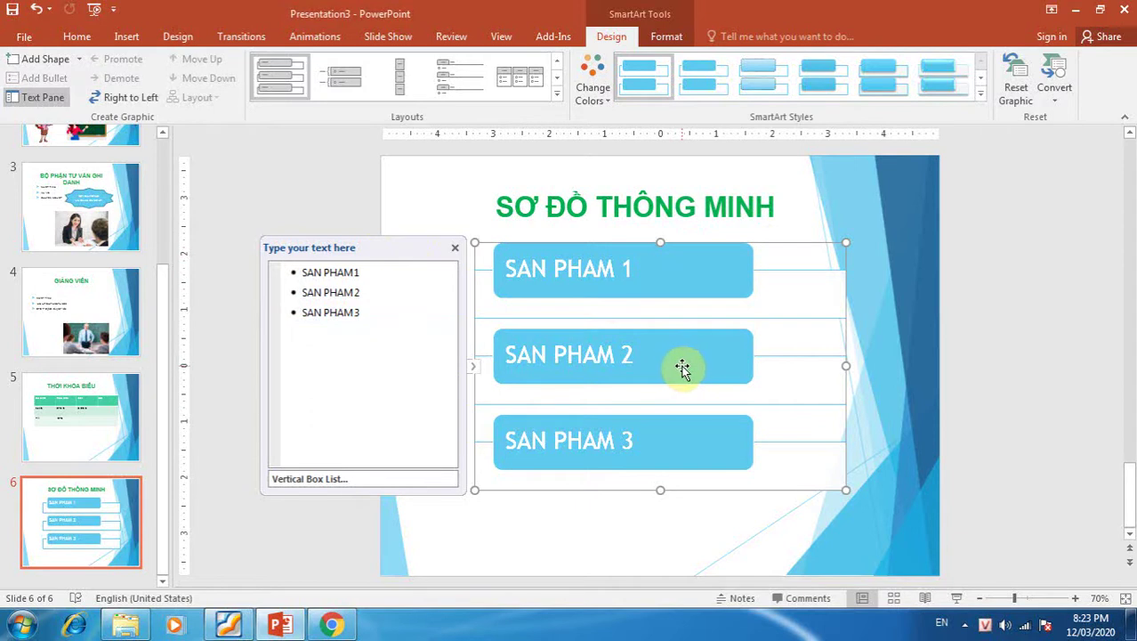
Add a shape after the last box and label it SAN PHAM4
{"action": "left_click", "coordinate": [674, 38]}
{"action": "left_click", "coordinate": [613, 40]}
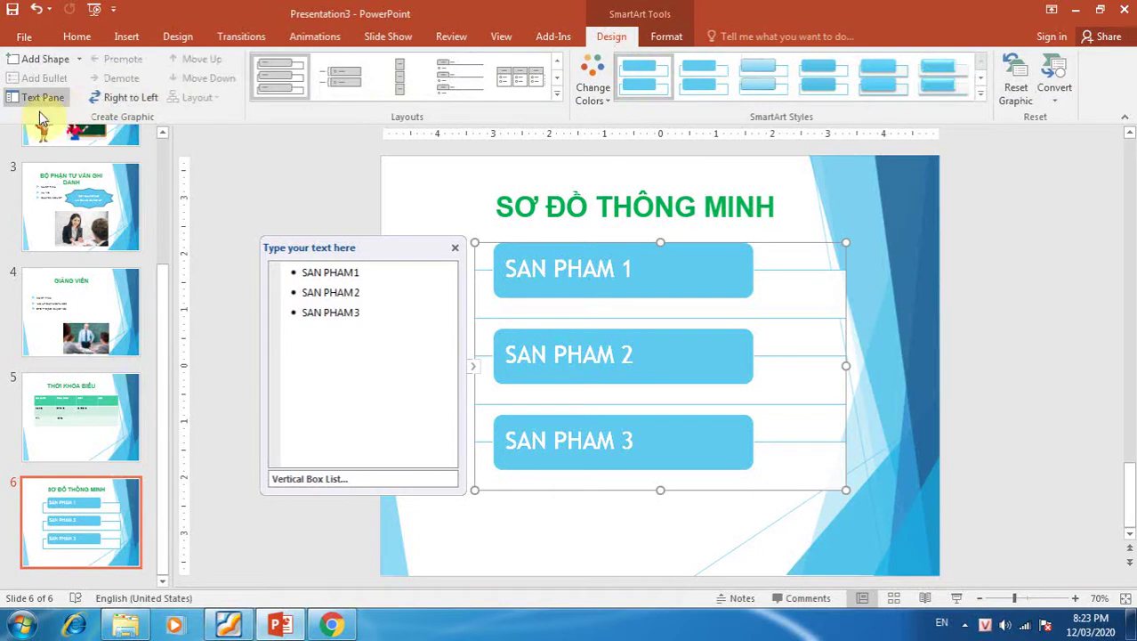
{"action": "left_click", "coordinate": [78, 58]}
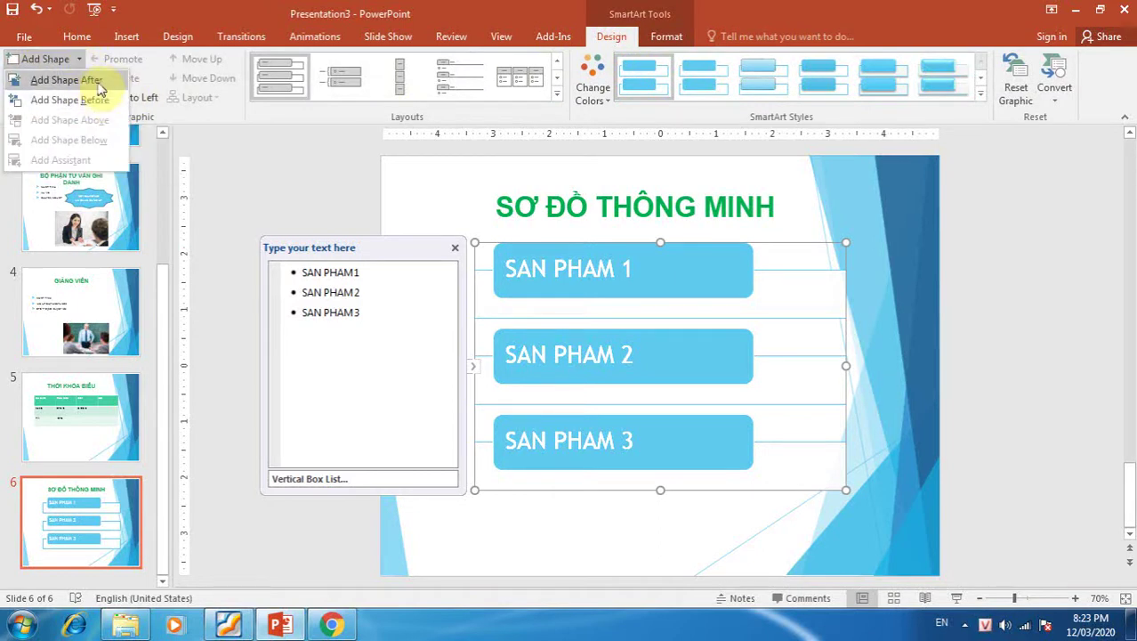
{"action": "left_click", "coordinate": [98, 81]}
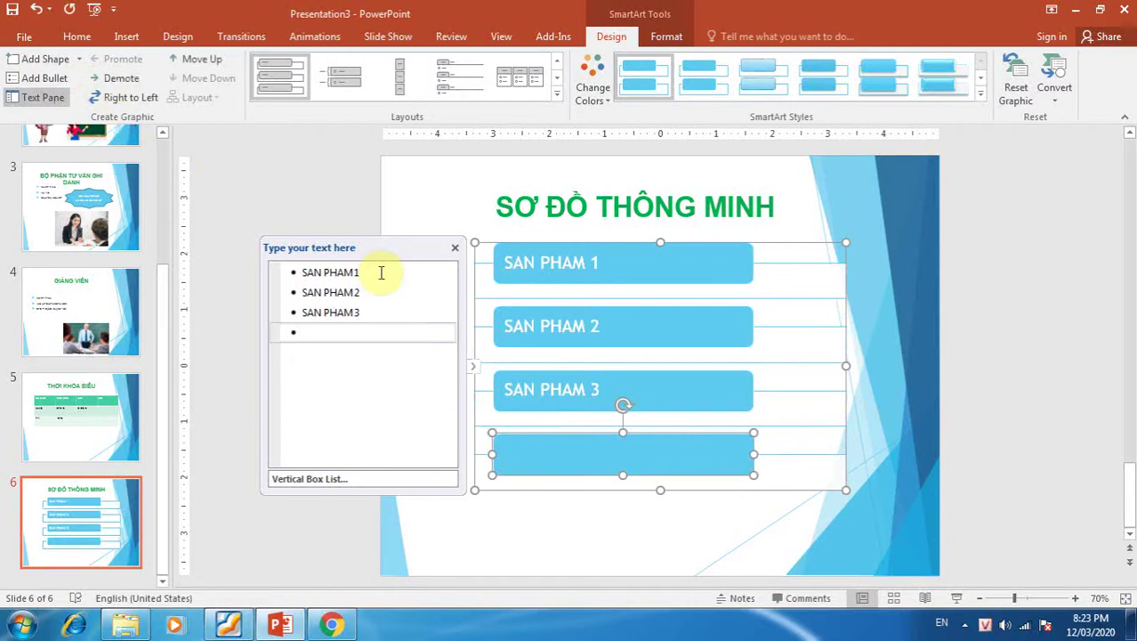
{"action": "left_click", "coordinate": [367, 326]}
{"action": "type", "text": "SAN PHAM4"}
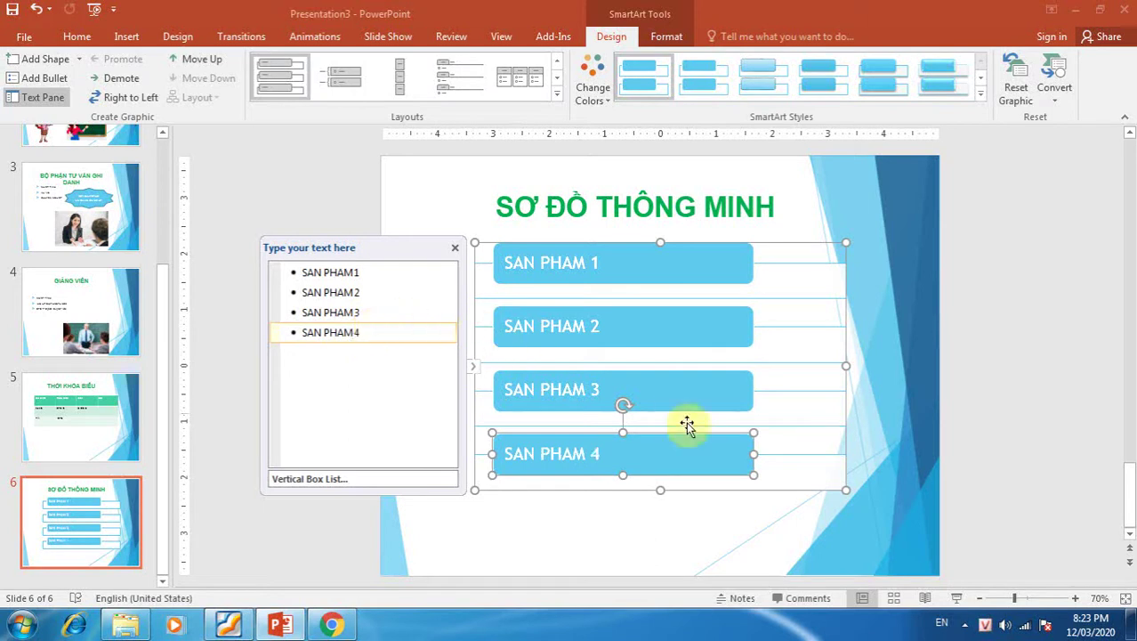
{"action": "left_click", "coordinate": [792, 247]}
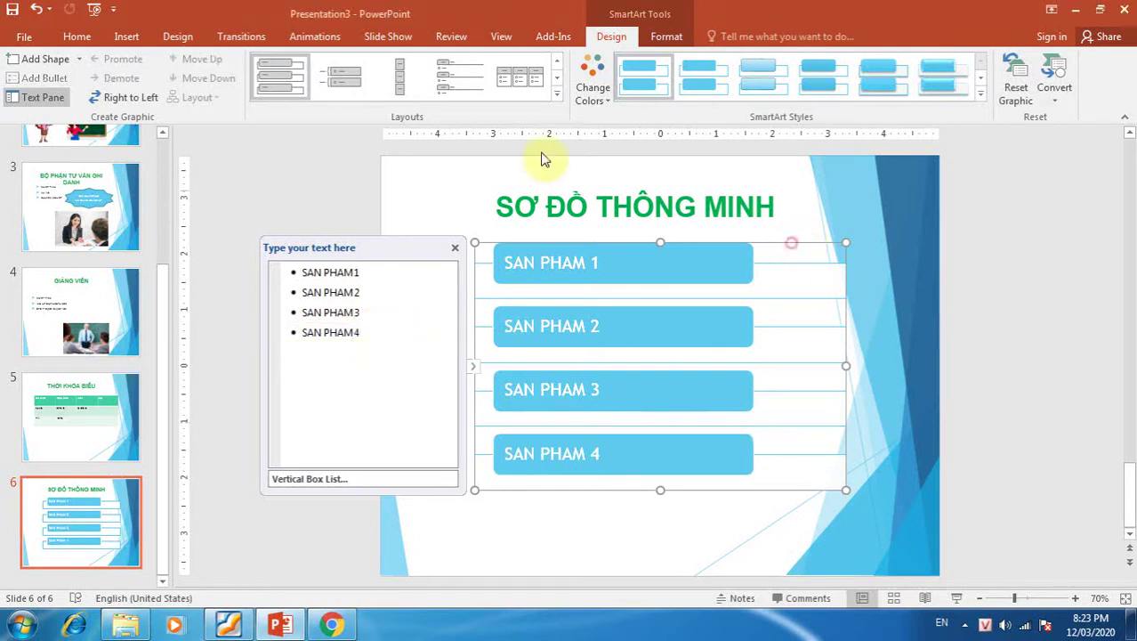
Apply the blue-to-green Colorful colour scheme to the SmartArt boxes
{"action": "left_click", "coordinate": [557, 94]}
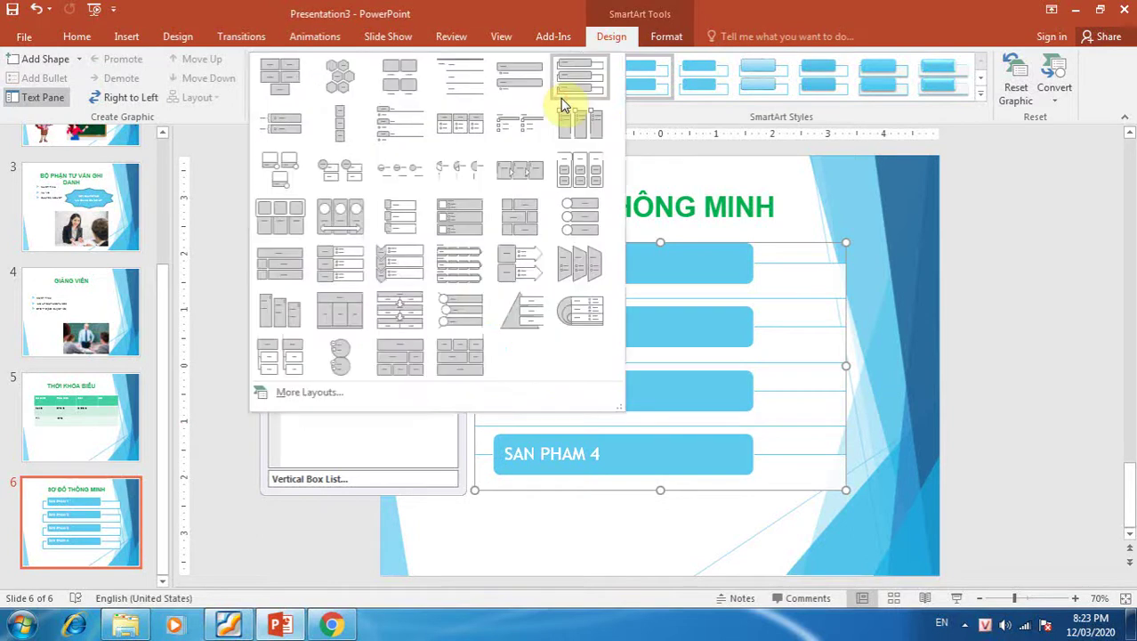
{"action": "left_click", "coordinate": [658, 125]}
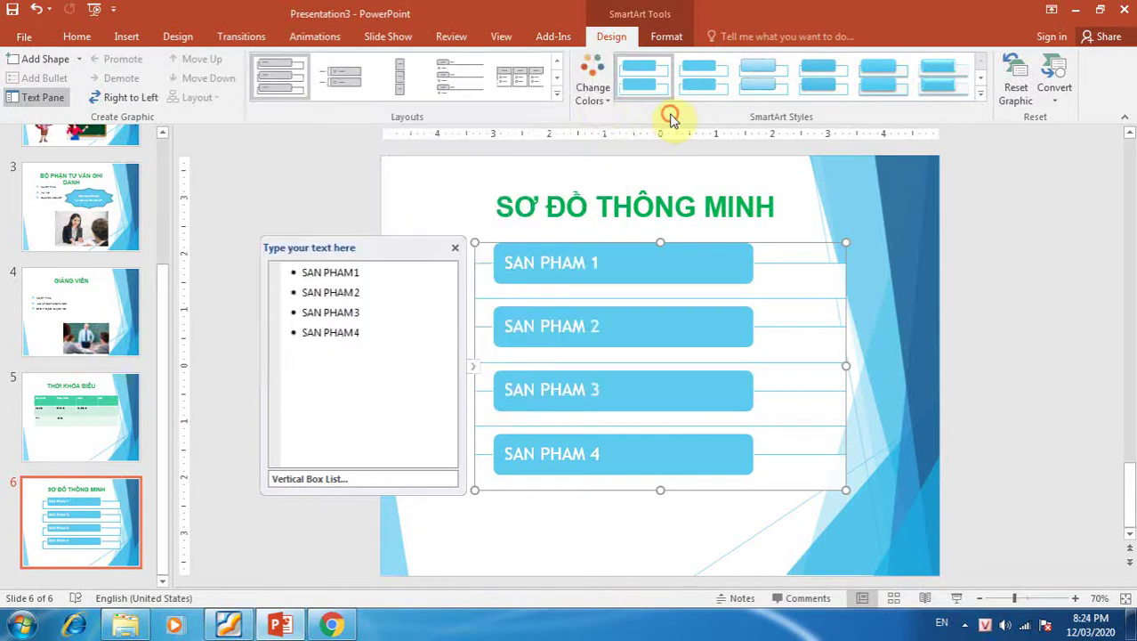
{"action": "left_click", "coordinate": [603, 105]}
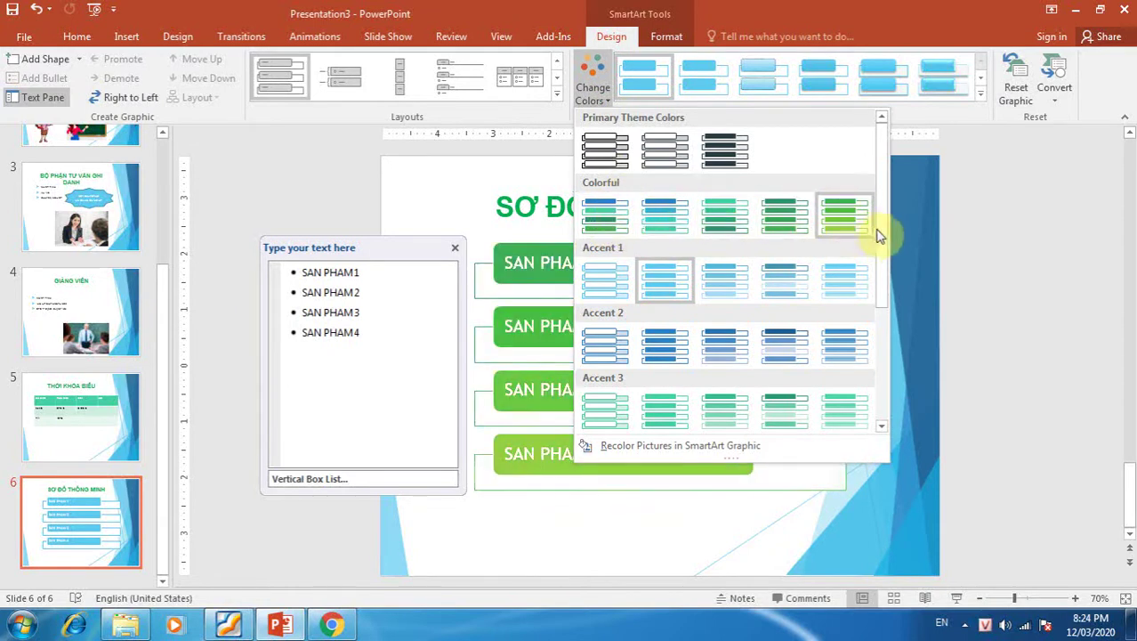
{"action": "left_click_drag", "start_coordinate": [881, 230], "coordinate": [872, 367]}
{"action": "left_click_drag", "start_coordinate": [871, 407], "coordinate": [894, 132]}
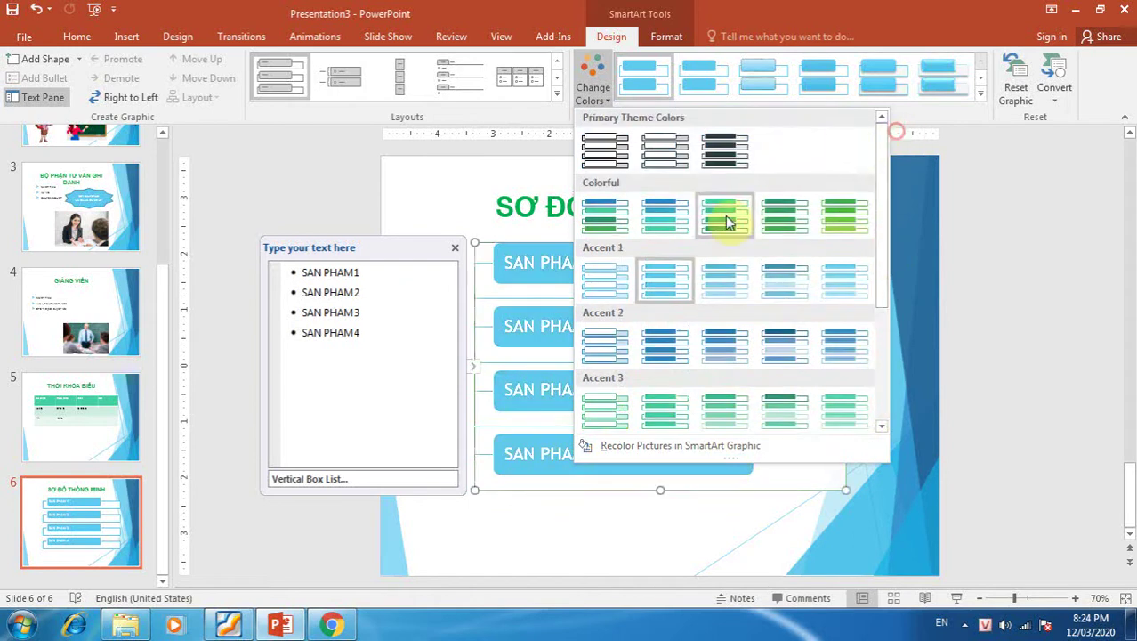
{"action": "left_click", "coordinate": [660, 221]}
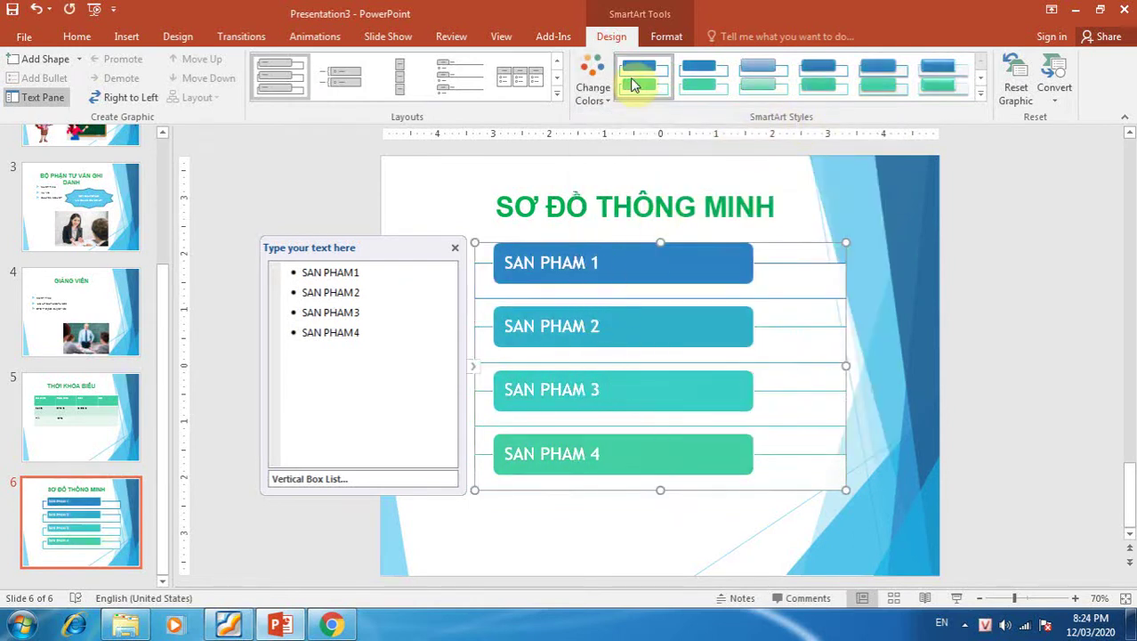
Give the boxes the sixth, shadowed bar SmartArt style
{"action": "left_click", "coordinate": [761, 78]}
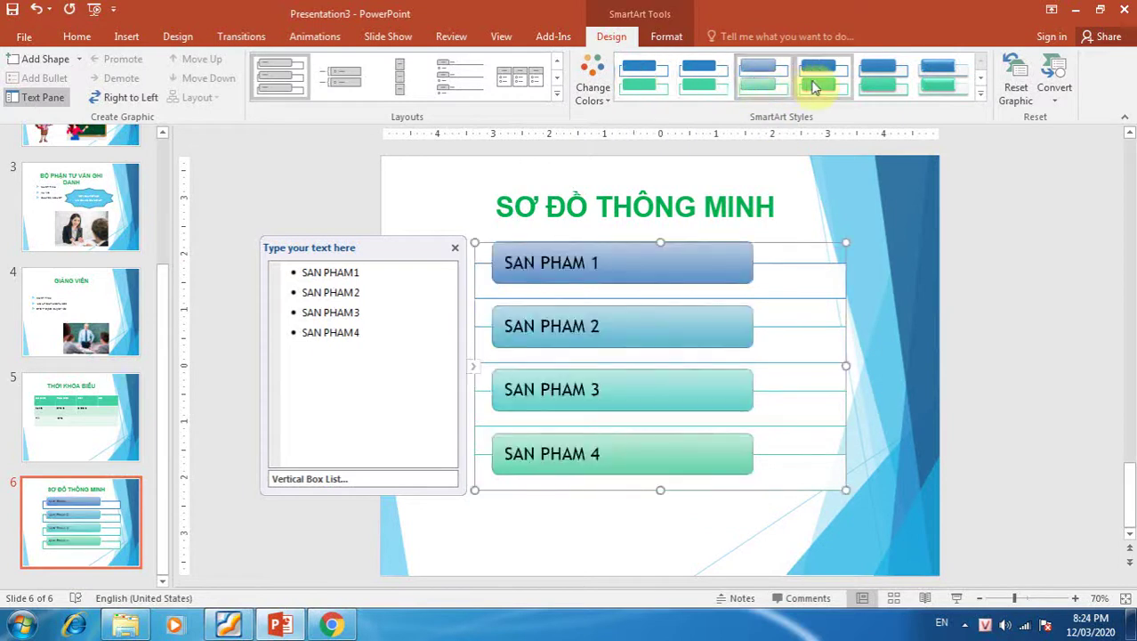
{"action": "left_click", "coordinate": [928, 82]}
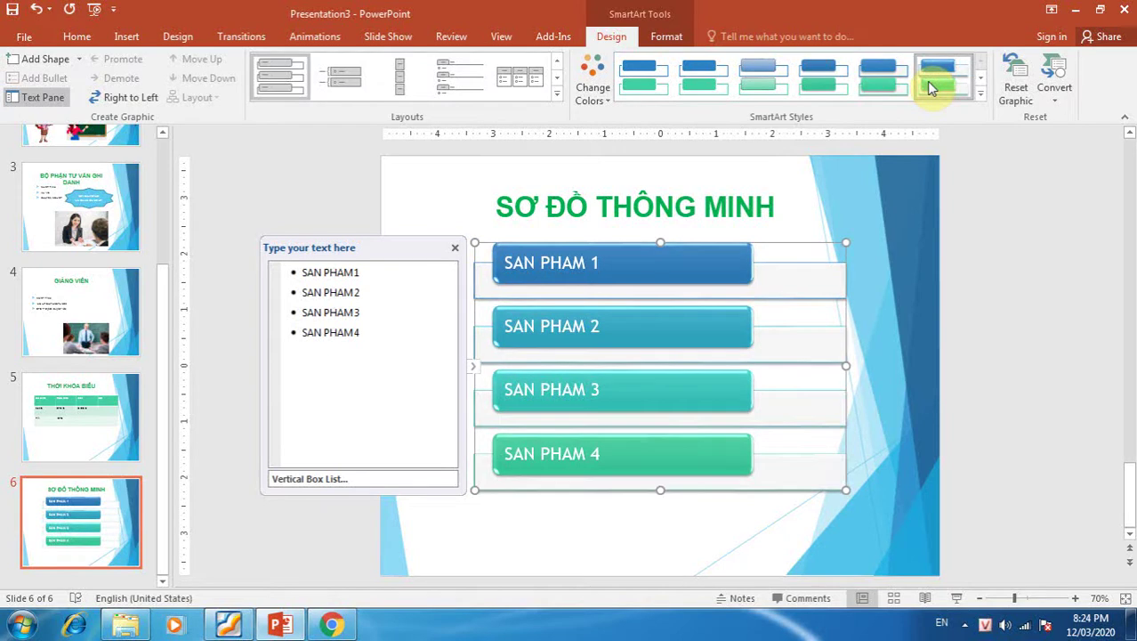
{"action": "left_click", "coordinate": [670, 37]}
{"action": "left_click", "coordinate": [614, 37]}
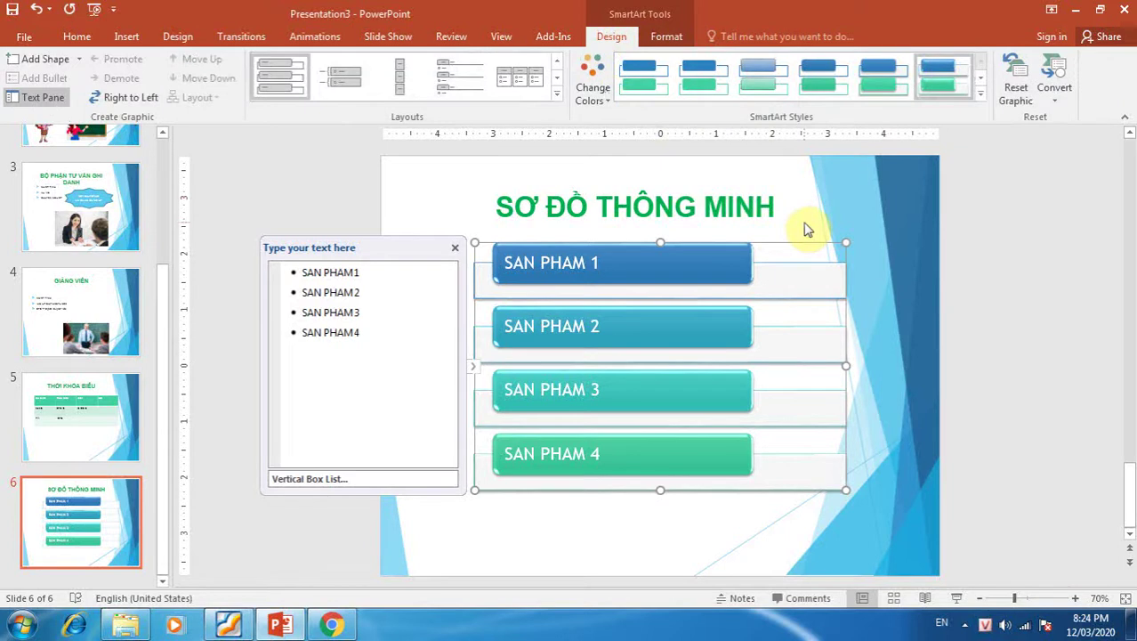
On slide 1, move the bullet list text box slightly up and left
{"action": "left_click", "coordinate": [562, 549]}
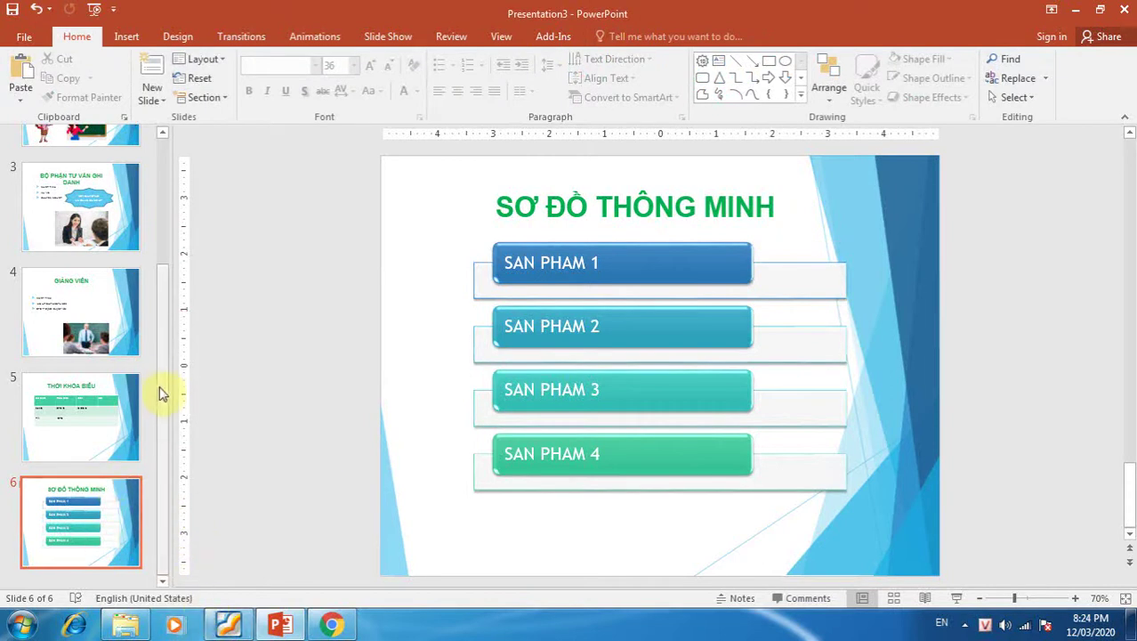
{"action": "left_click_drag", "start_coordinate": [165, 396], "coordinate": [159, 178]}
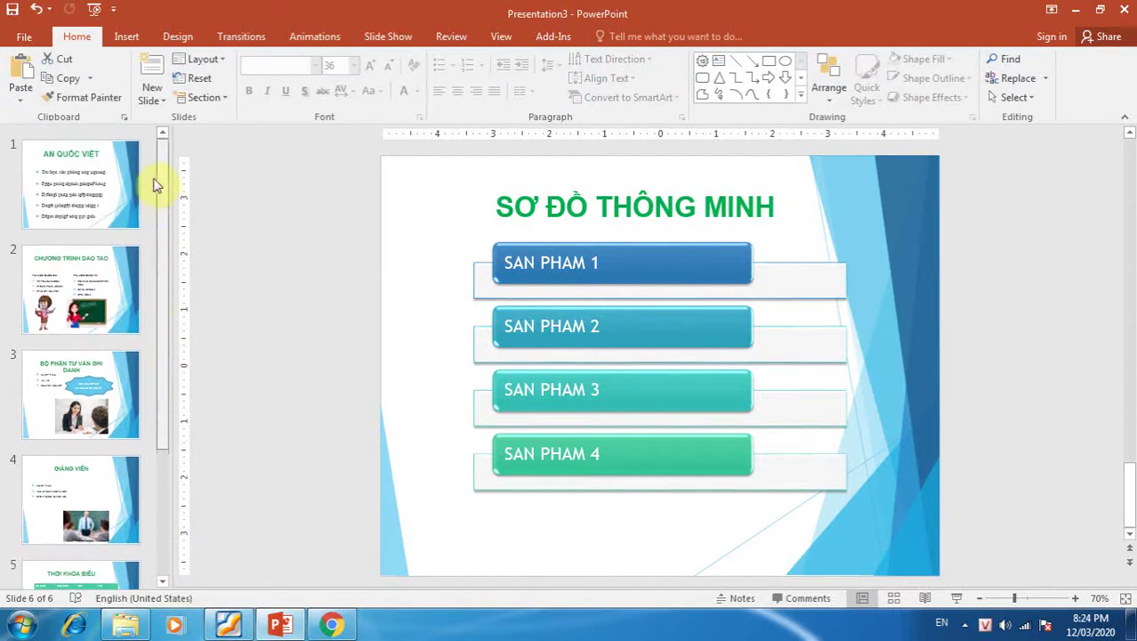
{"action": "left_click", "coordinate": [76, 203]}
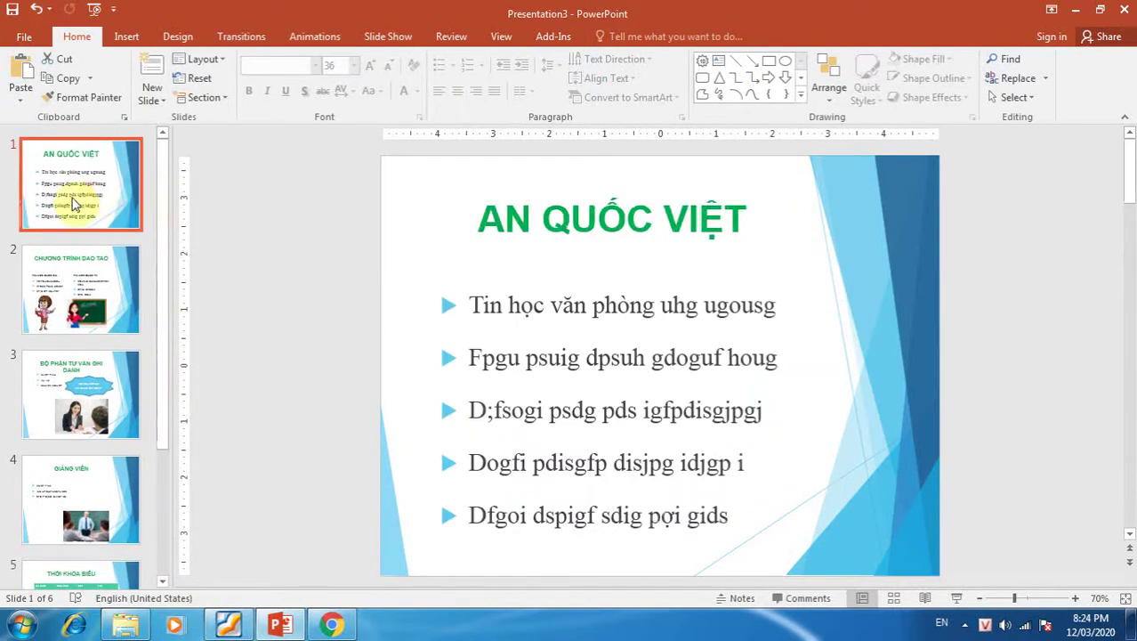
{"action": "left_click", "coordinate": [554, 319]}
{"action": "left_click_drag", "start_coordinate": [615, 278], "coordinate": [606, 256]}
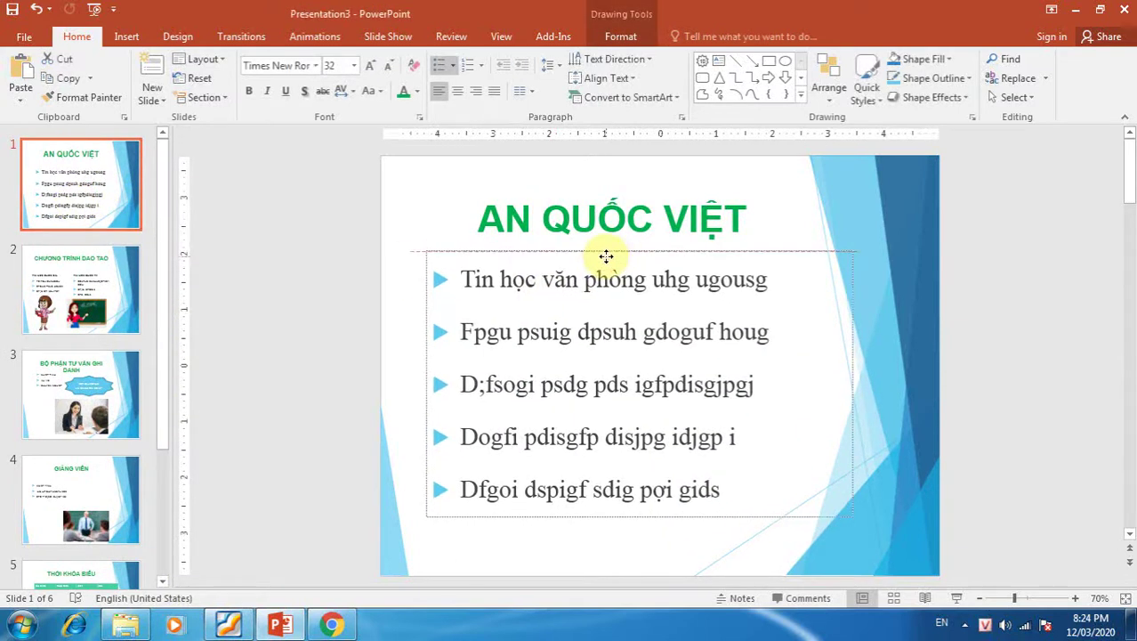
{"action": "left_click", "coordinate": [432, 183]}
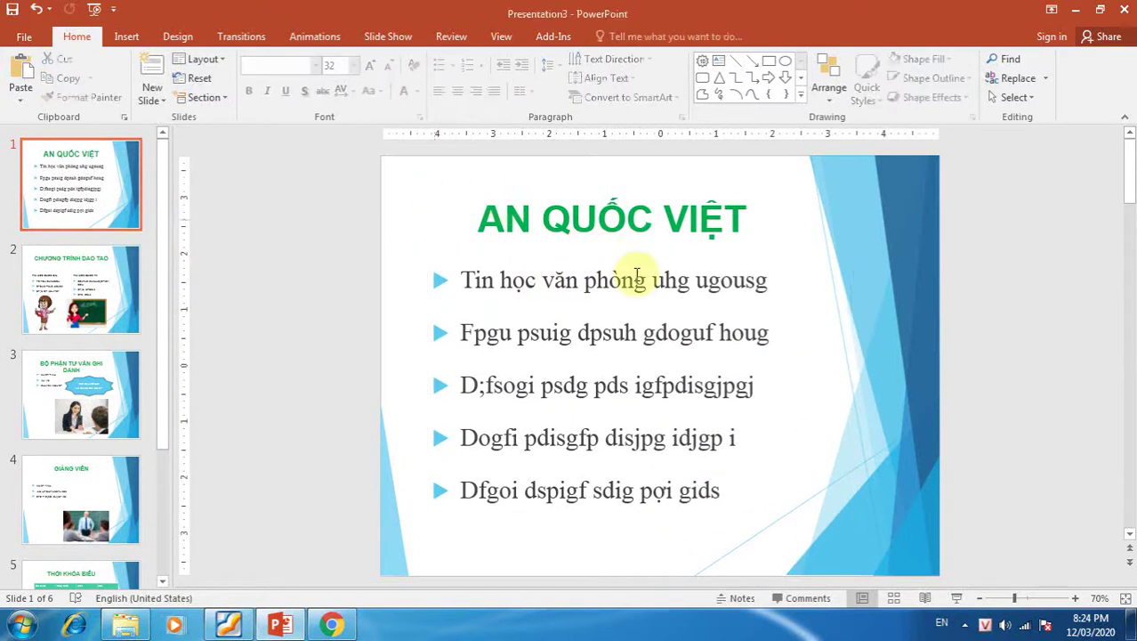
{"action": "left_click", "coordinate": [427, 195]}
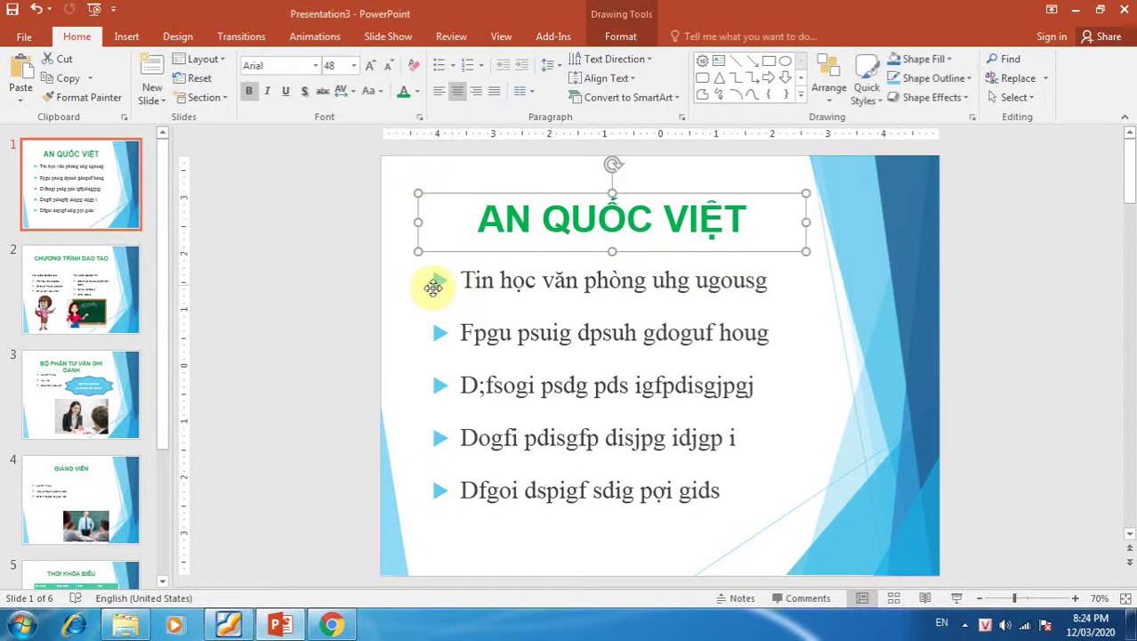
{"action": "left_click", "coordinate": [407, 307]}
Draw a smiley face at the slide's lower right and fill it yellow-orange
{"action": "left_click", "coordinate": [133, 37]}
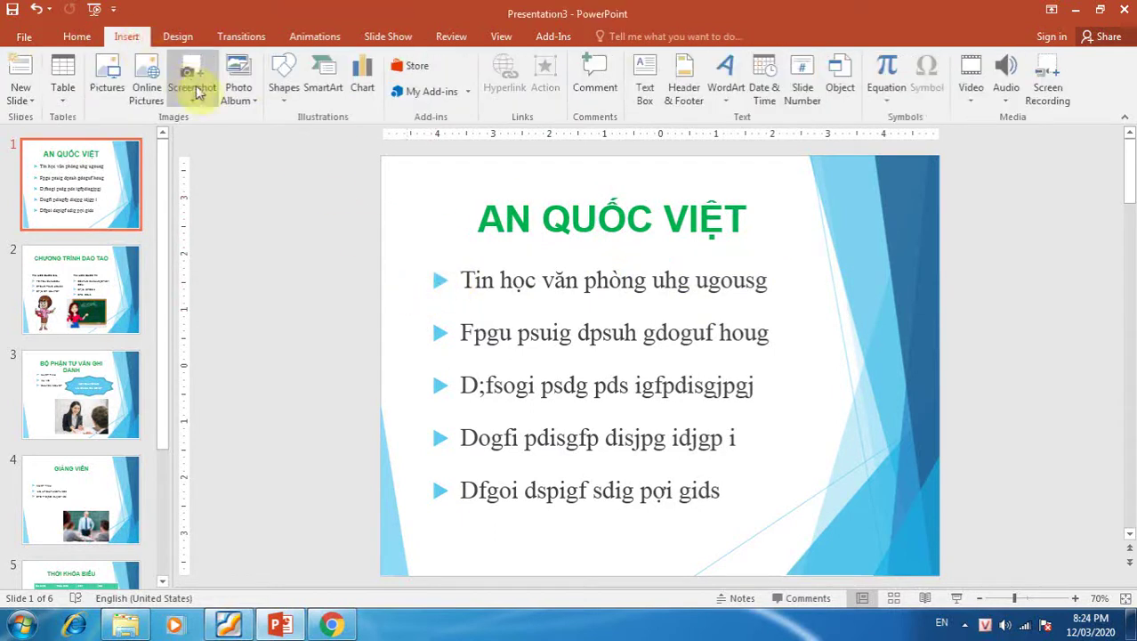
{"action": "left_click", "coordinate": [281, 93]}
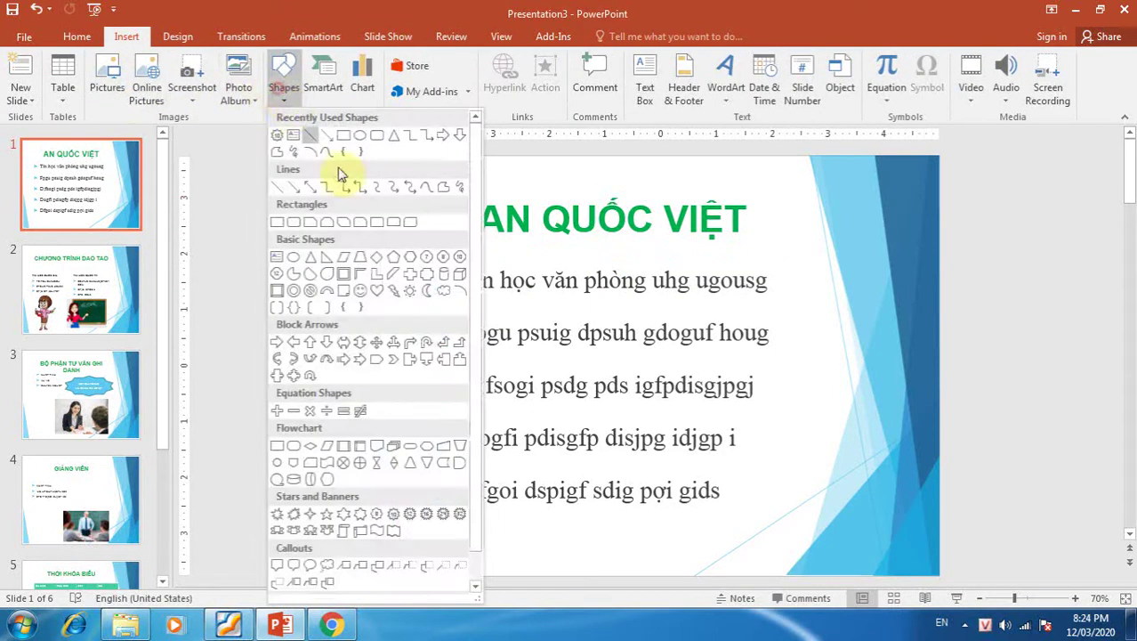
{"action": "left_click", "coordinate": [364, 290]}
{"action": "left_click_drag", "start_coordinate": [769, 406], "coordinate": [914, 549]}
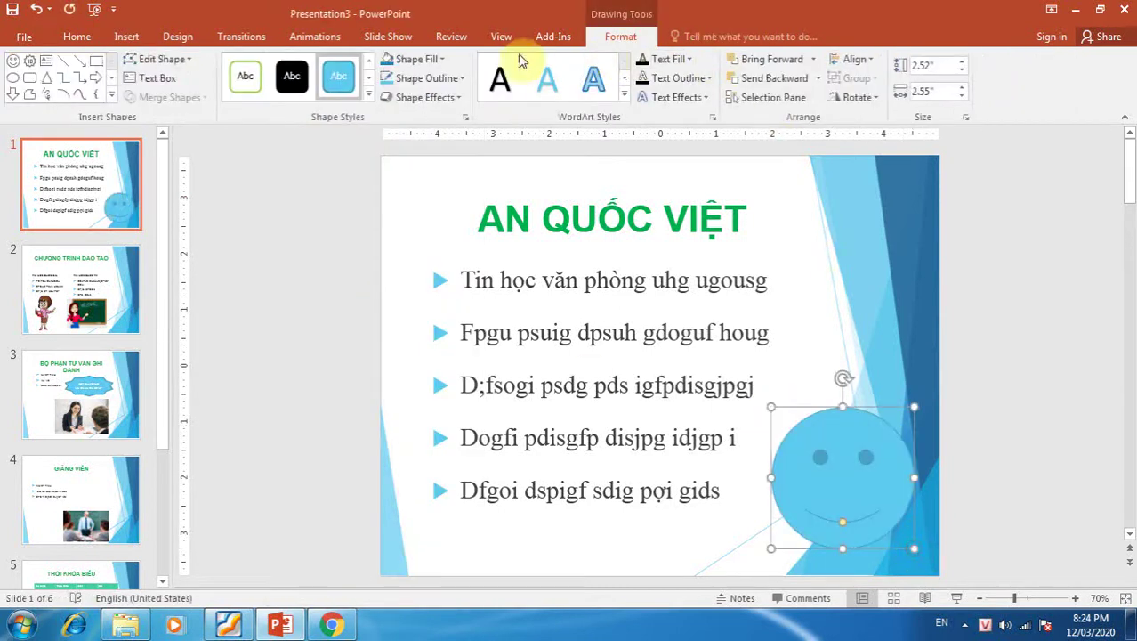
{"action": "left_click", "coordinate": [432, 65]}
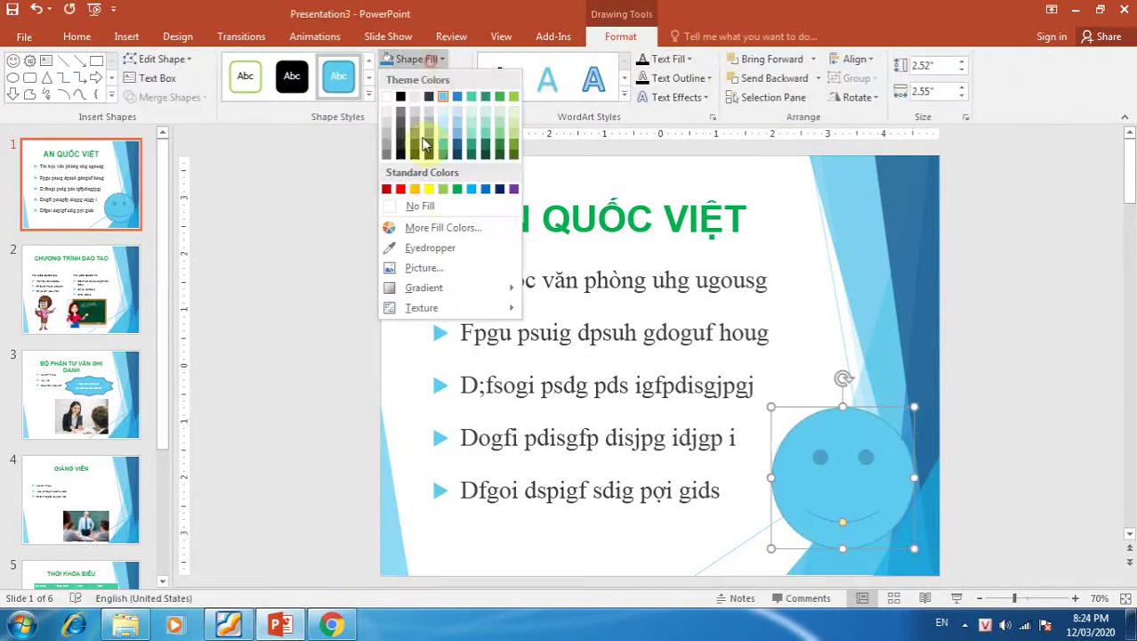
{"action": "left_click", "coordinate": [420, 194]}
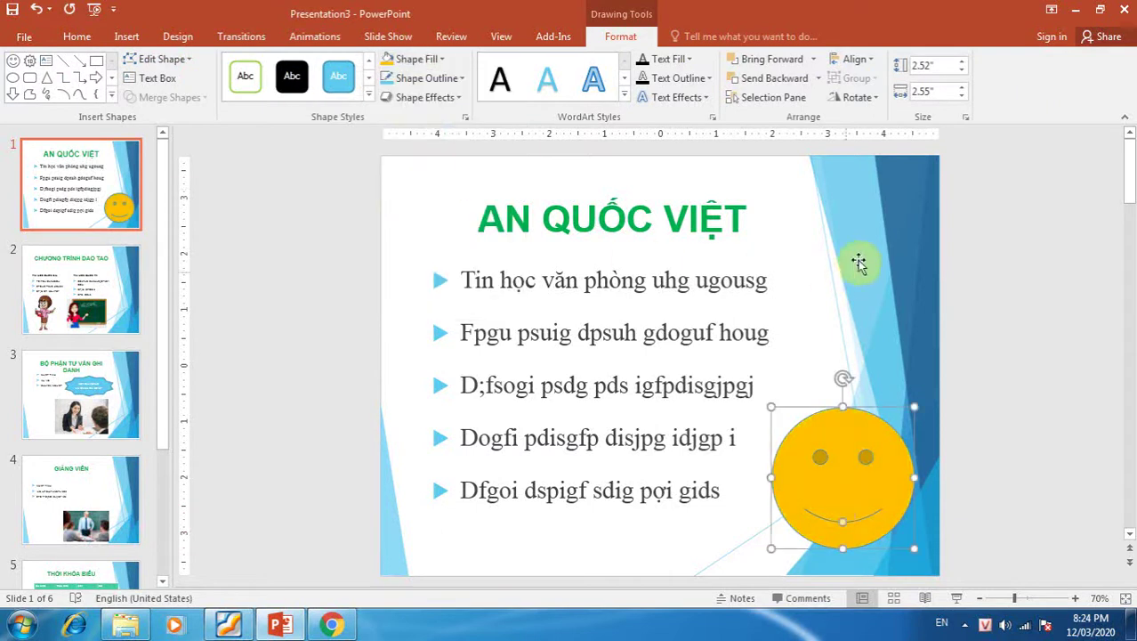
{"action": "left_click", "coordinate": [774, 251]}
Give the slide title a Fly In entrance from the left
{"action": "left_click", "coordinate": [314, 38]}
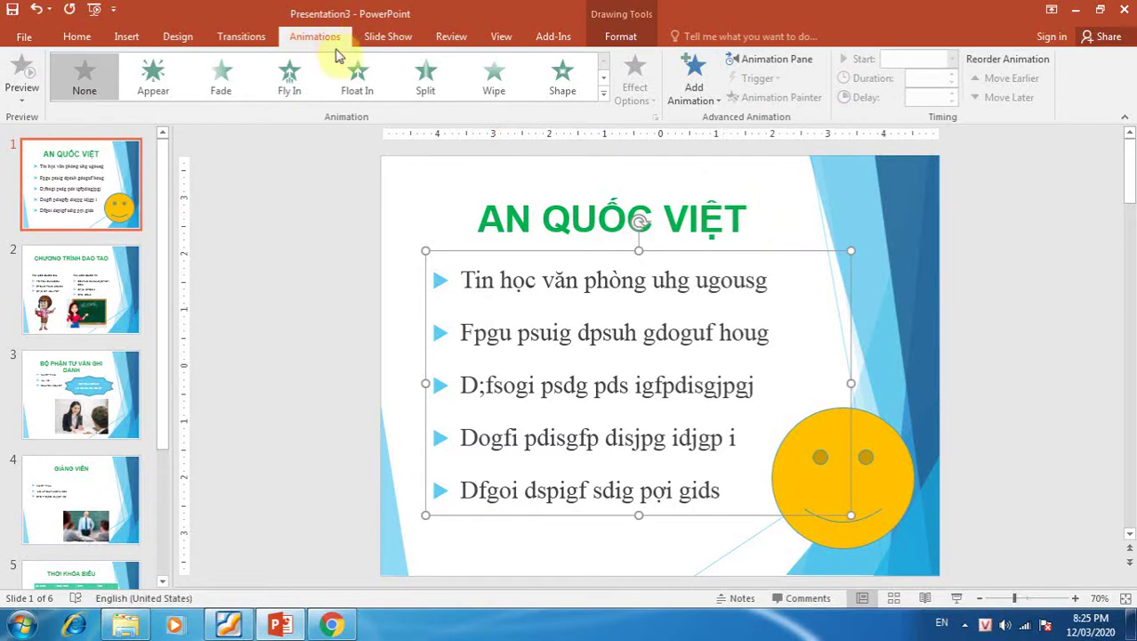
{"action": "left_click", "coordinate": [561, 219]}
{"action": "left_click", "coordinate": [604, 92]}
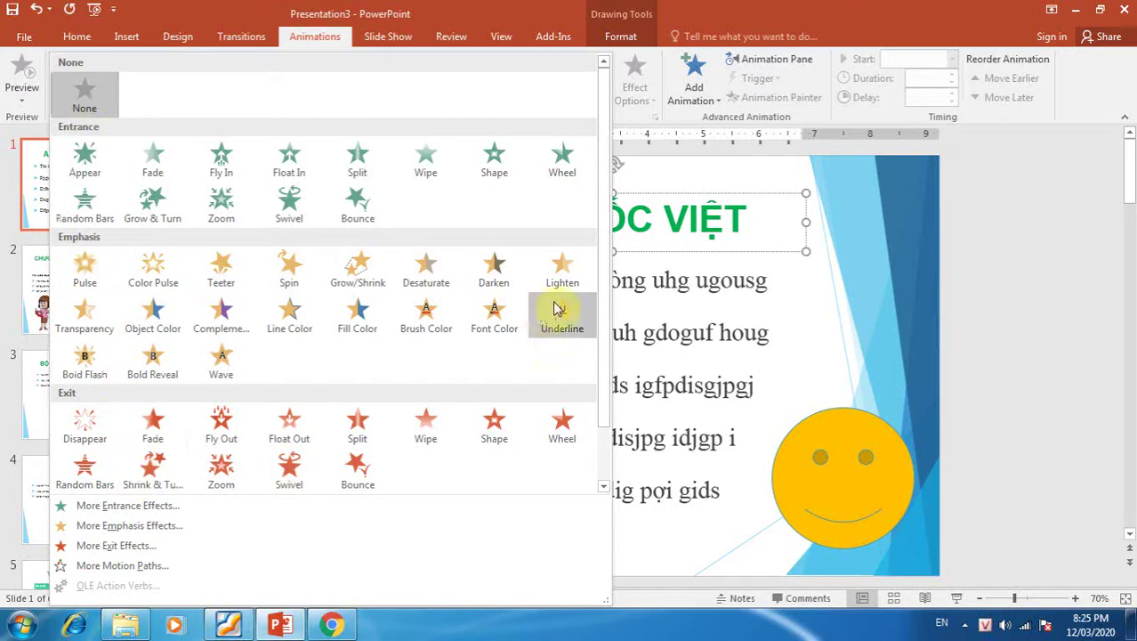
{"action": "scroll", "coordinate": [602, 278], "scroll_direction": "down", "scroll_amount": 1}
{"action": "scroll", "coordinate": [609, 356], "scroll_direction": "up", "scroll_amount": 1}
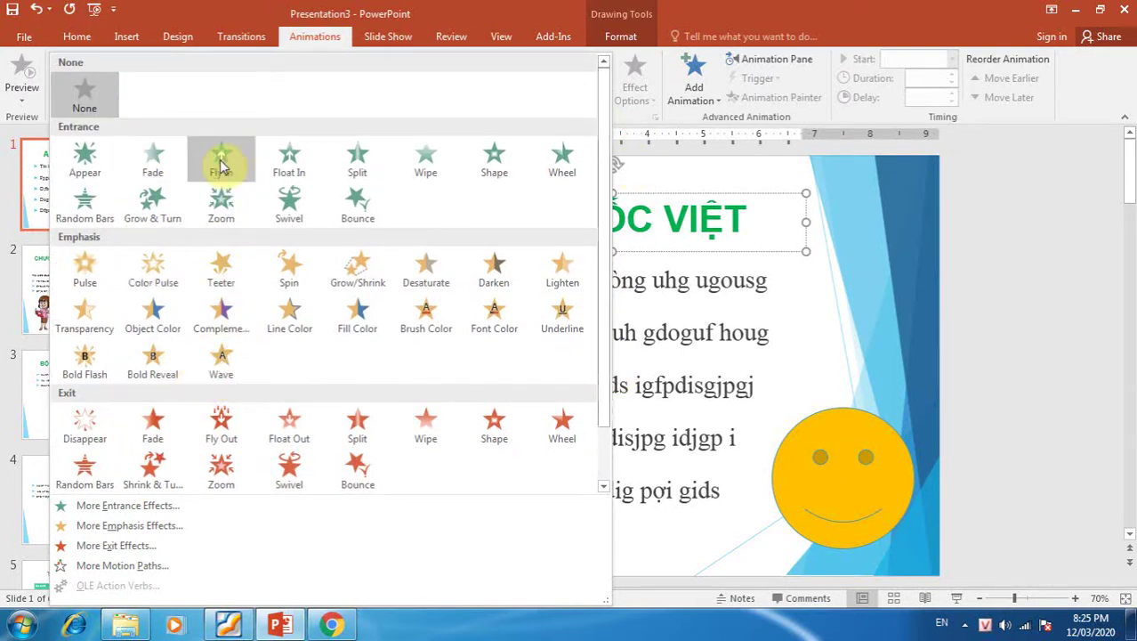
{"action": "left_click", "coordinate": [222, 162]}
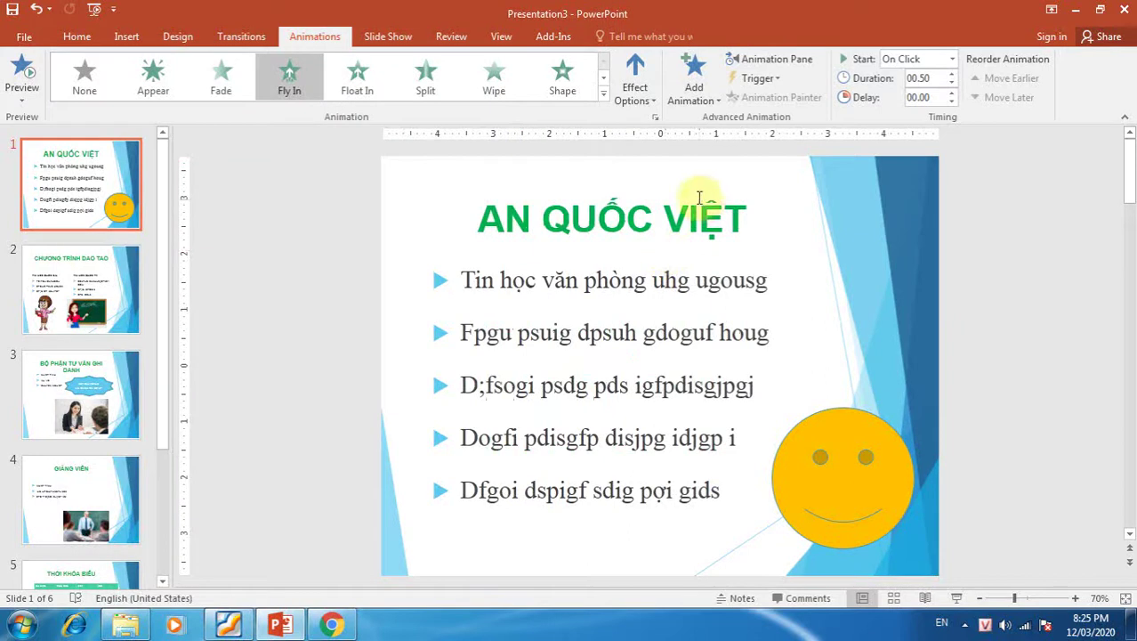
{"action": "left_click", "coordinate": [634, 71]}
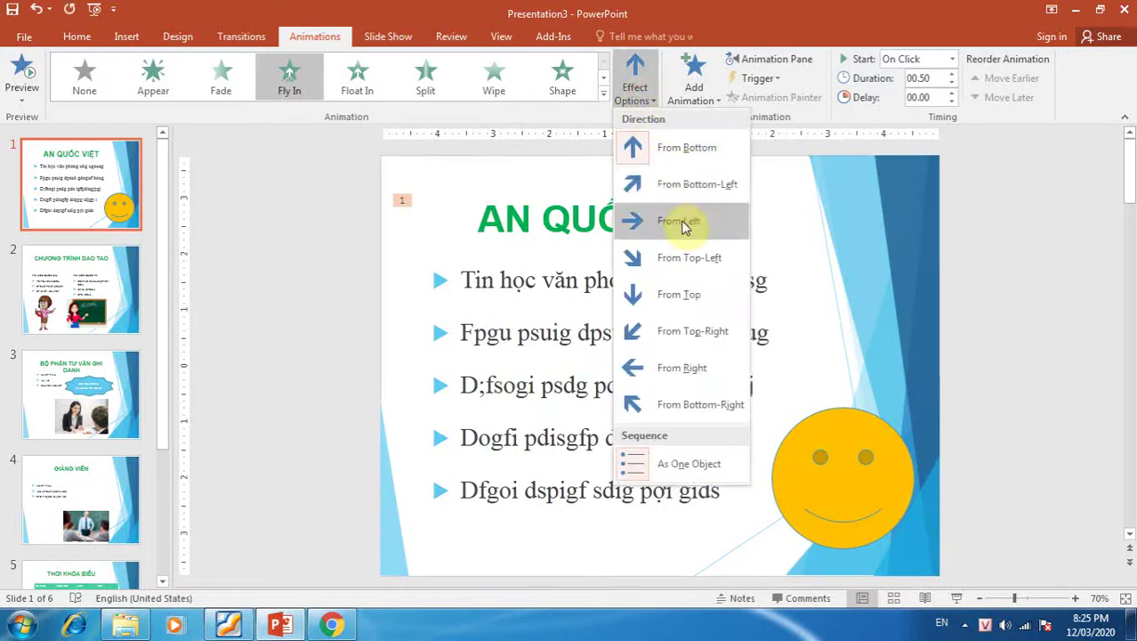
{"action": "left_click", "coordinate": [676, 230]}
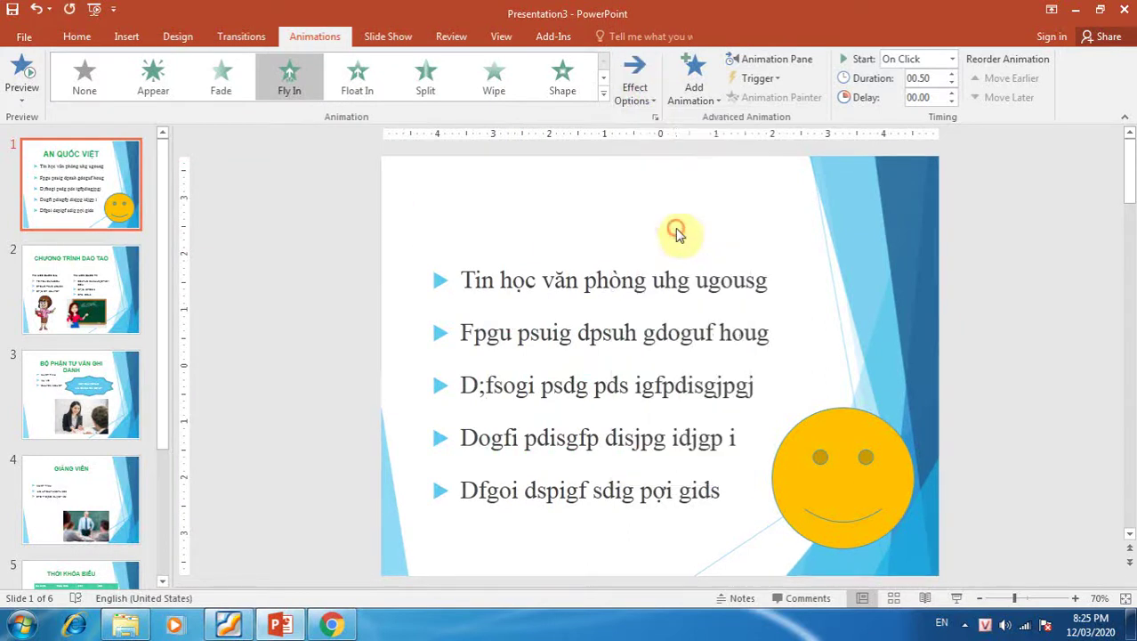
{"action": "left_click", "coordinate": [635, 97]}
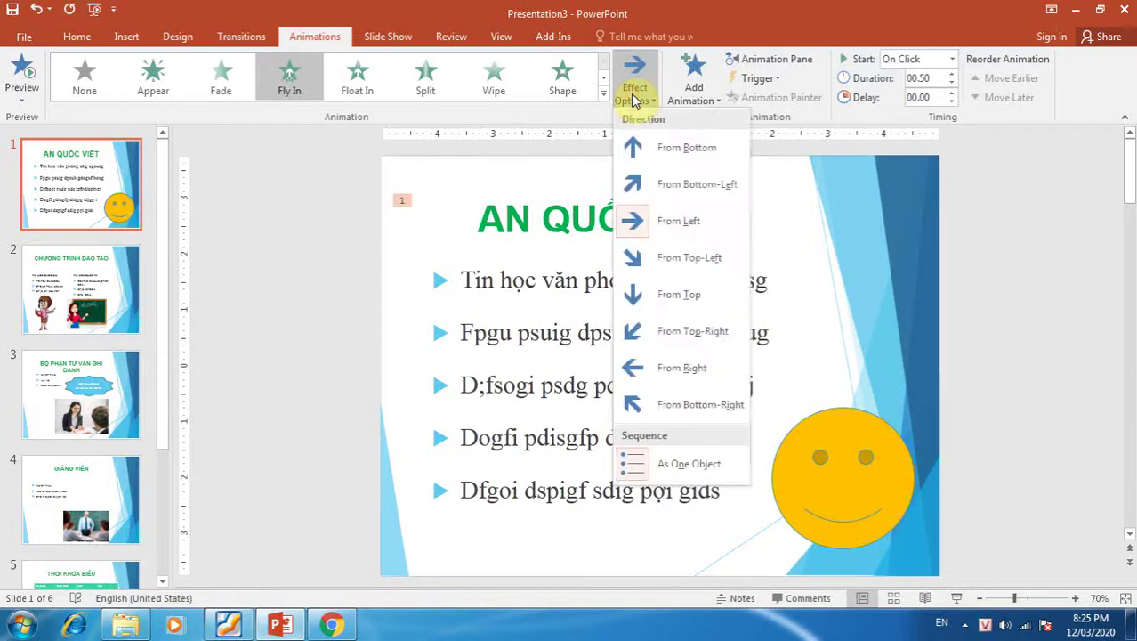
{"action": "left_click", "coordinate": [635, 98]}
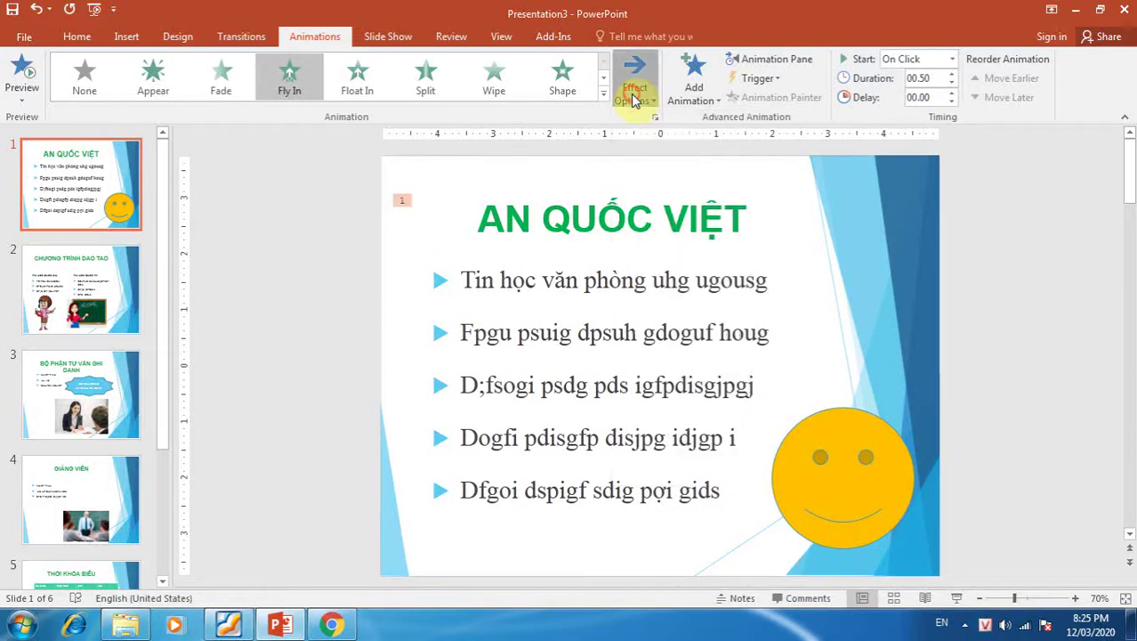
Make the bulleted text Fly In as one object
{"action": "left_click", "coordinate": [626, 332]}
{"action": "left_click", "coordinate": [611, 253]}
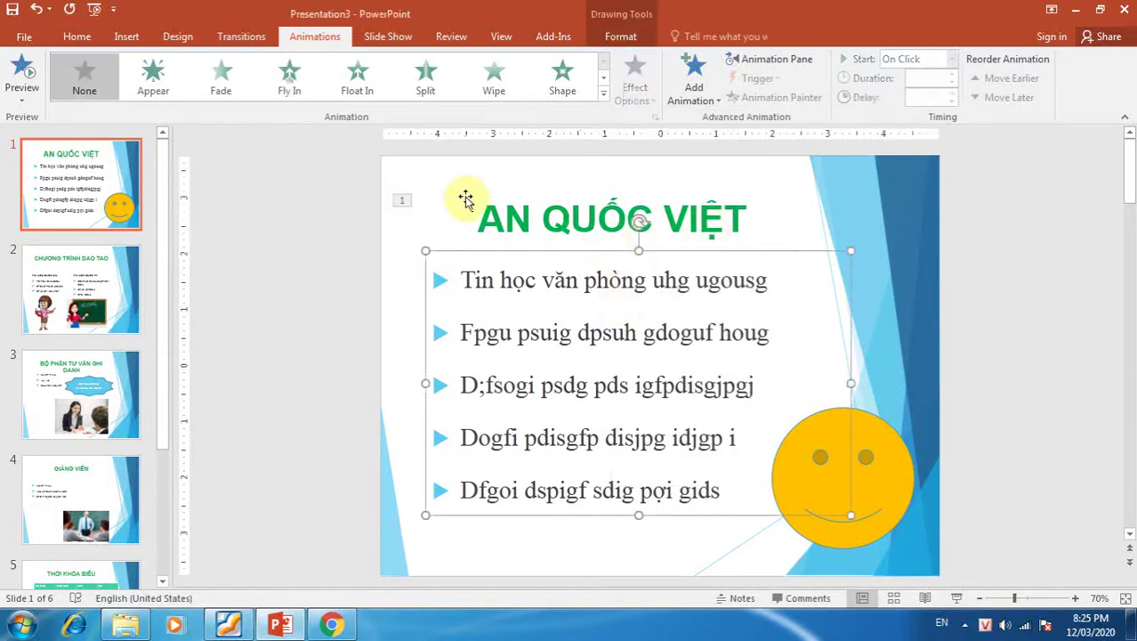
{"action": "left_click", "coordinate": [301, 85]}
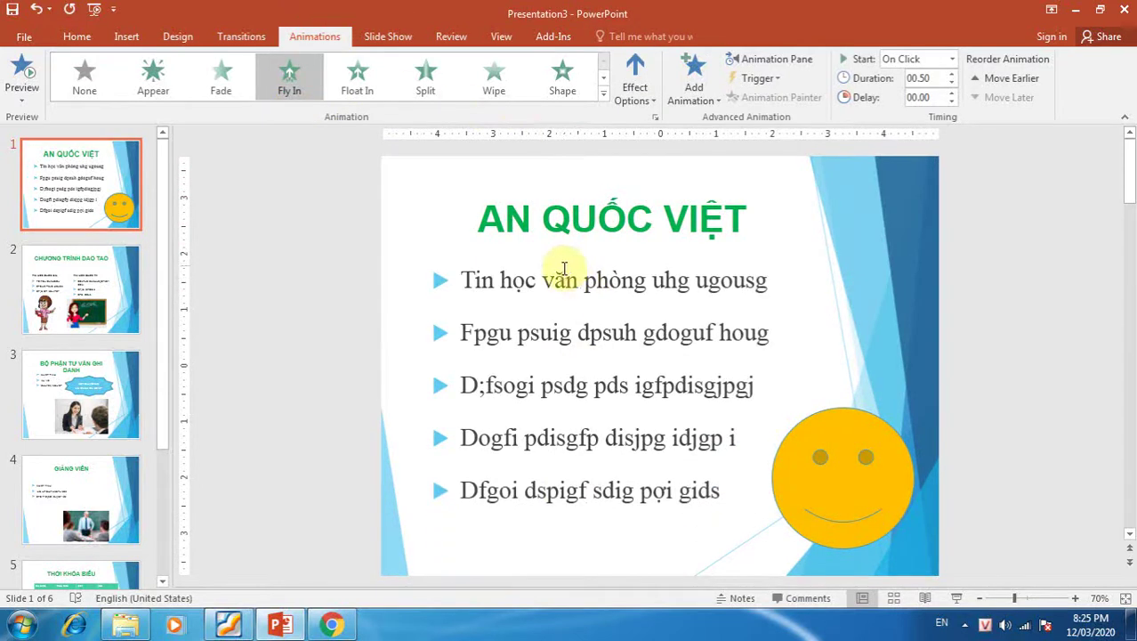
{"action": "left_click", "coordinate": [636, 87]}
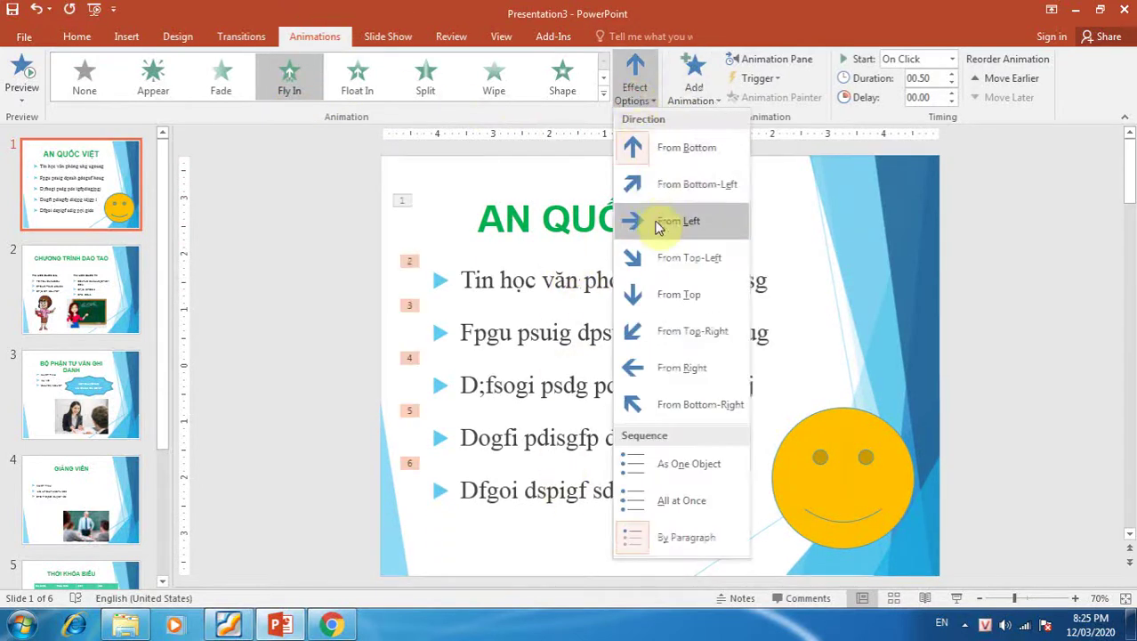
{"action": "left_click", "coordinate": [706, 476]}
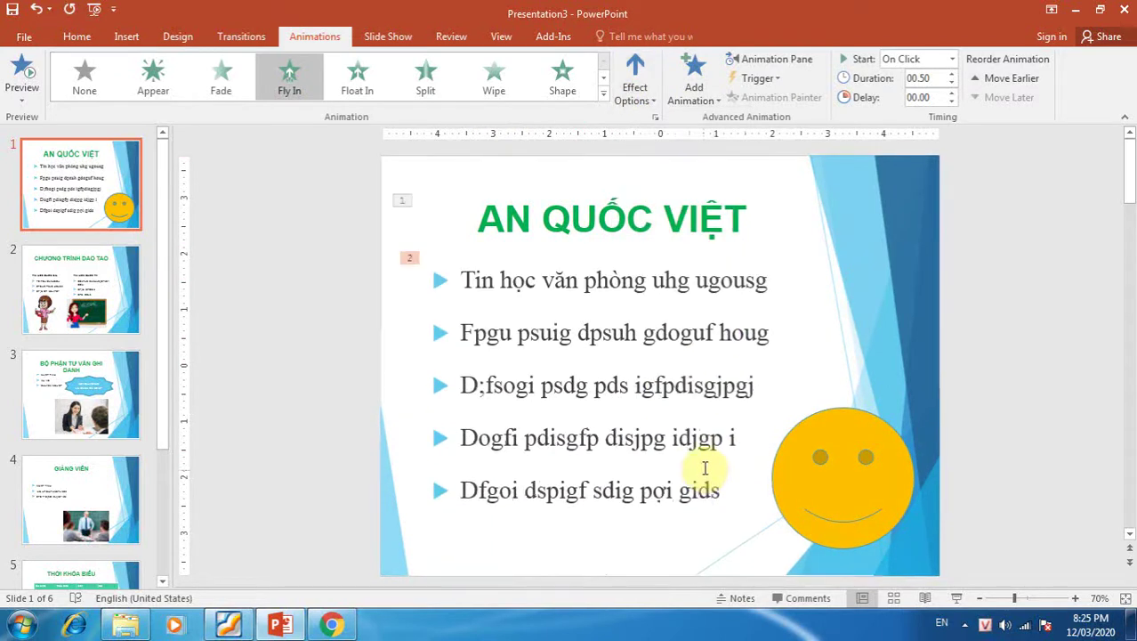
Apply a Split entrance with Vertical Out direction to the smiley face
{"action": "left_click", "coordinate": [862, 501]}
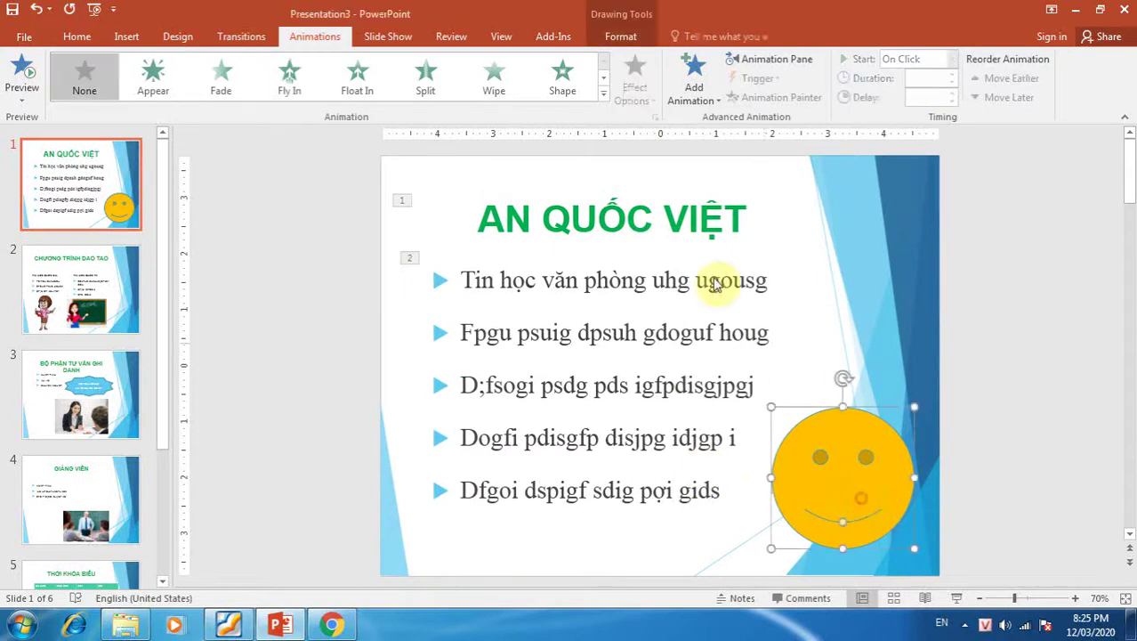
{"action": "left_click", "coordinate": [425, 77]}
{"action": "left_click", "coordinate": [636, 98]}
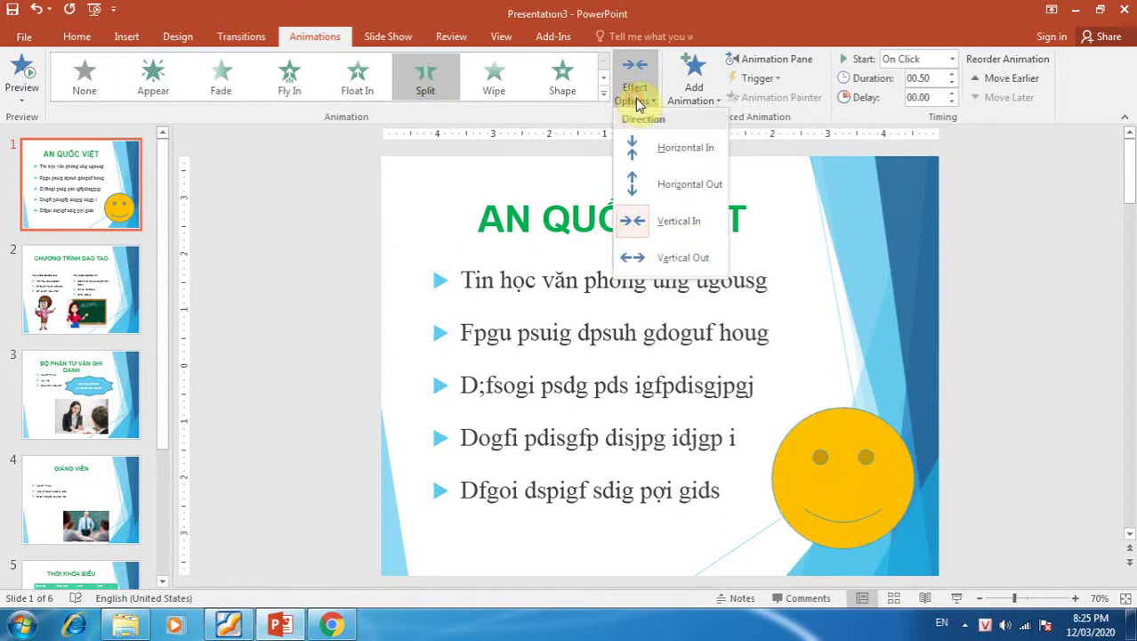
{"action": "left_click", "coordinate": [670, 256]}
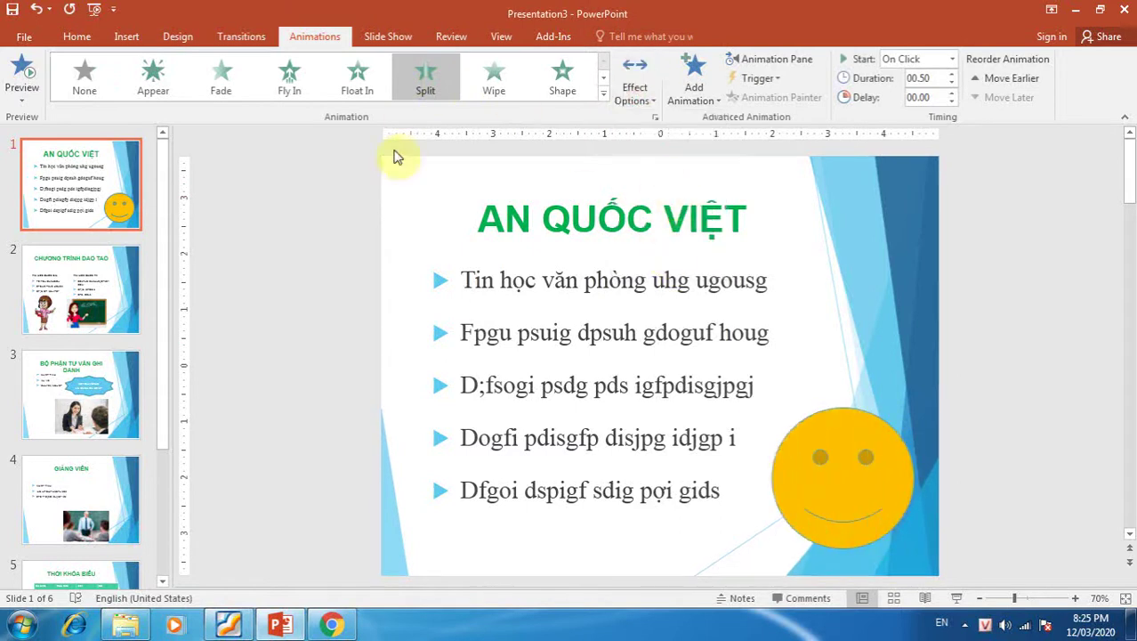
{"action": "left_click", "coordinate": [603, 100]}
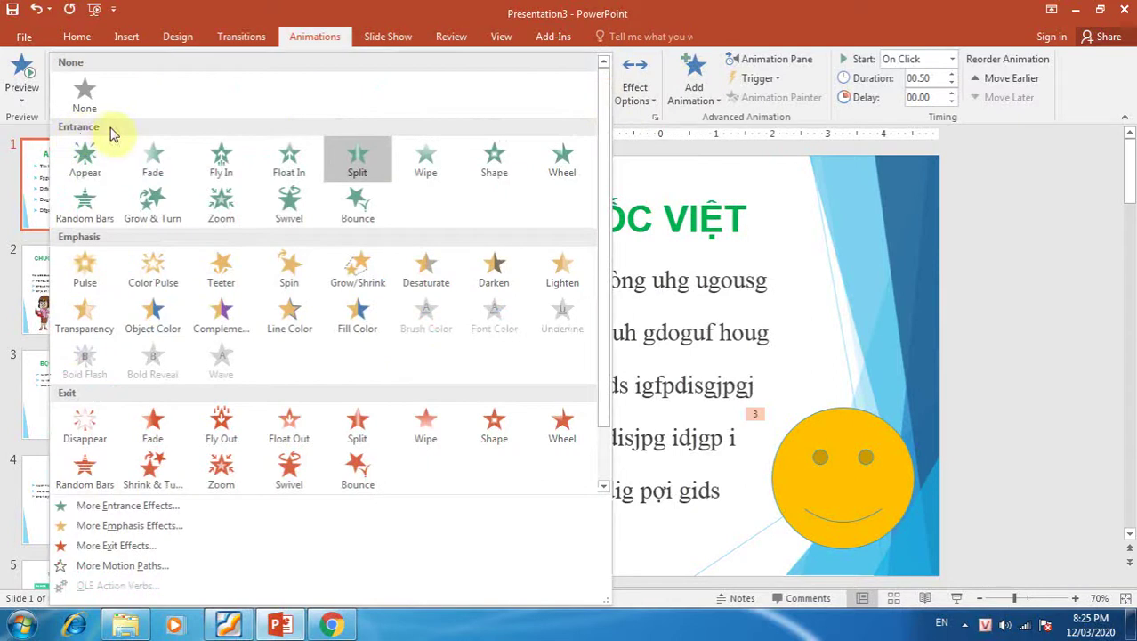
{"action": "left_click", "coordinate": [854, 208]}
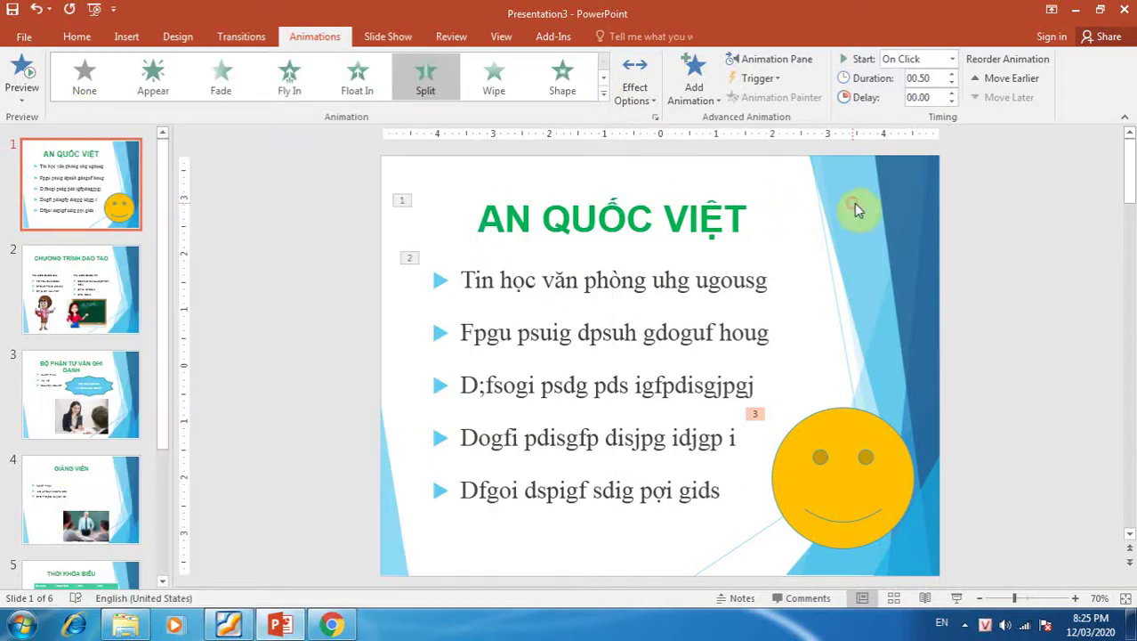
{"action": "left_click", "coordinate": [958, 599]}
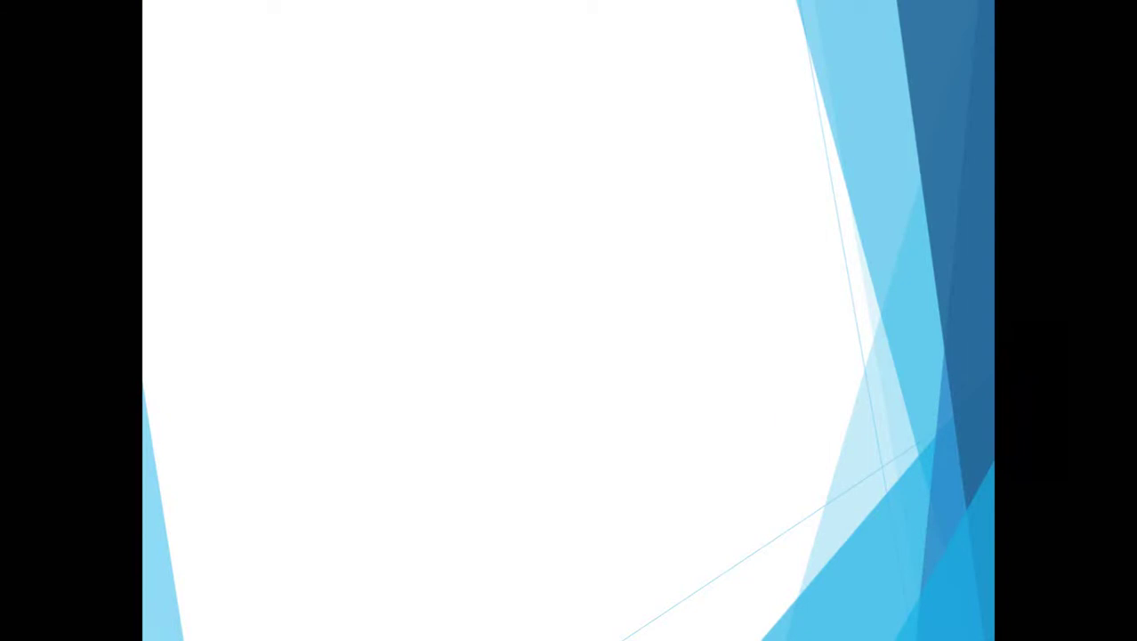
{"action": "left_click", "coordinate": [537, 332]}
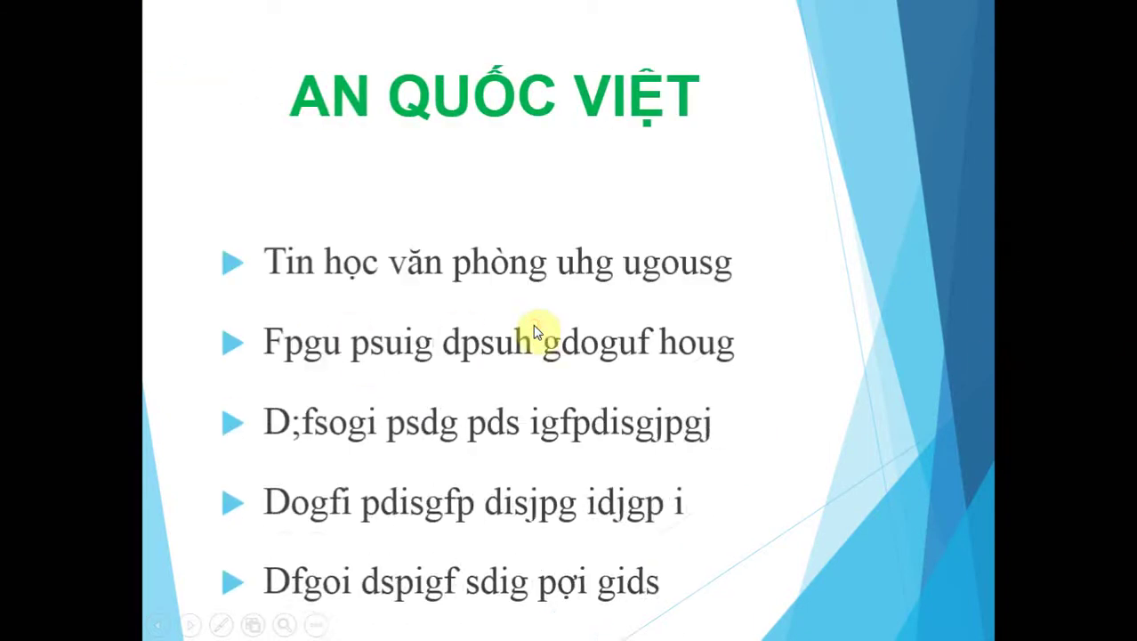
{"action": "left_click", "coordinate": [774, 388]}
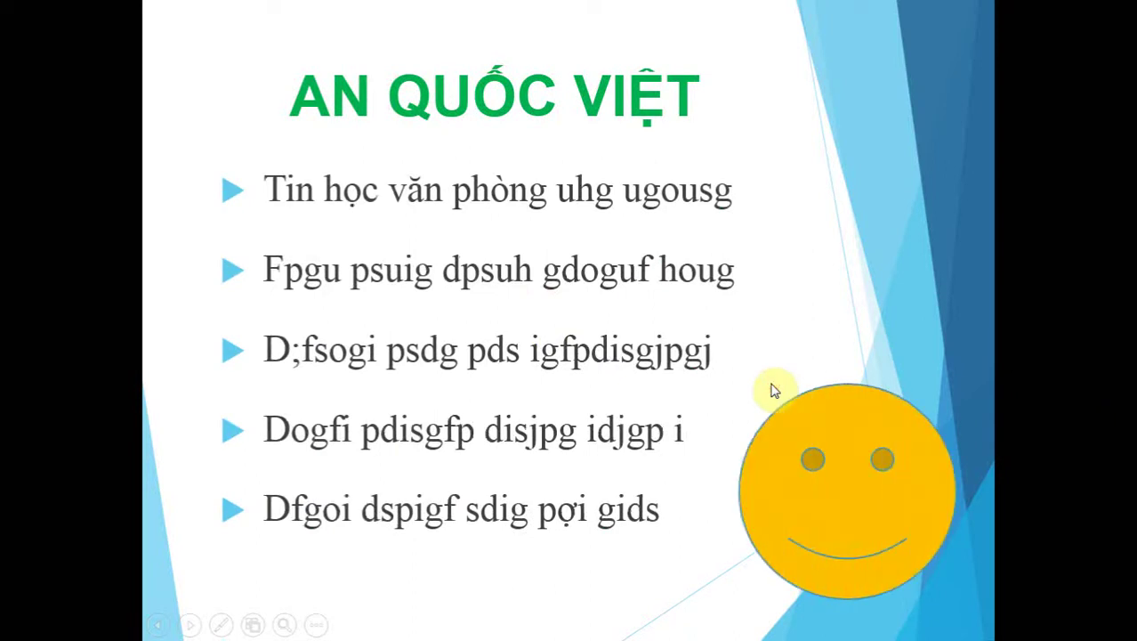
{"action": "key", "text": "Escape"}
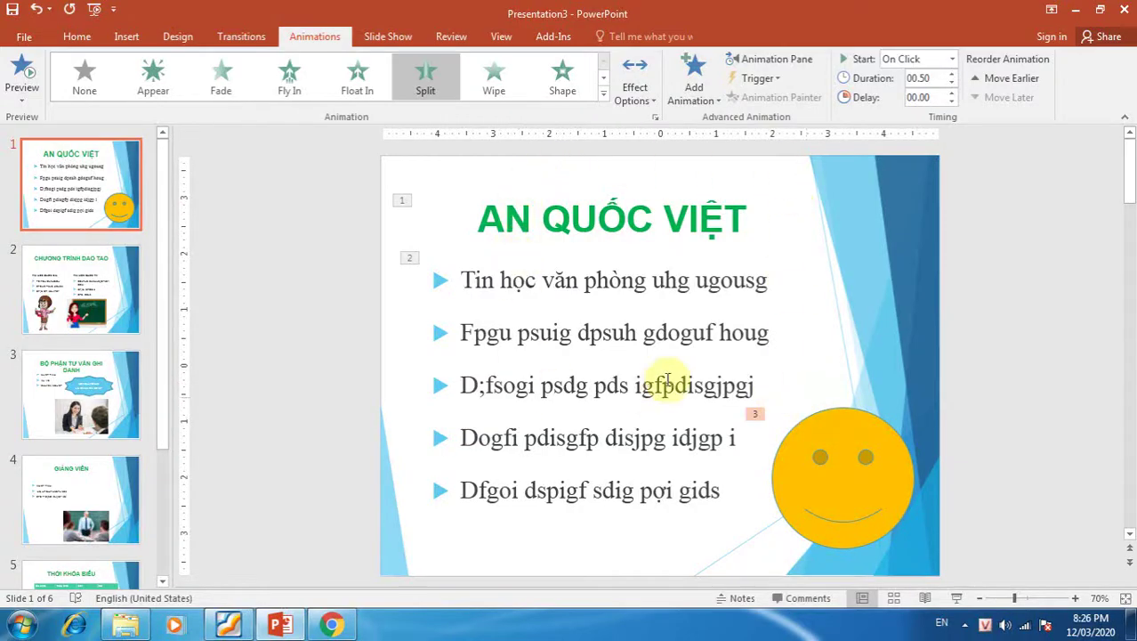
In the Animation Pane, try moving the smiley's animation first, then return it to last
{"action": "left_click", "coordinate": [602, 101]}
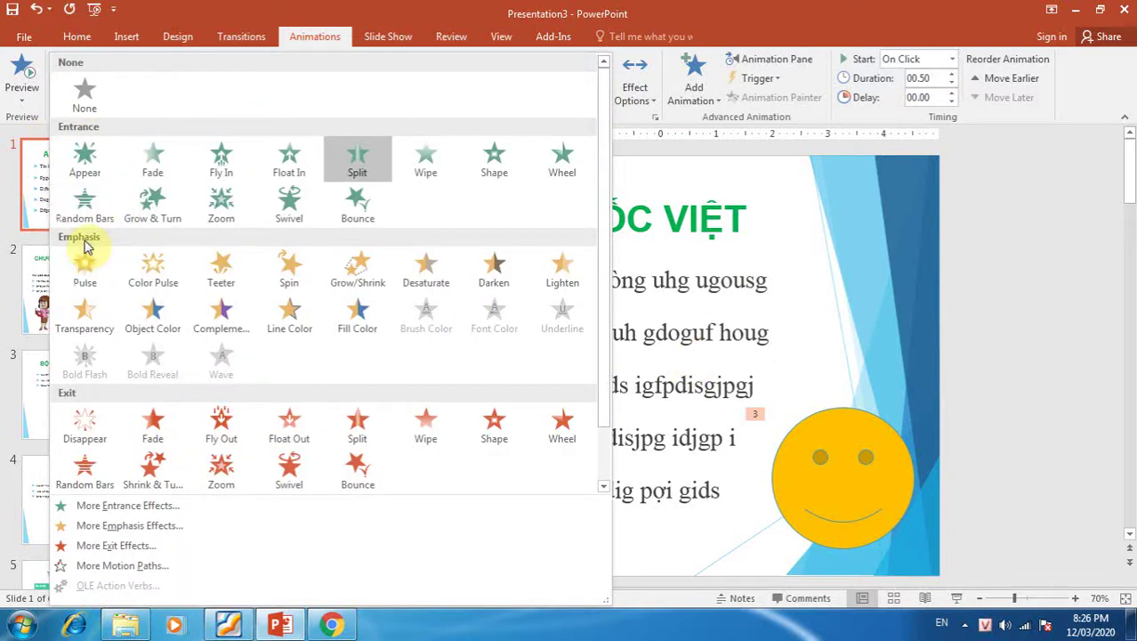
{"action": "left_click", "coordinate": [851, 262]}
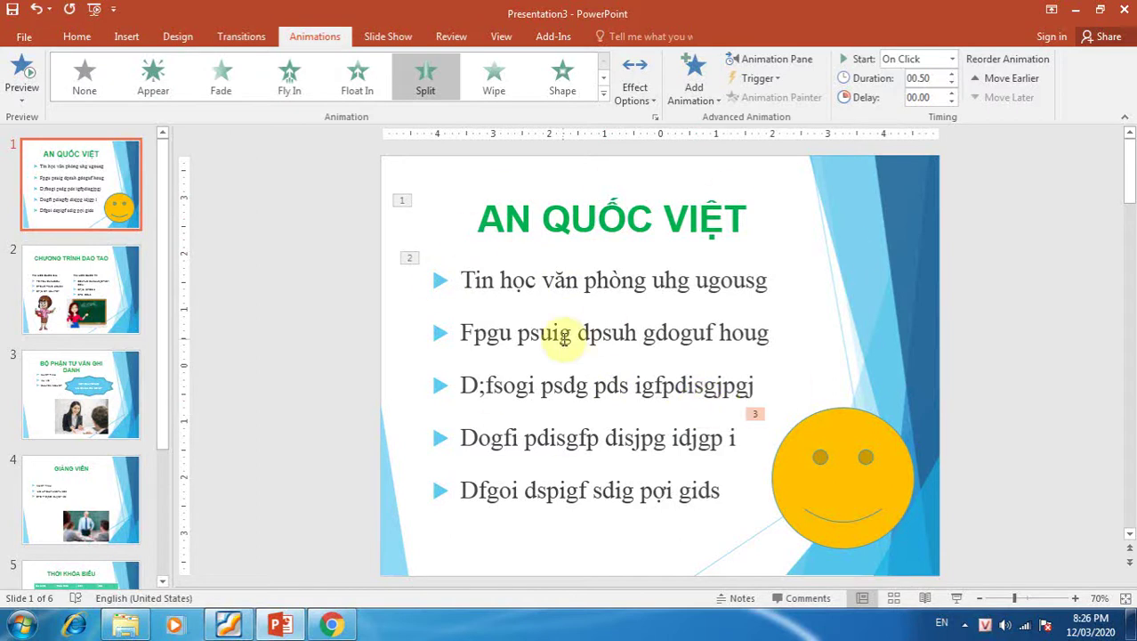
{"action": "left_click", "coordinate": [792, 59]}
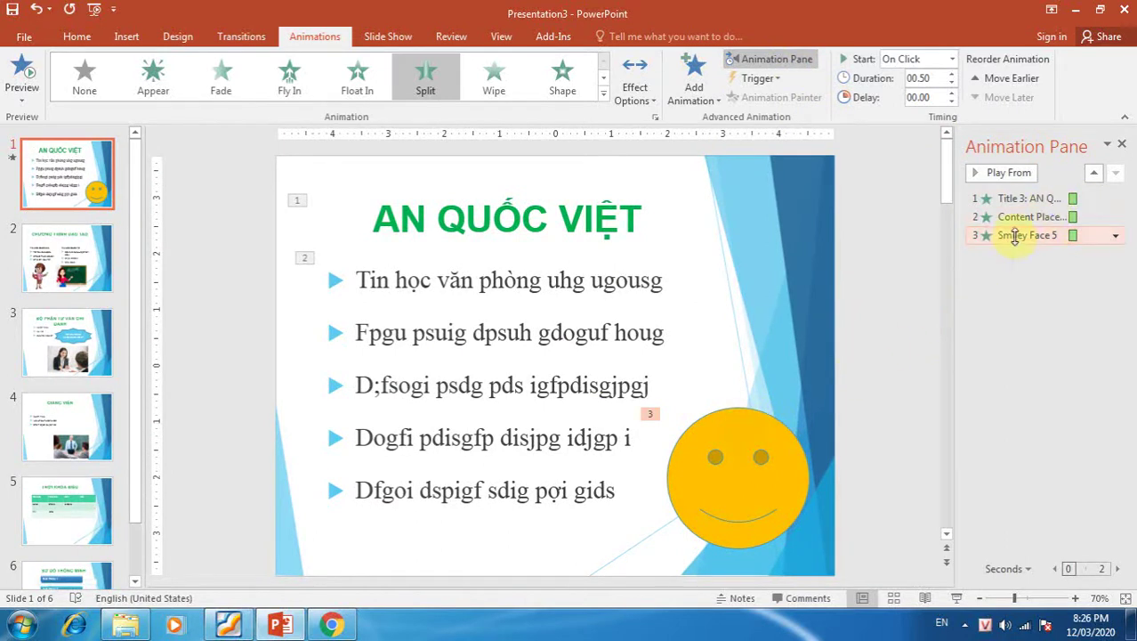
{"action": "left_click", "coordinate": [1092, 175]}
{"action": "left_click", "coordinate": [1092, 176]}
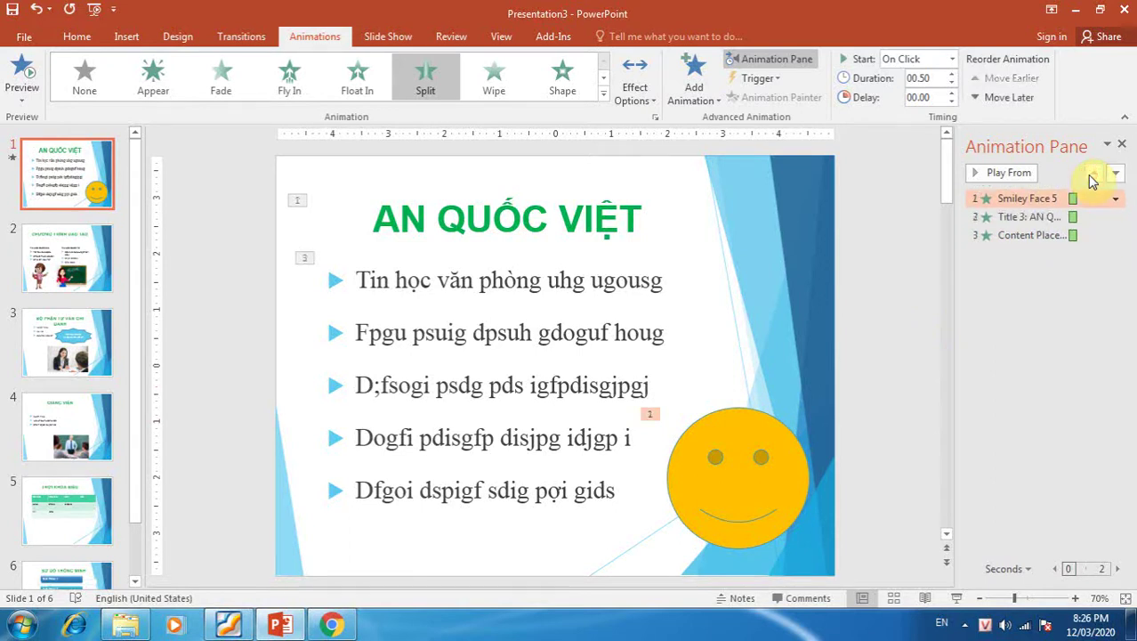
{"action": "left_click", "coordinate": [1020, 99]}
{"action": "left_click", "coordinate": [1020, 100]}
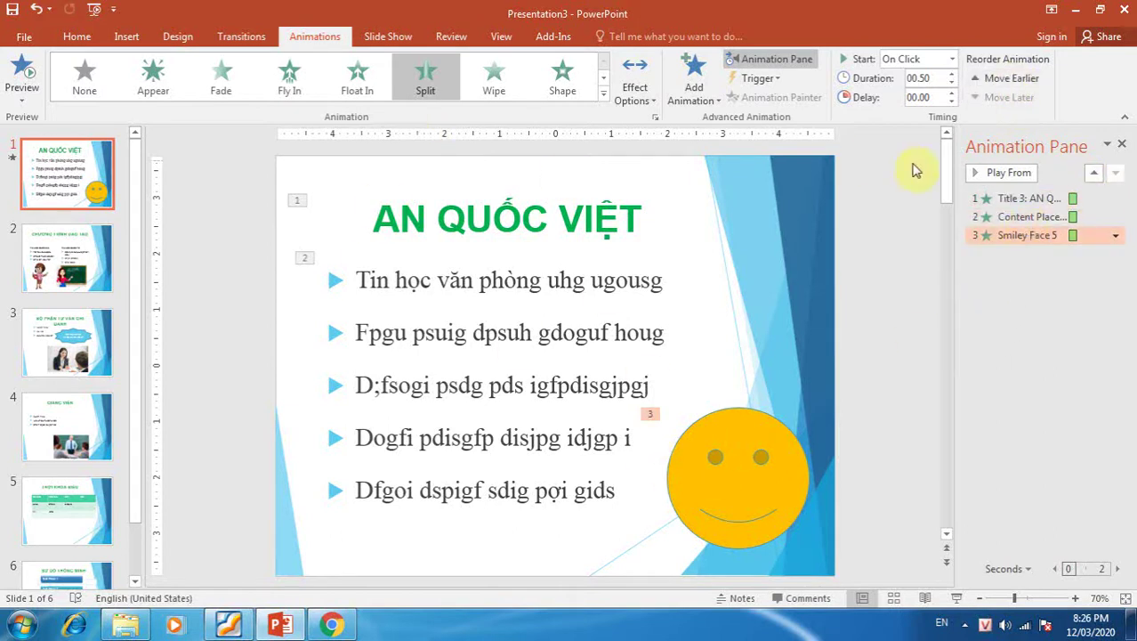
Check the smiley animation's options without changes, then scroll to slide 2
{"action": "right_click", "coordinate": [1010, 235]}
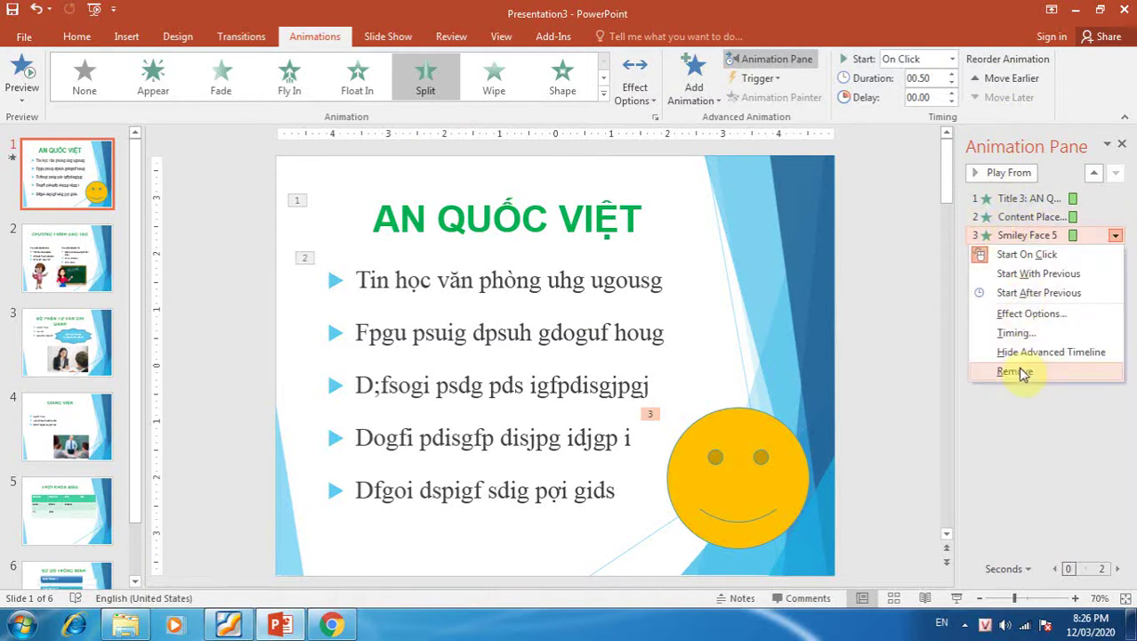
{"action": "left_click", "coordinate": [735, 312]}
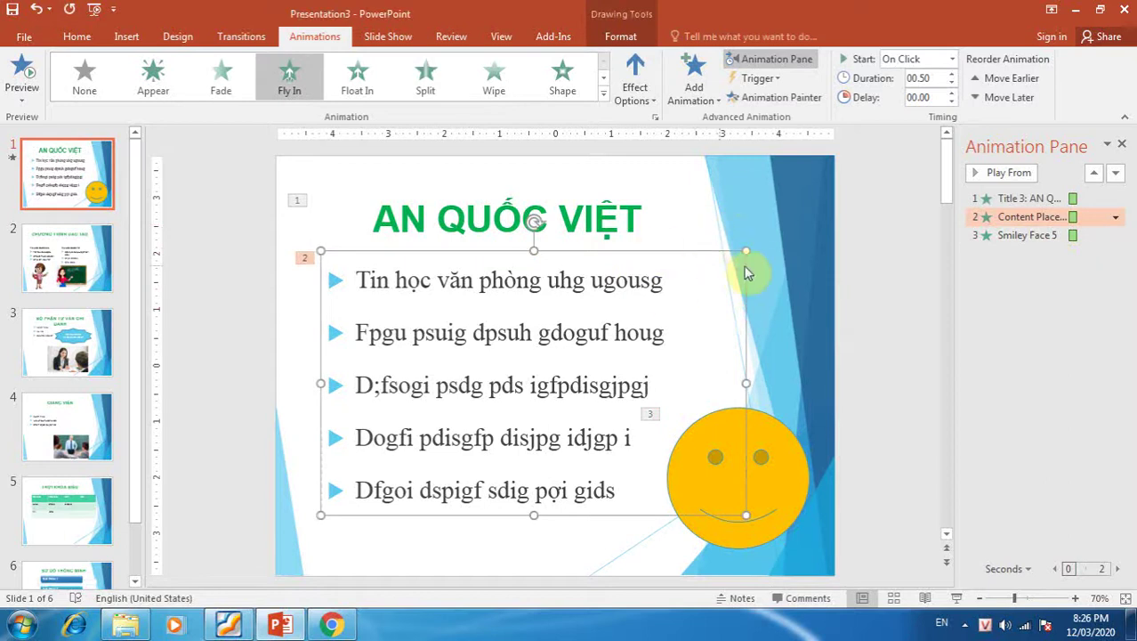
{"action": "scroll", "coordinate": [397, 146], "scroll_direction": "down", "scroll_amount": 1}
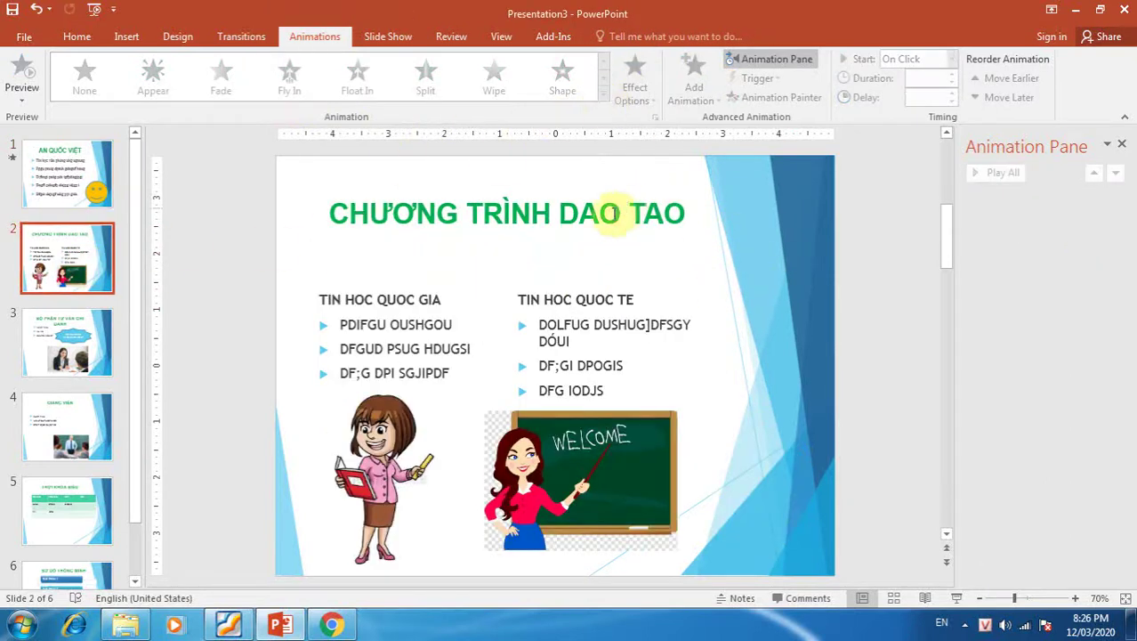
Give slide 2's title a Pulse emphasis and the left text Color Pulse
{"action": "left_click", "coordinate": [623, 214]}
{"action": "left_click", "coordinate": [604, 98]}
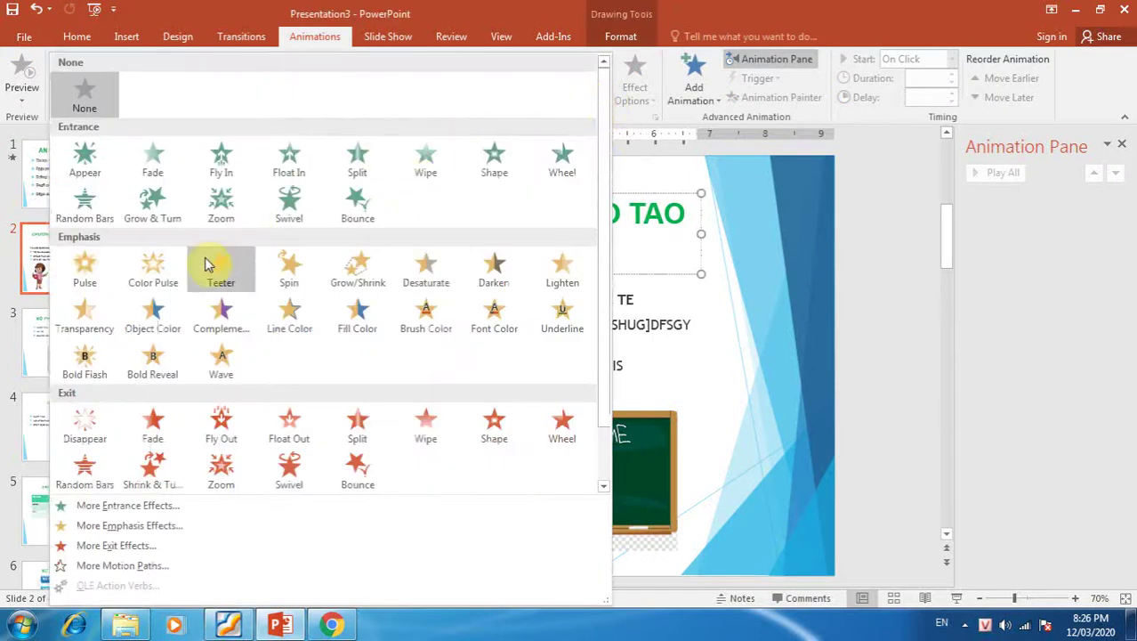
{"action": "left_click", "coordinate": [84, 268]}
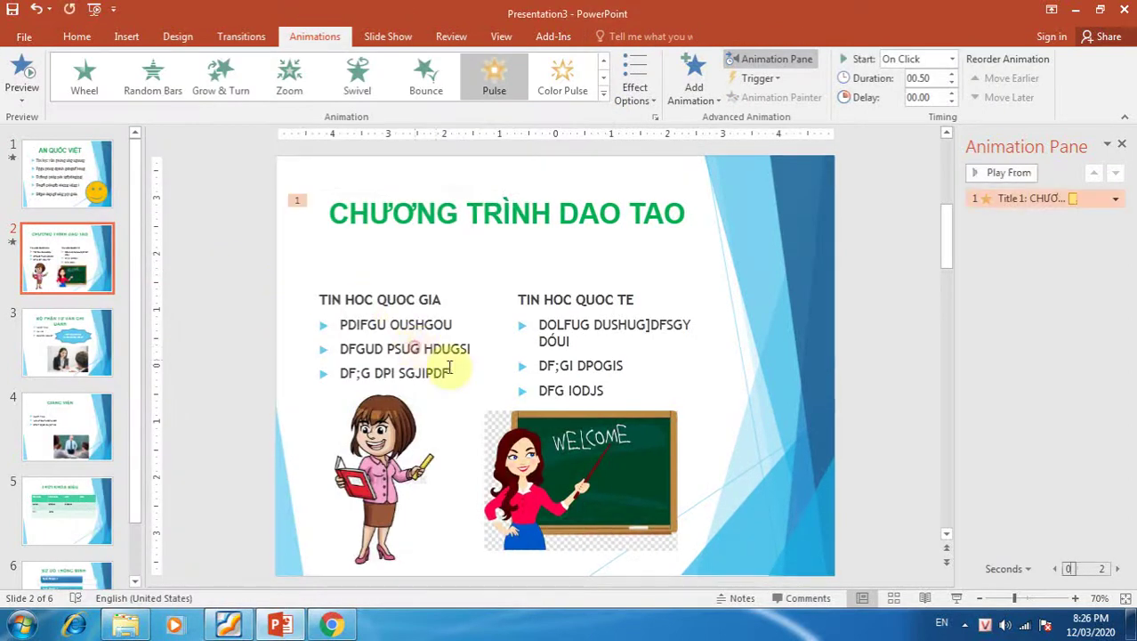
{"action": "left_click", "coordinate": [411, 345]}
{"action": "left_click", "coordinate": [603, 92]}
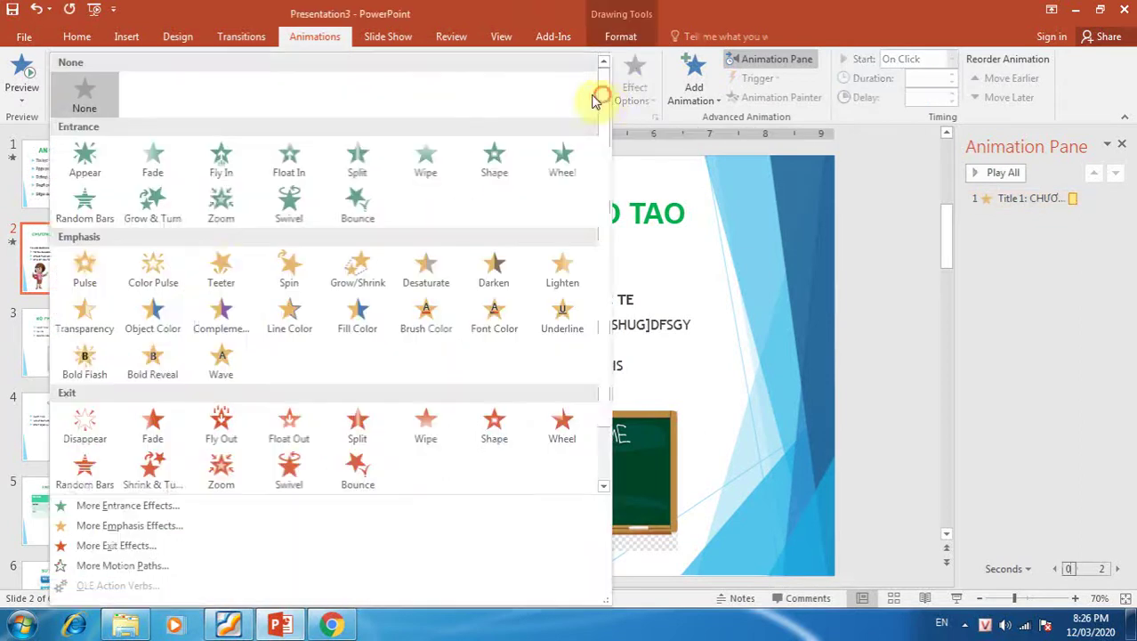
{"action": "left_click", "coordinate": [153, 269]}
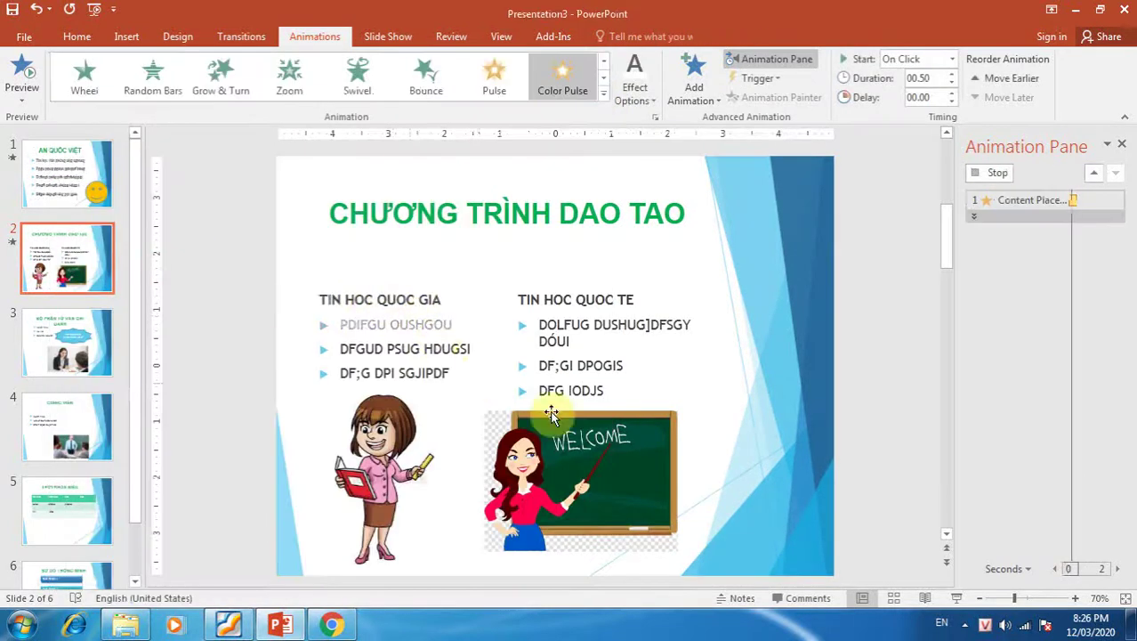
Make the teacher picture Teeter and the welcome picture Spin, then go to slide 3
{"action": "left_click", "coordinate": [387, 463]}
{"action": "left_click", "coordinate": [602, 89]}
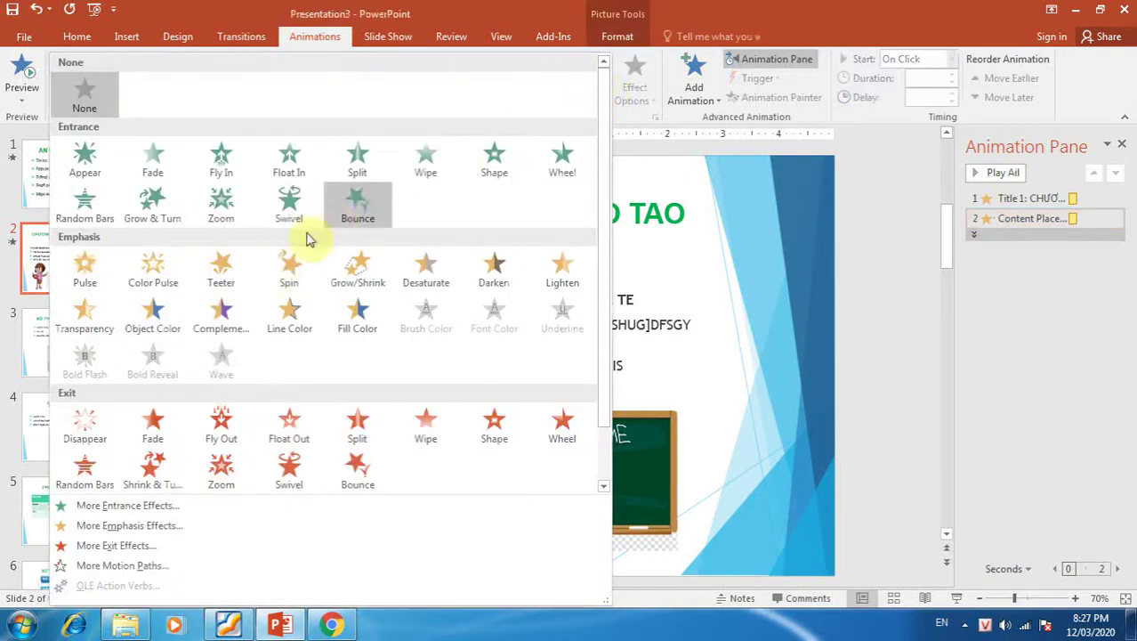
{"action": "left_click", "coordinate": [223, 278]}
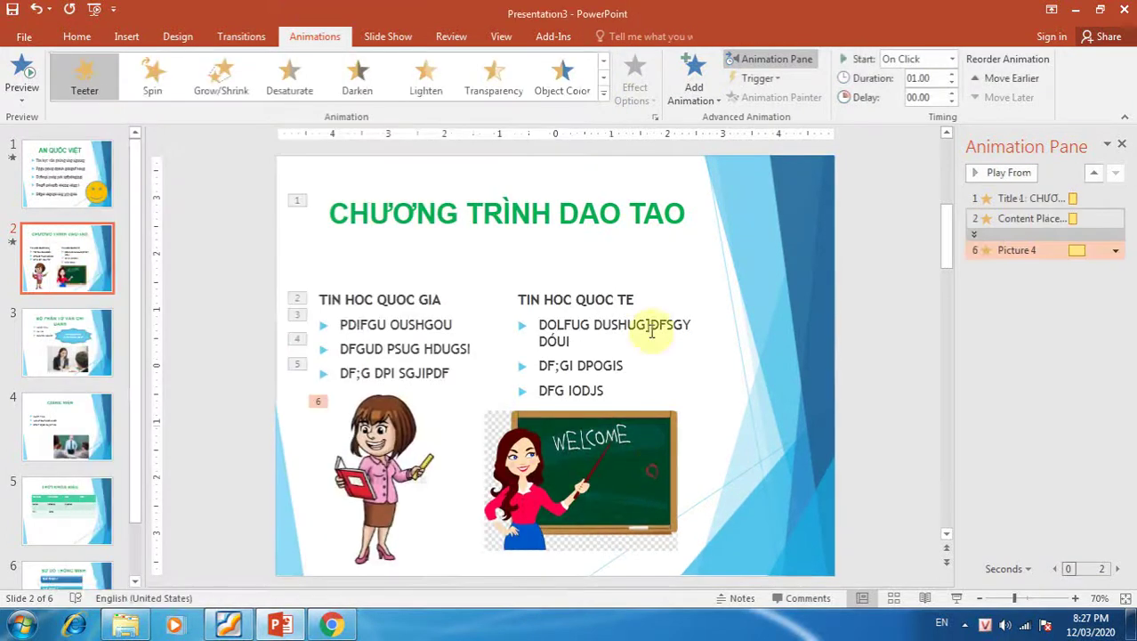
{"action": "left_click", "coordinate": [619, 460]}
{"action": "left_click", "coordinate": [603, 94]}
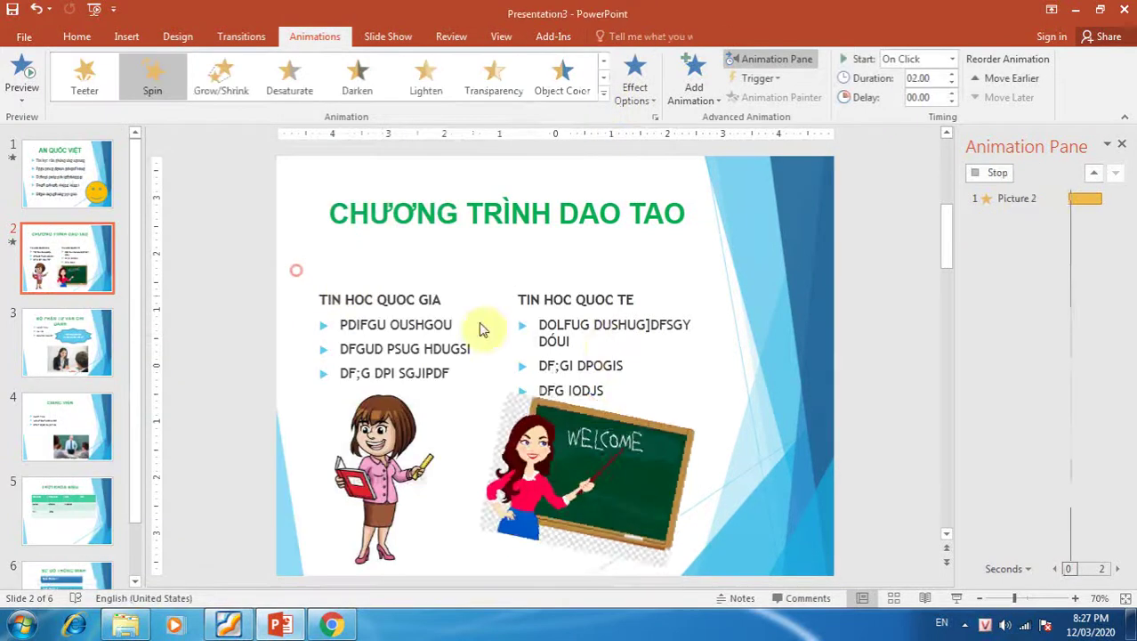
{"action": "left_click", "coordinate": [292, 273]}
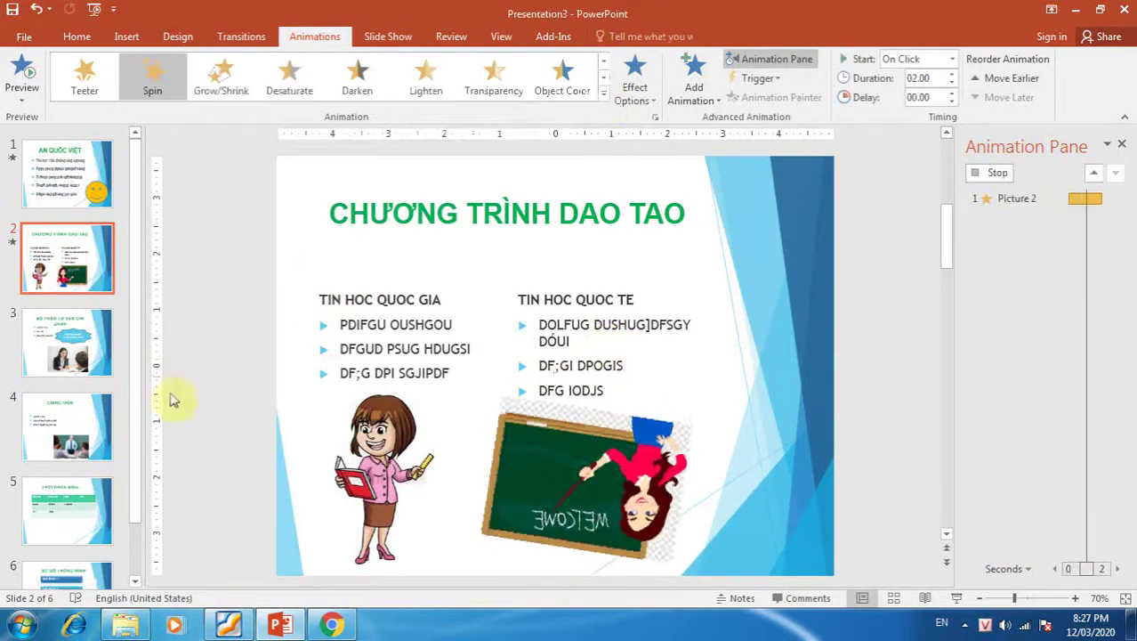
{"action": "left_click", "coordinate": [67, 343]}
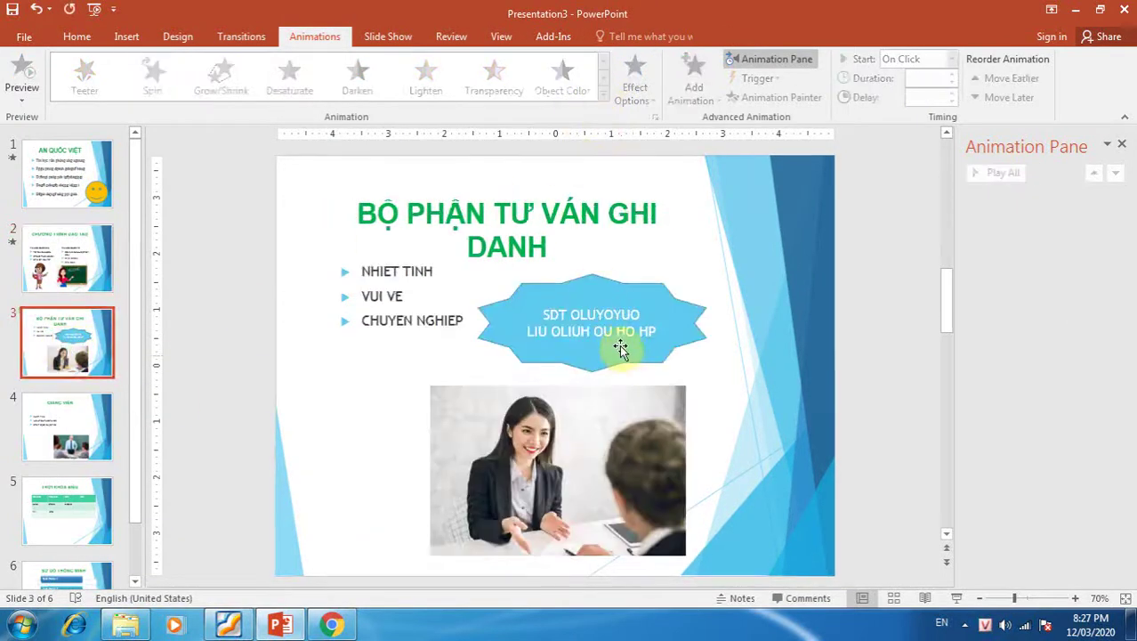
Give the interview photo a Lines motion path heading Left, then close the Animation Pane
{"action": "left_click", "coordinate": [563, 400]}
{"action": "left_click", "coordinate": [604, 96]}
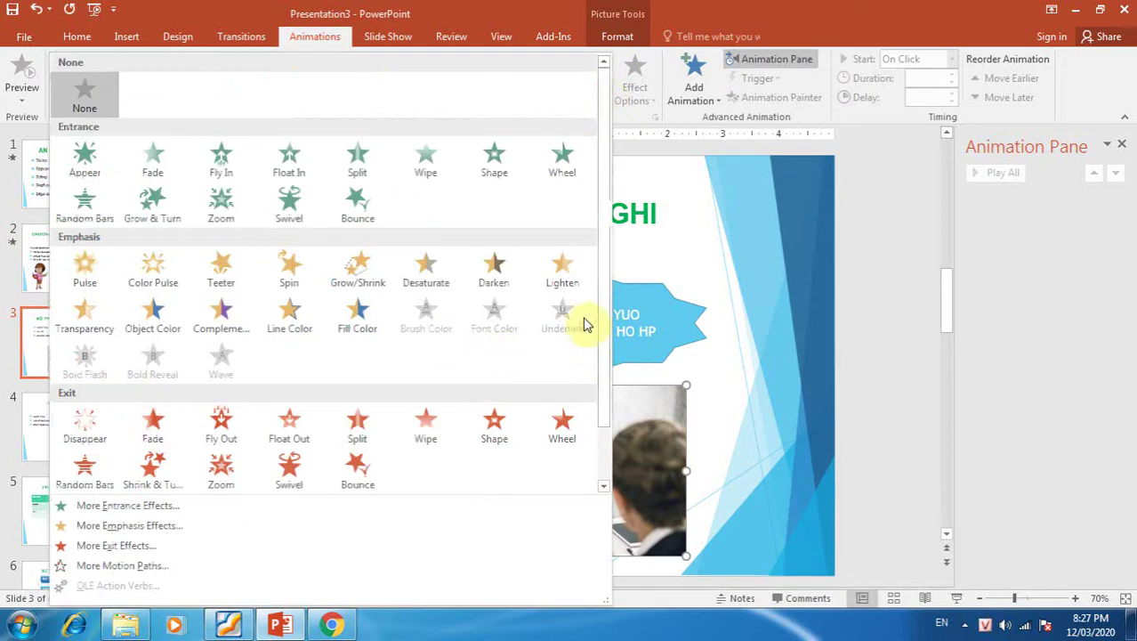
{"action": "scroll", "coordinate": [602, 338], "scroll_direction": "down", "scroll_amount": 2}
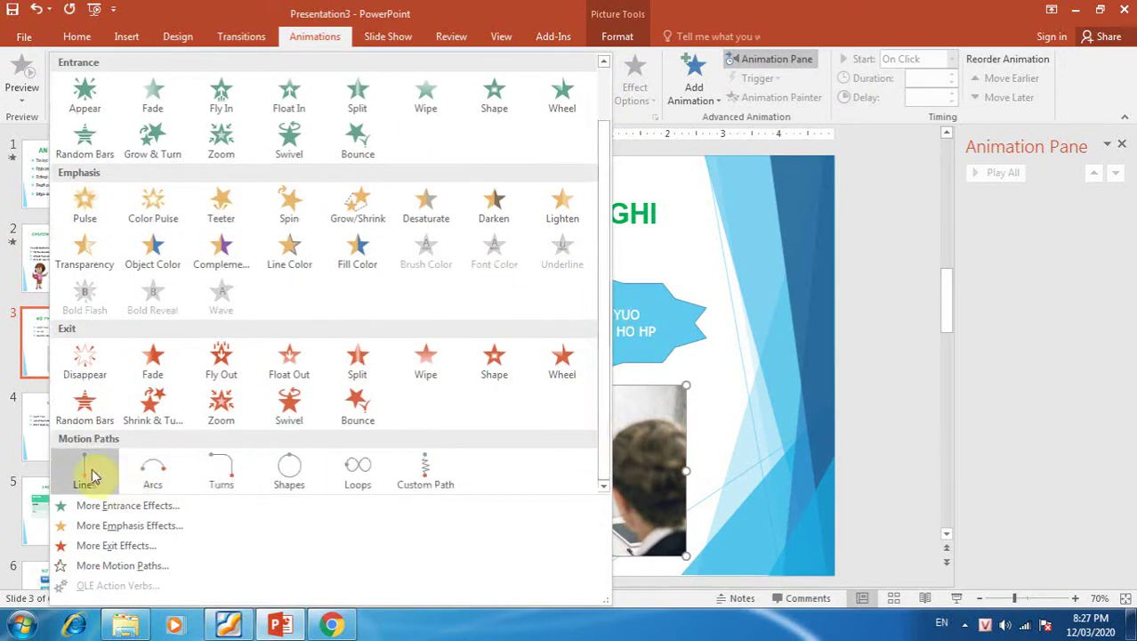
{"action": "left_click", "coordinate": [89, 472]}
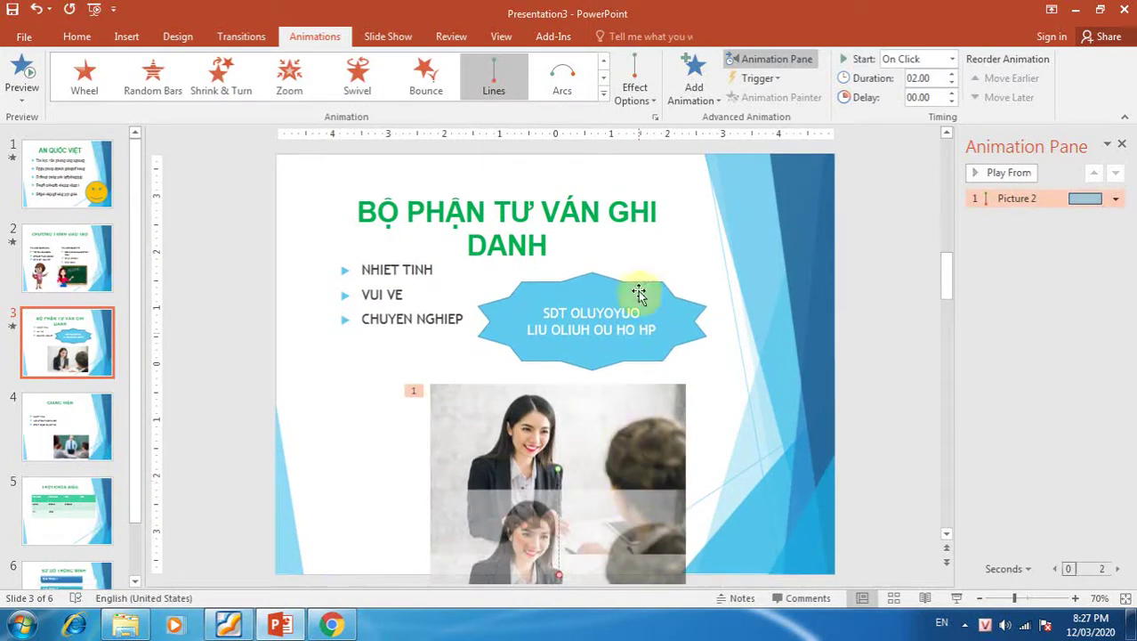
{"action": "left_click", "coordinate": [646, 91]}
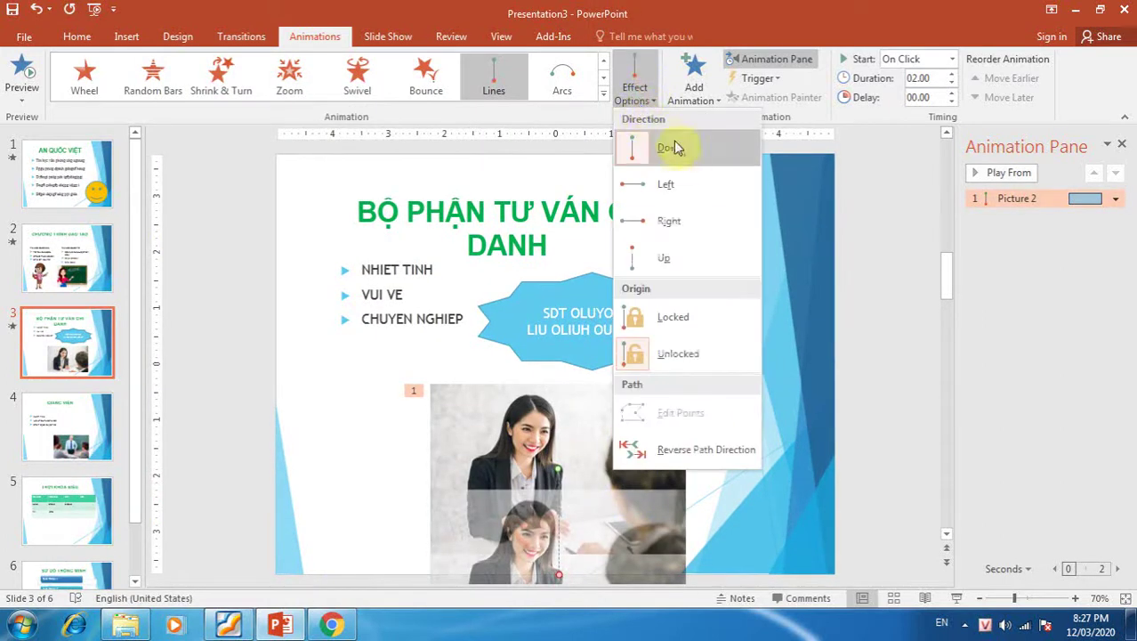
{"action": "left_click", "coordinate": [674, 185]}
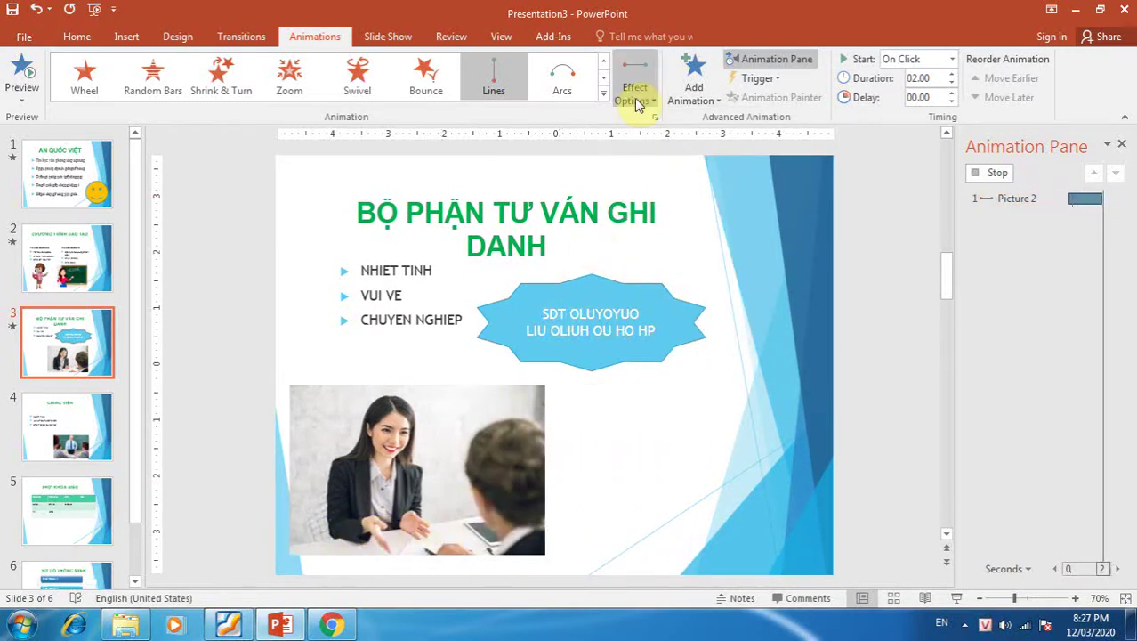
{"action": "left_click", "coordinate": [1120, 143]}
On slide 1, open the Animation Pane and set the title to start With Previous
{"action": "left_click", "coordinate": [67, 174]}
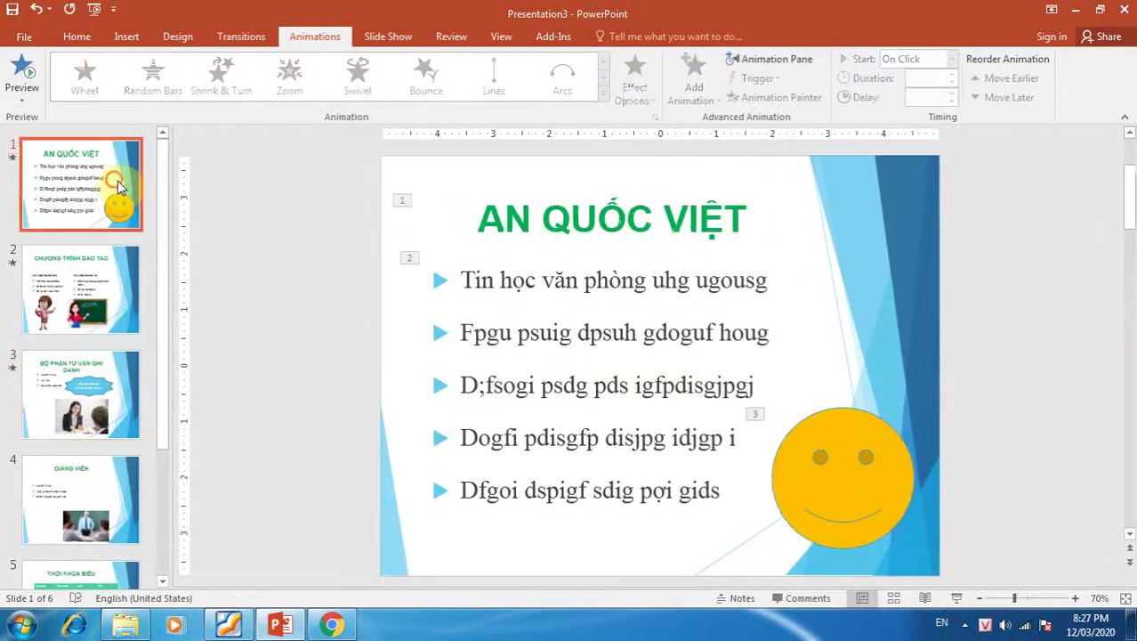
{"action": "left_click", "coordinate": [626, 218]}
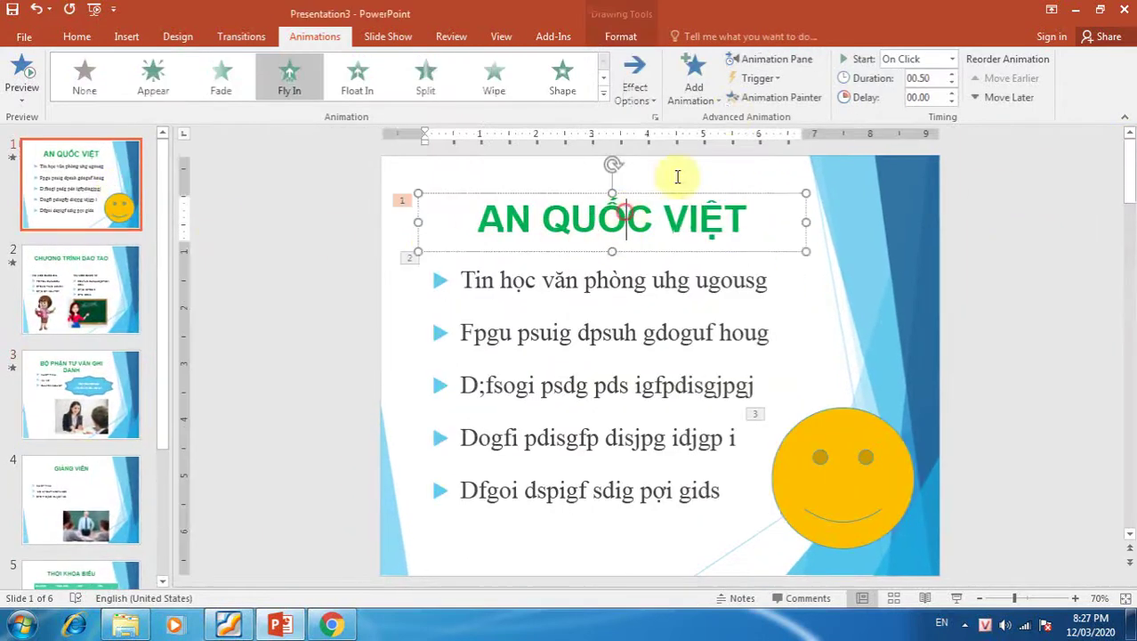
{"action": "left_click", "coordinate": [771, 59]}
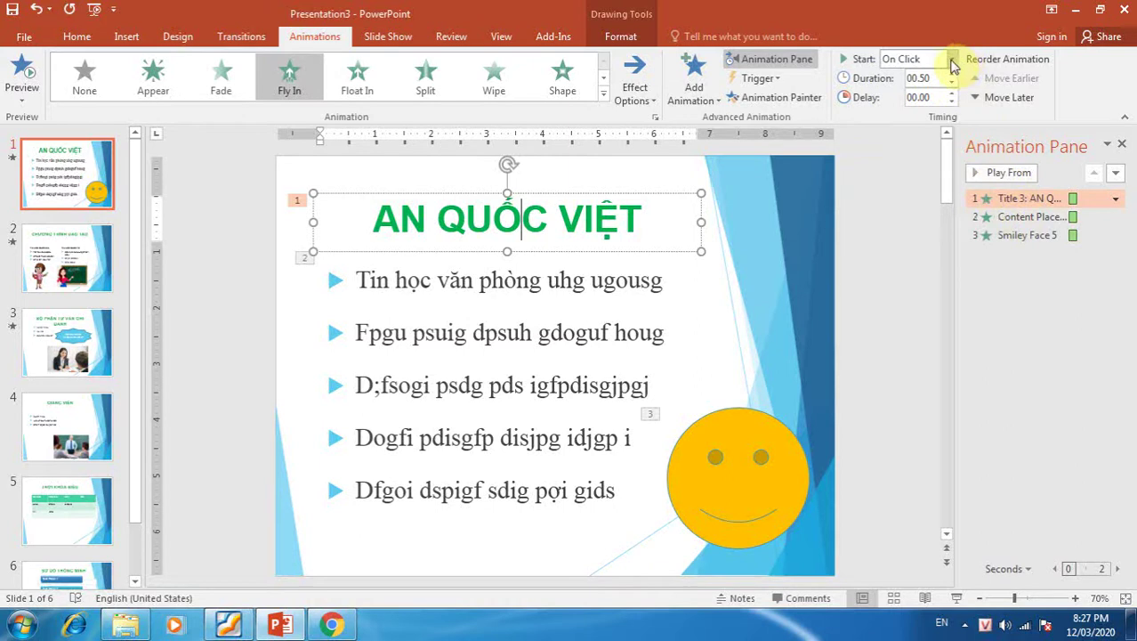
{"action": "left_click", "coordinate": [953, 67]}
{"action": "left_click", "coordinate": [912, 87]}
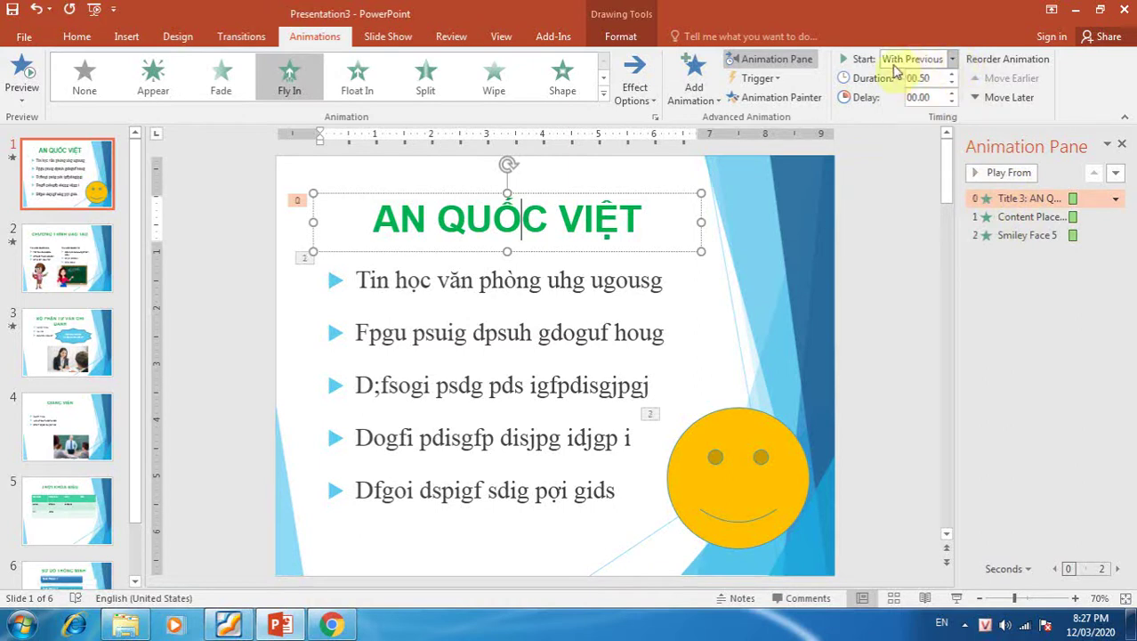
Set the bullet list's animation to start After Previous
{"action": "left_click", "coordinate": [1024, 217]}
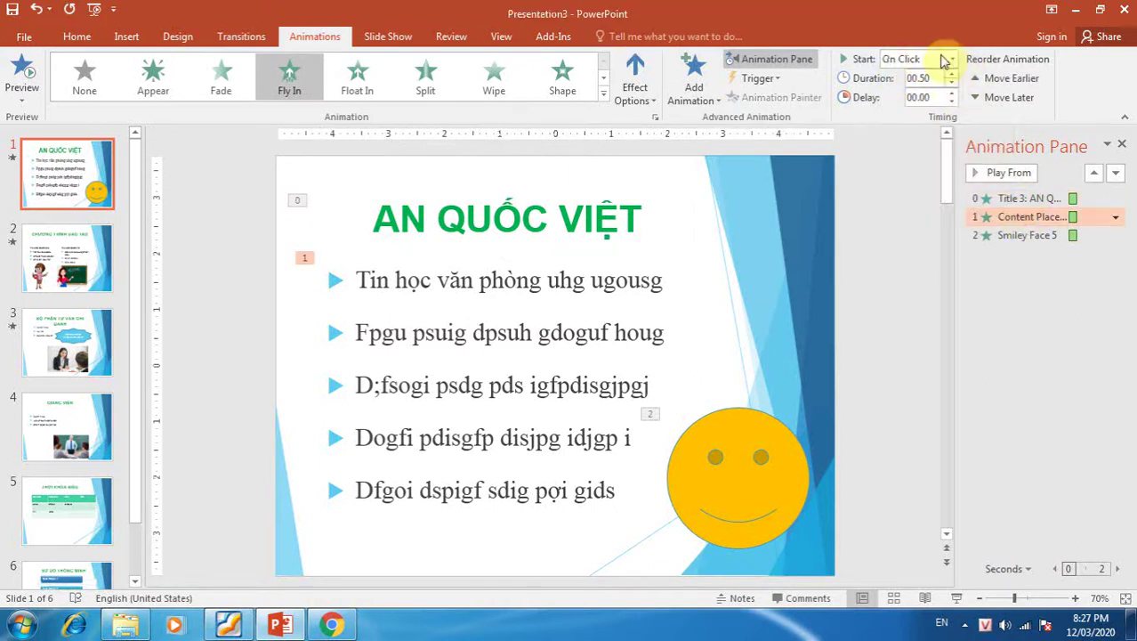
{"action": "left_click", "coordinate": [949, 60]}
{"action": "left_click", "coordinate": [905, 110]}
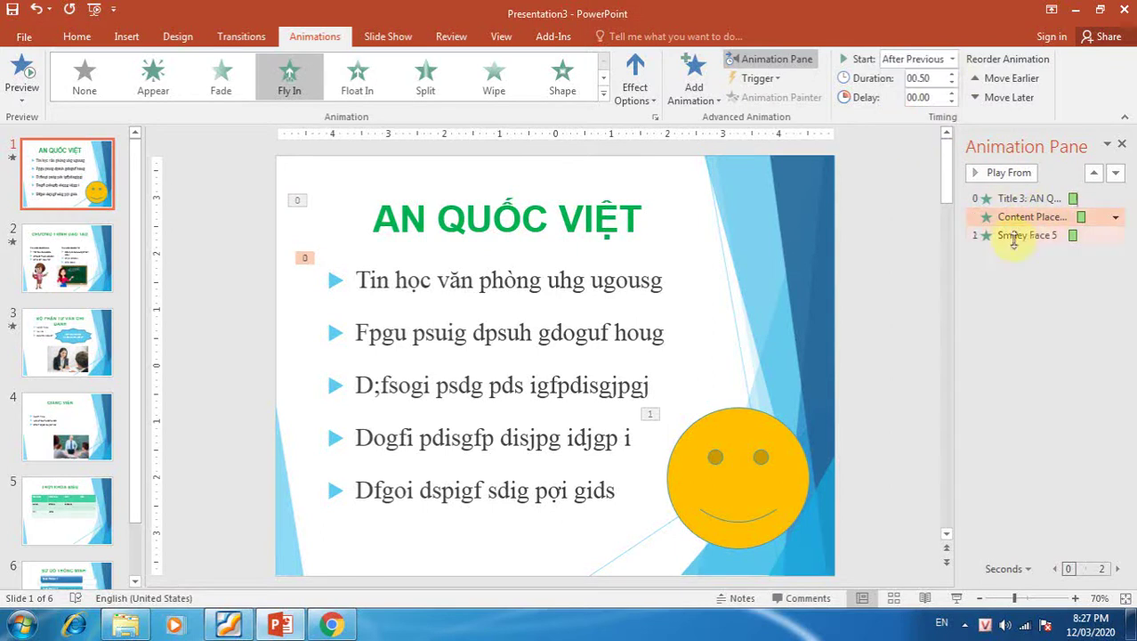
{"action": "left_click", "coordinate": [1019, 235]}
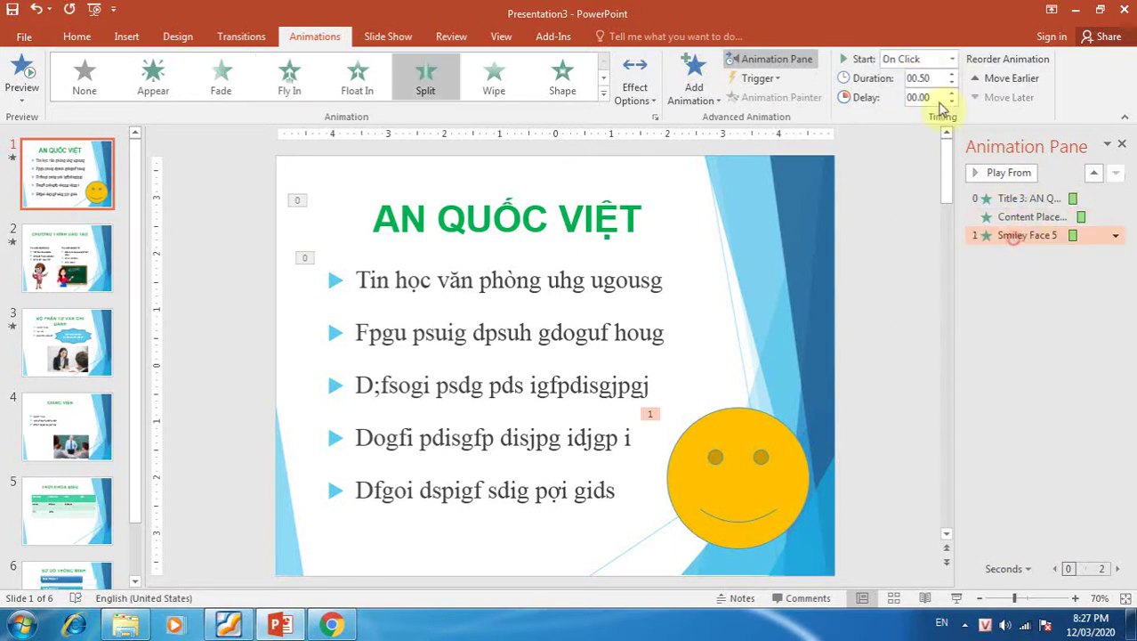
{"action": "left_click", "coordinate": [953, 598]}
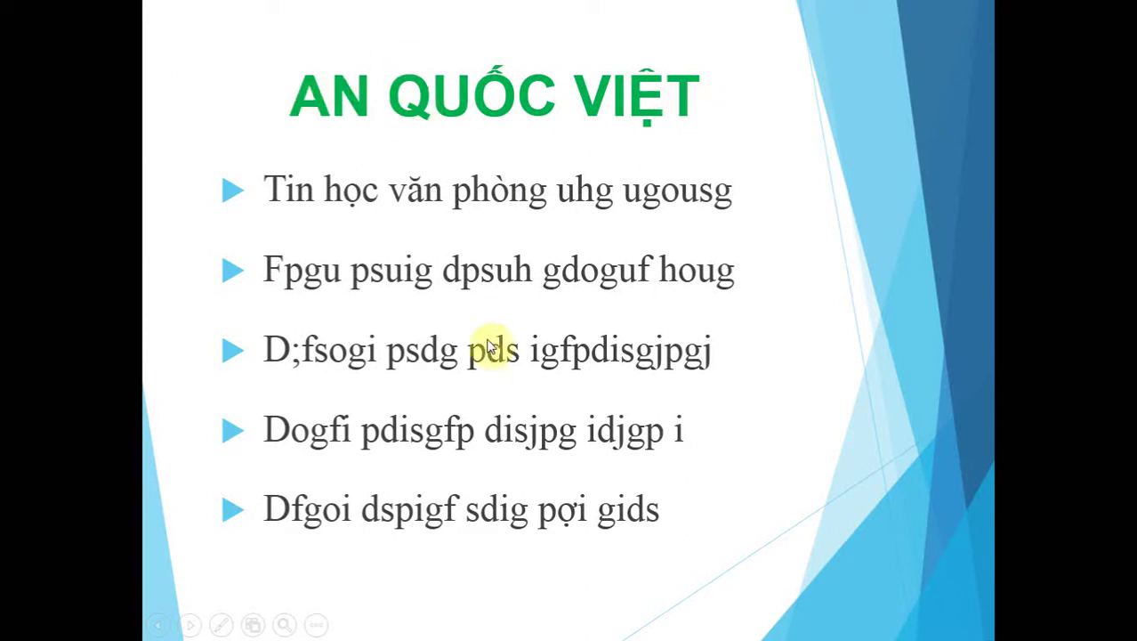
{"action": "left_click", "coordinate": [793, 349]}
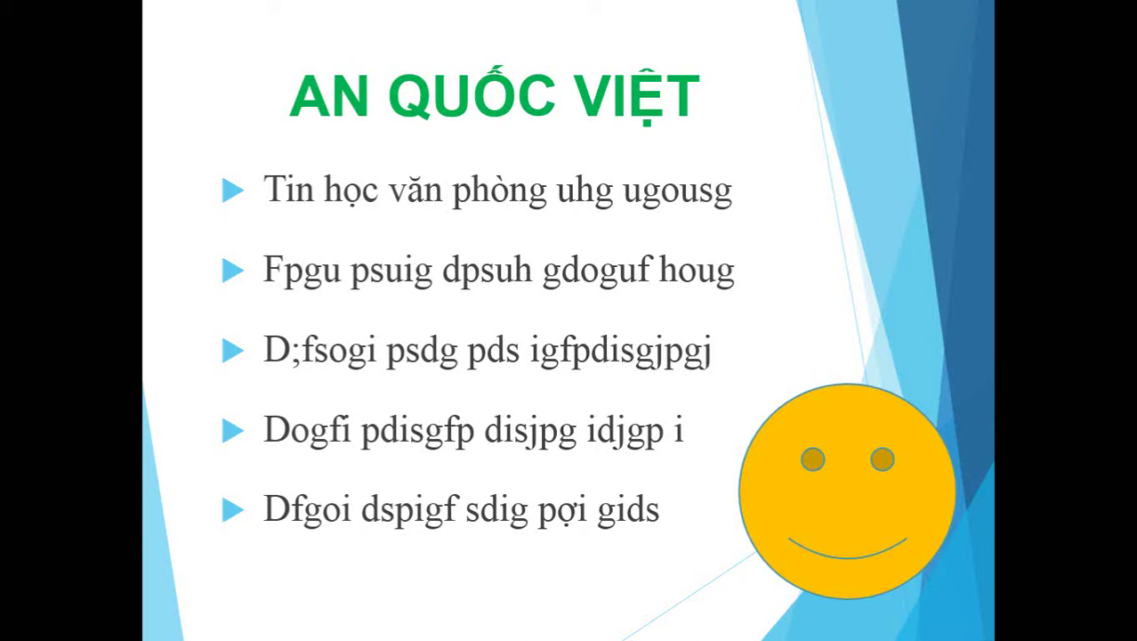
{"action": "key", "text": "Escape"}
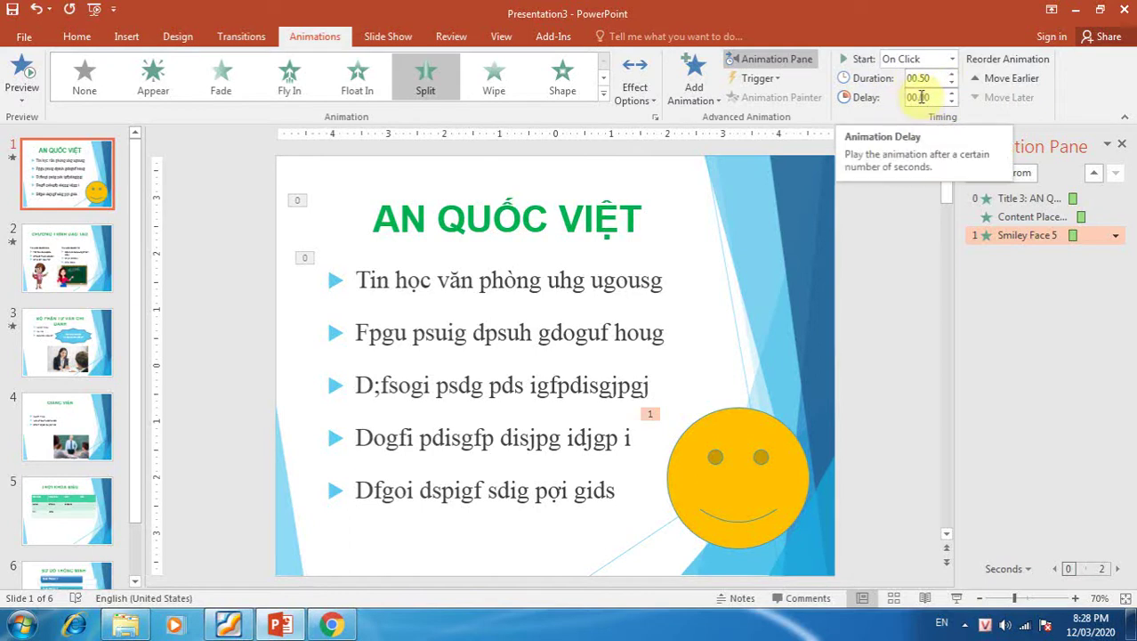
Open and dismiss the animation gallery without changes, then return to the Home tab
{"action": "left_click", "coordinate": [603, 95]}
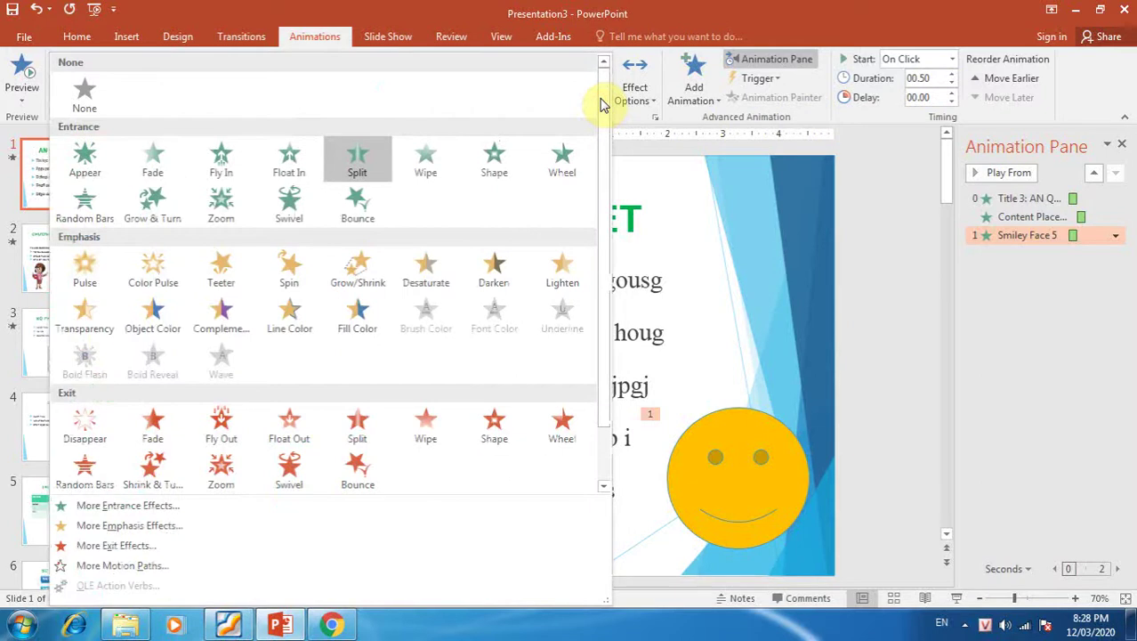
{"action": "left_click", "coordinate": [726, 197]}
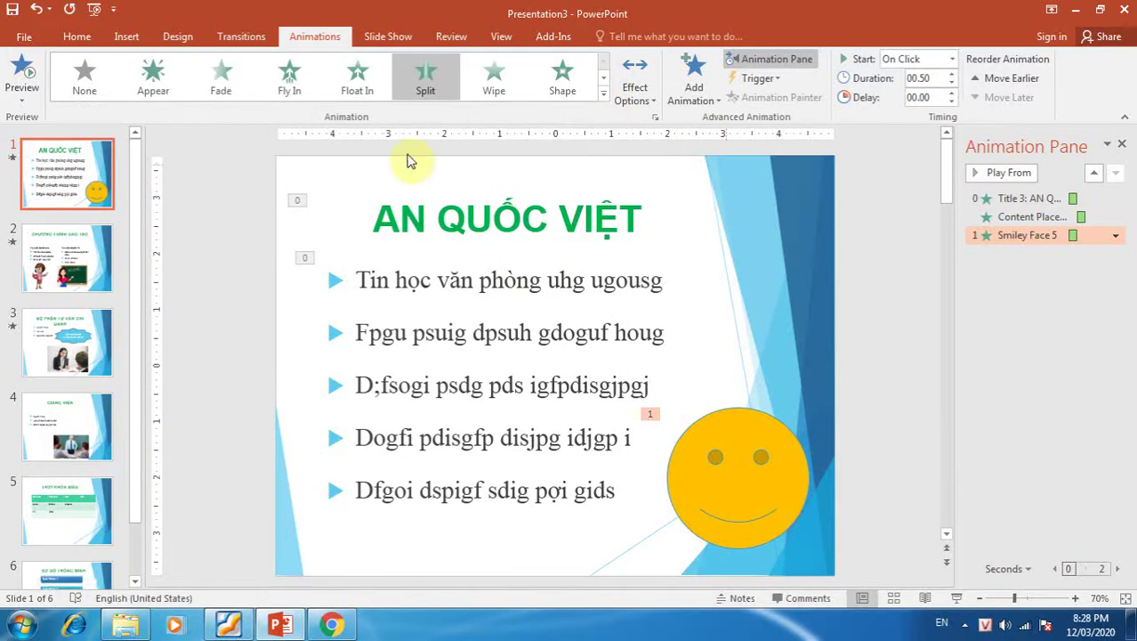
{"action": "left_click", "coordinate": [79, 37]}
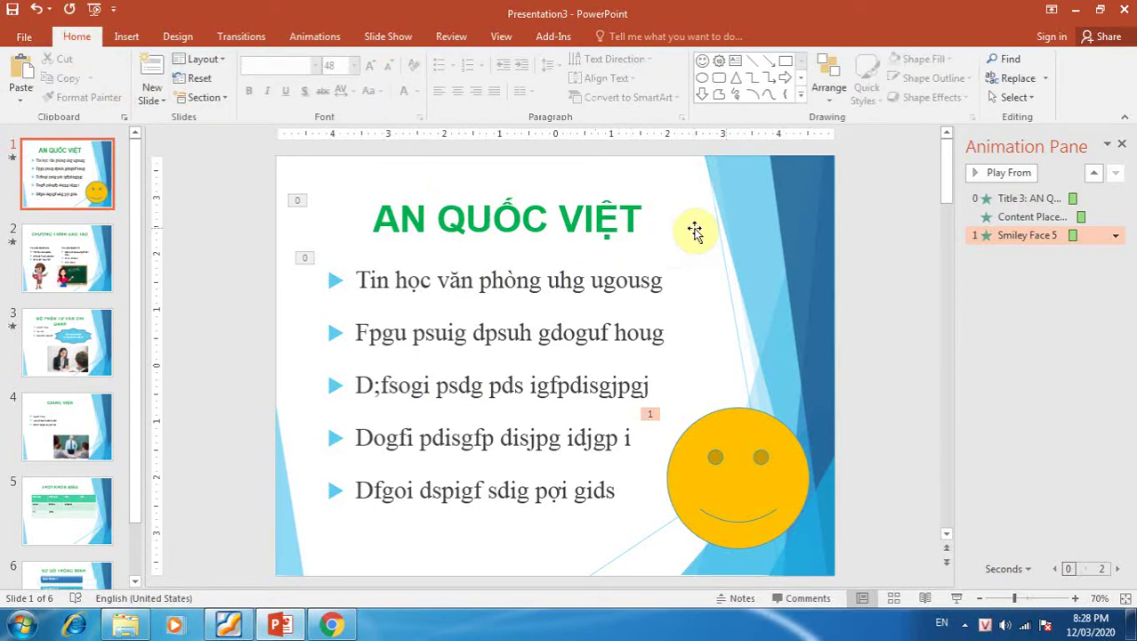